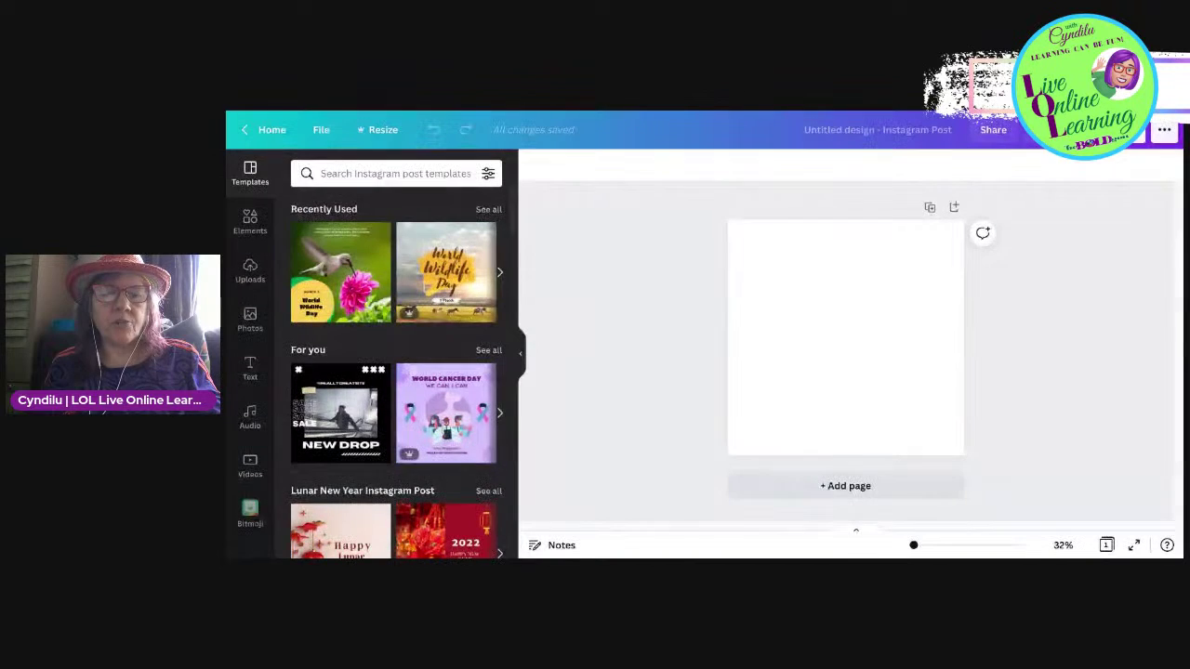
# Step: Search the Instagram post templates for "chart"
pyautogui.click(896, 326)
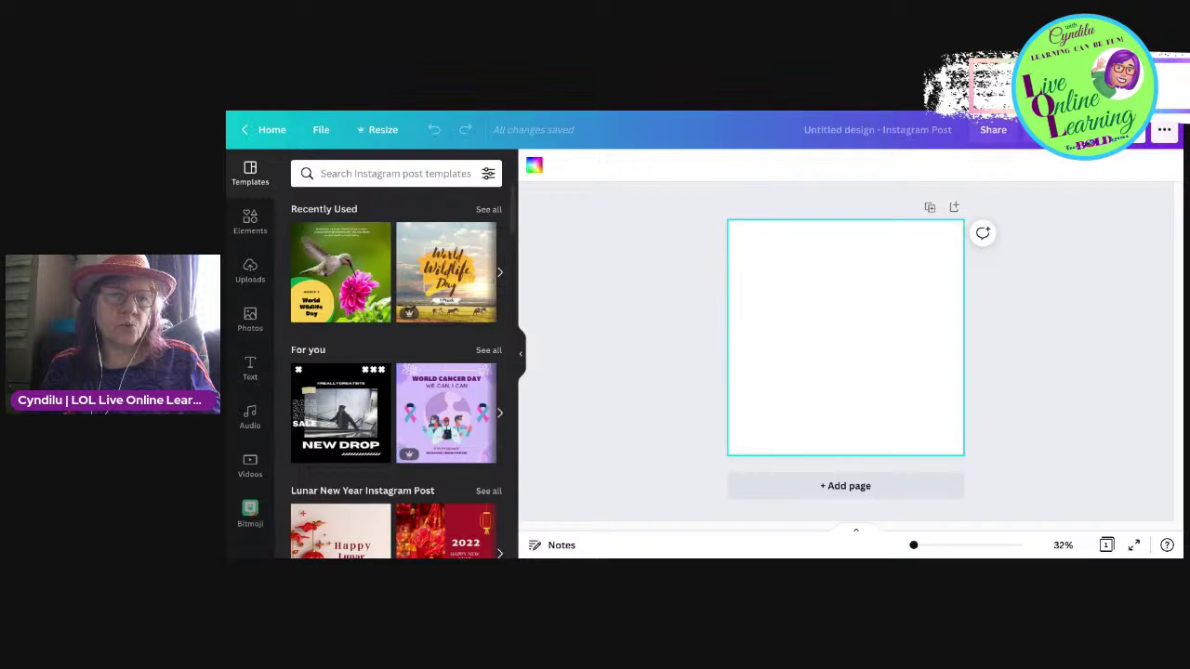
pyautogui.click(395, 174)
pyautogui.write('c')
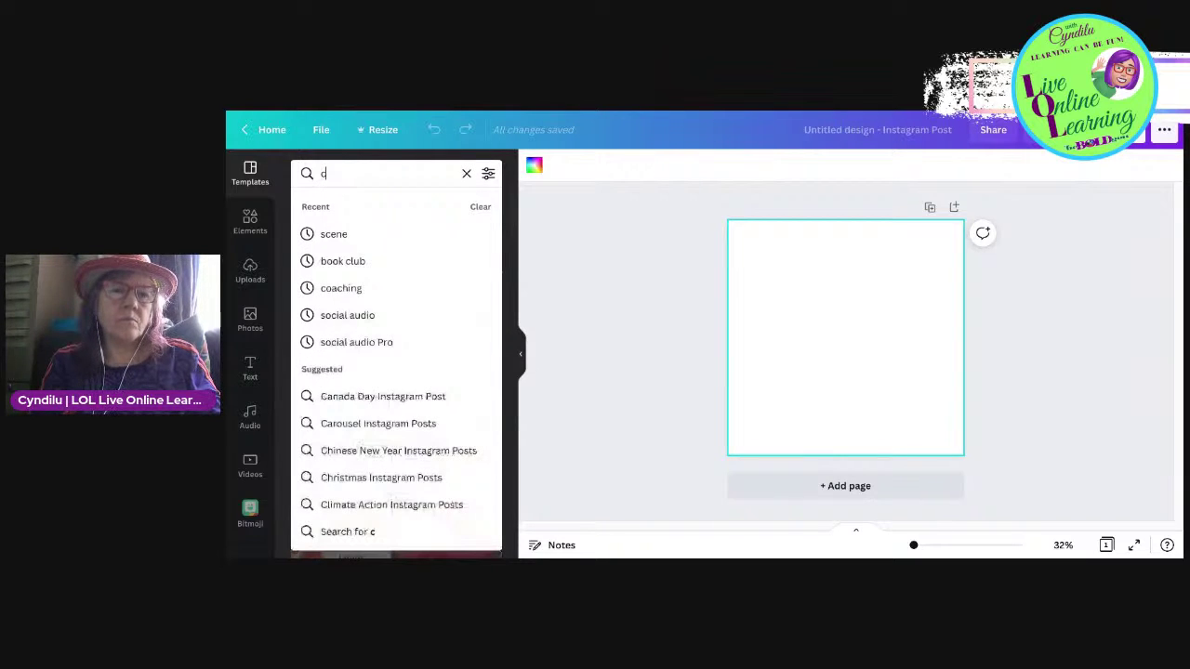
pyautogui.press('BackSpace')
pyautogui.write('chart')
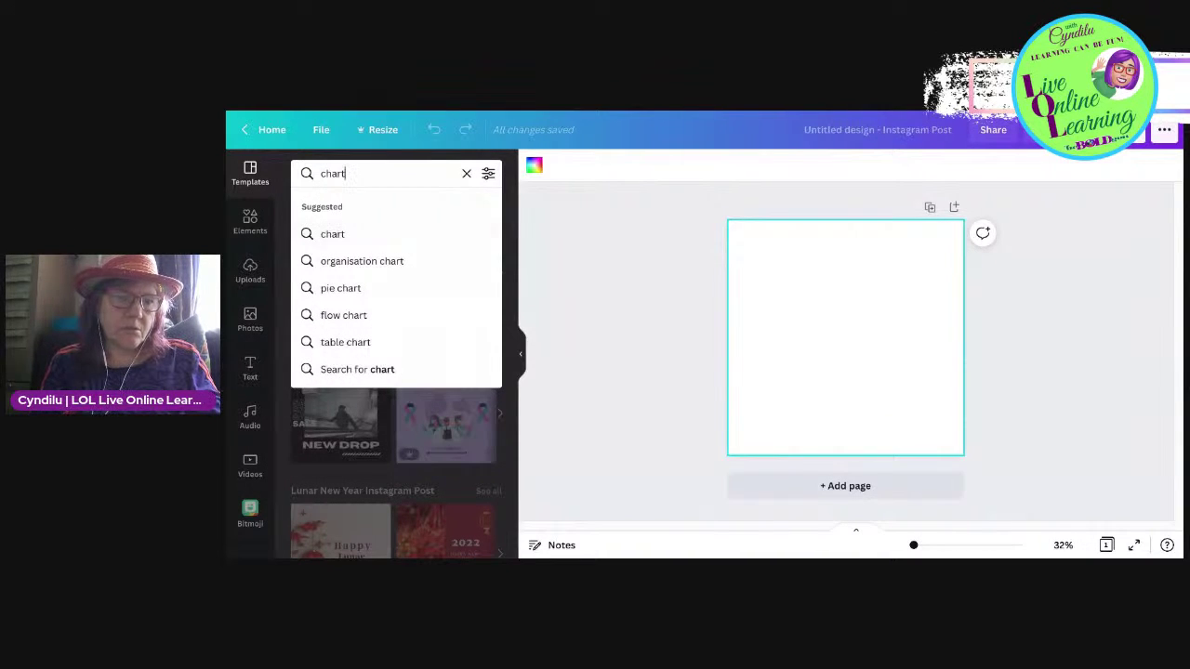
pyautogui.click(333, 234)
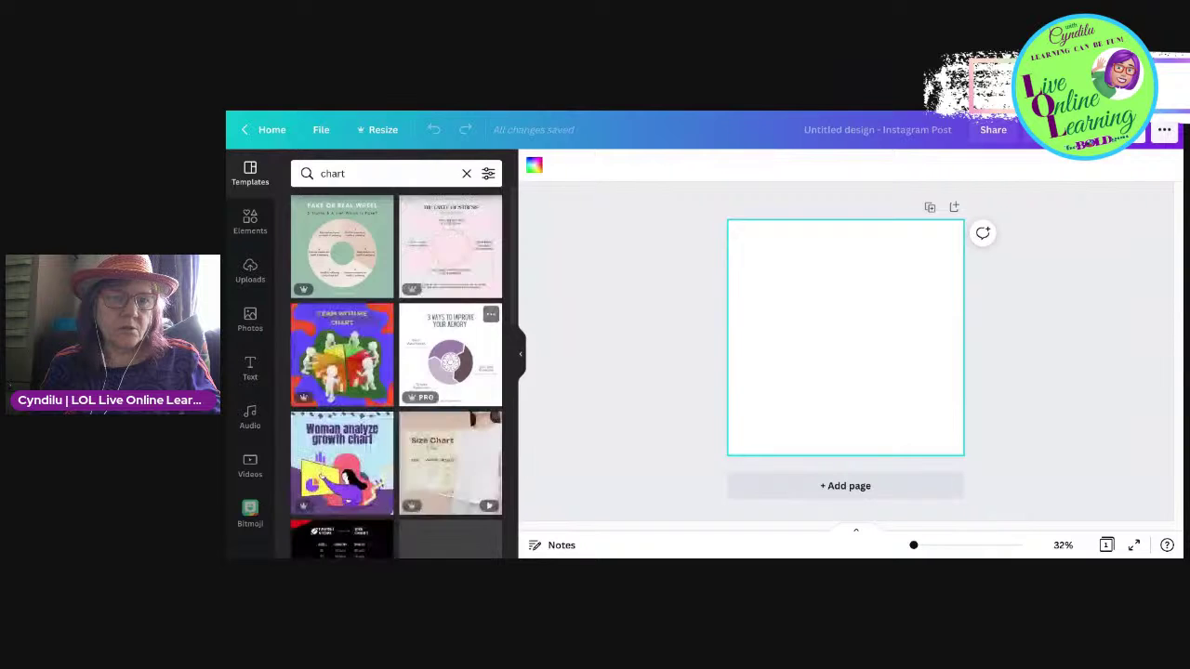
# Step: Apply the peach self-care flow chart template with the coloured "Drink water" to "Meditate" labels to the blank page
pyautogui.scroll(-3, 451, 428)
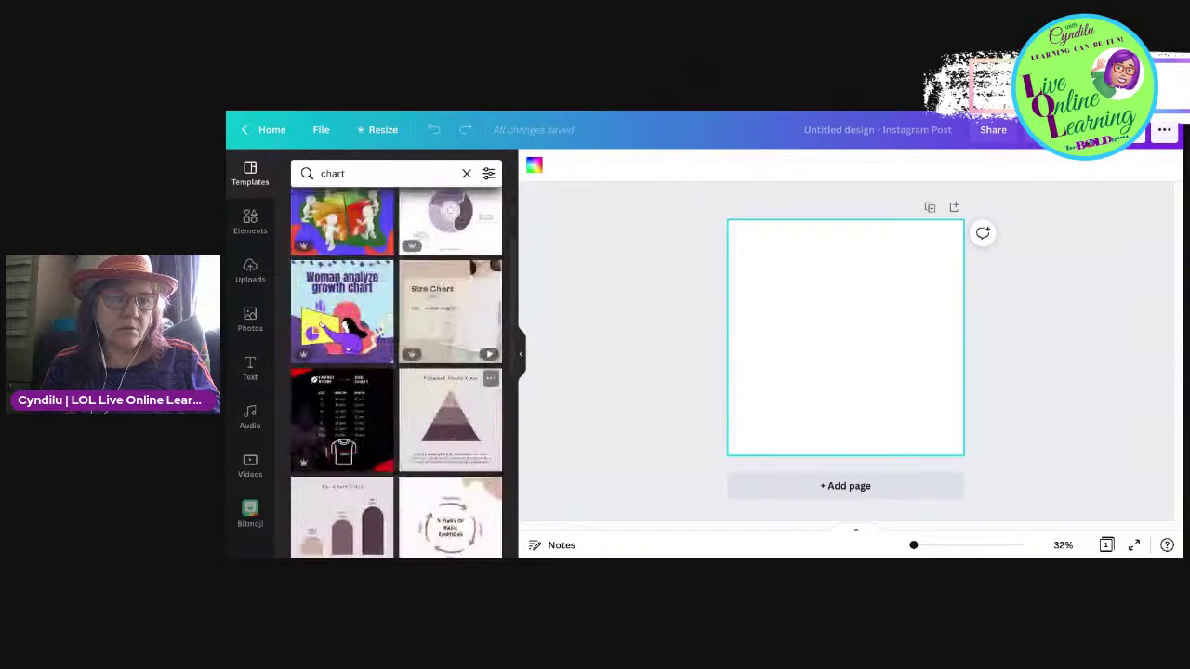
pyautogui.scroll(-3, 451, 418)
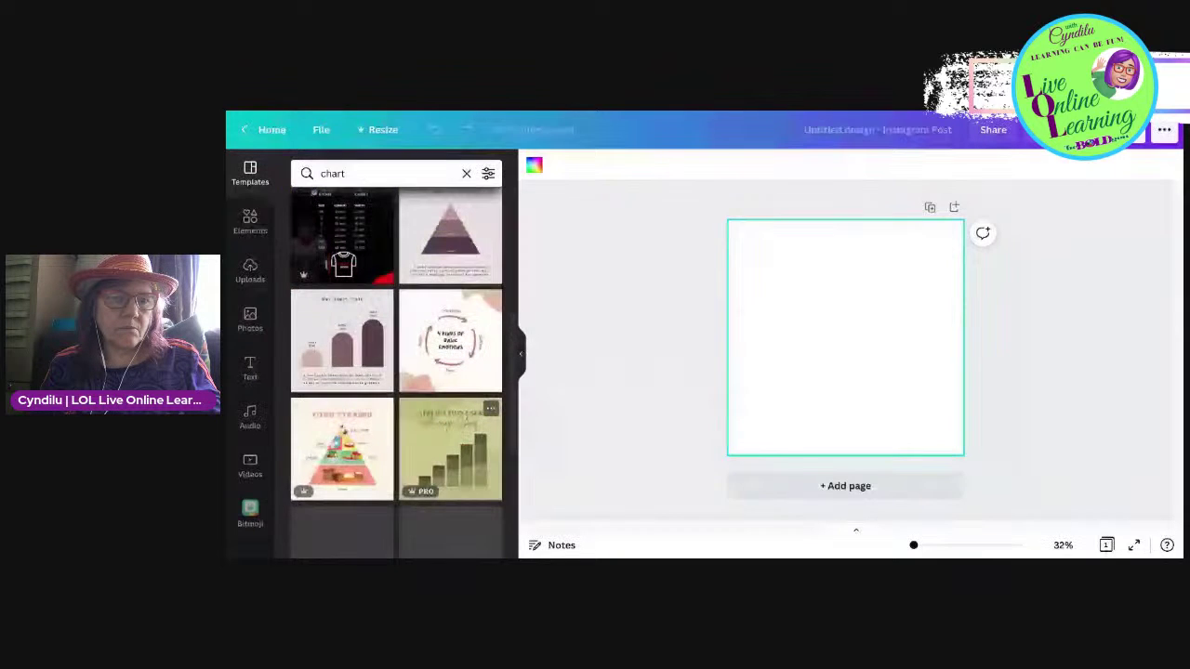
pyautogui.scroll(-1, 451, 409)
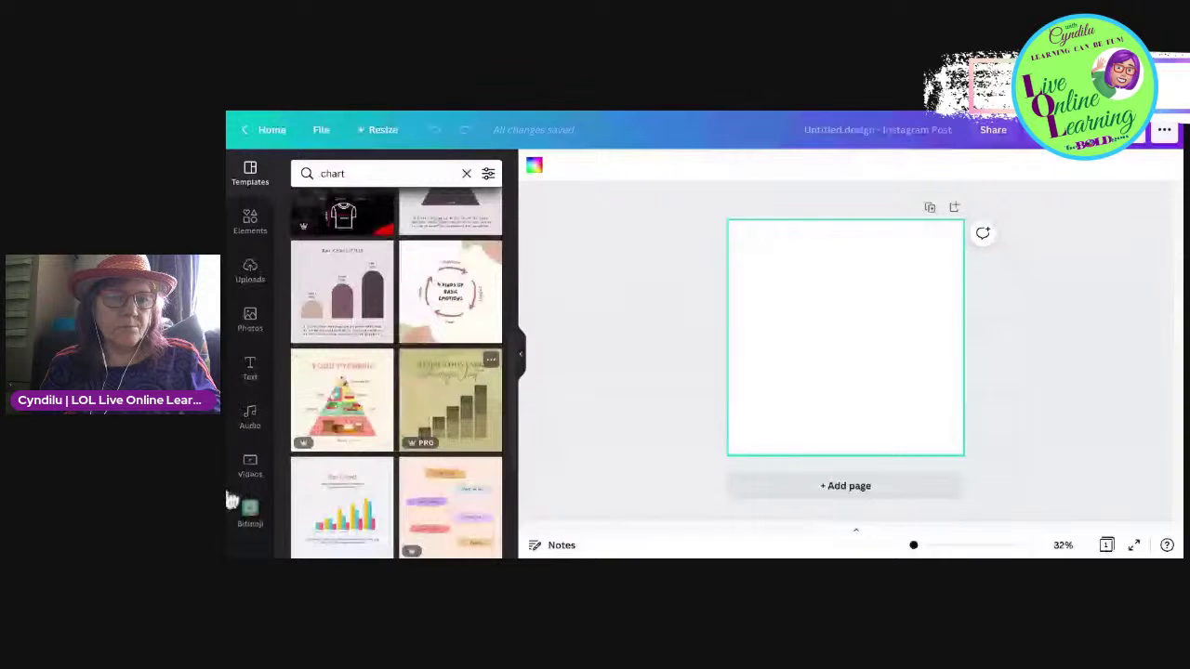
pyautogui.scroll(-1, 451, 409)
pyautogui.scroll(-5, 232, 502)
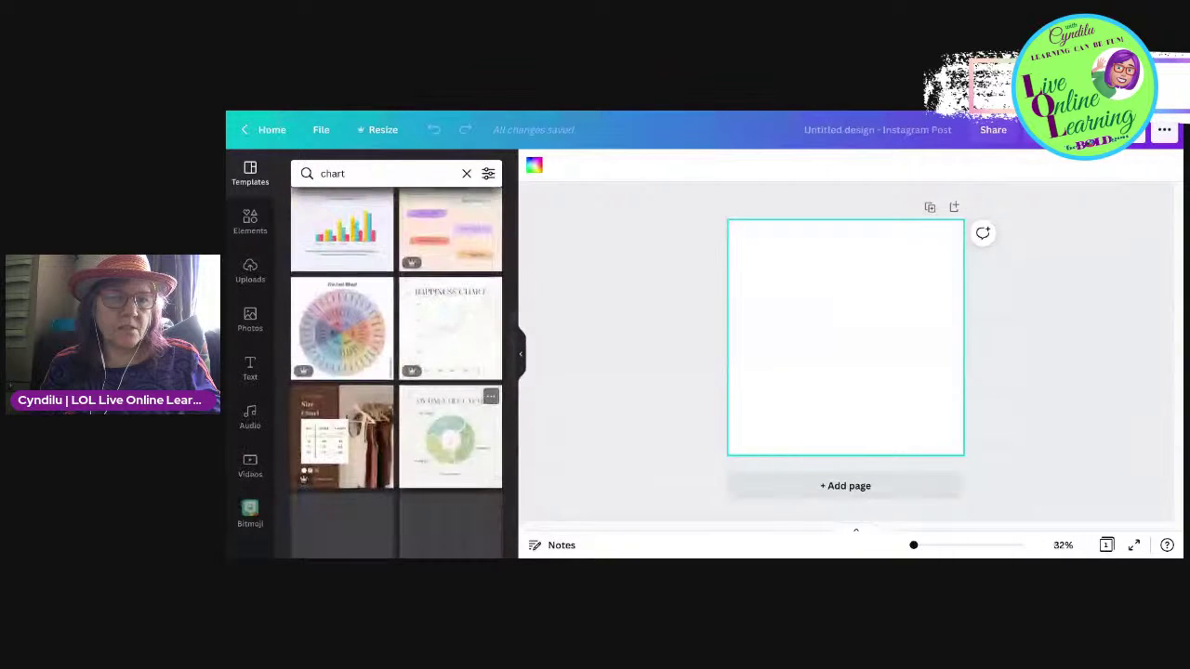
pyautogui.scroll(1, 451, 447)
pyautogui.click(450, 254)
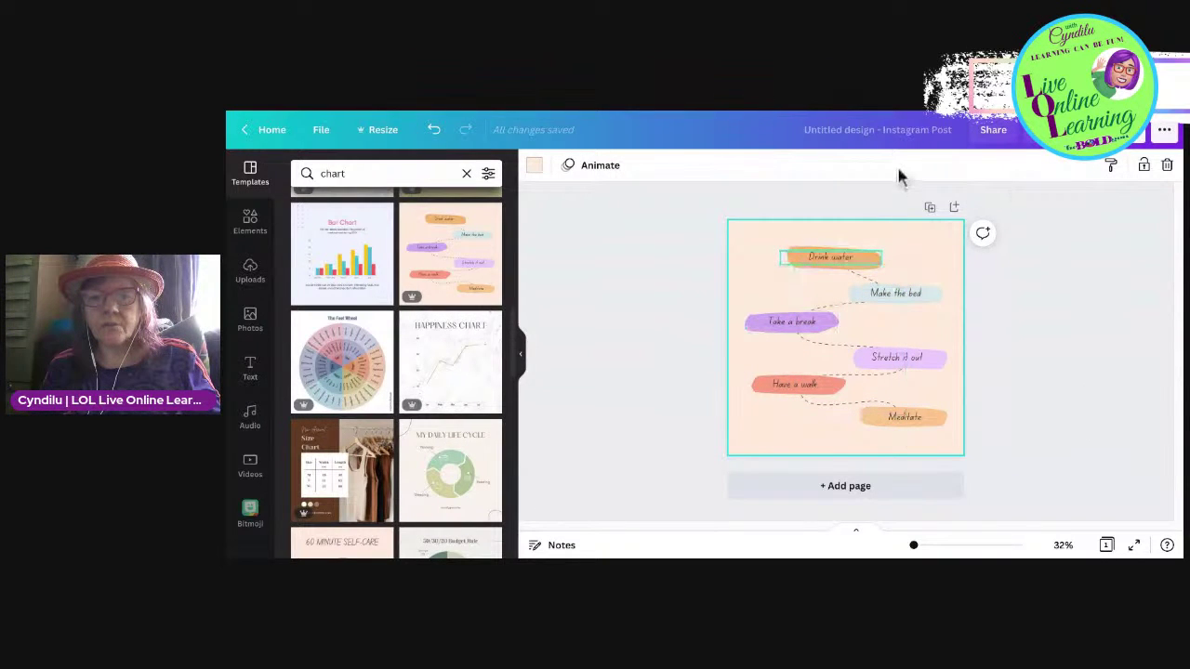
# Step: Group the "Drink water" and "Make the bed" texts each with the coloured brush shape behind them
pyautogui.click(831, 258)
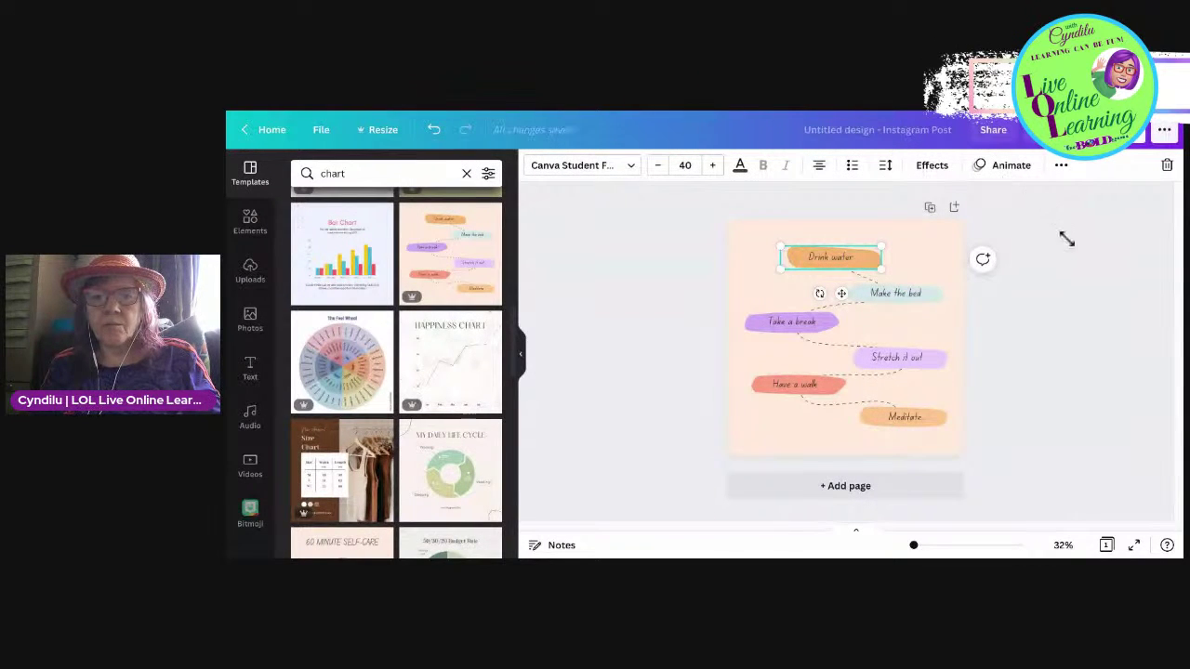
pyautogui.click(895, 294)
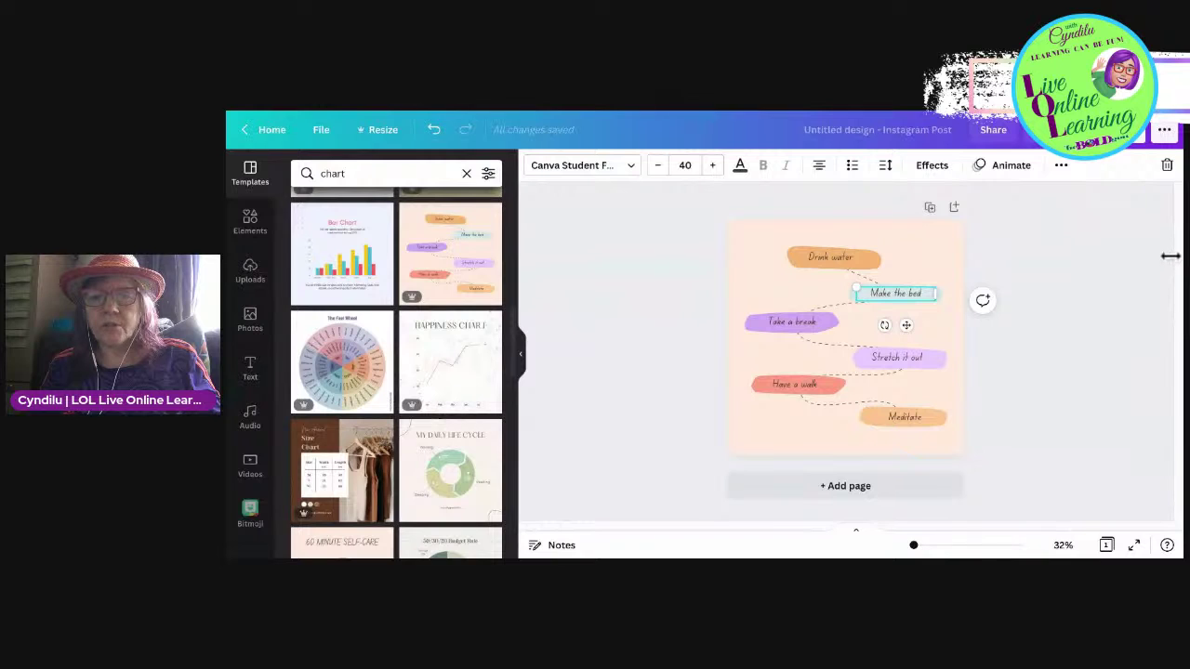
pyautogui.press('Escape')
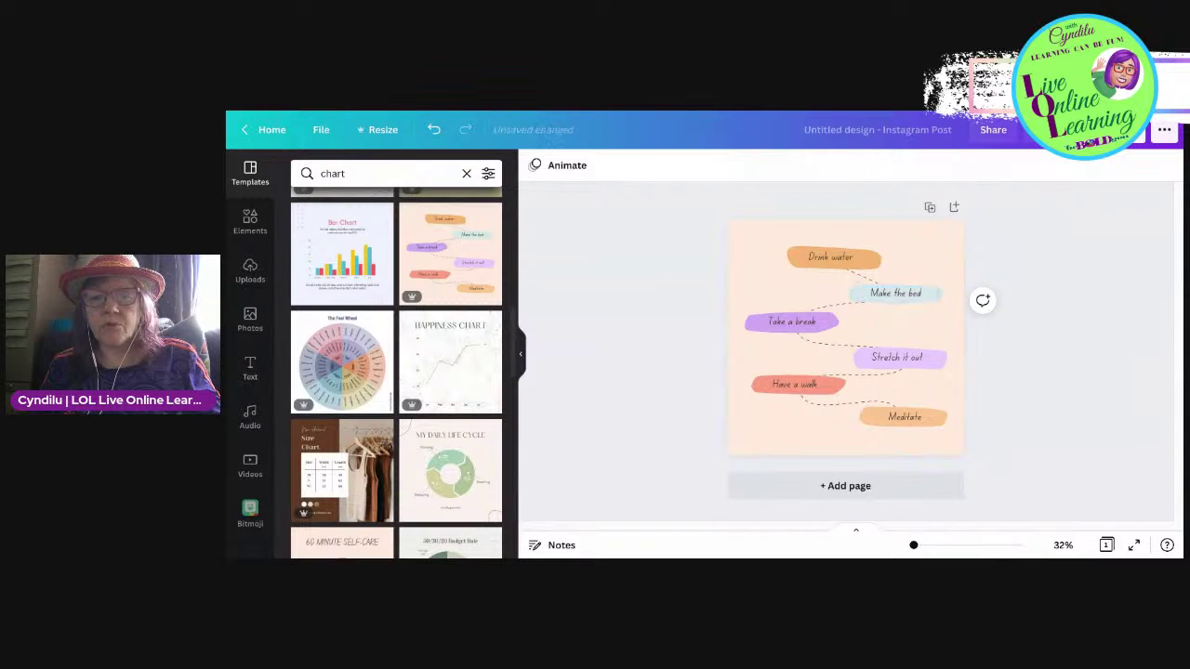
pyautogui.press('Tab')
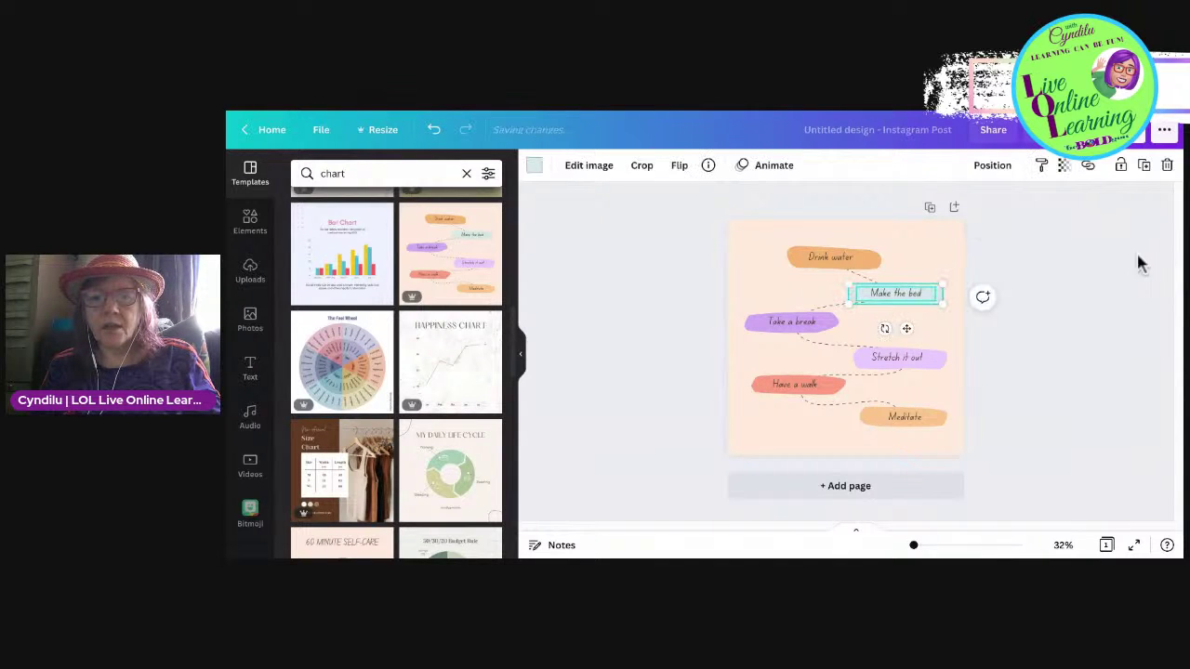
pyautogui.press('Tab')
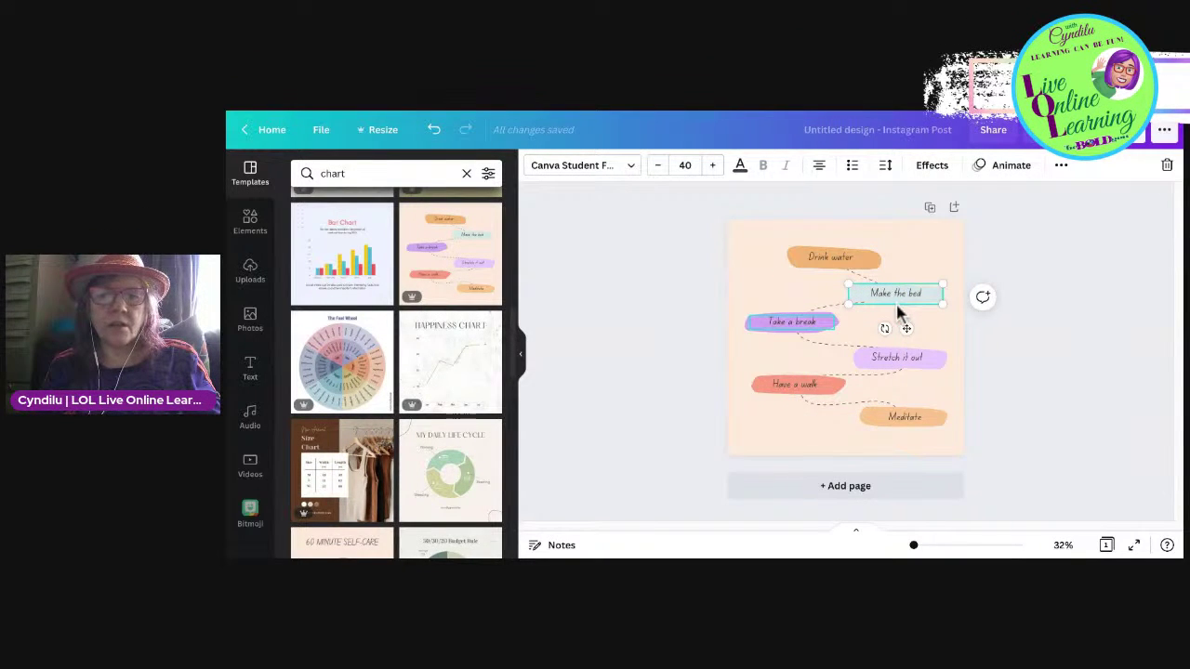
# Step: Group the "Take a break" text with its purple brush shape
pyautogui.click(790, 322)
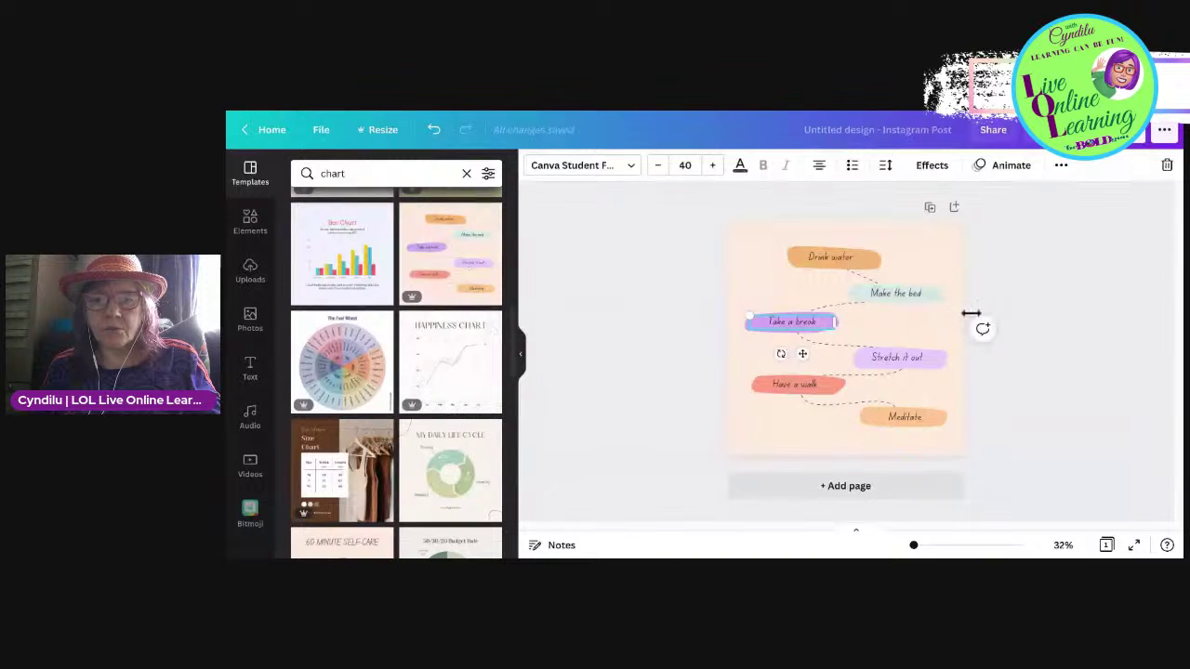
pyautogui.click(801, 316)
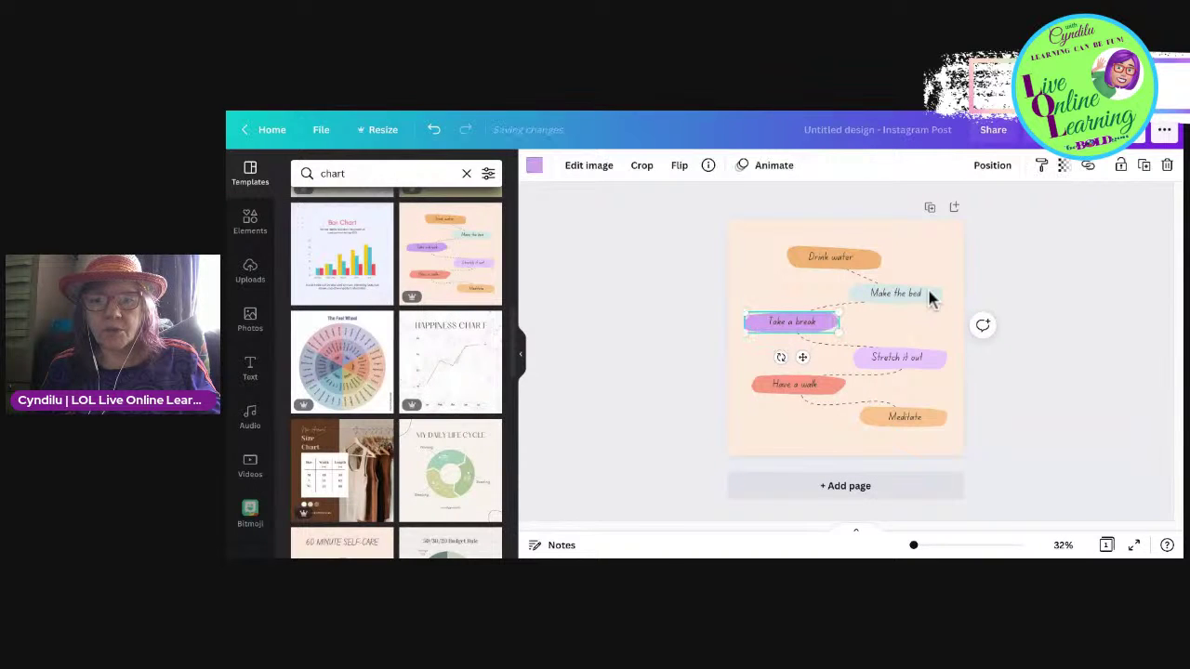
pyautogui.click(843, 321)
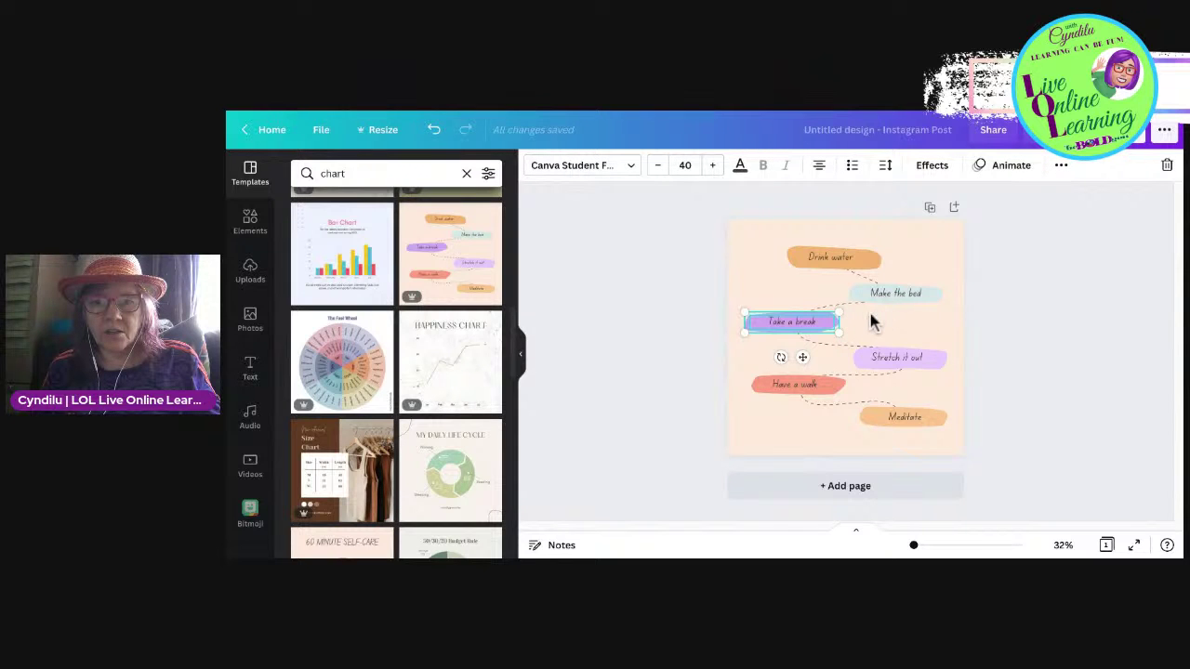
pyautogui.press('Tab')
pyautogui.press('Tab')
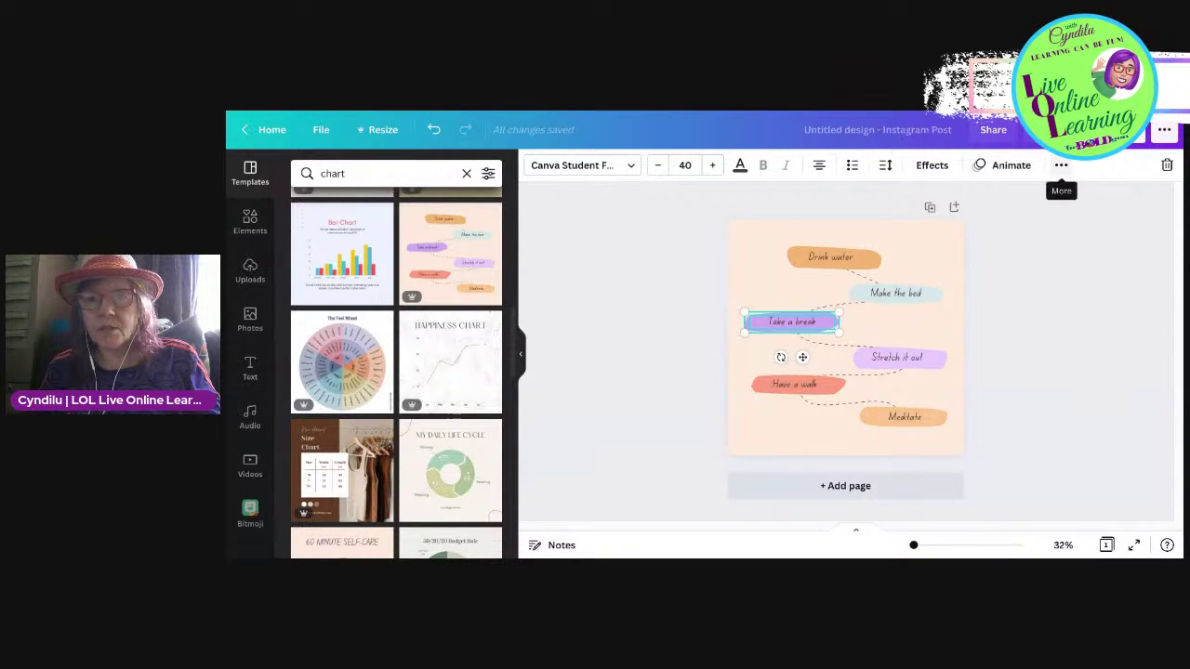
pyautogui.click(1060, 165)
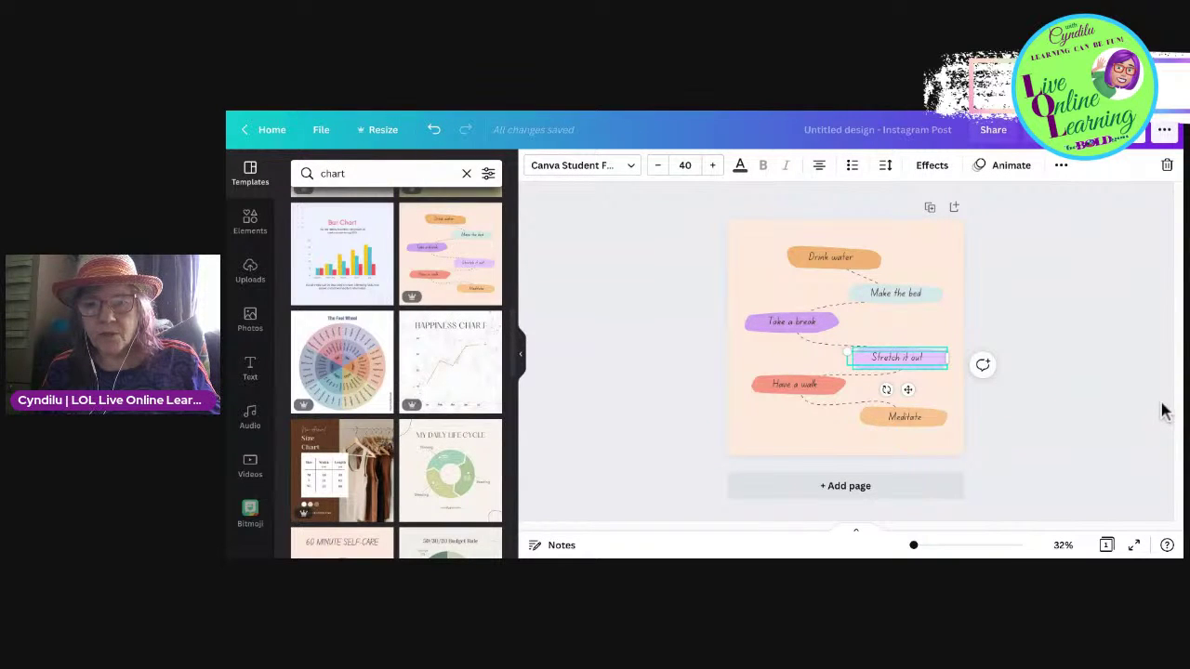
# Step: Group the "Stretch it out", "Have a walk" and "Meditate" texts each with their own brush shape
pyautogui.keyDown('shift'); pyautogui.click(900, 366); pyautogui.keyUp('shift')
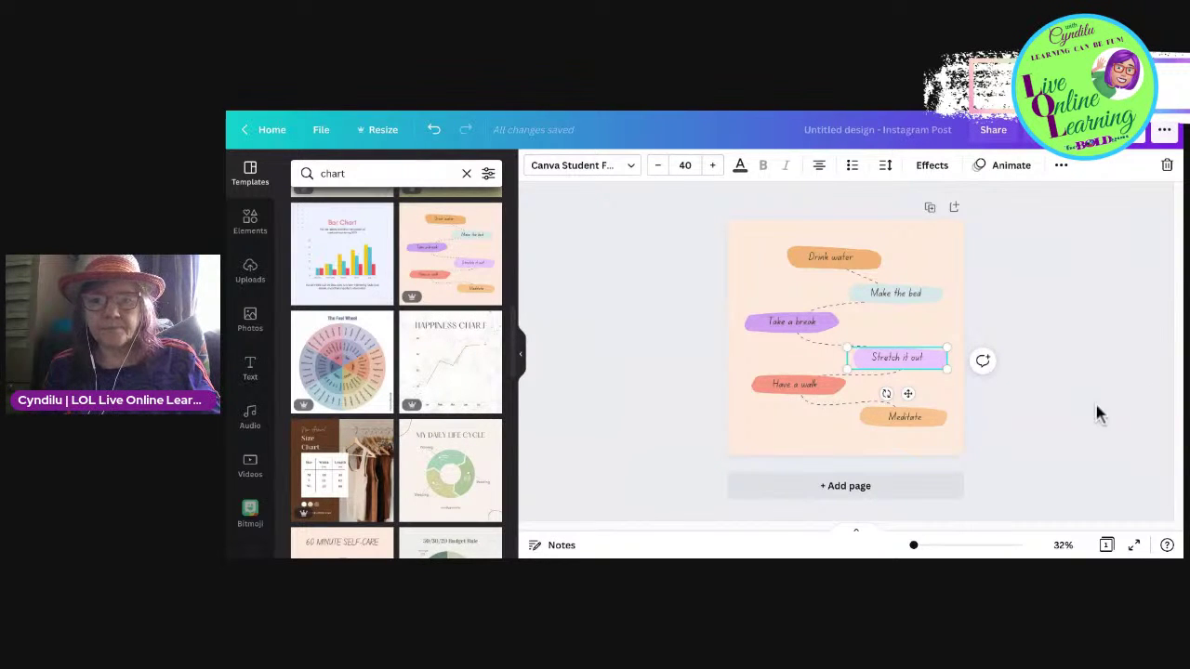
pyautogui.click(827, 385)
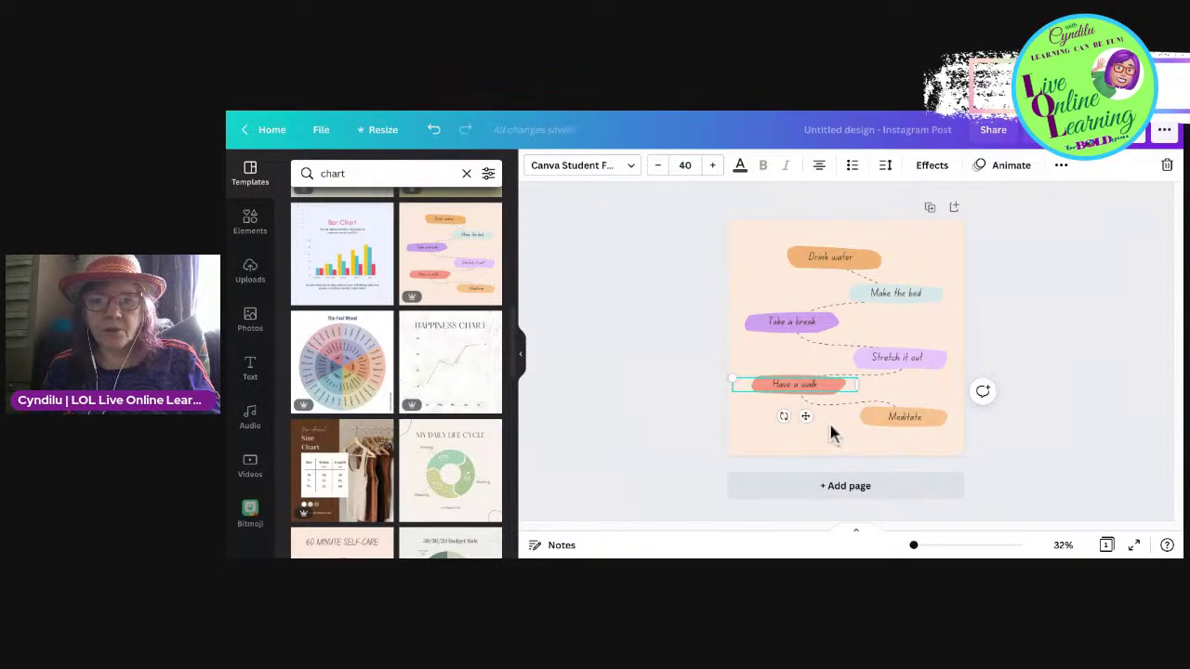
pyautogui.keyDown('shift'); pyautogui.click(833, 393); pyautogui.keyUp('shift')
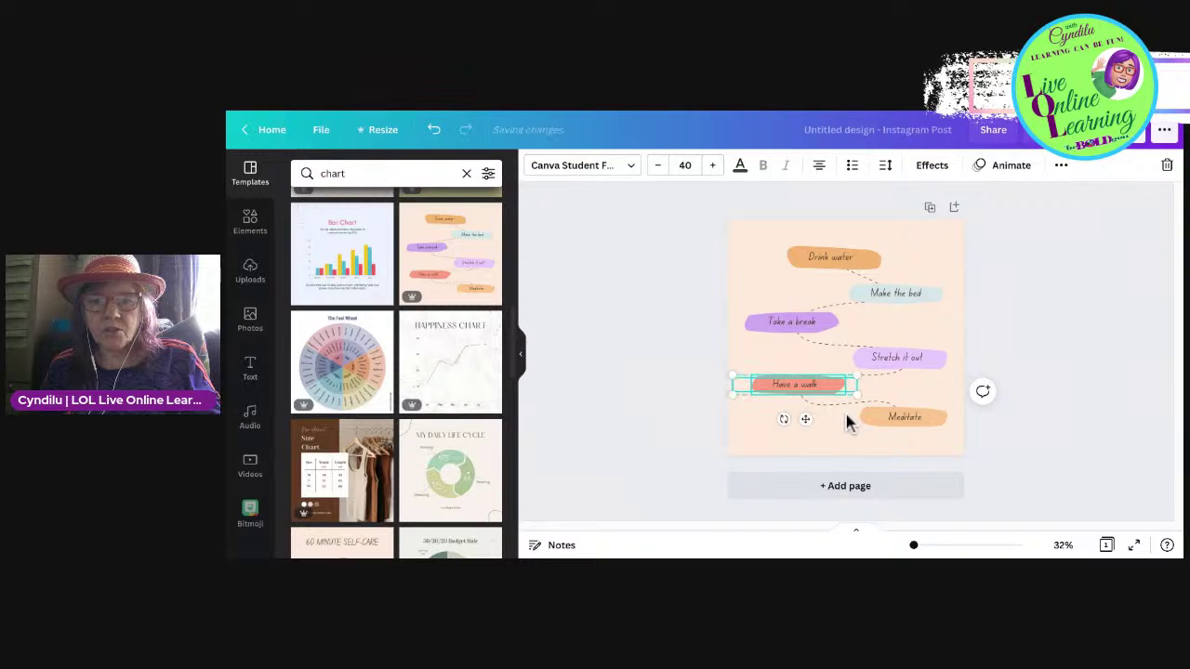
pyautogui.keyDown('shift'); pyautogui.click(856, 418); pyautogui.keyUp('shift')
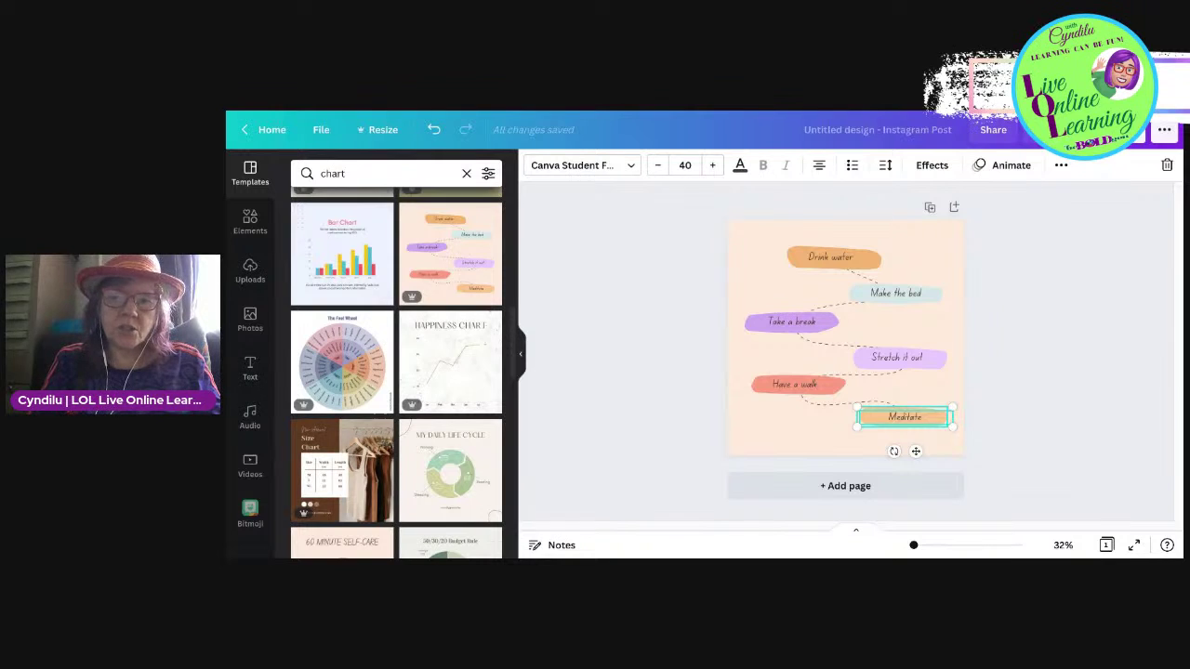
pyautogui.press('Escape')
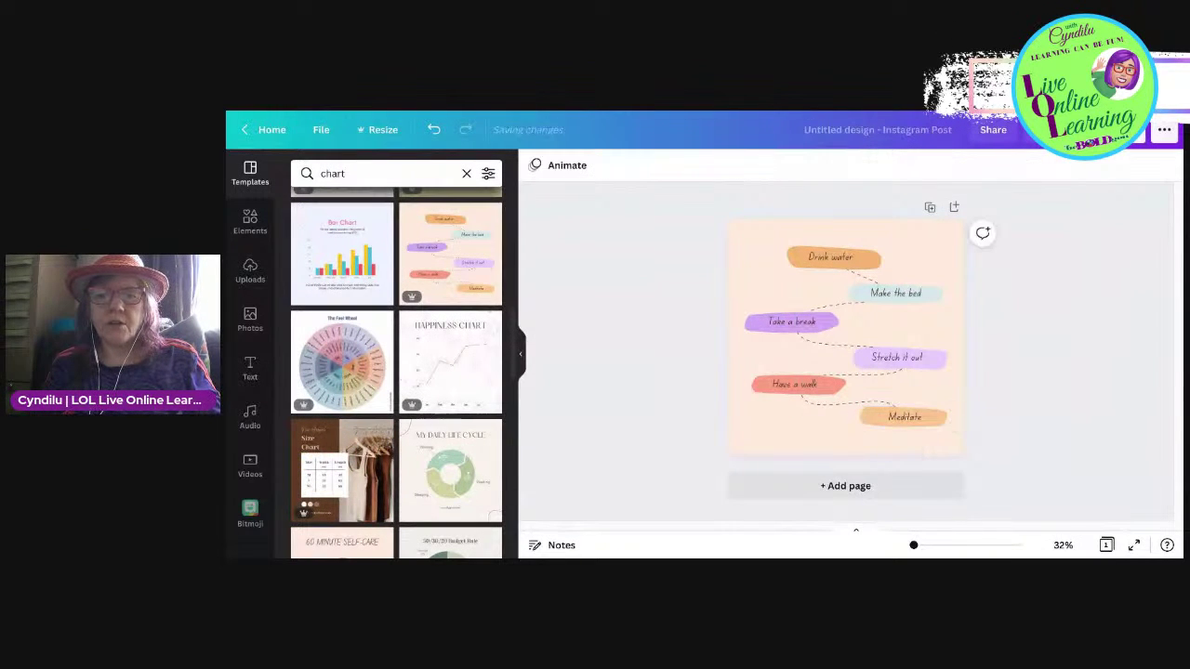
# Step: Shift the "Meditate" label slightly down and left, and delete the dashed connector lines between the labels
pyautogui.moveTo(905, 417)
pyautogui.mouseDown()
pyautogui.moveTo(895, 452)
pyautogui.moveTo(882, 425)
pyautogui.moveTo(898, 423)
pyautogui.mouseUp()
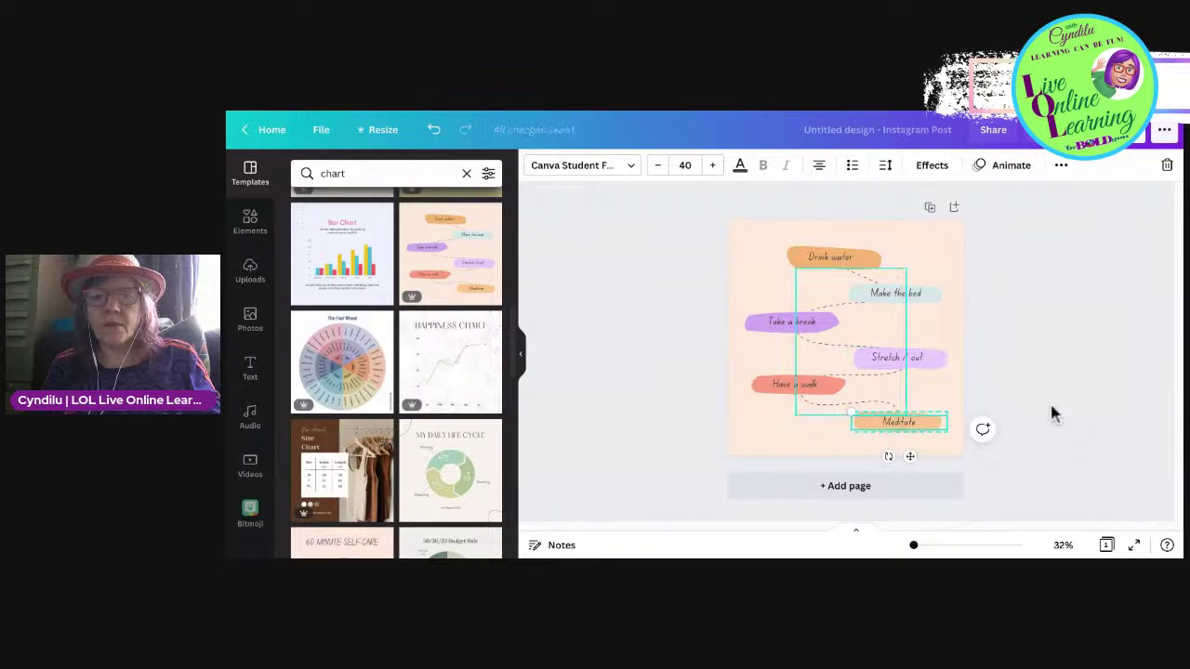
pyautogui.click(1023, 445)
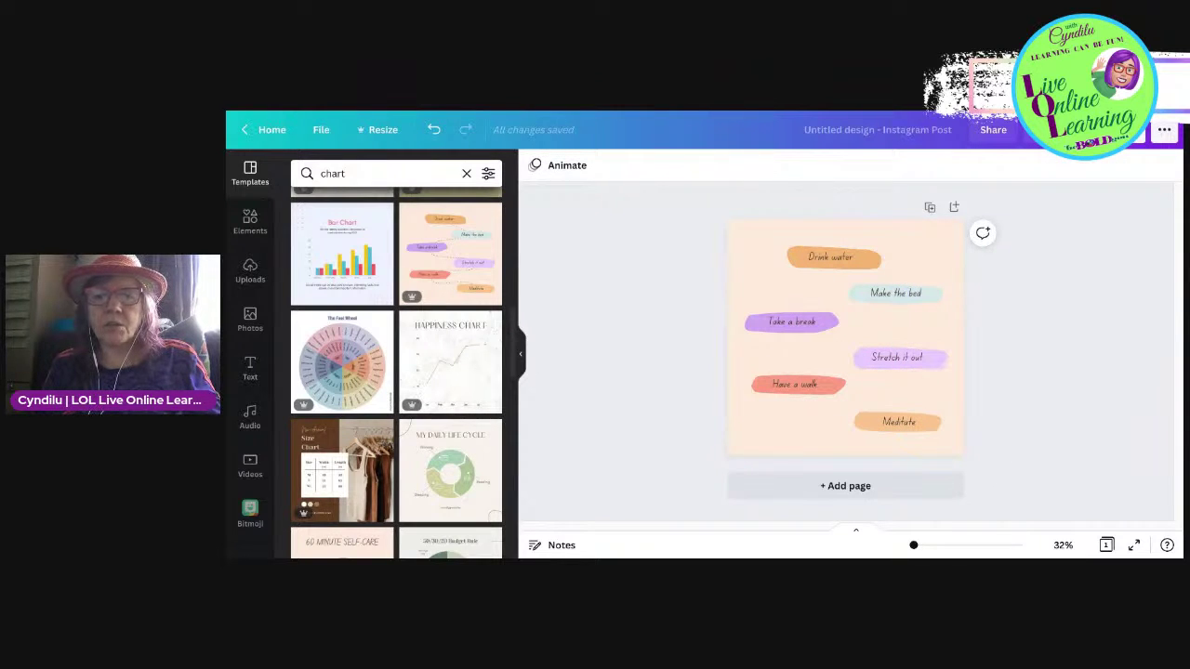
# Step: Scatter the six labels unevenly, moving "Drink water" left, "Take a break" right, "Have a walk" down and nudging the rest
pyautogui.moveTo(830, 258); pyautogui.dragTo(796, 255)
pyautogui.moveTo(792, 321); pyautogui.dragTo(827, 327)
pyautogui.moveTo(795, 384)
pyautogui.mouseDown()
pyautogui.moveTo(783, 418)
pyautogui.moveTo(783, 396)
pyautogui.mouseUp()
pyautogui.moveTo(899, 422); pyautogui.dragTo(916, 422)
pyautogui.moveTo(897, 358); pyautogui.dragTo(899, 367)
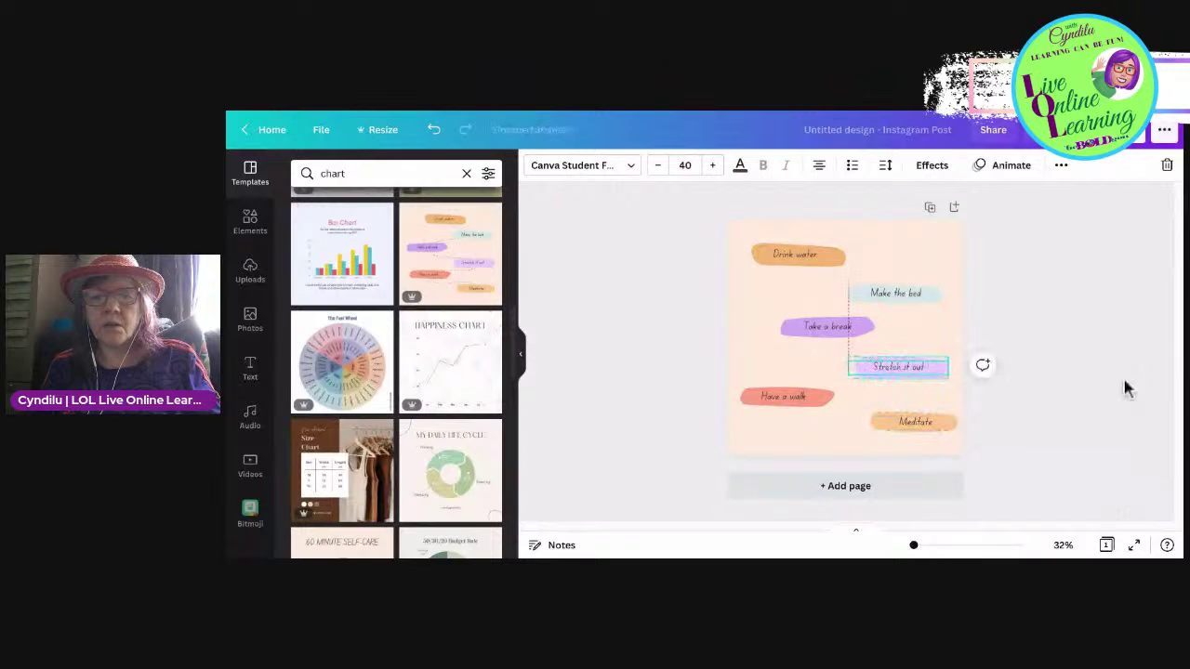
pyautogui.moveTo(1124, 388); pyautogui.dragTo(1126, 388)
pyautogui.hotkey('shift', 'Right')
pyautogui.hotkey('shift', 'Right')
pyautogui.hotkey('shift', 'Up')
pyautogui.hotkey('shift', 'Up')
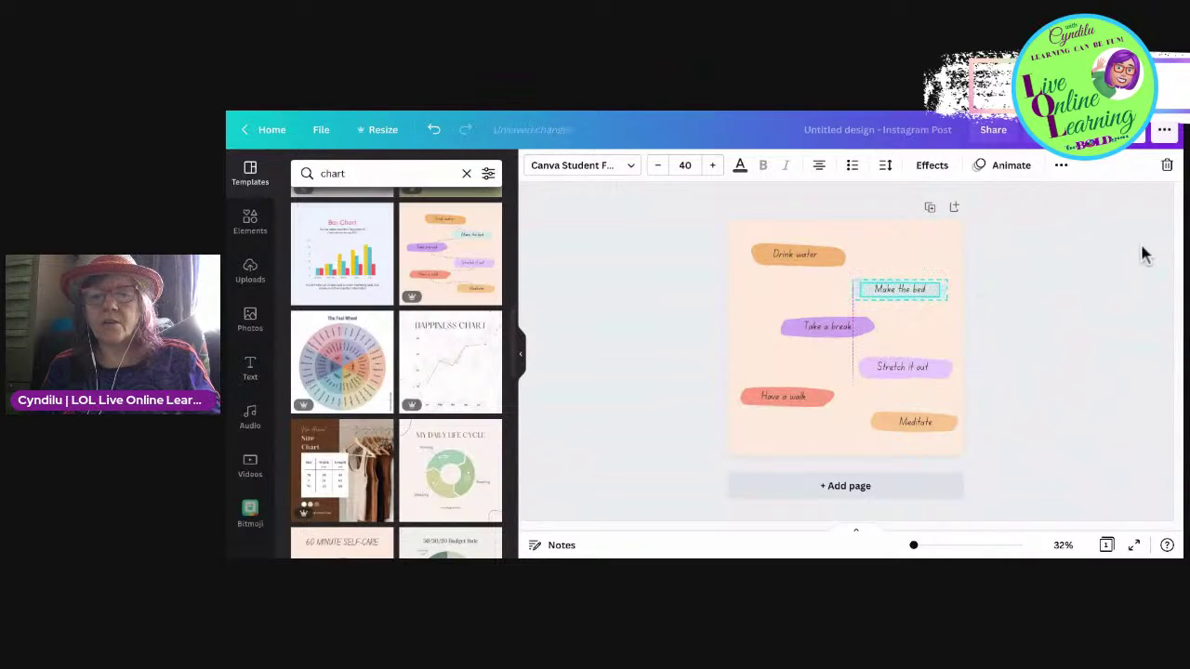
pyautogui.click(1143, 254)
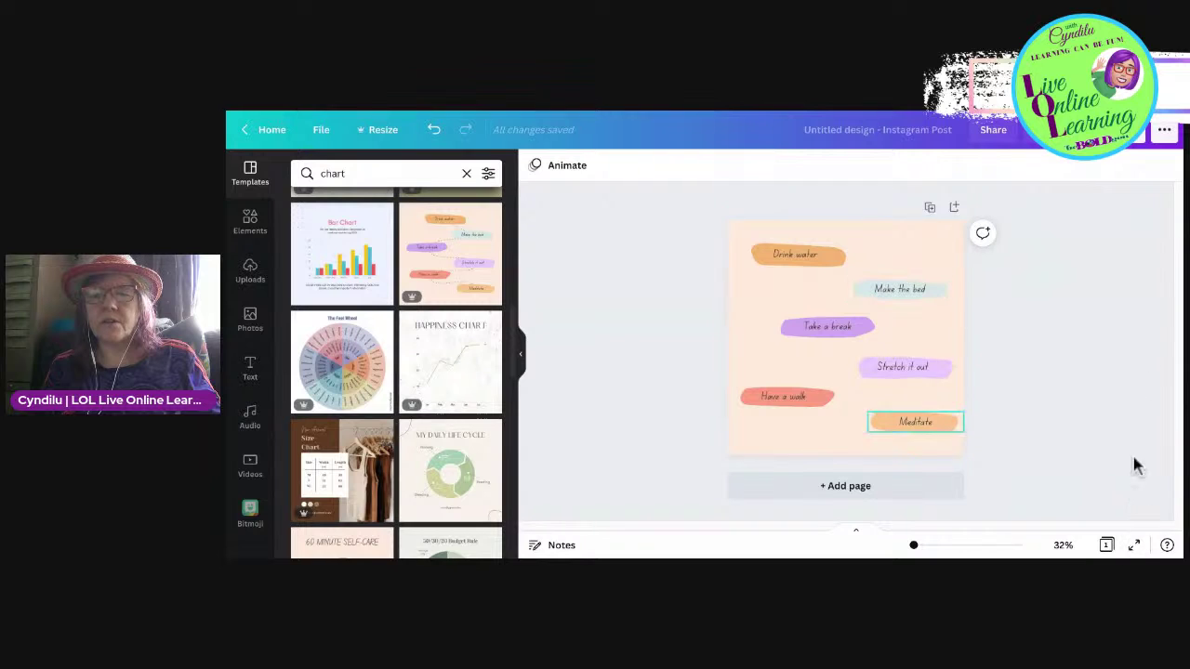
# Step: Select all six grouped labels and space them evenly vertically
pyautogui.moveTo(983, 439); pyautogui.dragTo(920, 254)
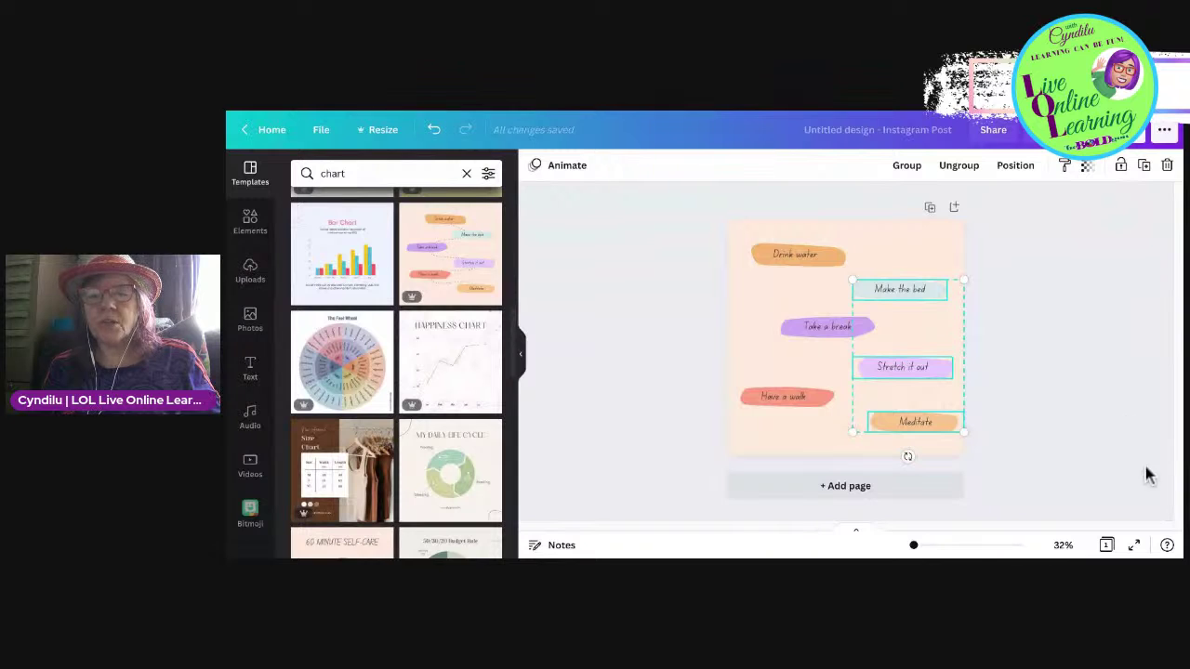
pyautogui.moveTo(1000, 435); pyautogui.dragTo(721, 226)
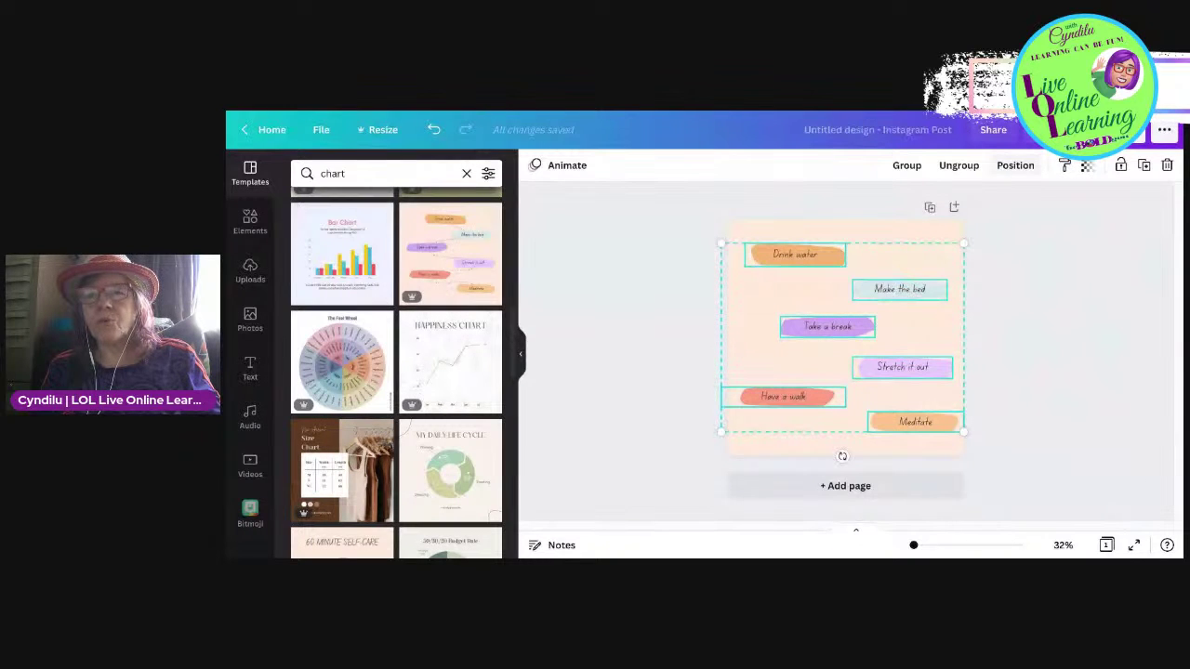
pyautogui.click(1015, 164)
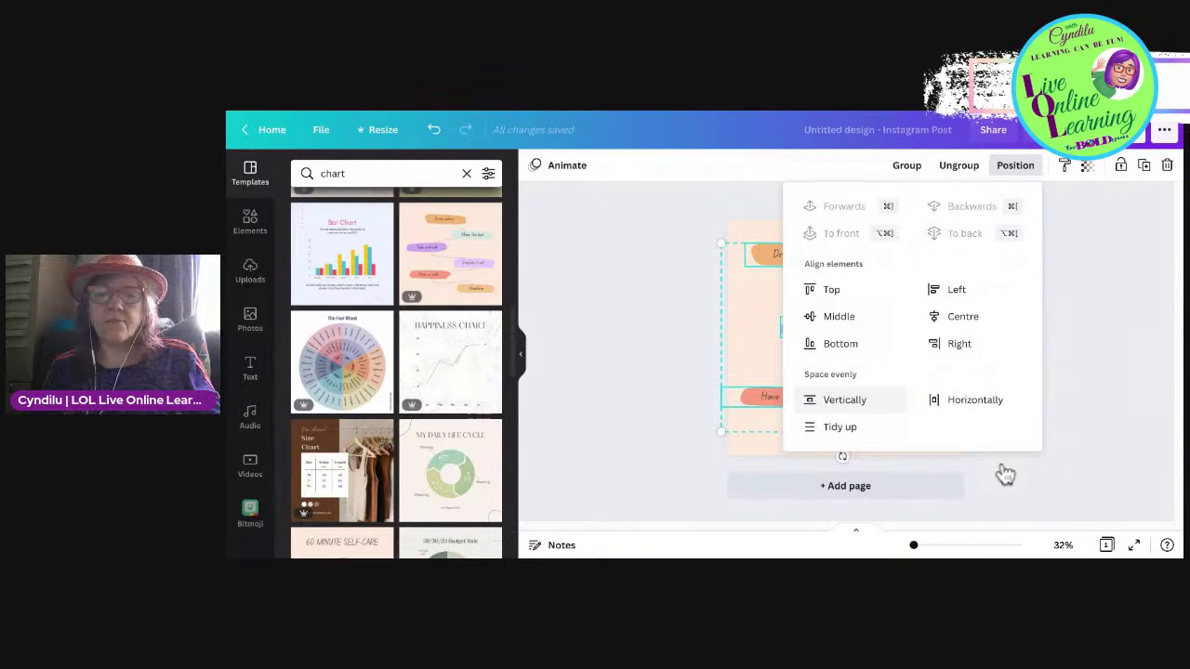
pyautogui.click(844, 400)
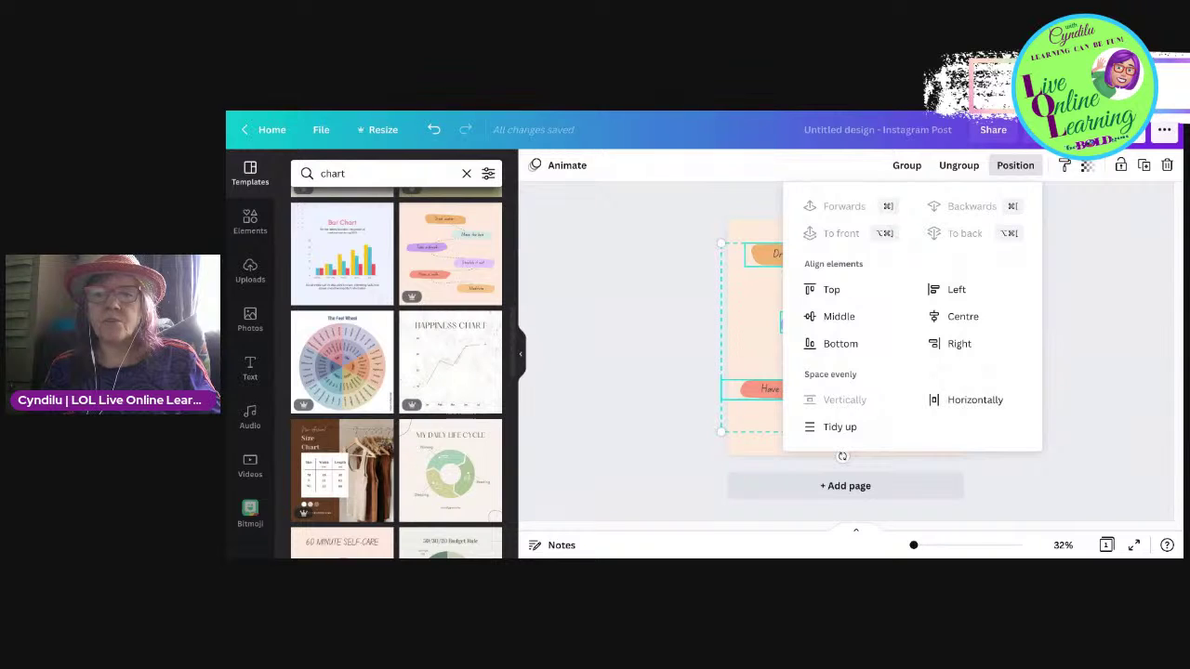
pyautogui.press('Escape')
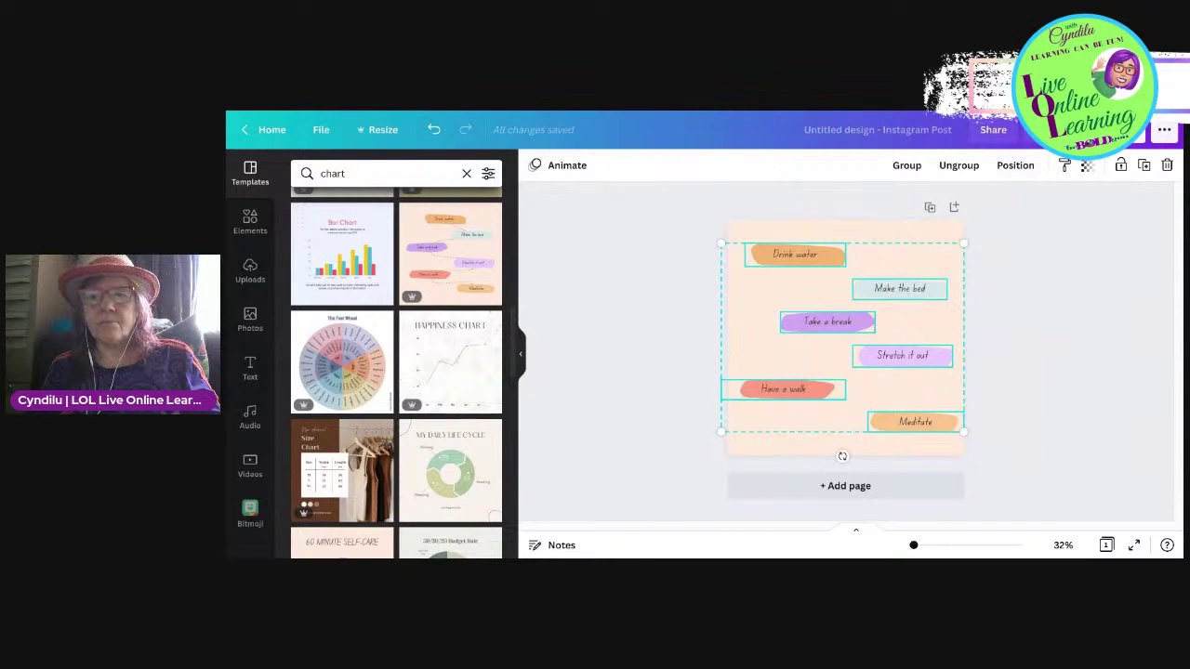
# Step: Align all six grouped labels to a common centre so they form one column
pyautogui.click(1015, 166)
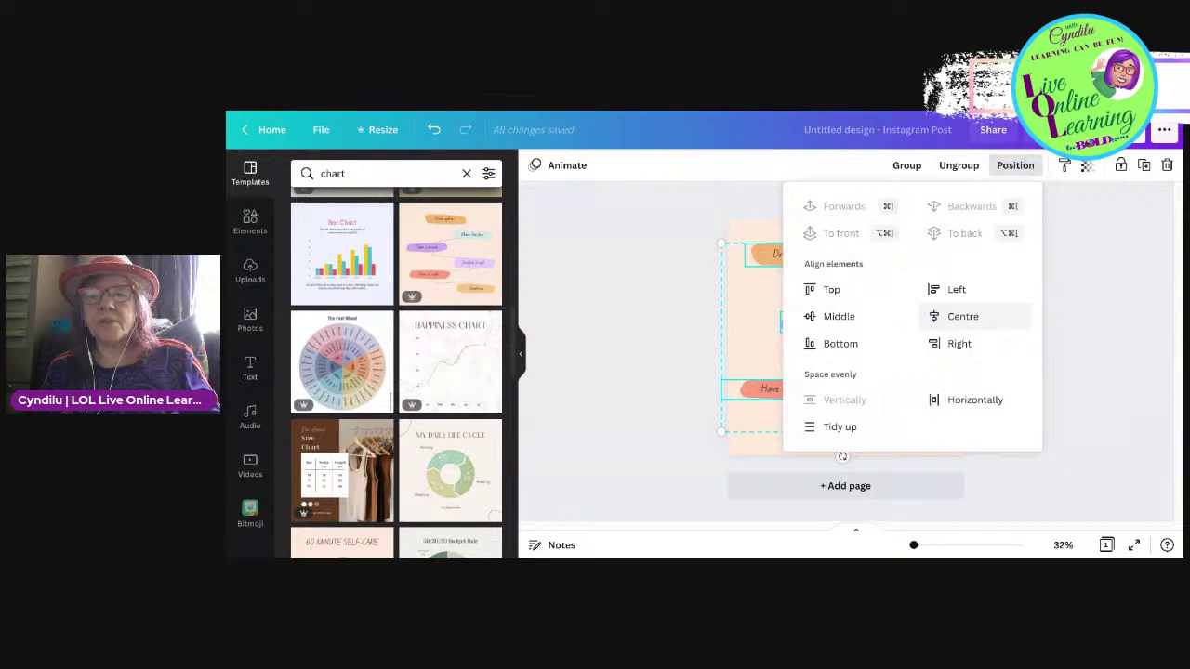
pyautogui.click(963, 316)
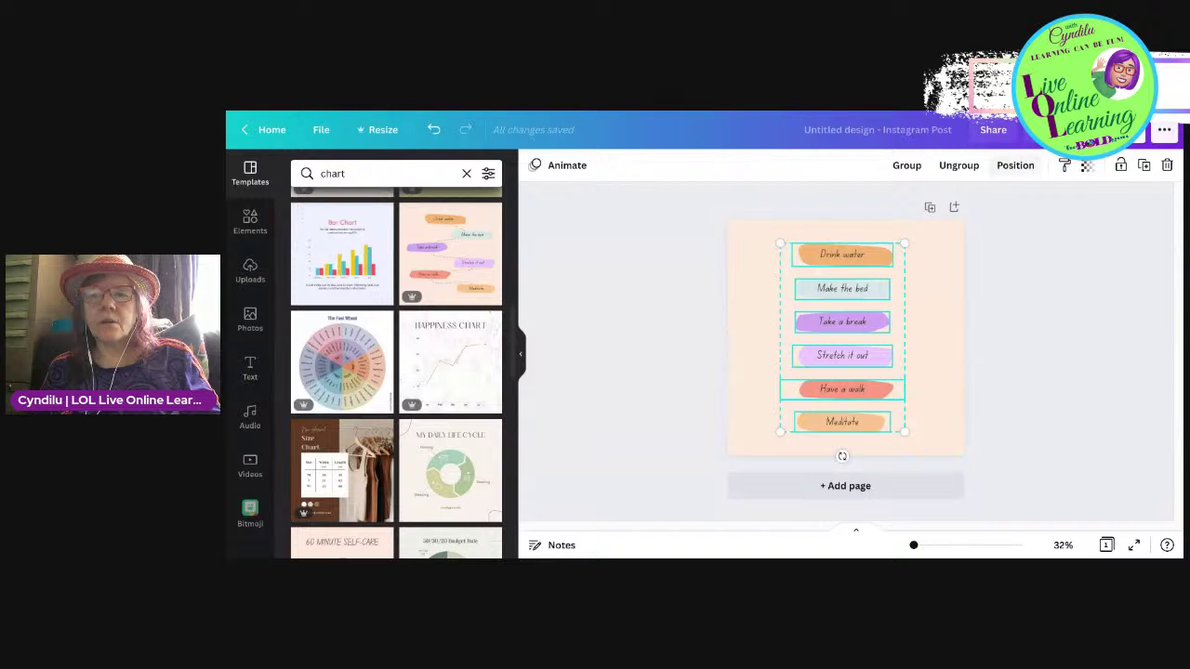
# Step: Try aligning the six labels to their top edges, undo that alignment, and clear the selection
pyautogui.click(1015, 165)
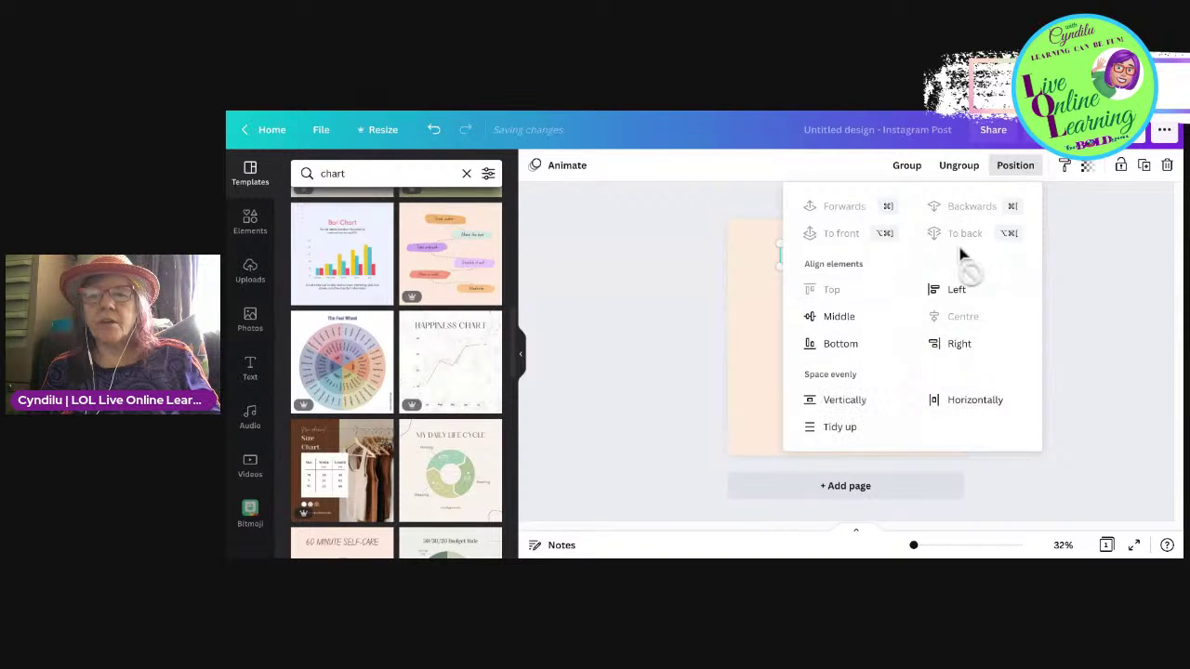
pyautogui.click(1015, 166)
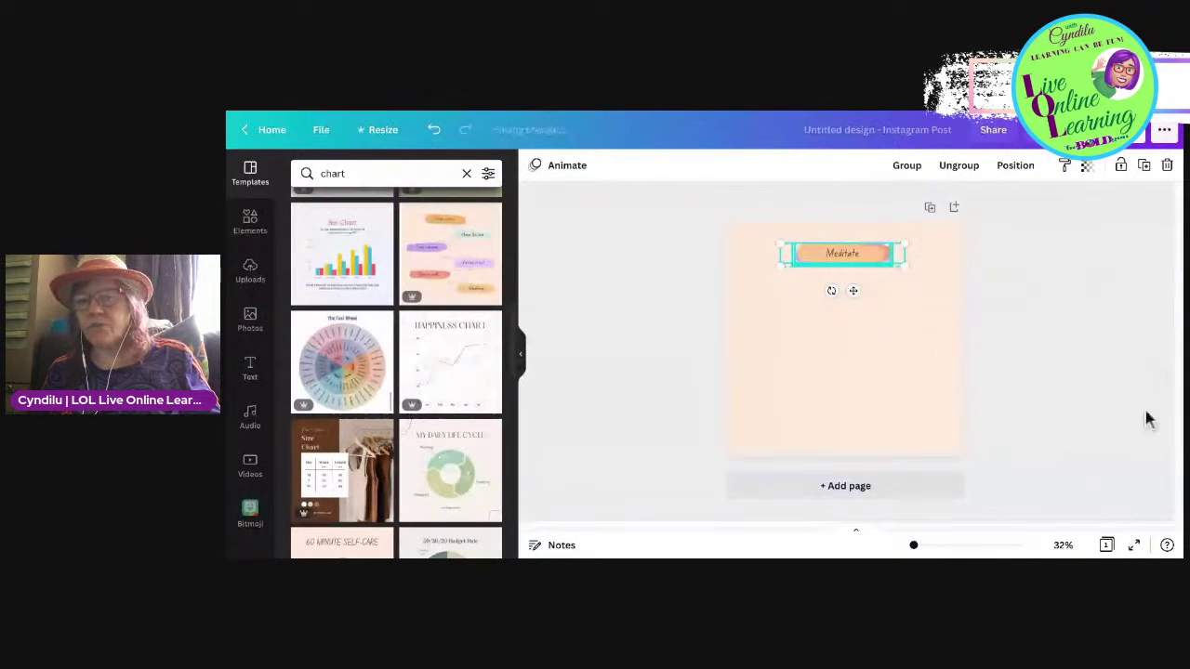
pyautogui.hotkey('ctrl', 'z')
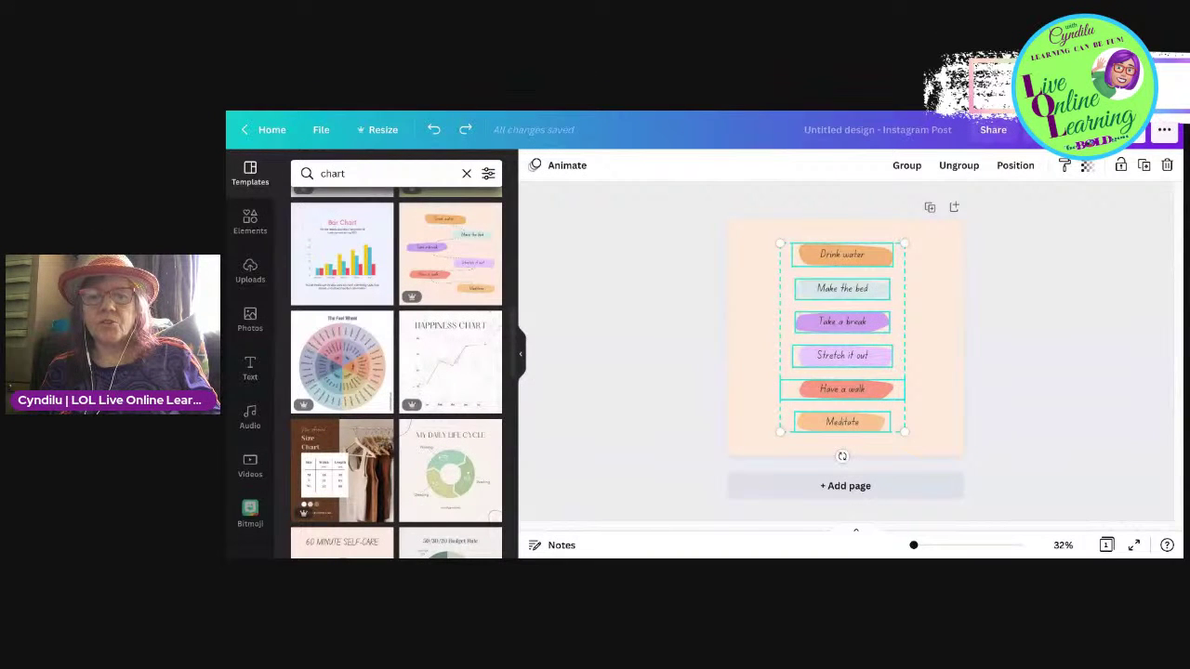
pyautogui.press('Escape')
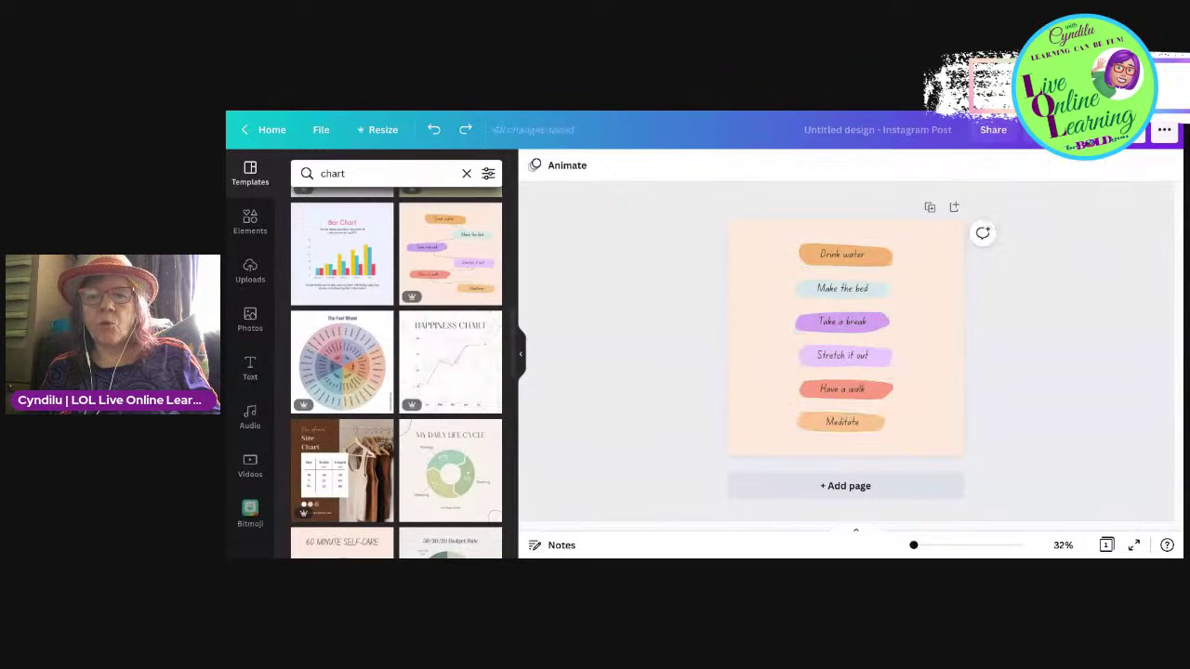
pyautogui.click(1159, 297)
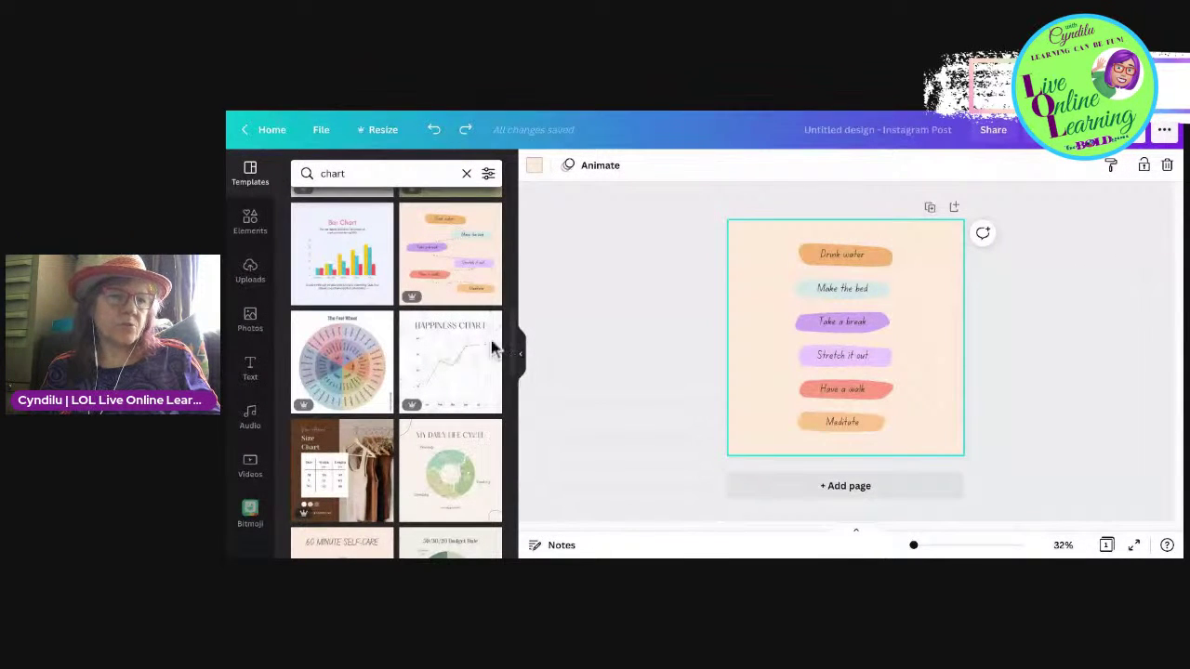
# Step: Add a circle from the Lines & Shapes elements to the design
pyautogui.click(250, 221)
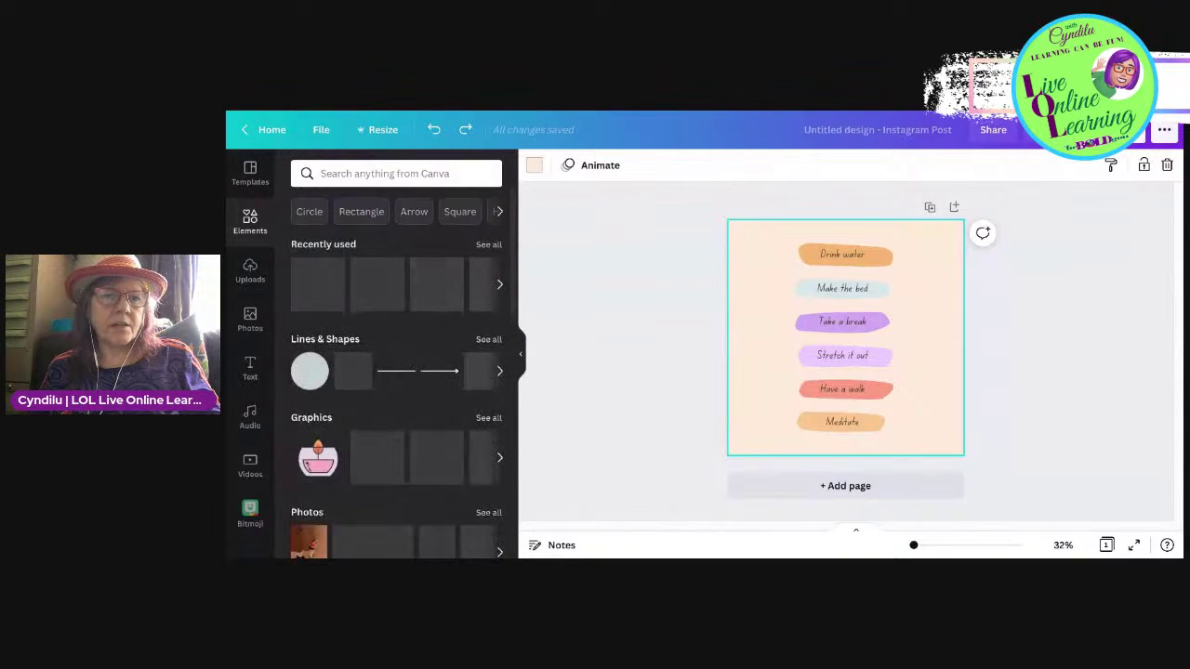
pyautogui.click(317, 361)
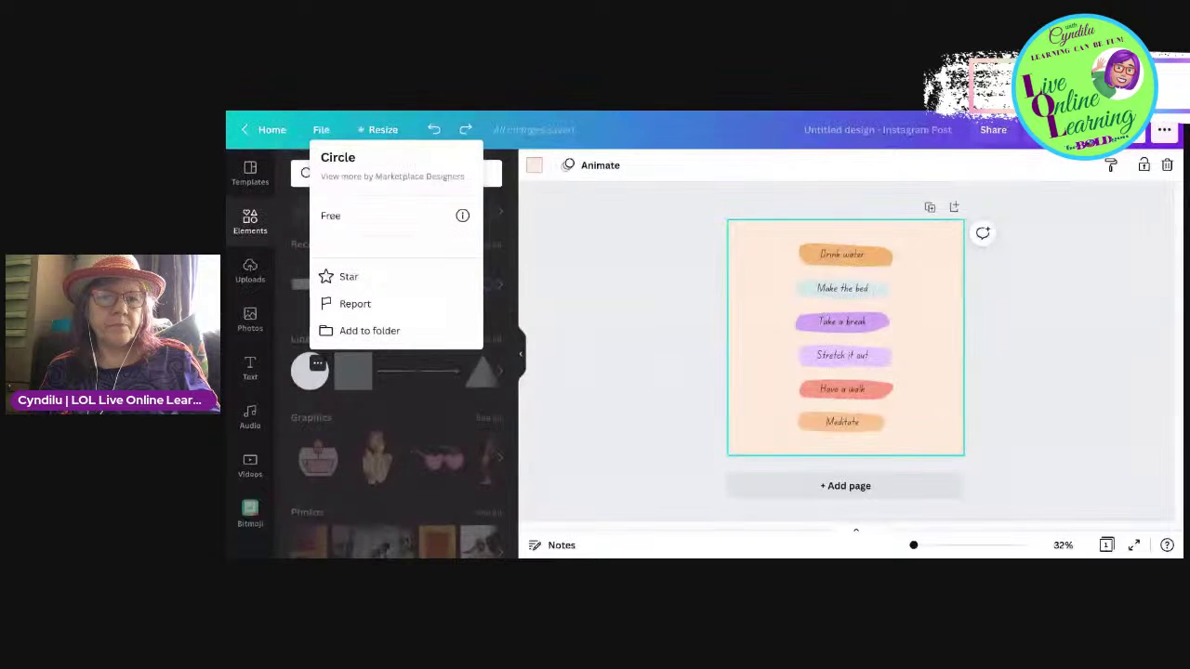
pyautogui.click(317, 363)
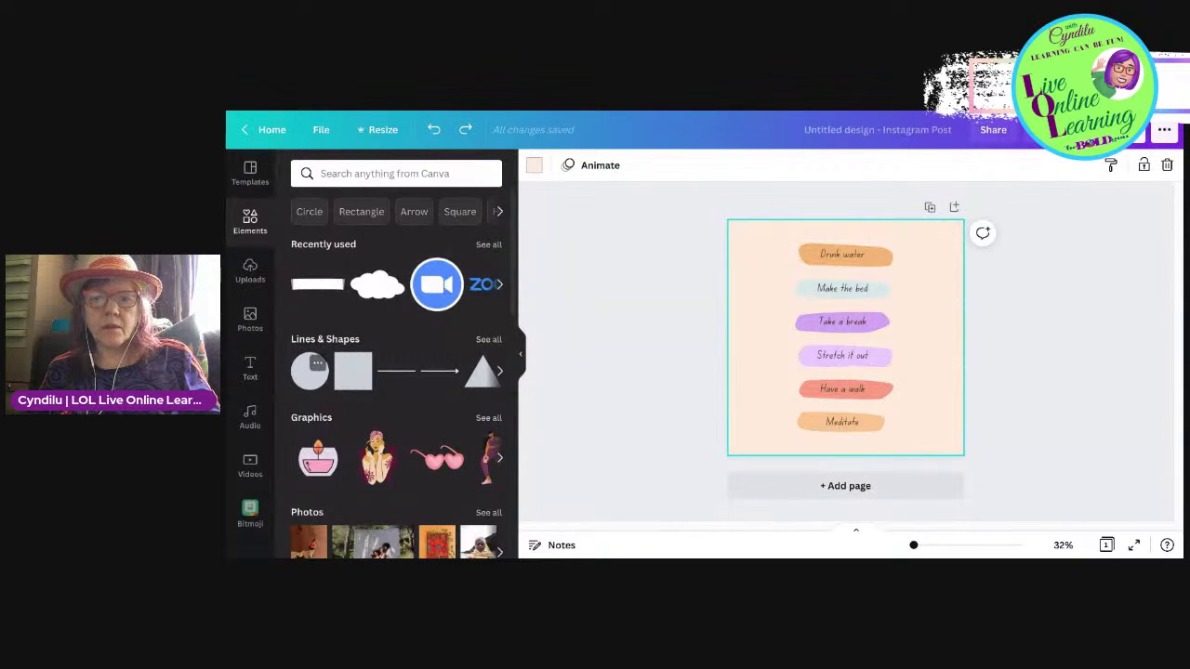
pyautogui.click(309, 370)
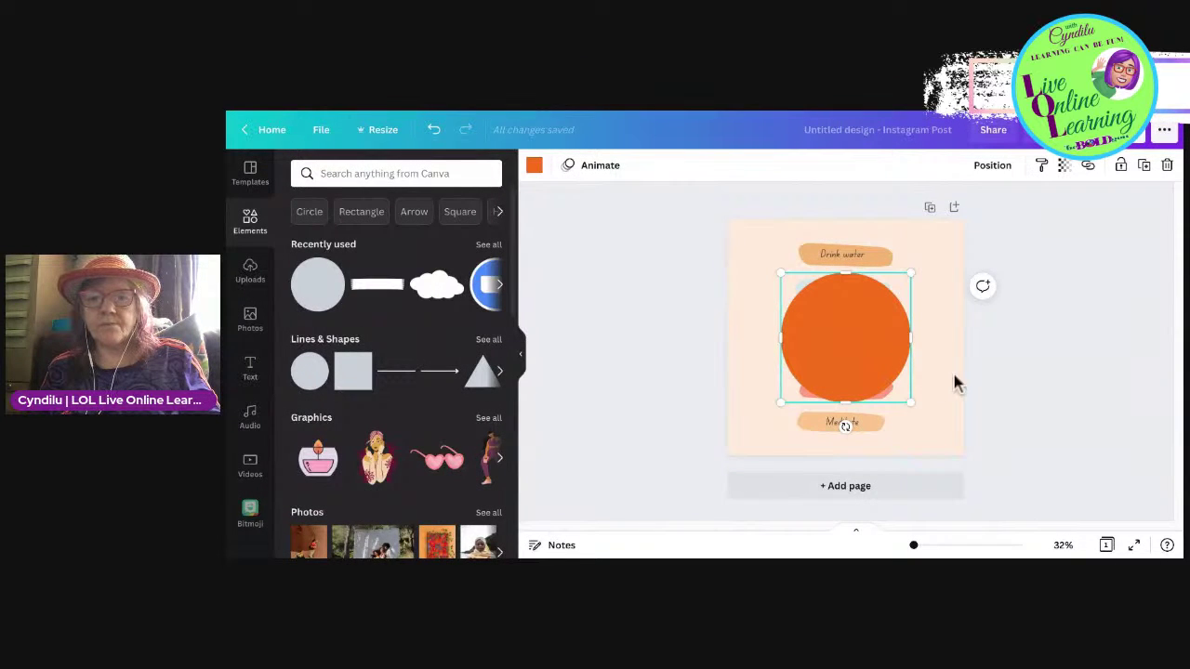
# Step: Shrink the orange circle and move it to the page's upper-right corner, partly covering the "Drink water" label
pyautogui.moveTo(911, 403); pyautogui.dragTo(887, 379)
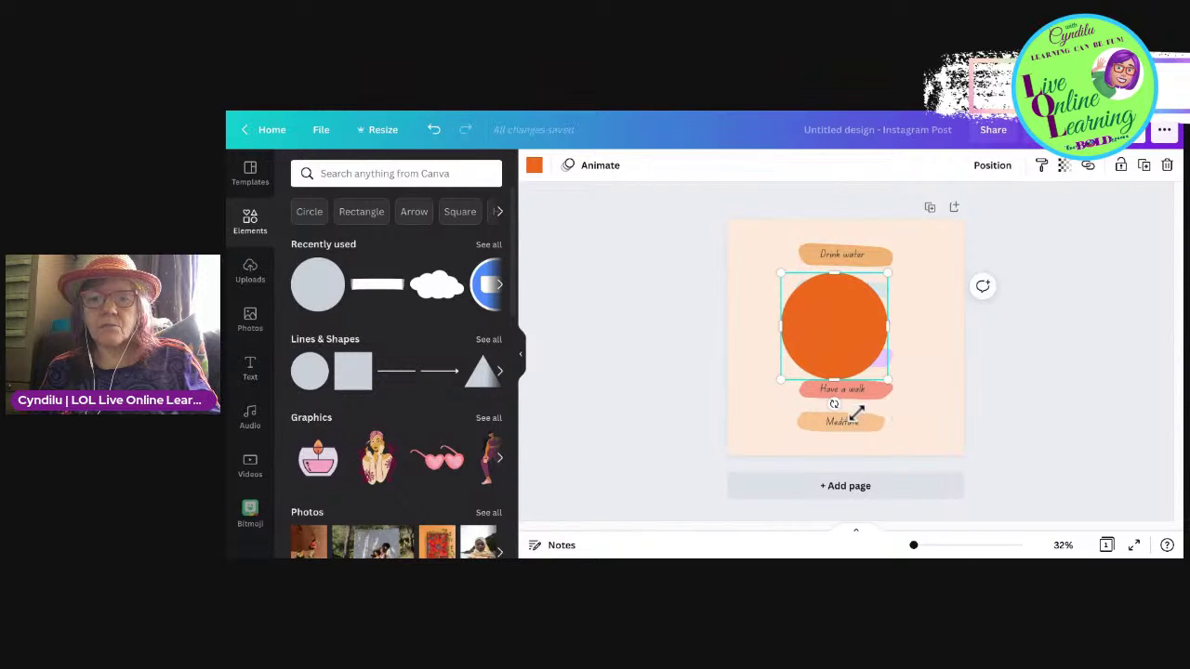
pyautogui.moveTo(780, 379); pyautogui.dragTo(792, 368)
pyautogui.moveTo(856, 412); pyautogui.dragTo(840, 389)
pyautogui.moveTo(841, 319); pyautogui.dragTo(912, 267)
pyautogui.click(1151, 228)
# Step: Align the orange circle and the "Drink water" label with each other by both centre and middle
pyautogui.click(911, 267)
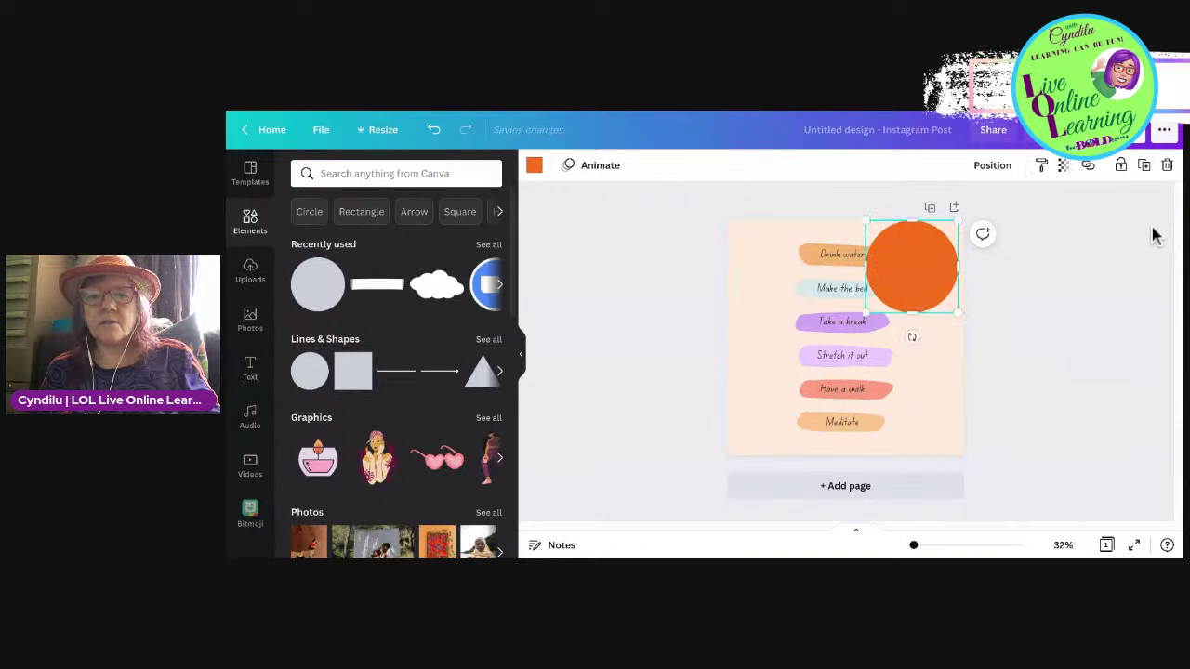
pyautogui.keyDown('shift'); pyautogui.click(832, 255); pyautogui.keyUp('shift')
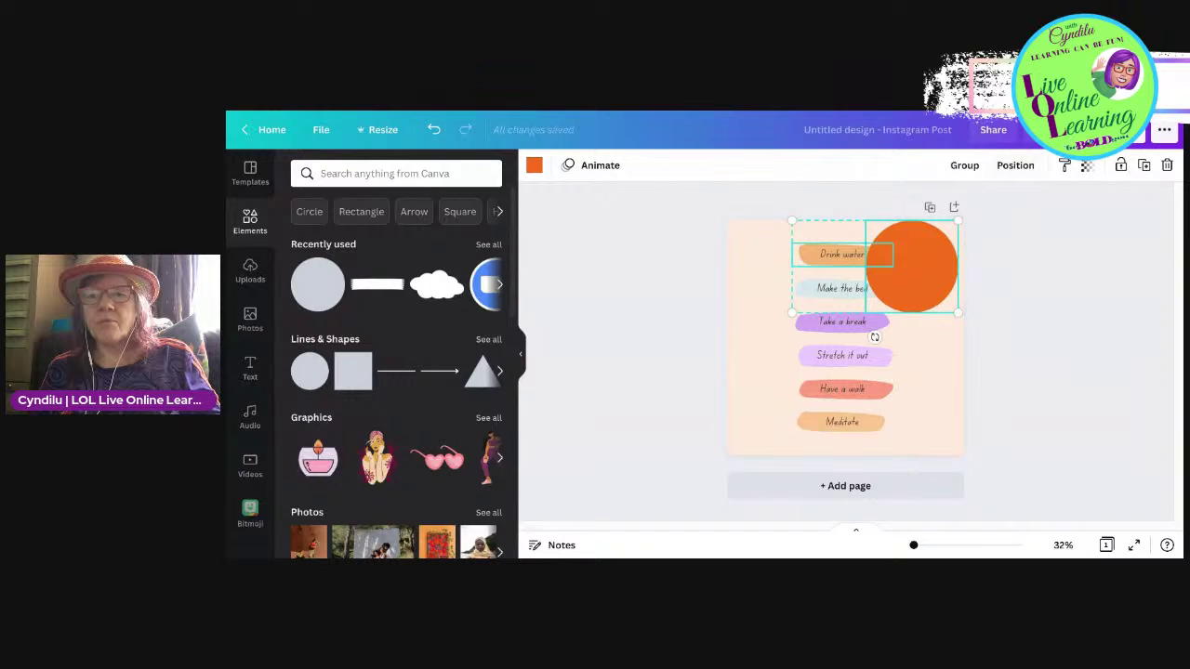
pyautogui.click(1015, 164)
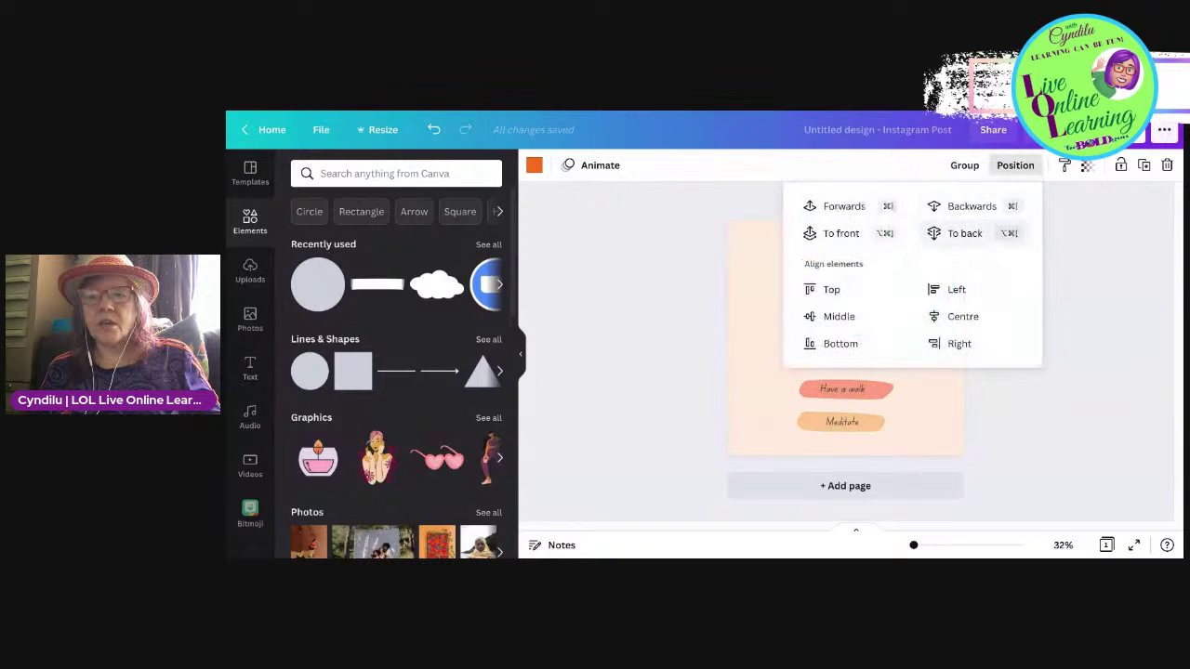
pyautogui.click(963, 316)
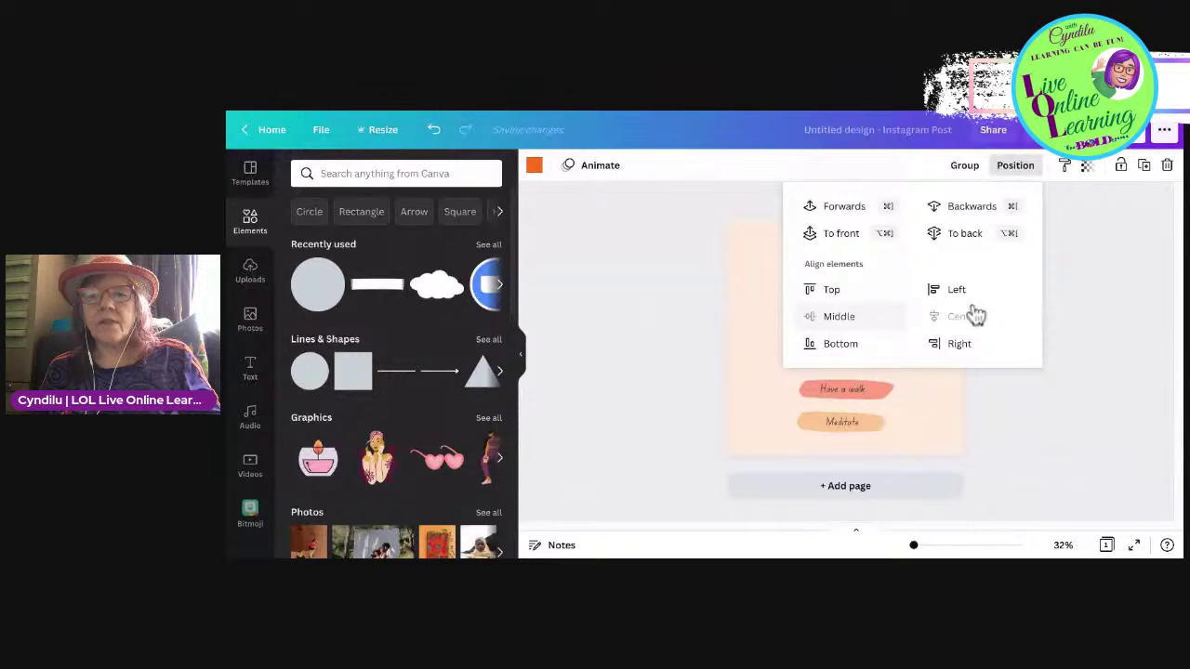
pyautogui.click(841, 317)
pyautogui.click(1015, 165)
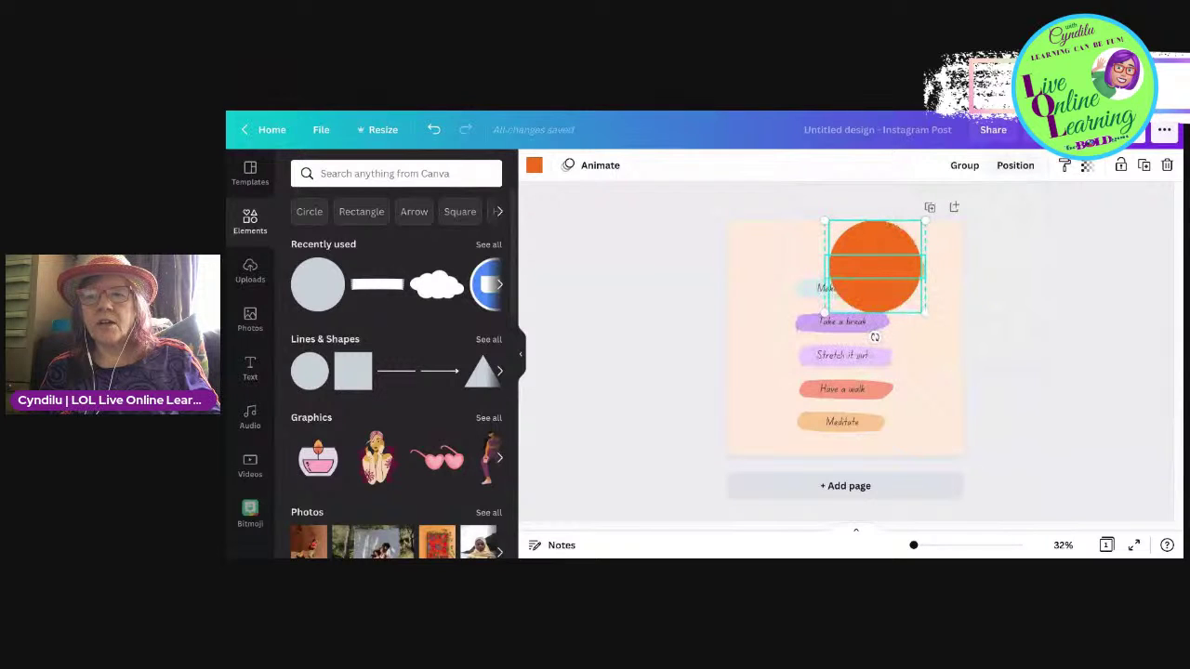
pyautogui.click(1062, 190)
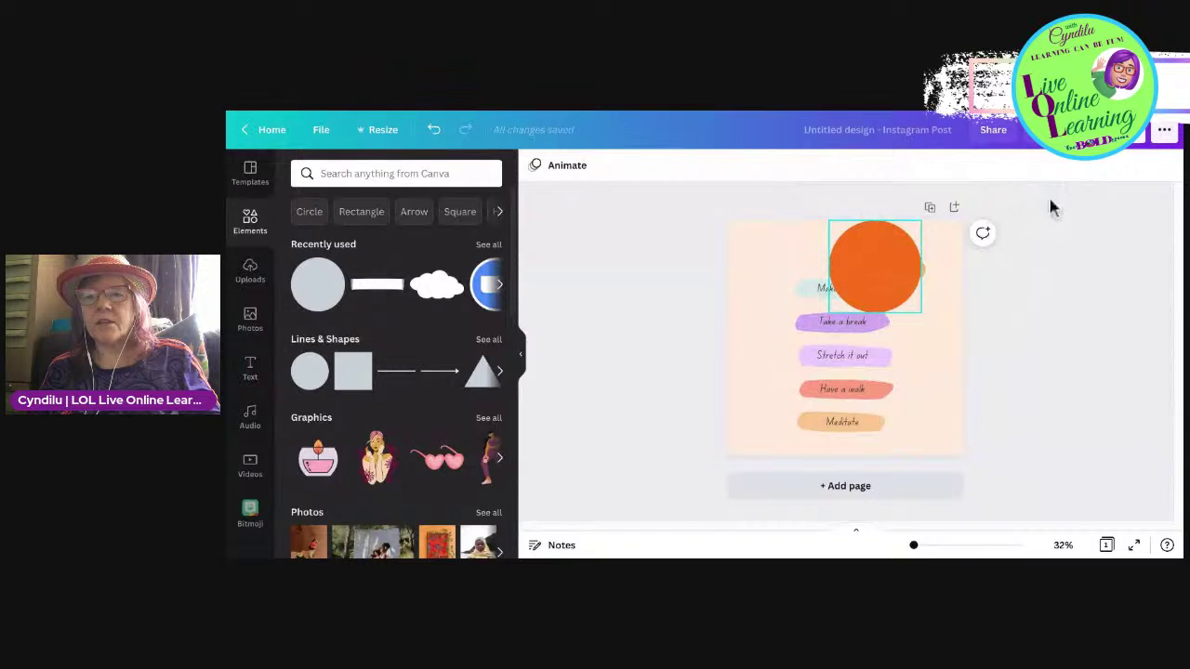
# Step: Send the orange circle to the back, behind the "Drink water" label
pyautogui.click(875, 267)
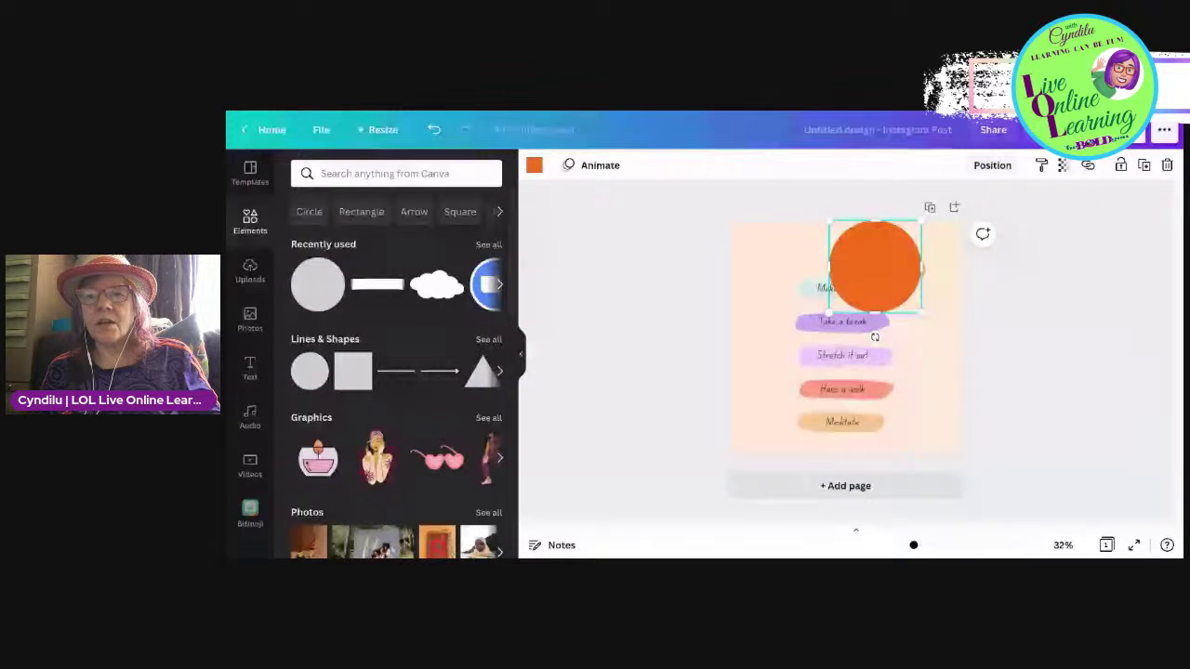
pyautogui.click(992, 165)
pyautogui.click(992, 165)
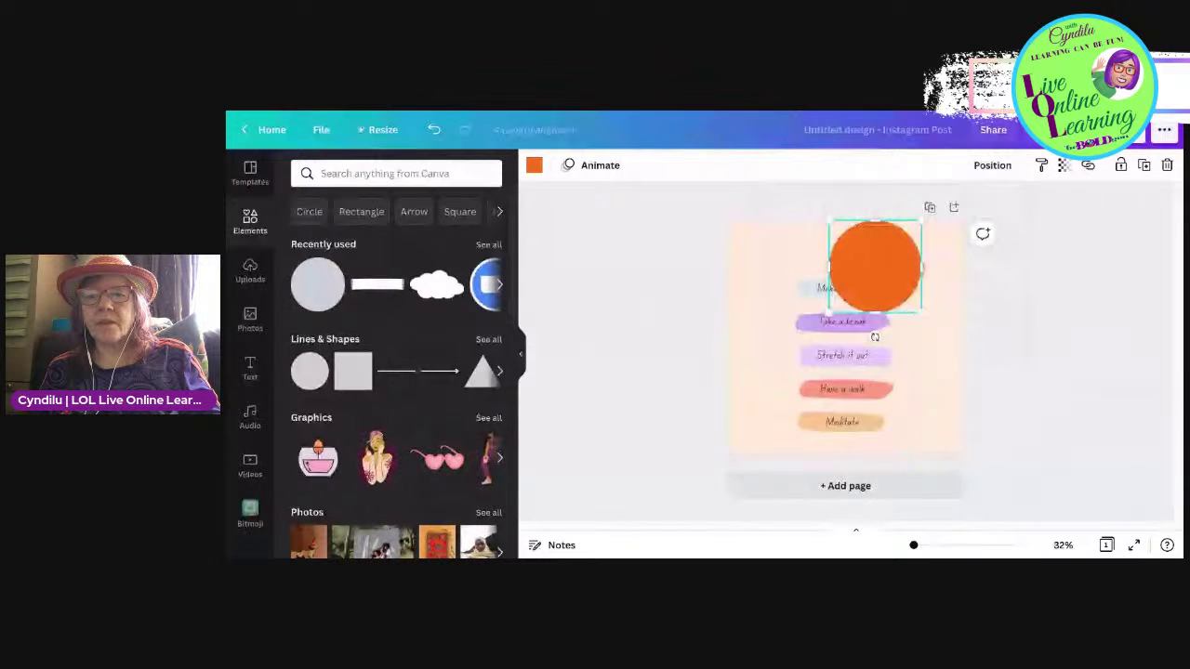
pyautogui.click(991, 166)
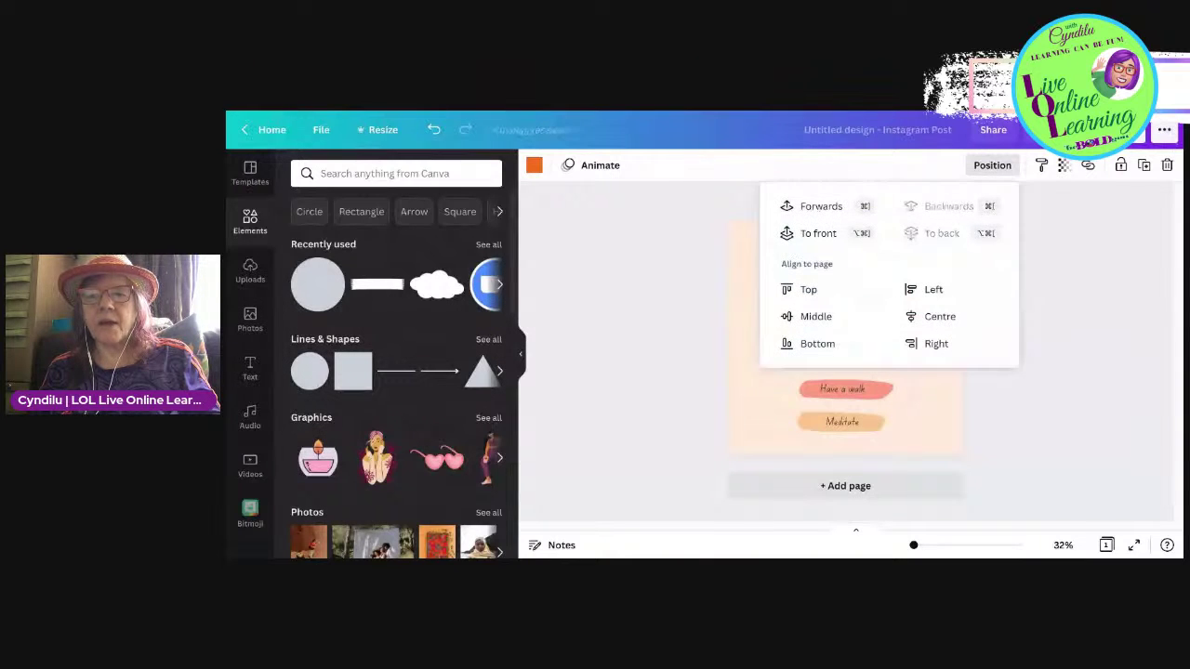
pyautogui.click(992, 165)
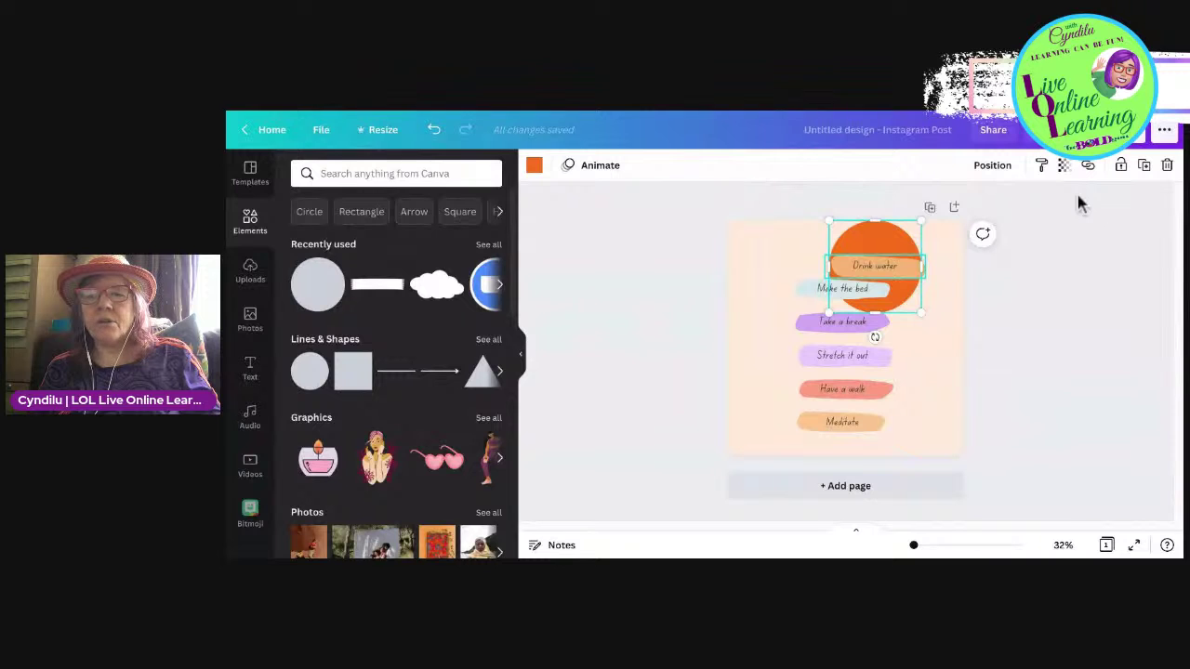
# Step: Move the orange circle and "Drink water" label together into the page's upper-right corner and group them
pyautogui.click(874, 266)
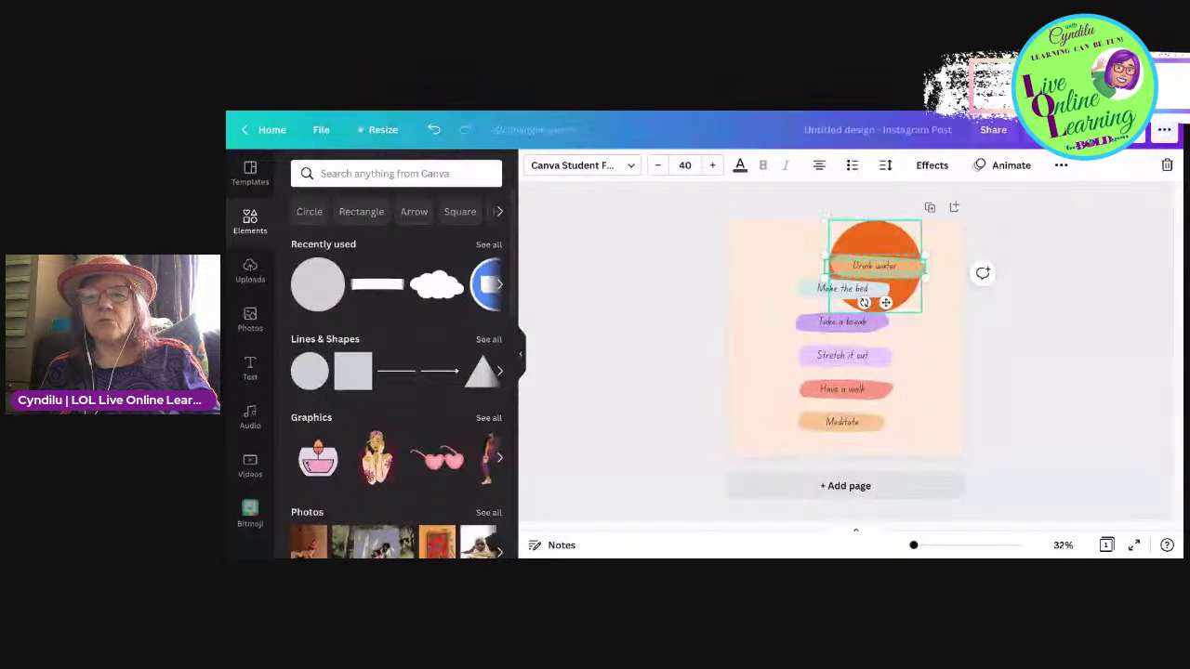
pyautogui.click(875, 238)
pyautogui.keyDown('shift'); pyautogui.click(874, 266); pyautogui.keyUp('shift')
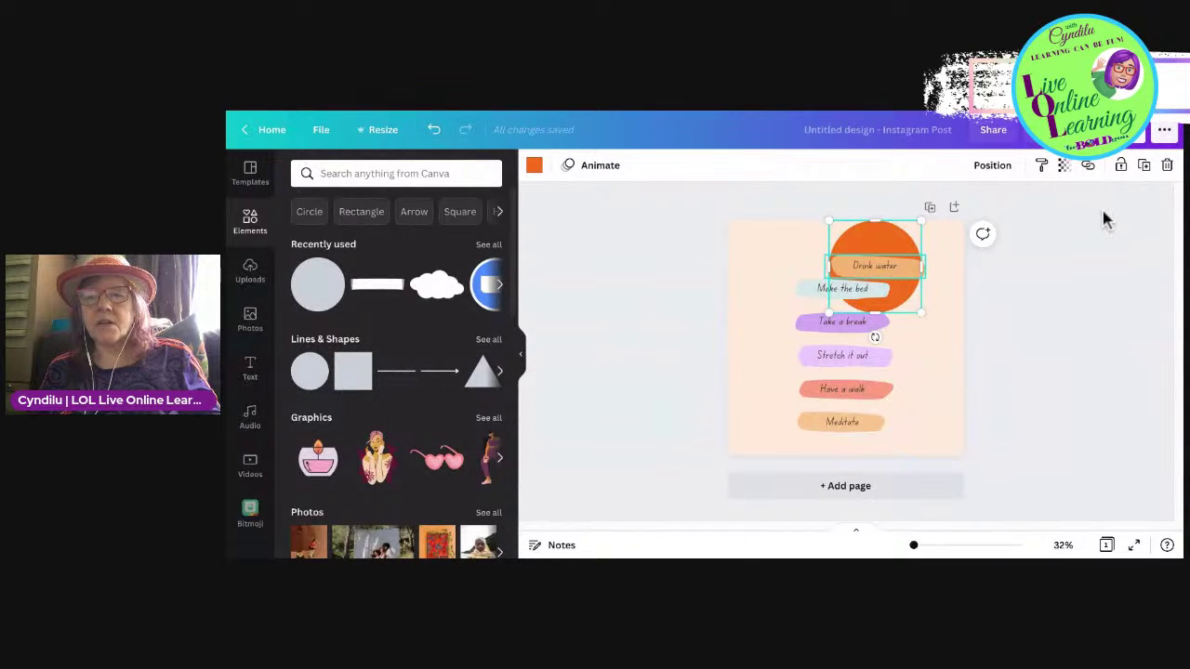
pyautogui.moveTo(875, 266); pyautogui.dragTo(913, 261)
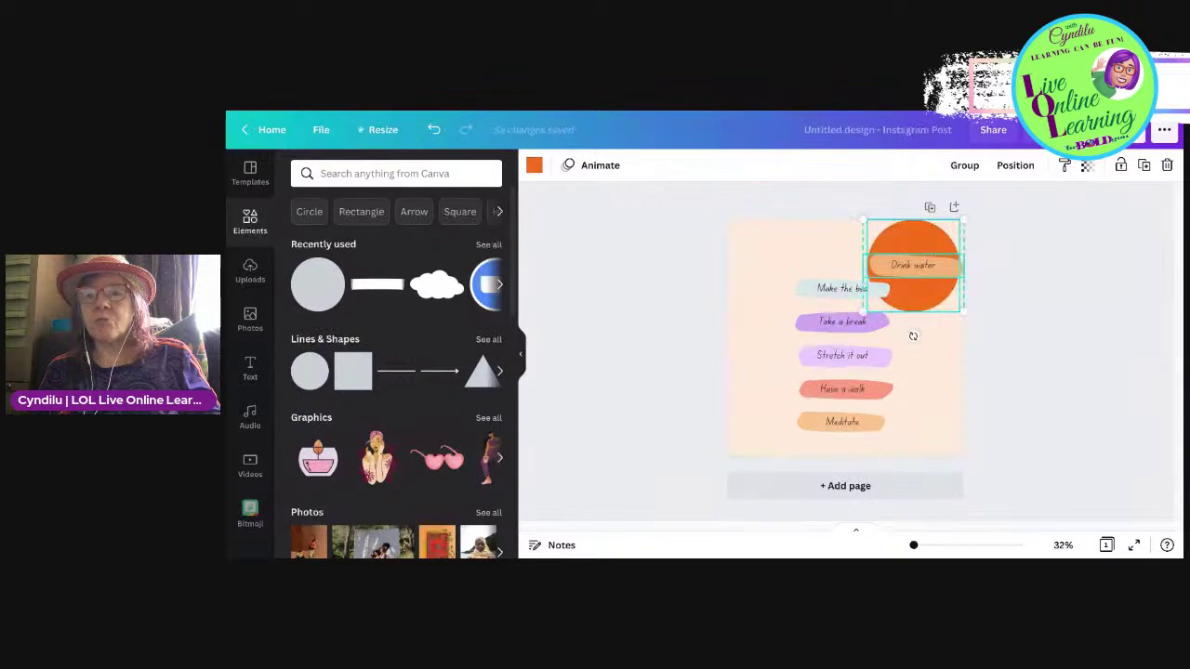
pyautogui.click(913, 265)
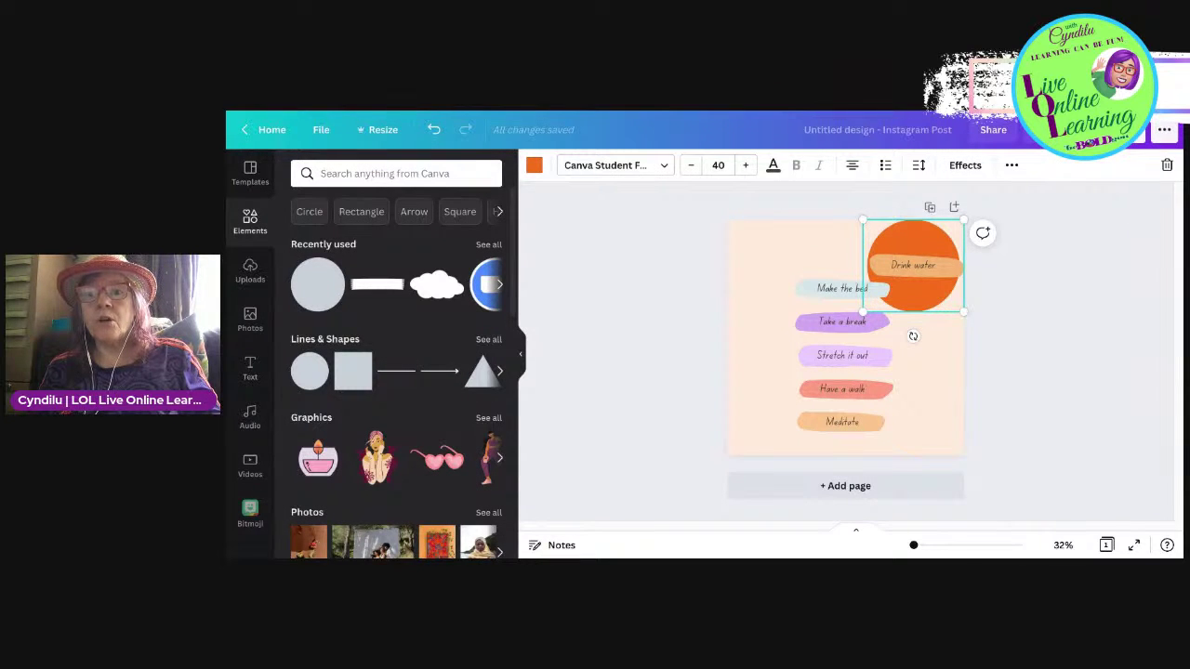
pyautogui.click(1124, 201)
# Step: Try moving the grouped circle and "Drink water" label, undo the move, and deselect the group
pyautogui.click(913, 265)
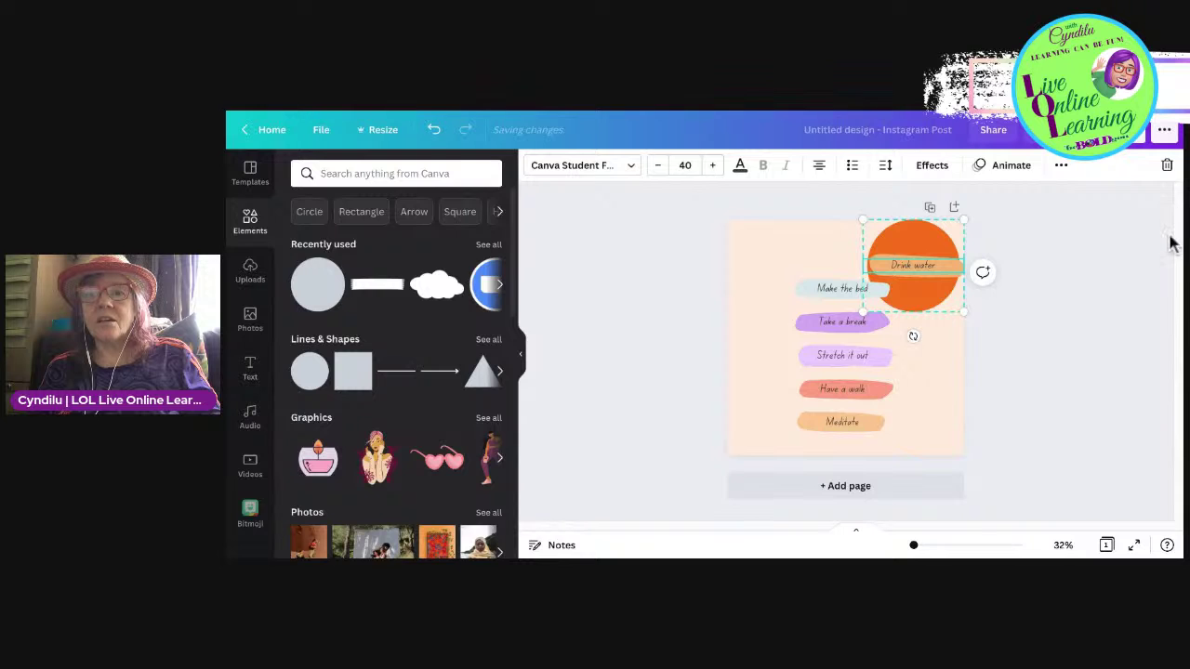
pyautogui.moveTo(913, 290); pyautogui.dragTo(912, 303)
pyautogui.hotkey('ctrl', 'z')
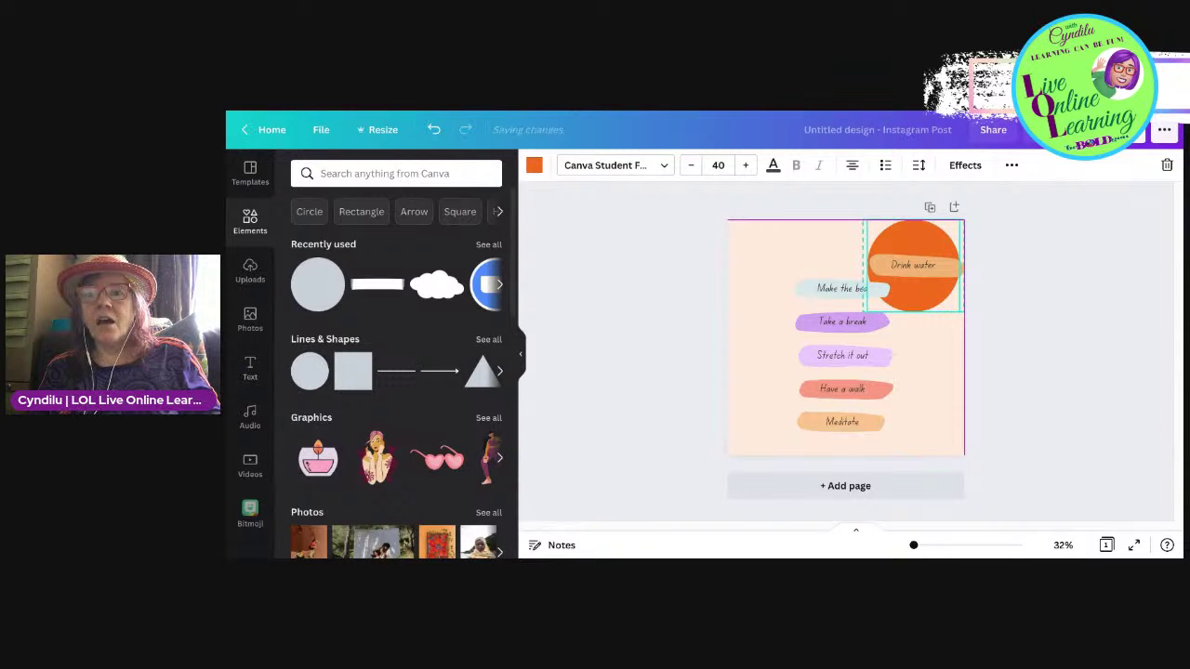
pyautogui.press('Escape')
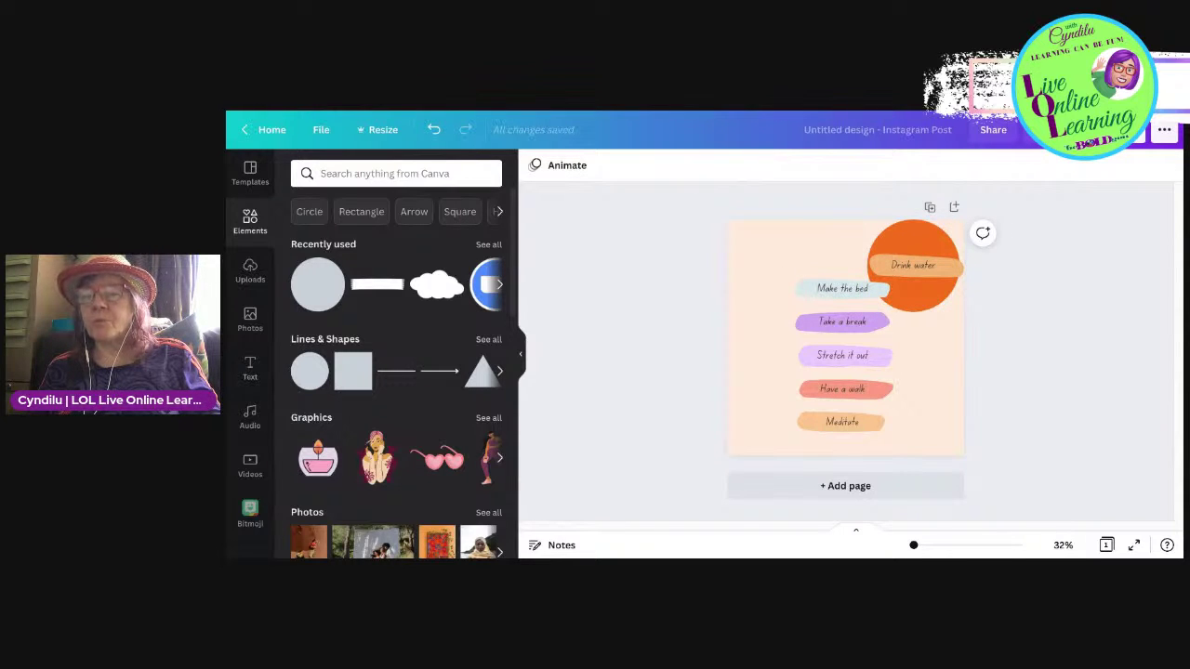
pyautogui.moveTo(912, 265)
pyautogui.mouseDown()
pyautogui.moveTo(913, 300)
pyautogui.moveTo(913, 265)
pyautogui.mouseUp()
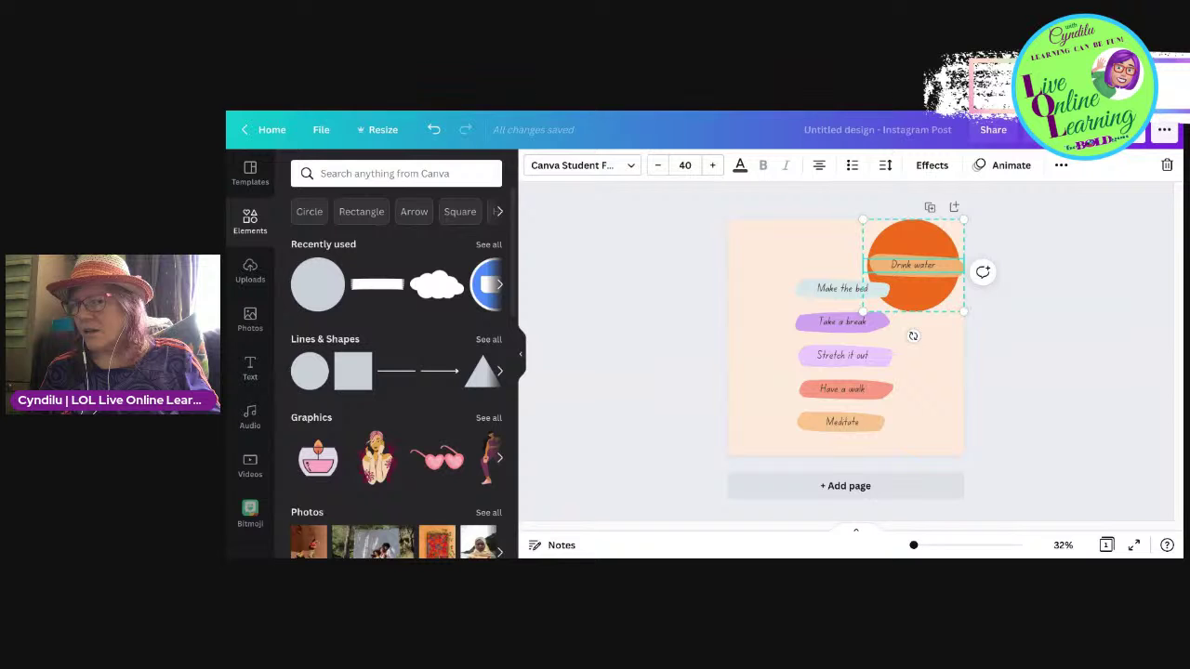
pyautogui.press('Escape')
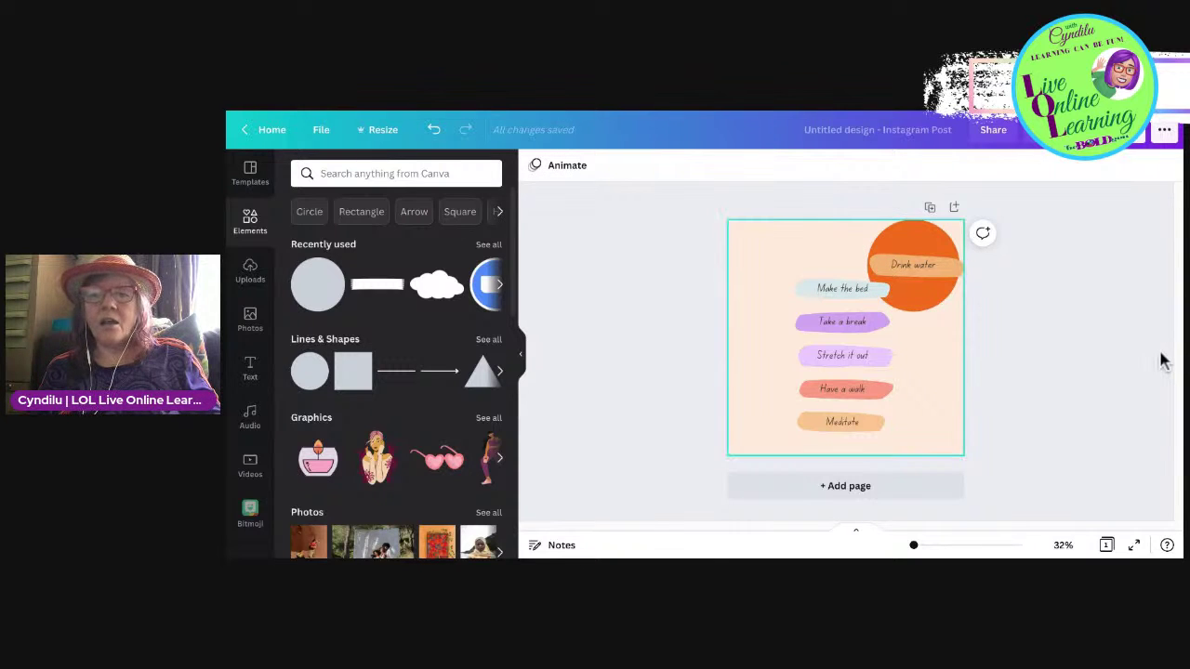
# Step: Move "Make the bed" to the page's upper left, and group "Meditate" with the circle, placed just below "Drink water"
pyautogui.press('Tab')
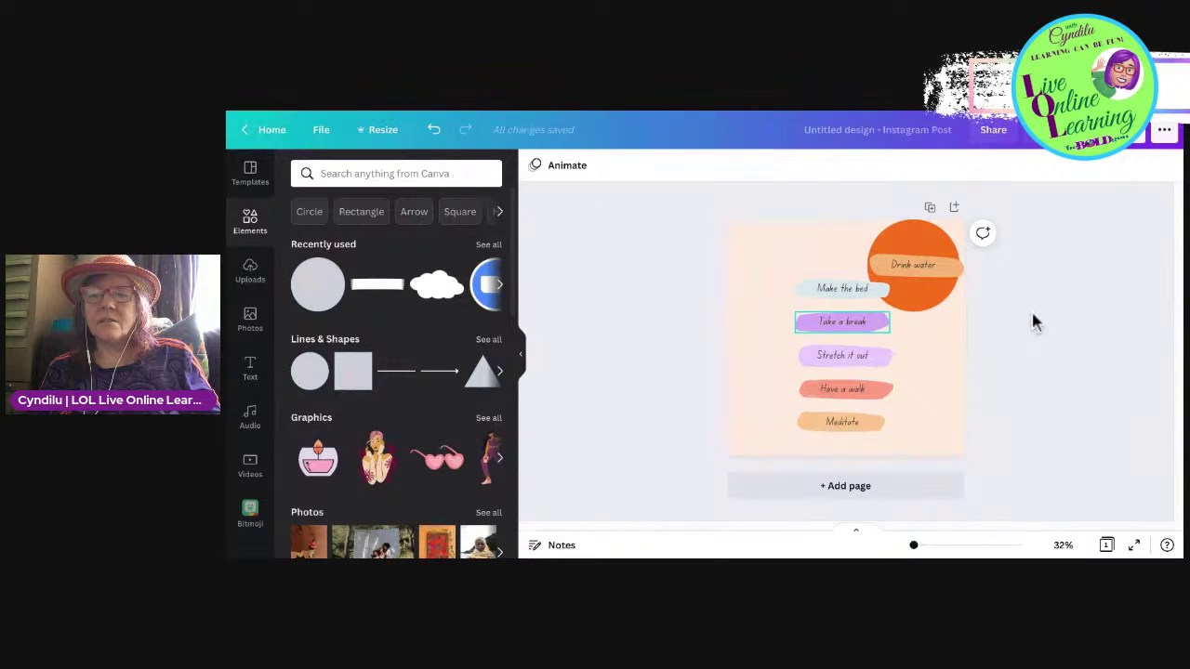
pyautogui.moveTo(842, 288); pyautogui.dragTo(779, 242)
pyautogui.click(907, 264)
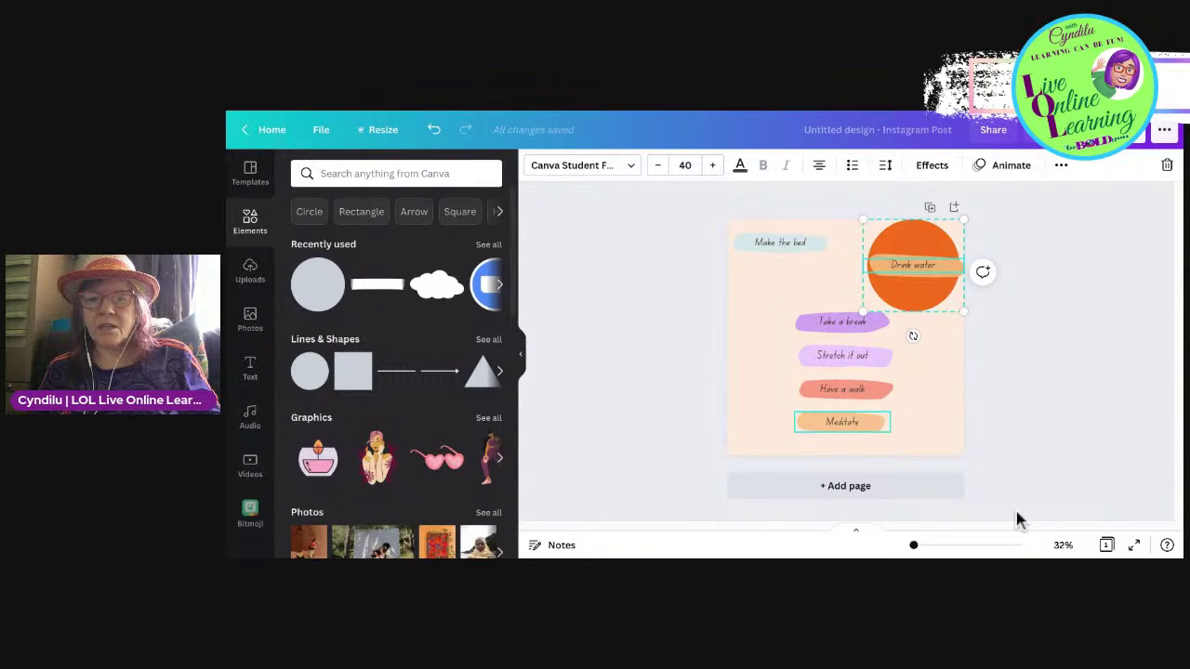
pyautogui.moveTo(842, 422); pyautogui.dragTo(912, 293)
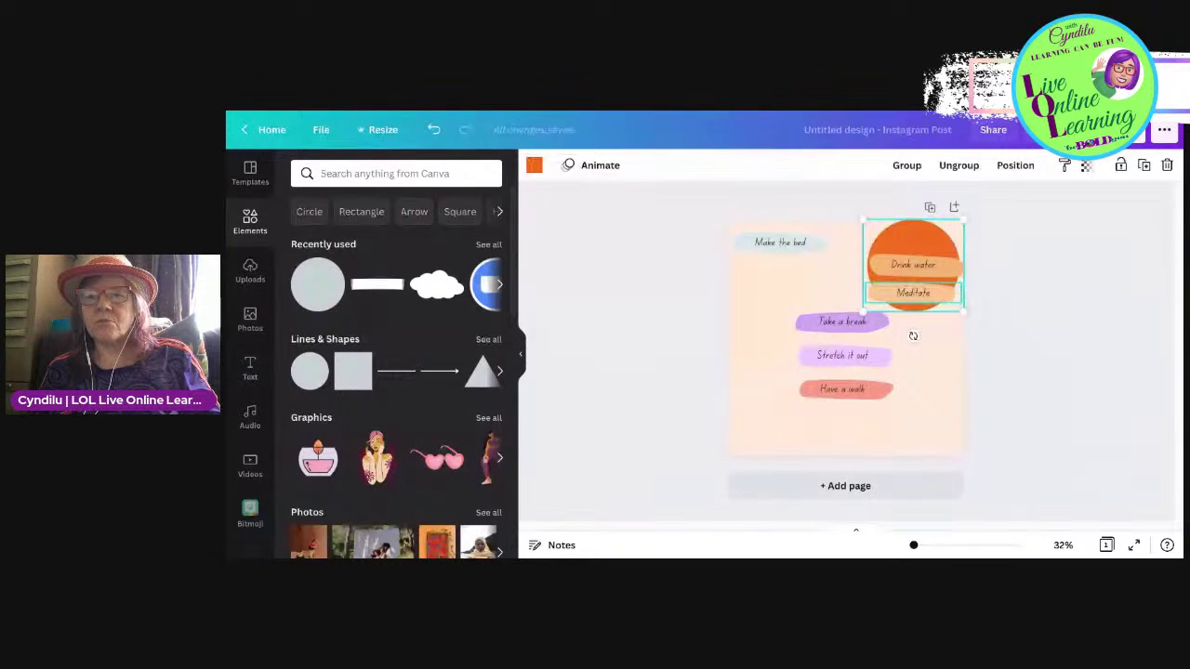
pyautogui.hotkey('ctrl', 'g')
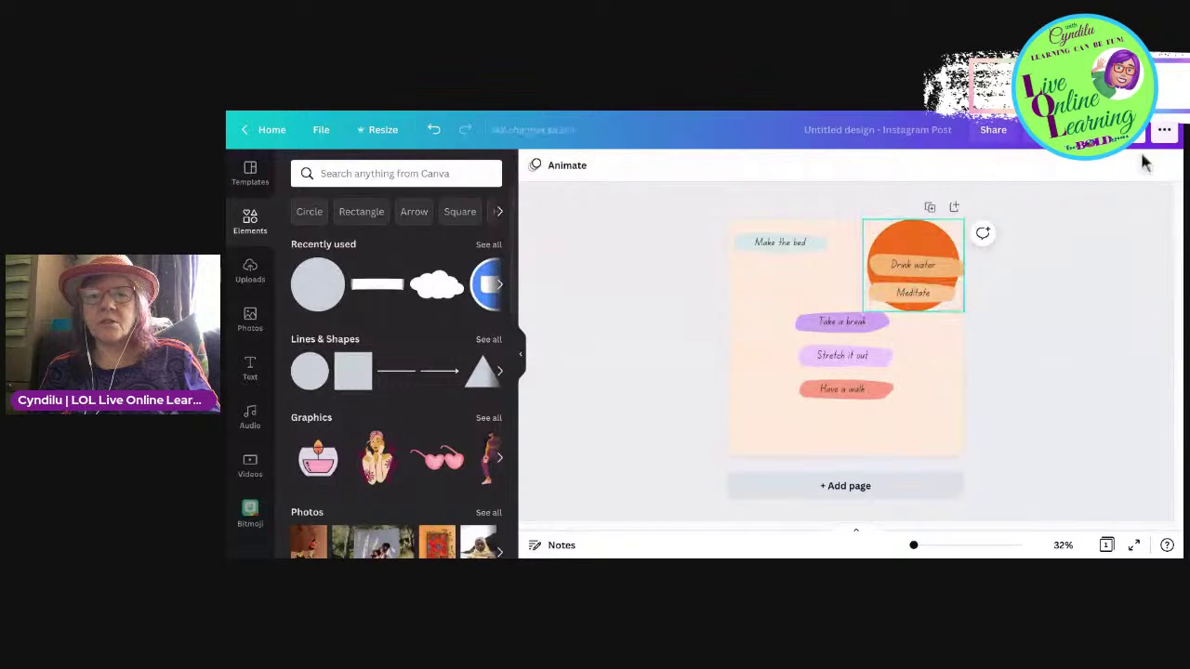
# Step: Ungroup the orange circle from the "Drink water" and "Meditate" labels and clear the selection
pyautogui.click(1011, 164)
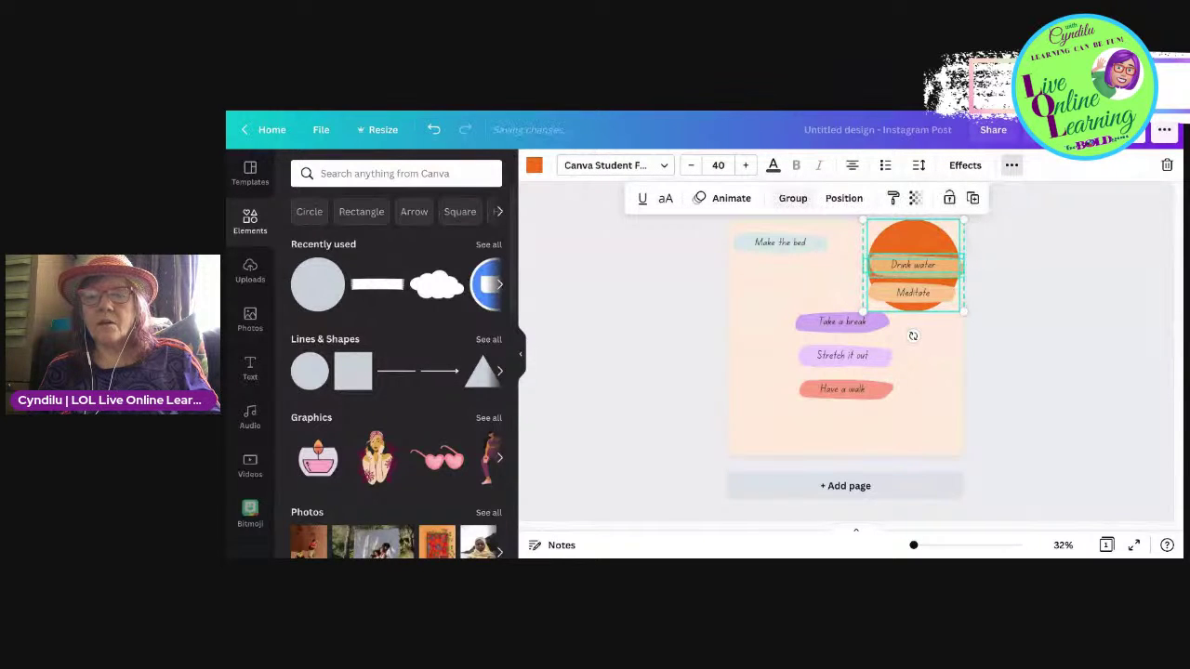
pyautogui.press('Escape')
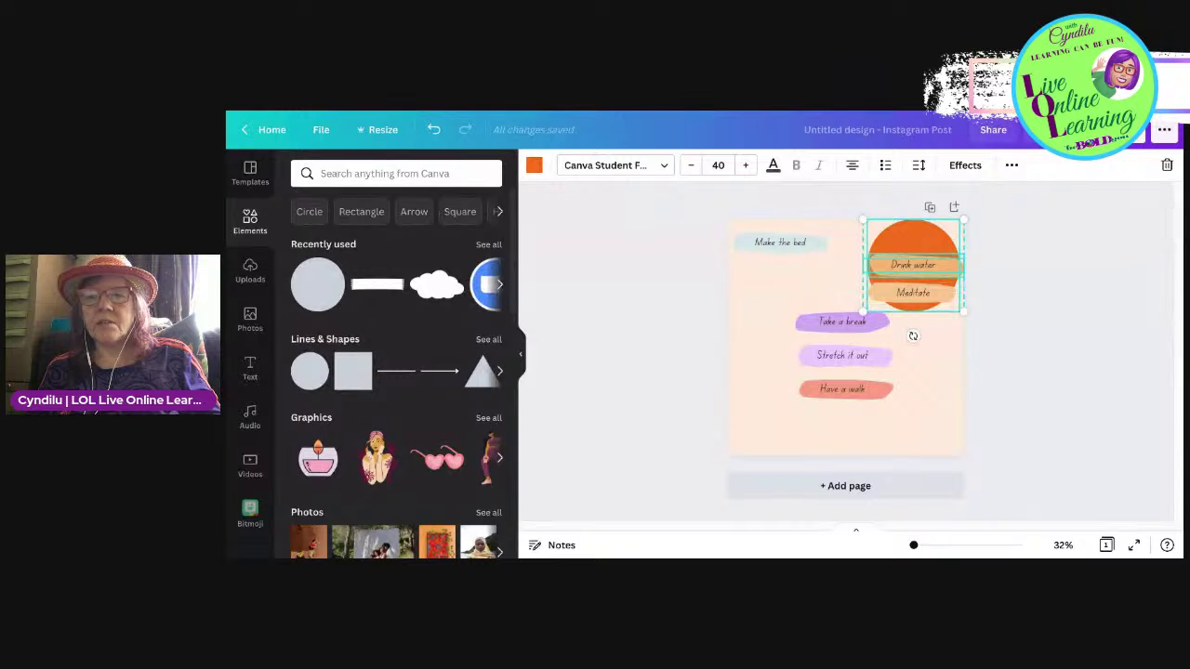
pyautogui.click(1161, 209)
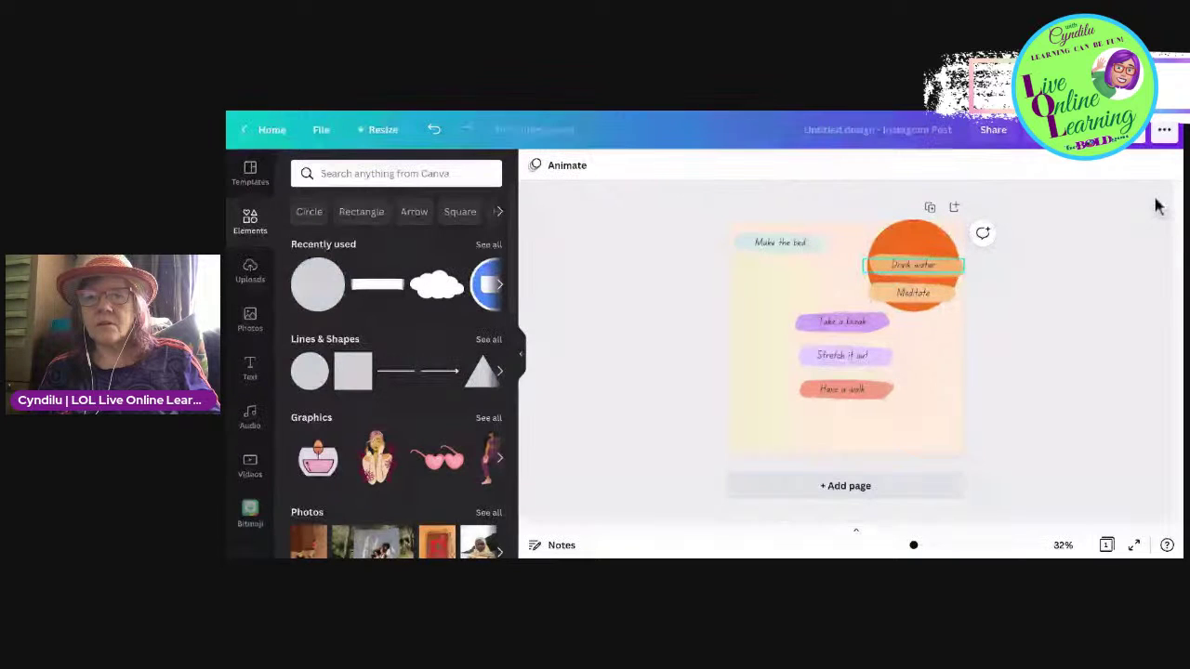
# Step: Select the "Drink water" and "Meditate" labels without the circle and centre-align them with each other
pyautogui.press('Tab')
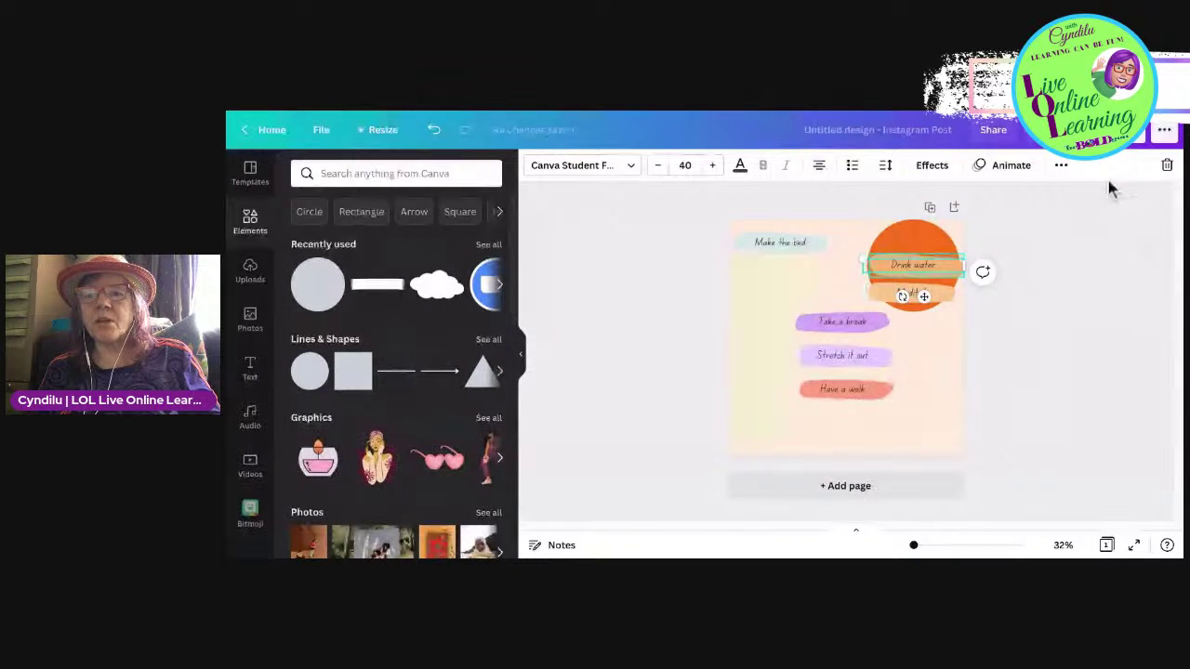
pyautogui.press('Tab')
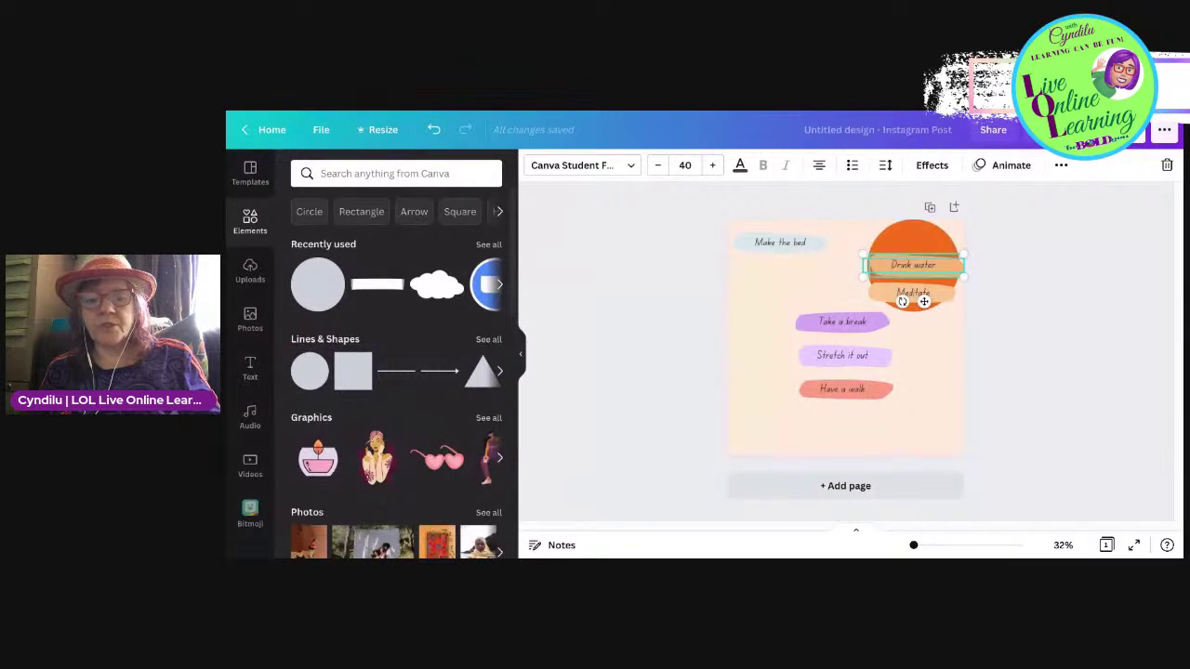
pyautogui.click(1060, 165)
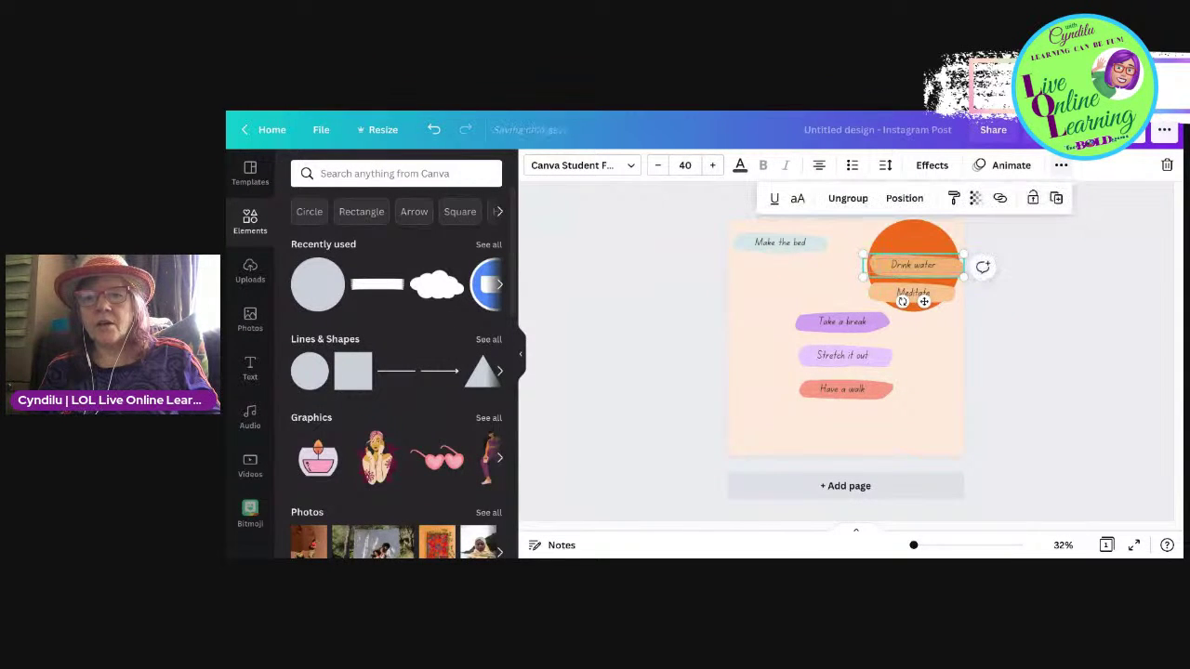
pyautogui.keyDown('shift'); pyautogui.click(912, 293); pyautogui.keyUp('shift')
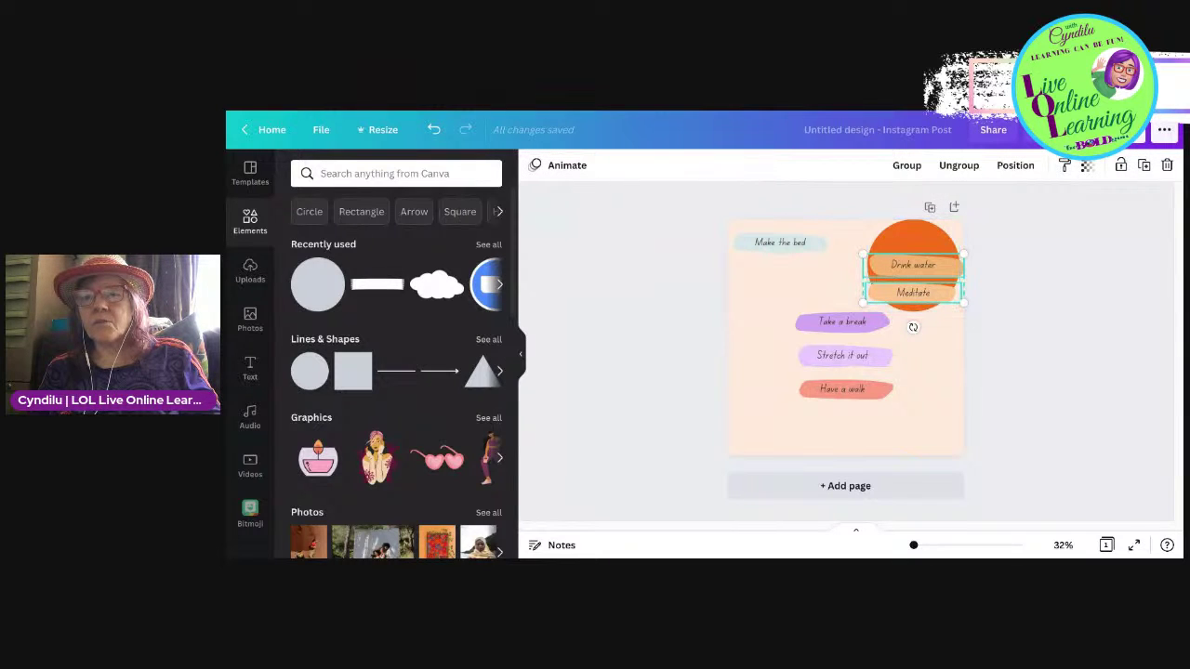
pyautogui.click(1015, 165)
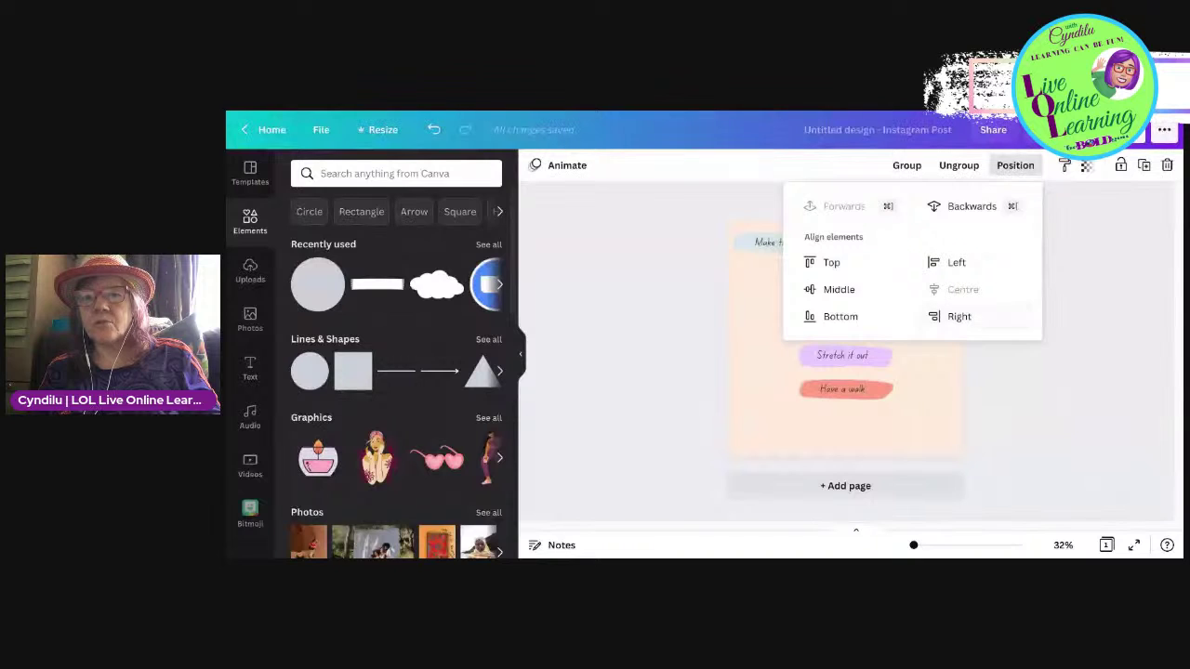
pyautogui.click(958, 316)
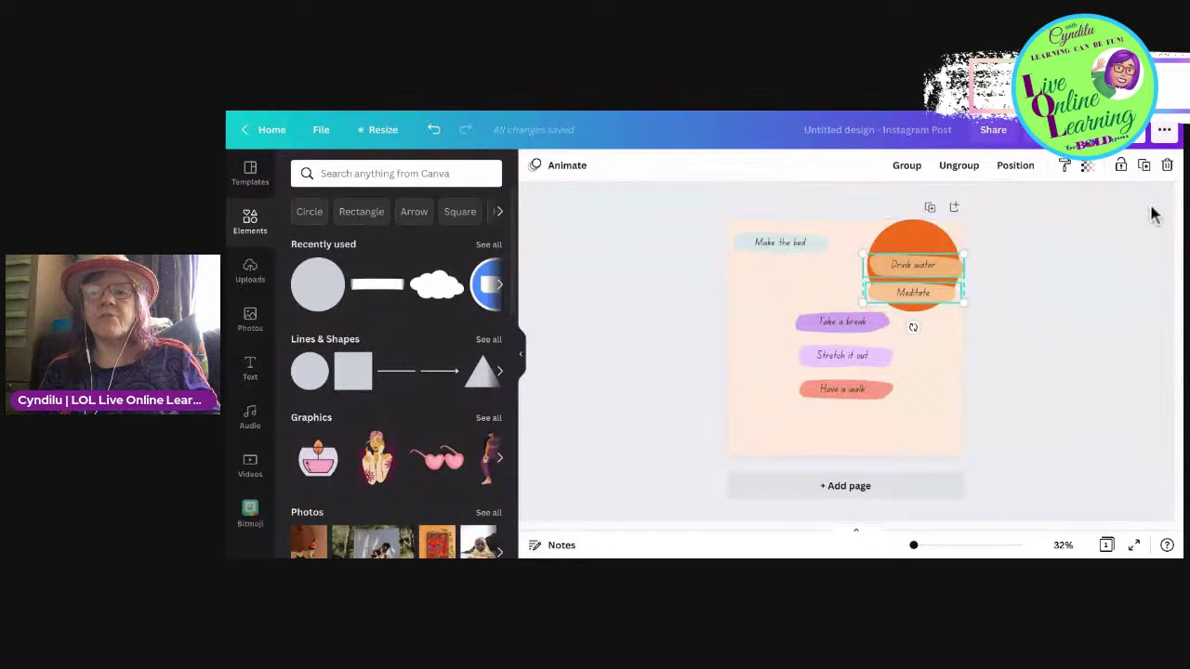
# Step: Move the "Drink water" and "Meditate" labels up together within the orange circle, keeping the circle in place
pyautogui.hotkey('shift', 'Up')
pyautogui.hotkey('shift', 'Up')
pyautogui.hotkey('shift', 'Up')
pyautogui.hotkey('shift', 'Up')
pyautogui.hotkey('shift', 'Up')
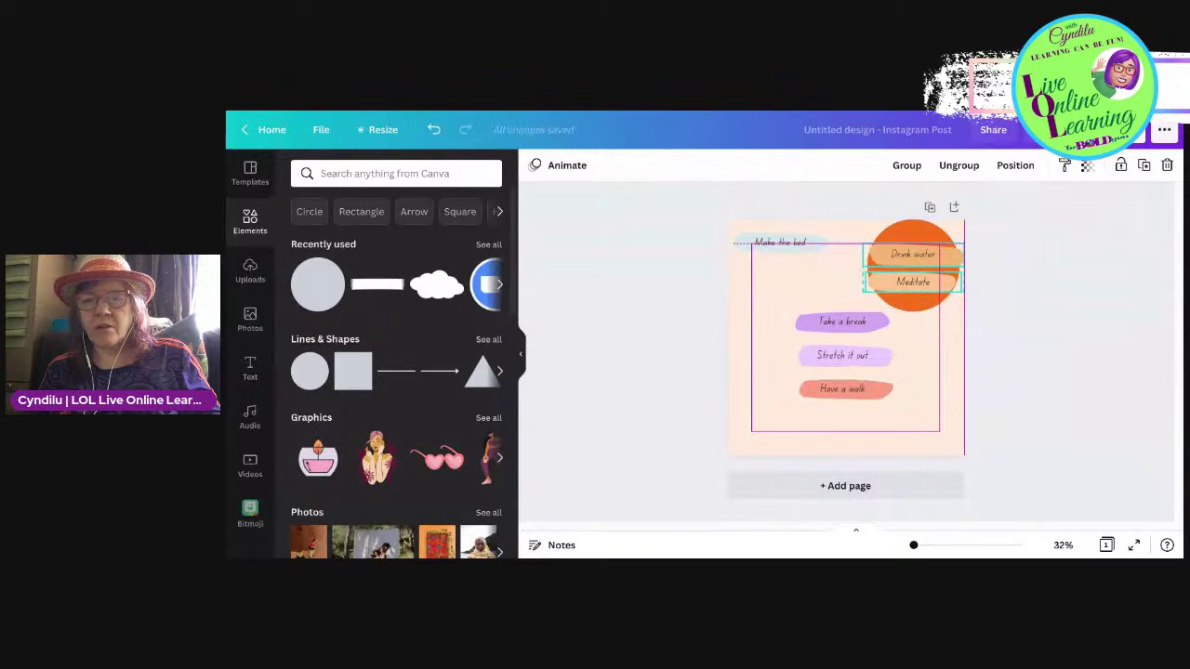
pyautogui.press('Escape')
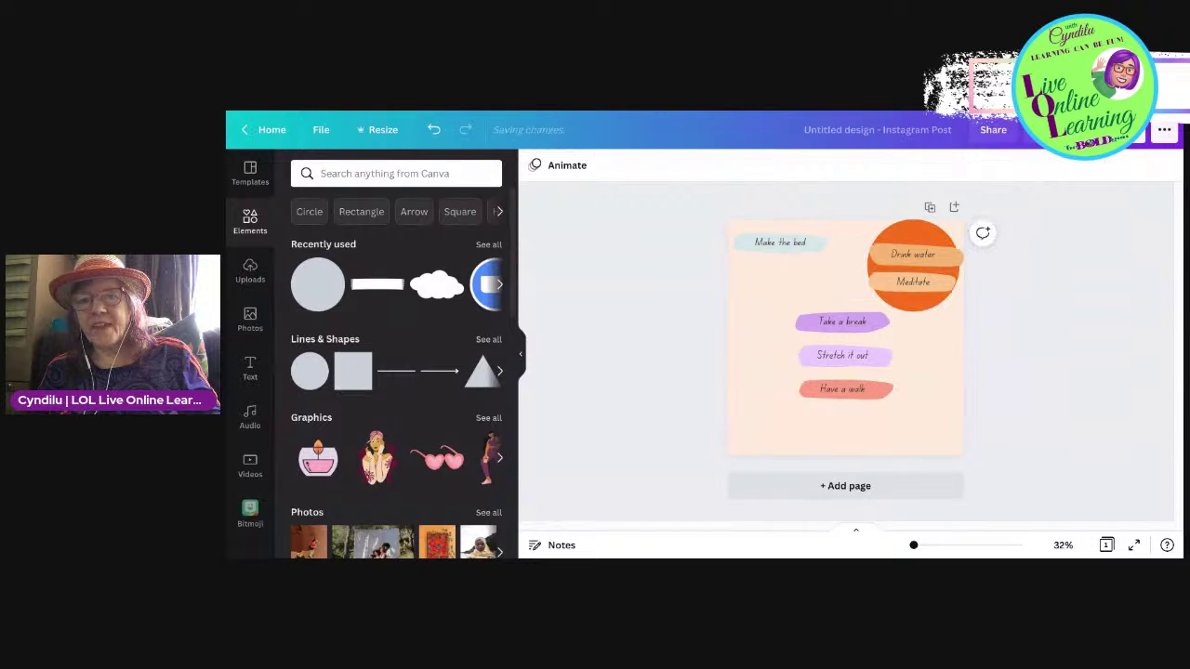
# Step: Fine-tune the position of the "Drink water" and "Meditate" pair so it sits centred on the orange circle, then deselect it
pyautogui.click(912, 282)
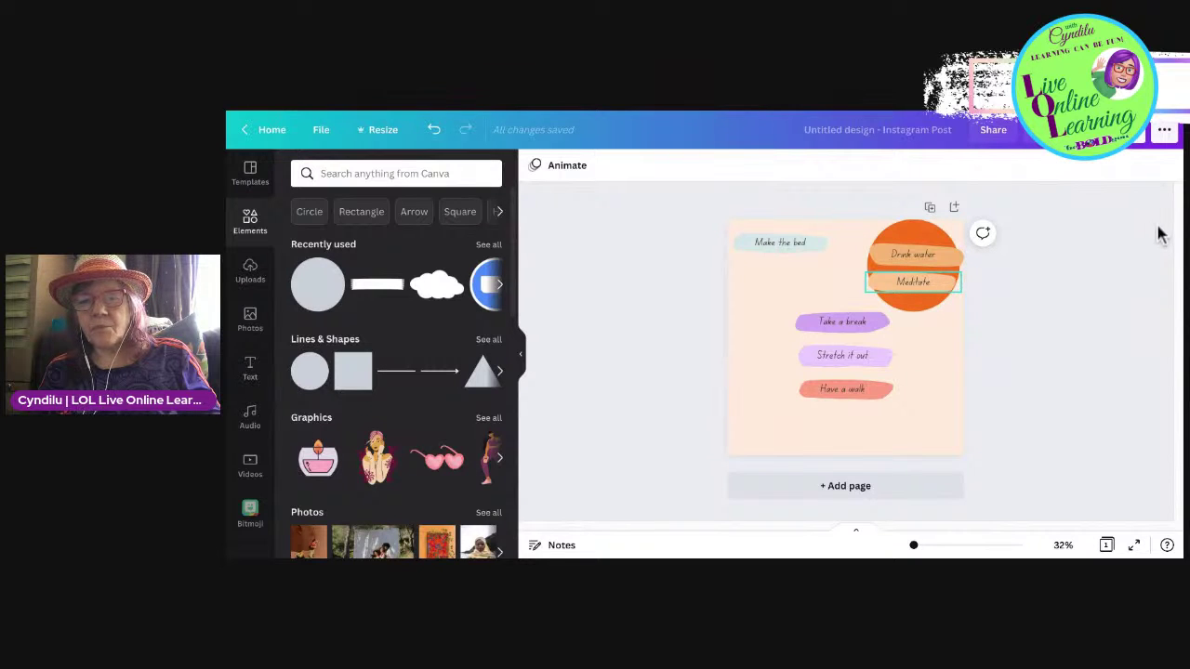
pyautogui.press('Escape')
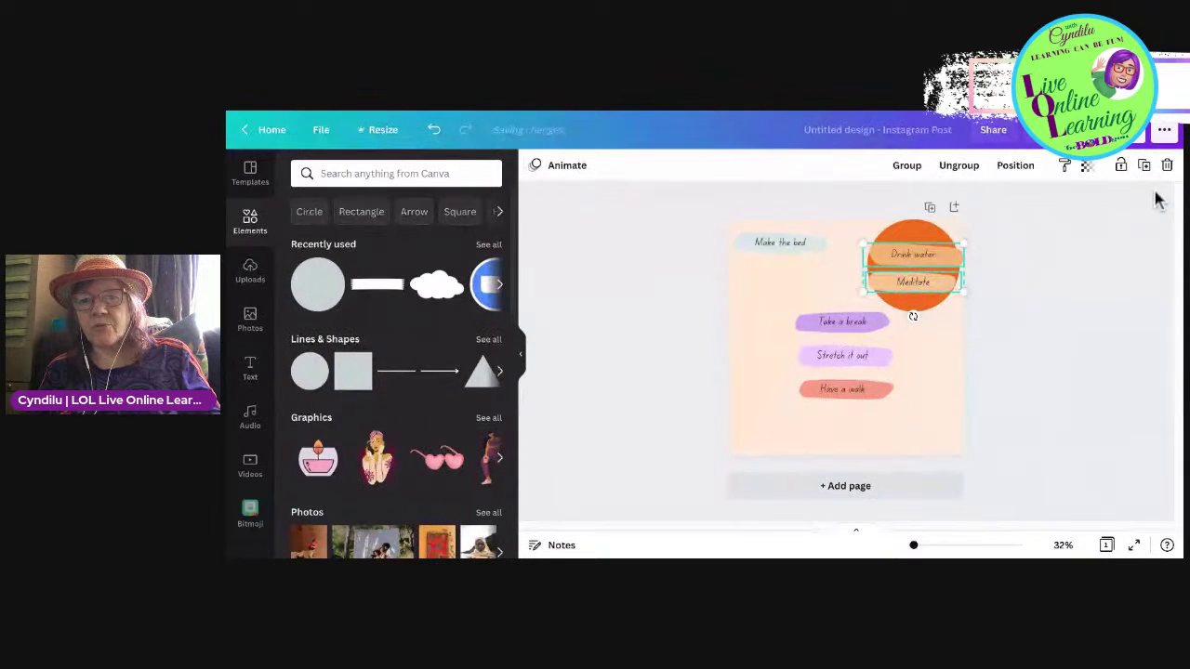
pyautogui.press('Up')
pyautogui.press('Up')
pyautogui.press('Up')
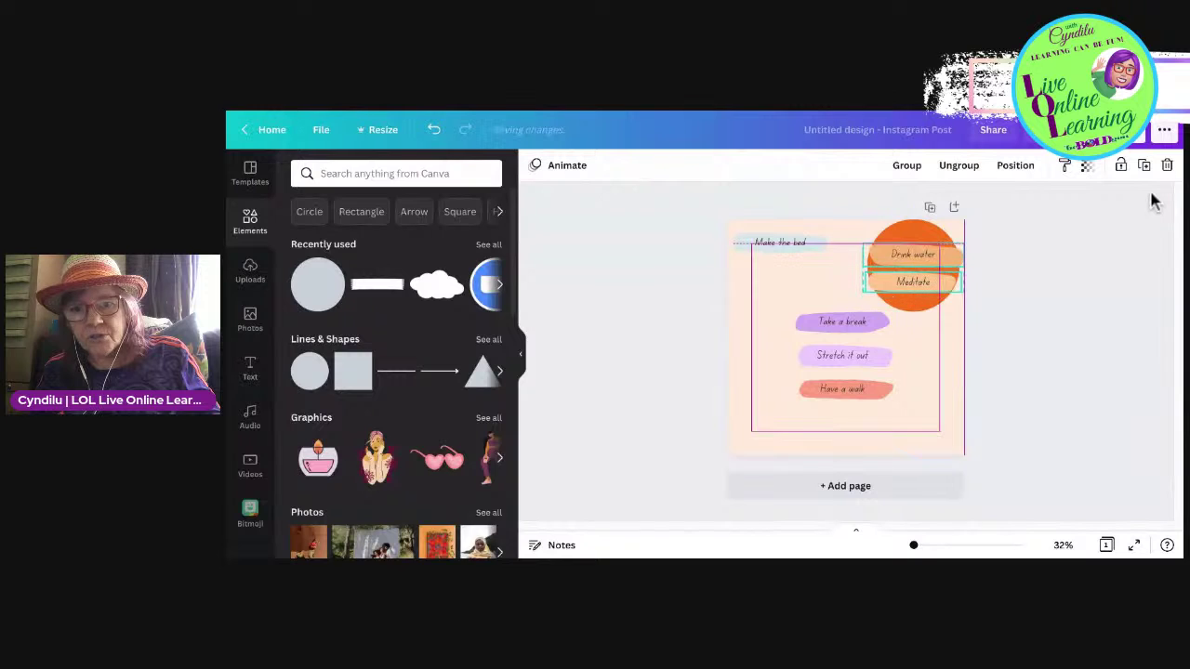
pyautogui.moveTo(913, 266); pyautogui.dragTo(913, 266)
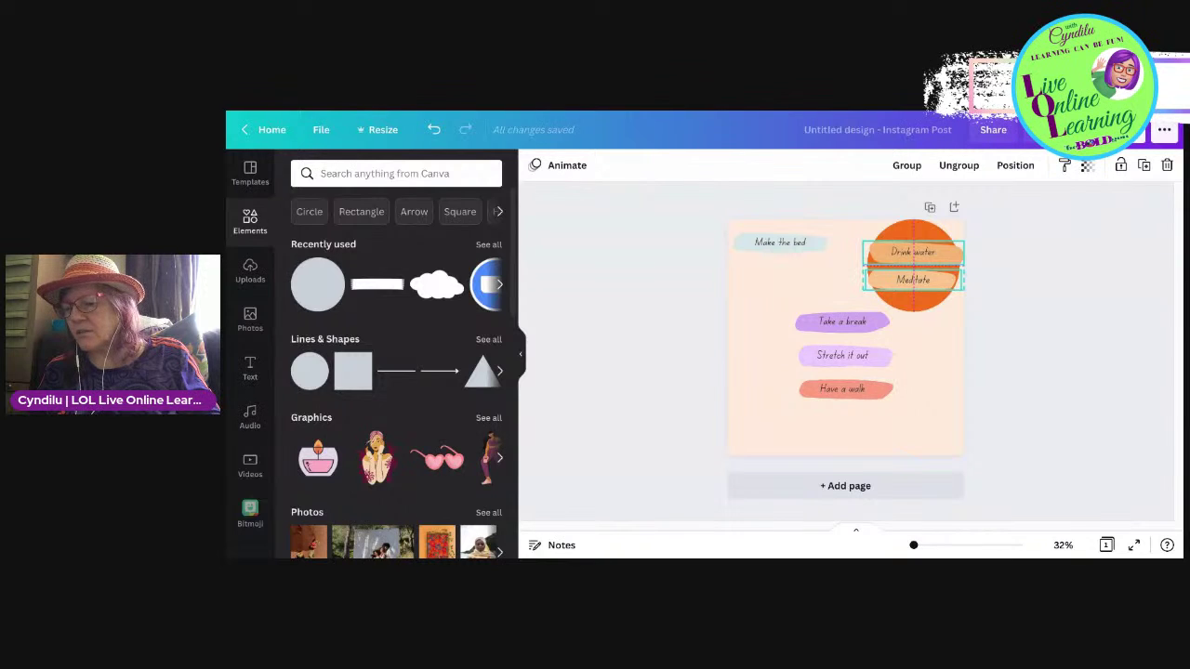
pyautogui.moveTo(913, 266); pyautogui.dragTo(912, 266)
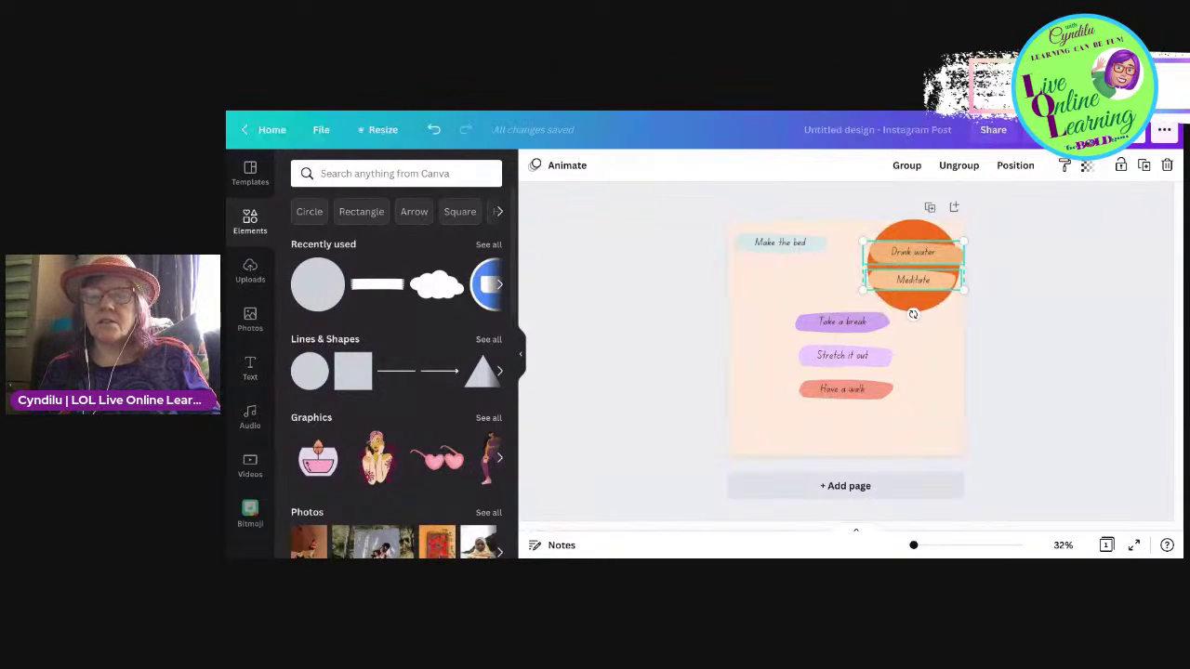
pyautogui.click(991, 313)
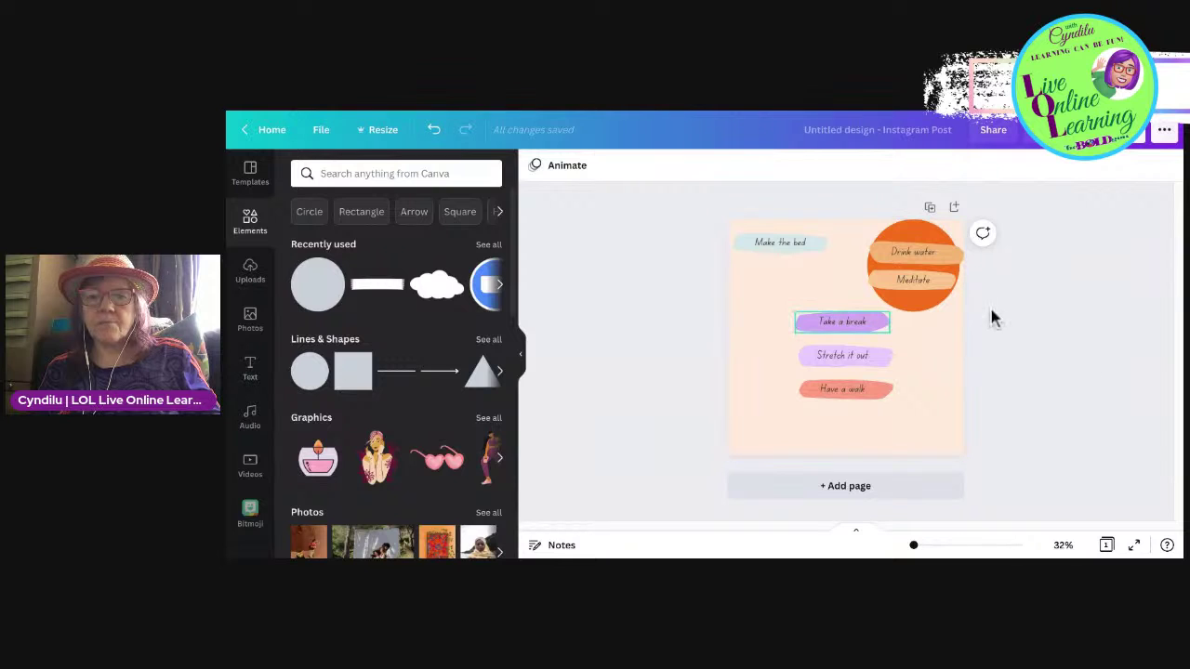
# Step: Move "Take a break", "Stretch it out" and "Have a walk" together to the page's lower left and align them left
pyautogui.moveTo(732, 287)
pyautogui.mouseDown()
pyautogui.moveTo(820, 344)
pyautogui.moveTo(832, 409)
pyautogui.mouseUp()
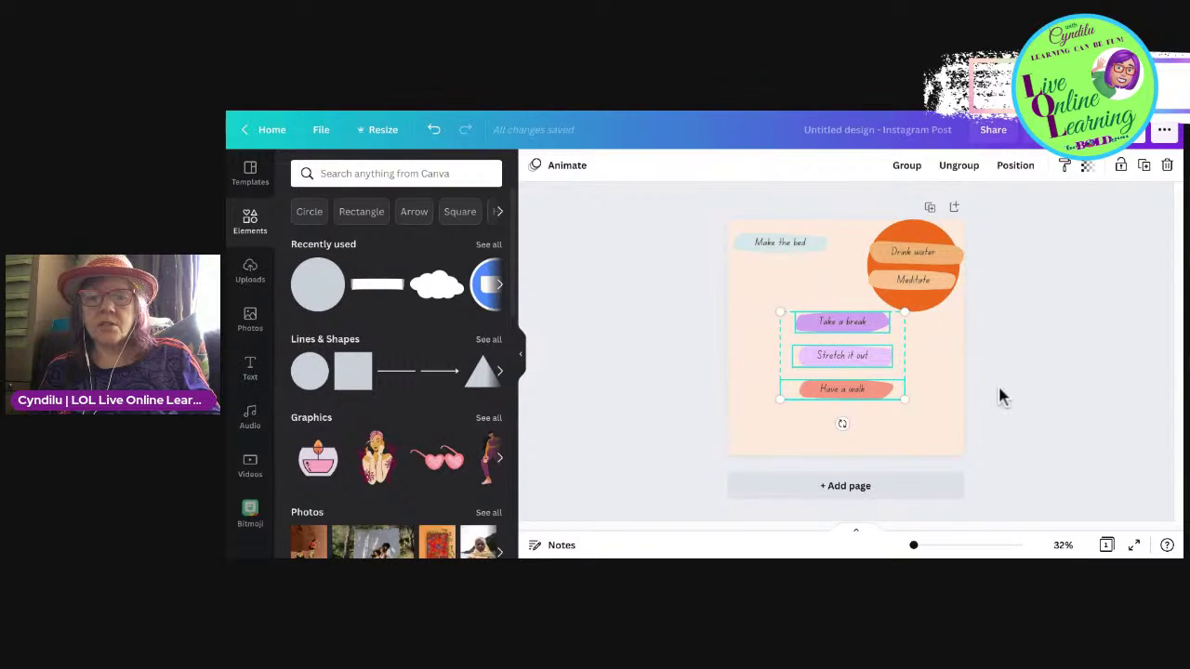
pyautogui.moveTo(842, 356); pyautogui.dragTo(801, 369)
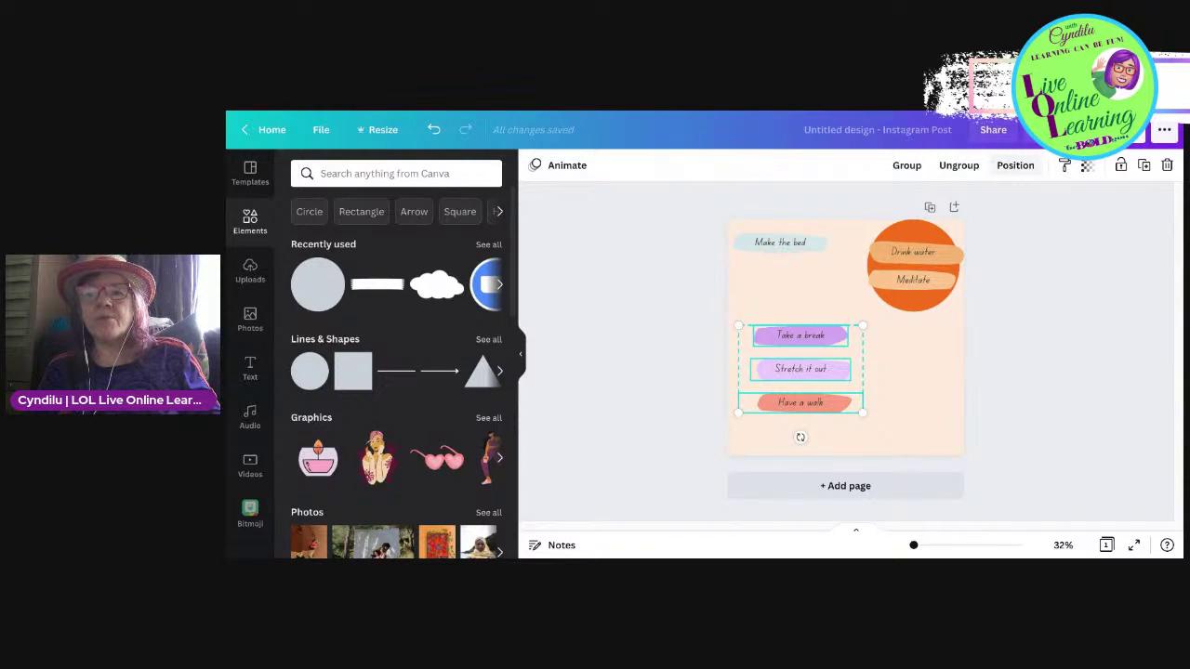
pyautogui.click(1015, 164)
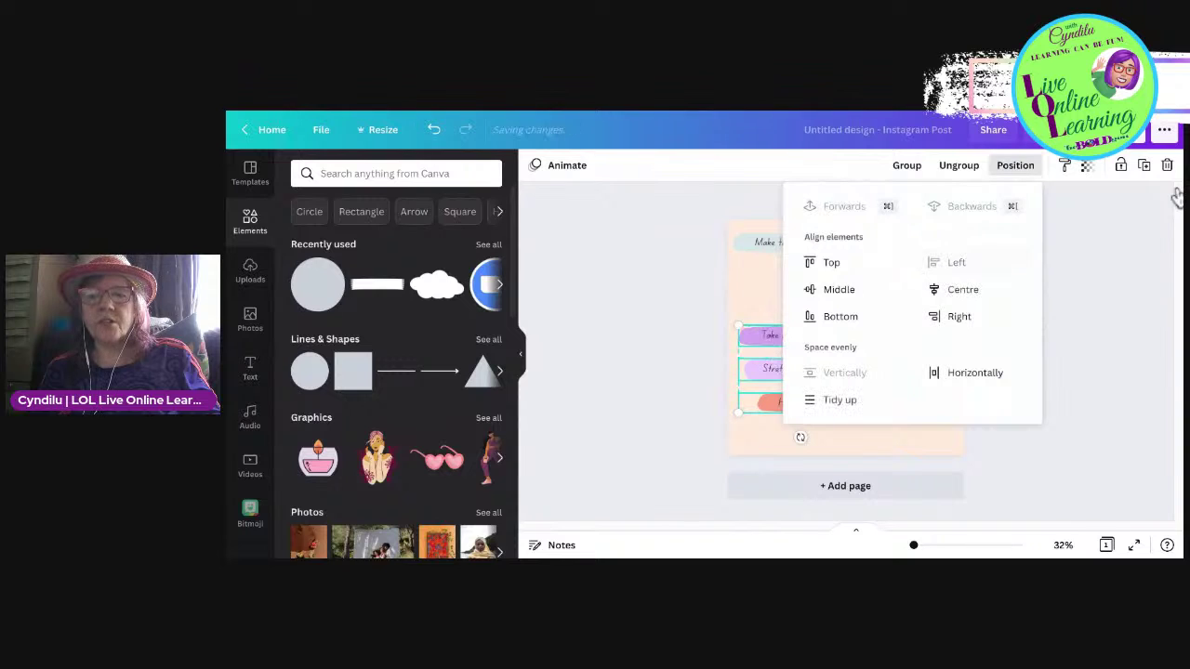
pyautogui.click(1015, 165)
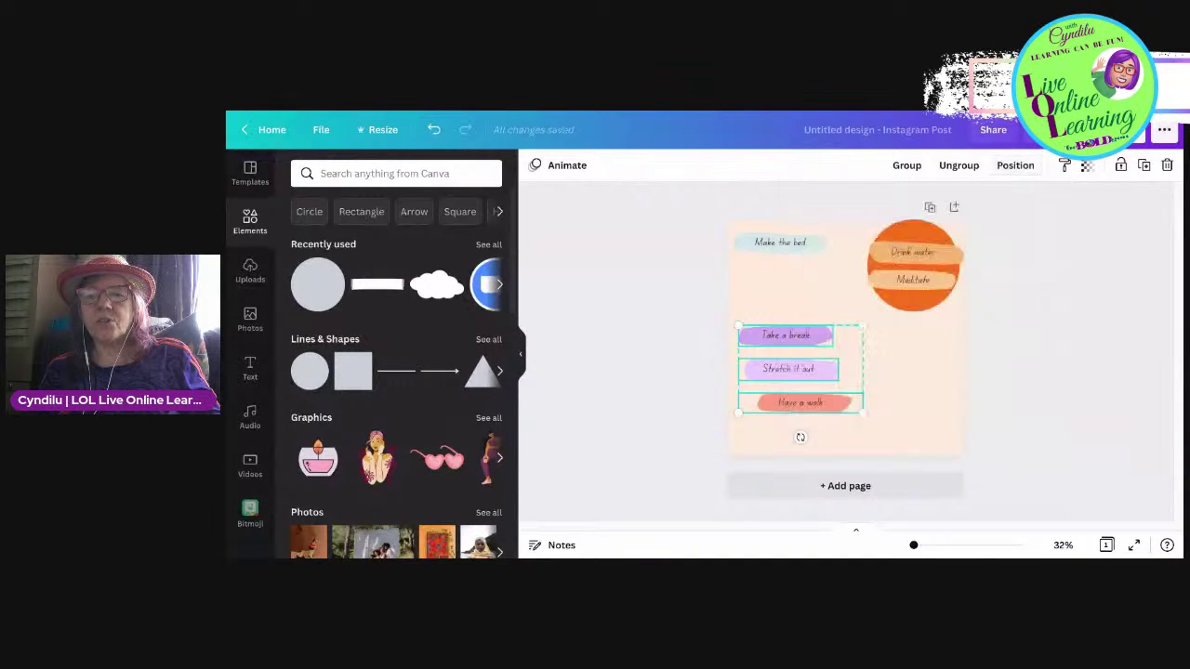
pyautogui.press('Escape')
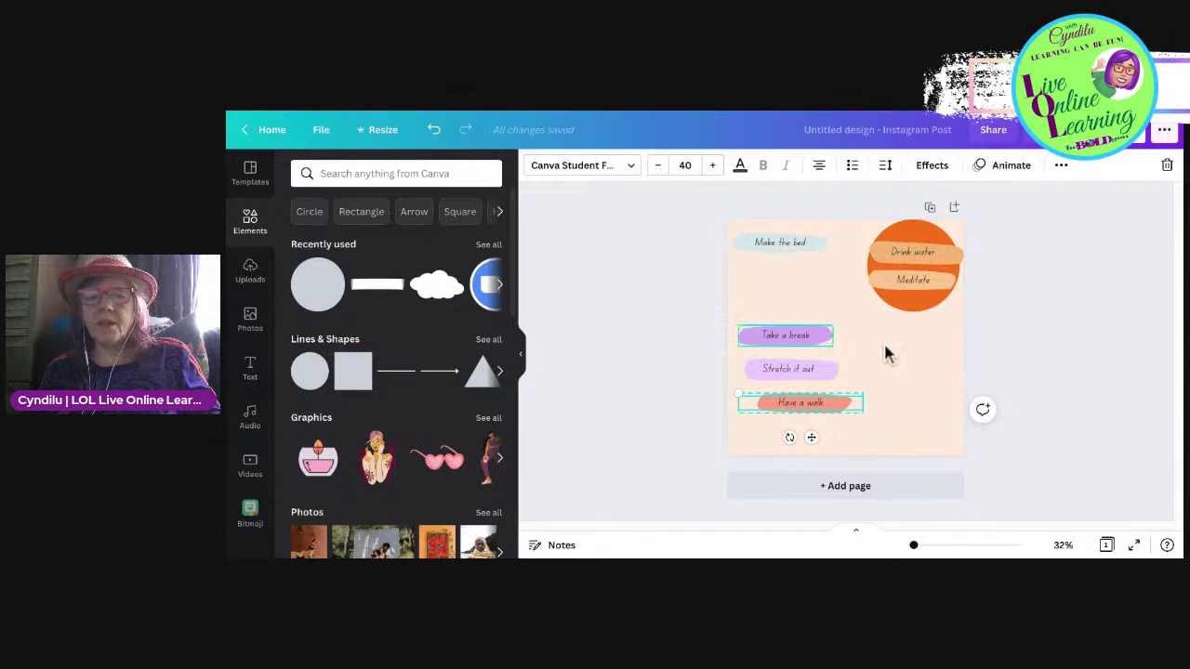
# Step: Ungroup the "Stretch it out" text from its light purple brush-stroke background
pyautogui.doubleClick(786, 335)
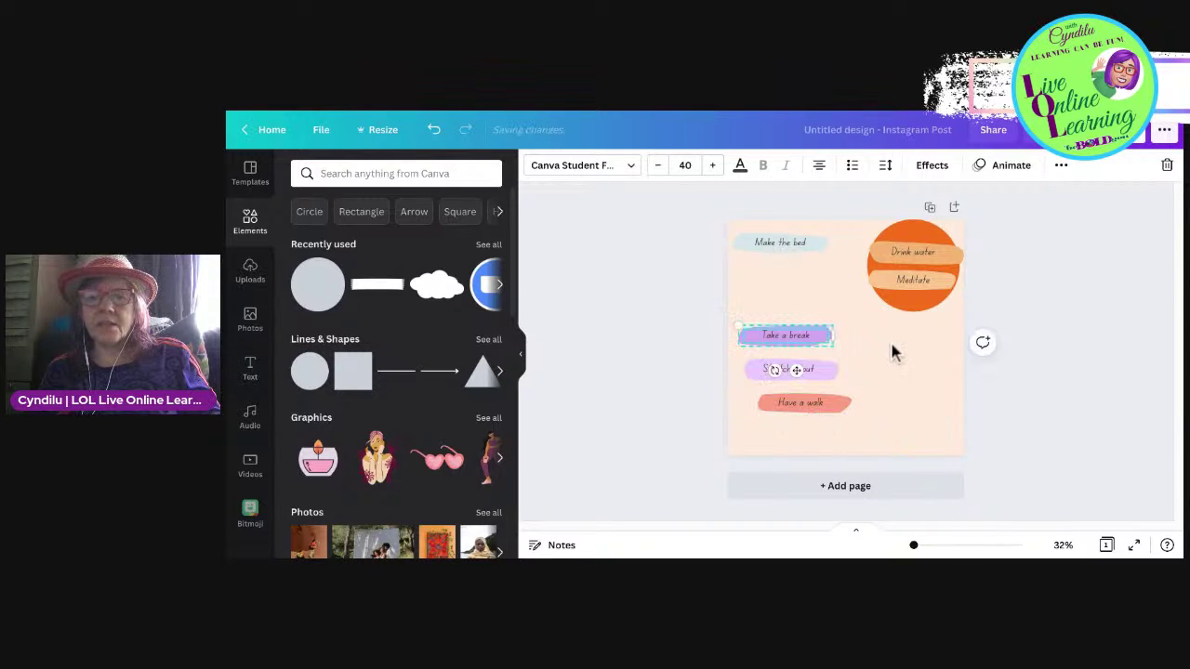
pyautogui.click(787, 369)
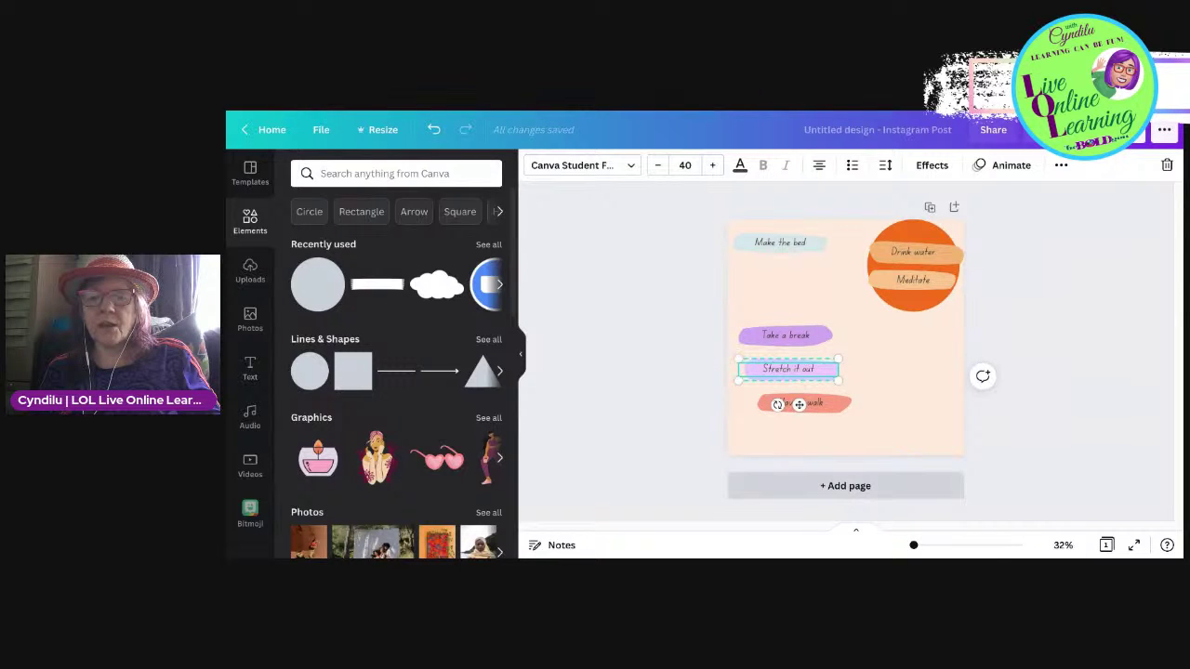
pyautogui.scroll(5, 799, 405)
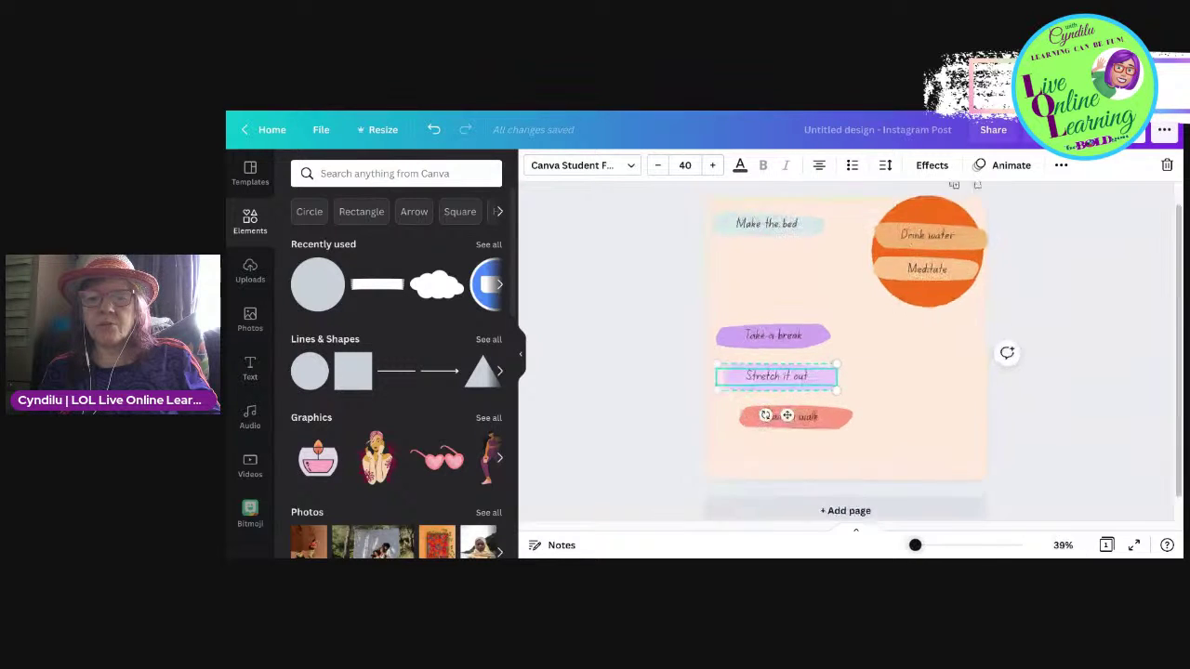
pyautogui.scroll(-1, 1156, 535)
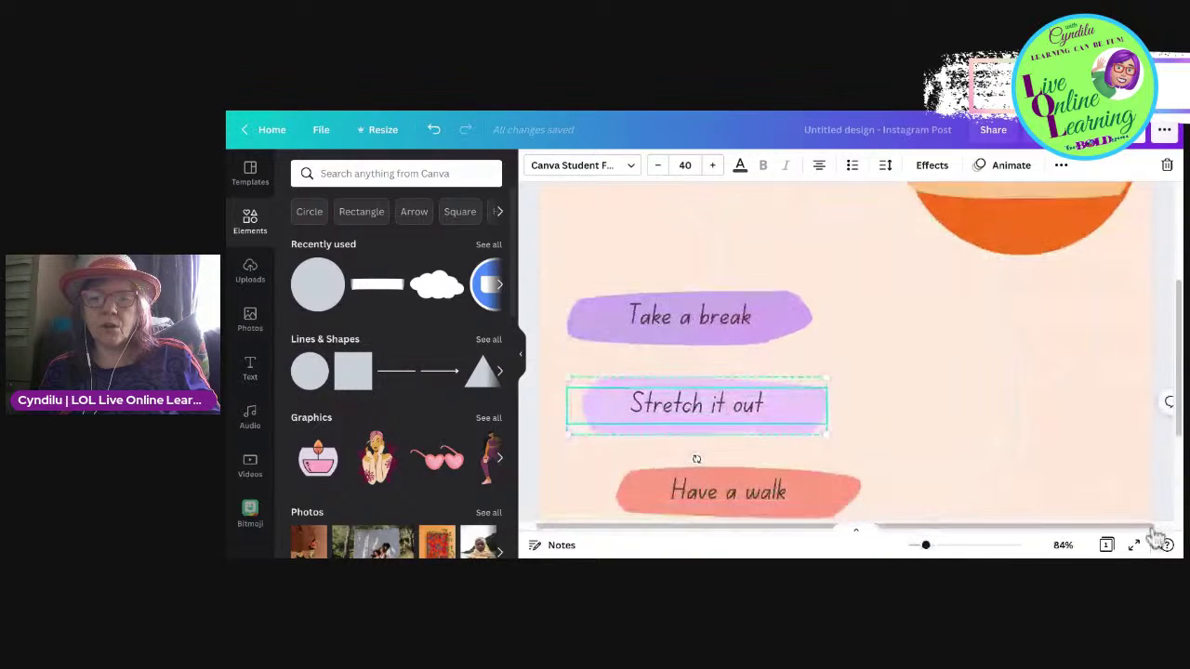
pyautogui.scroll(-1, 1155, 537)
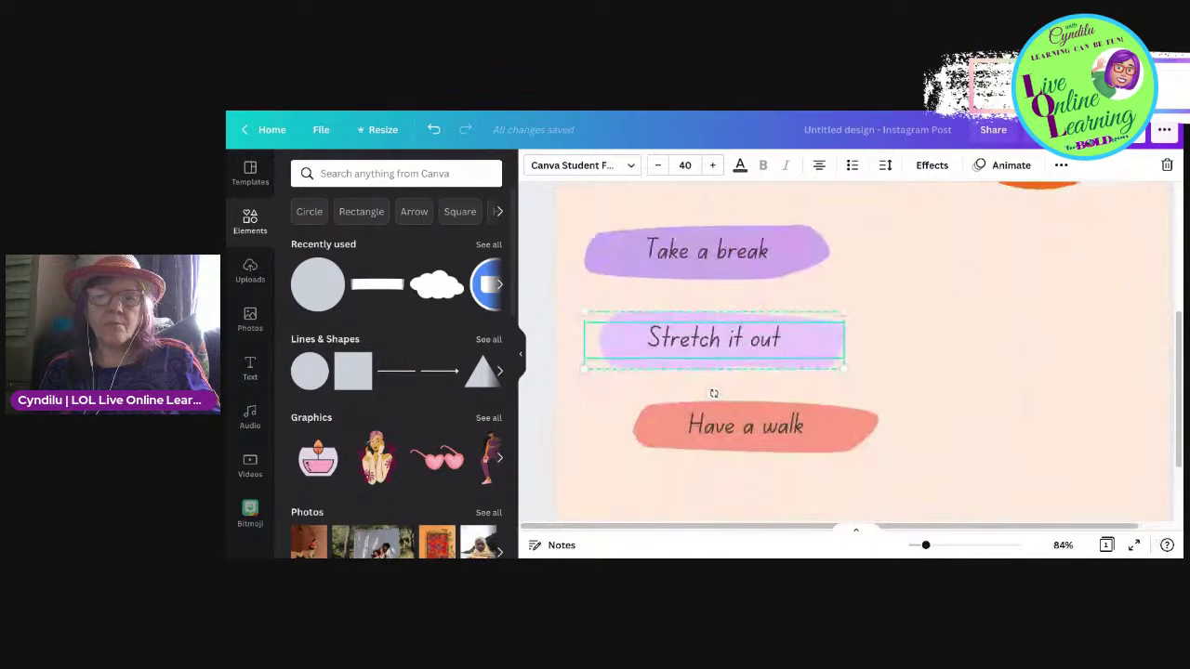
pyautogui.click(961, 378)
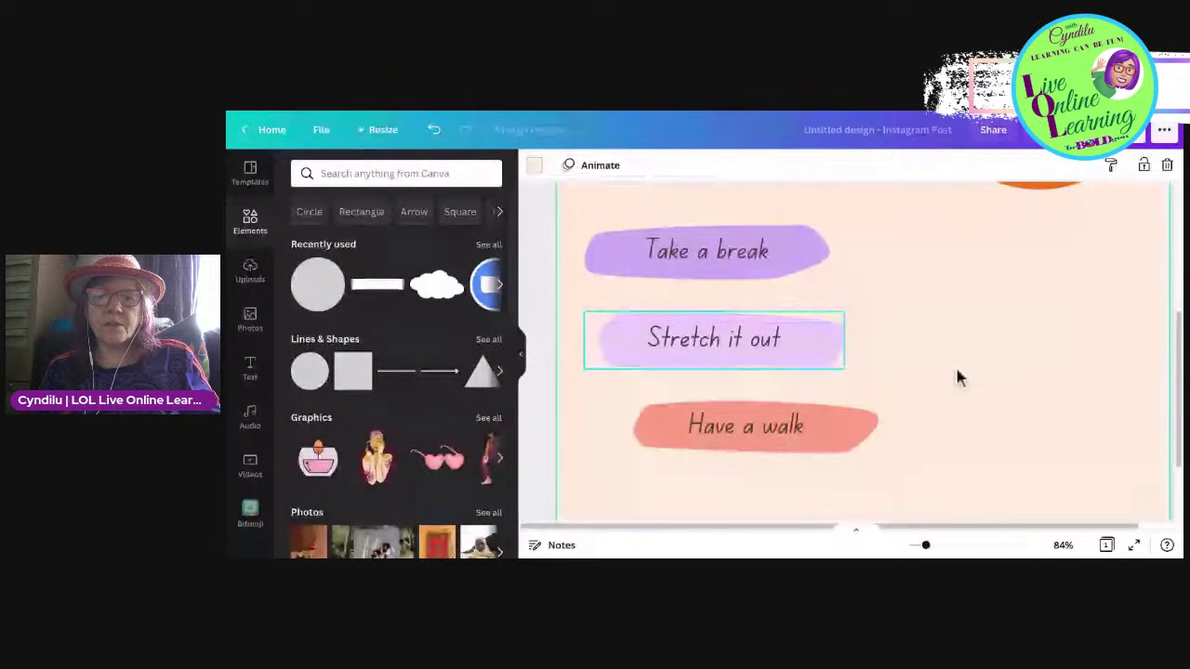
pyautogui.click(743, 353)
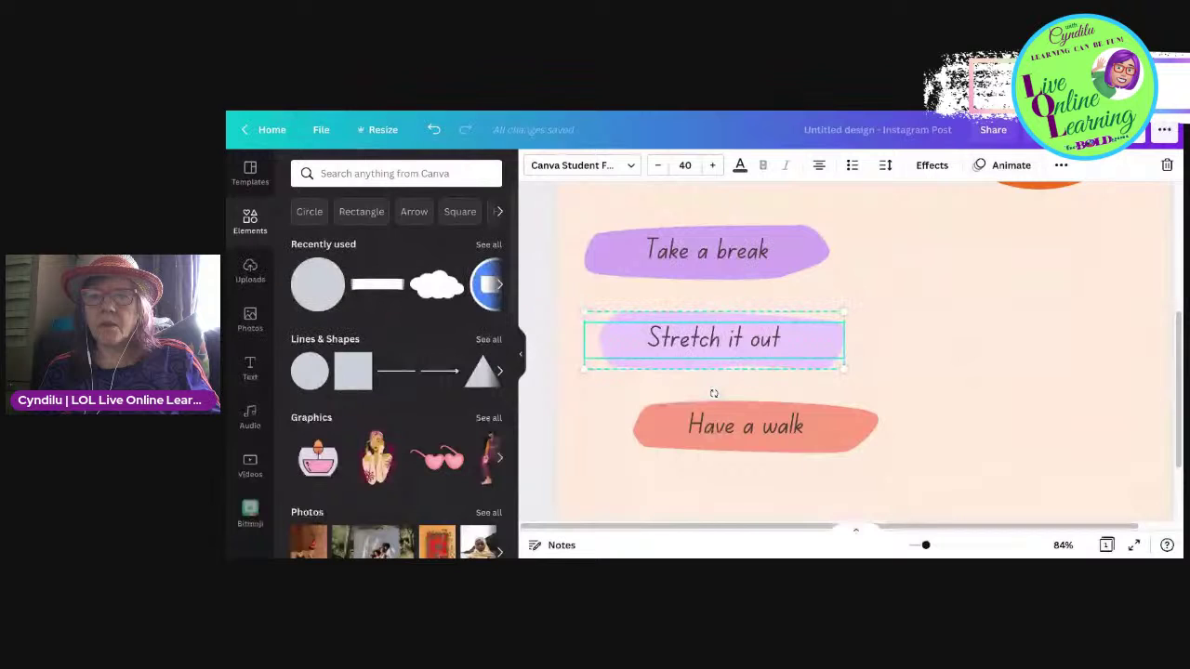
pyautogui.click(1060, 164)
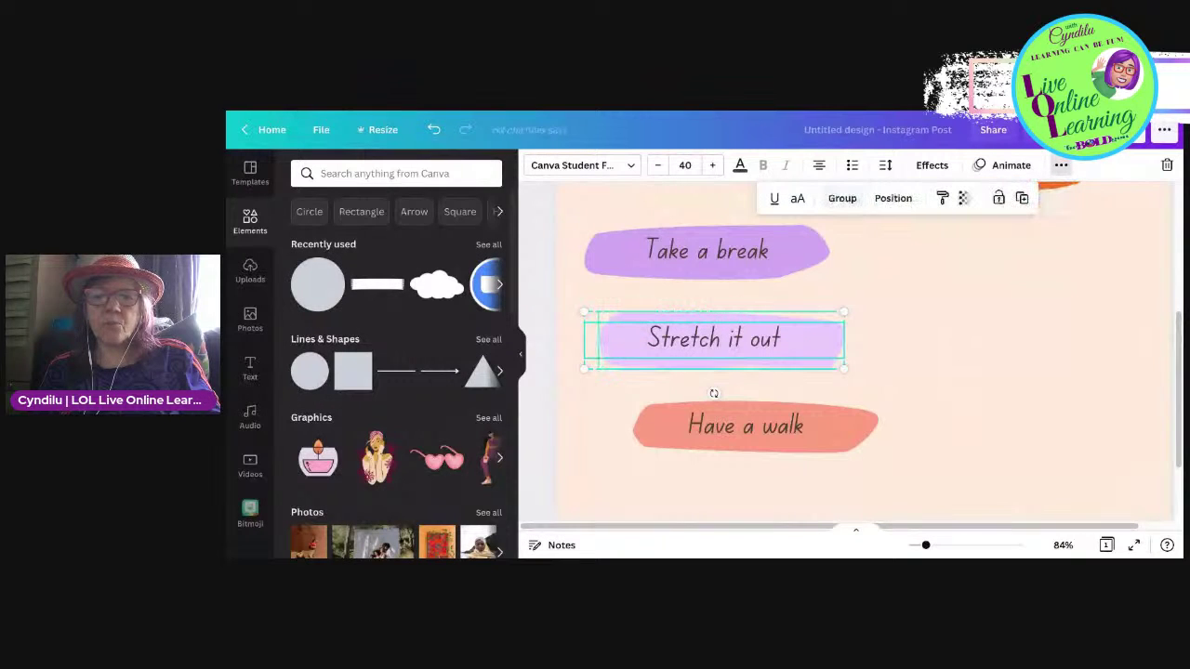
pyautogui.click(1092, 415)
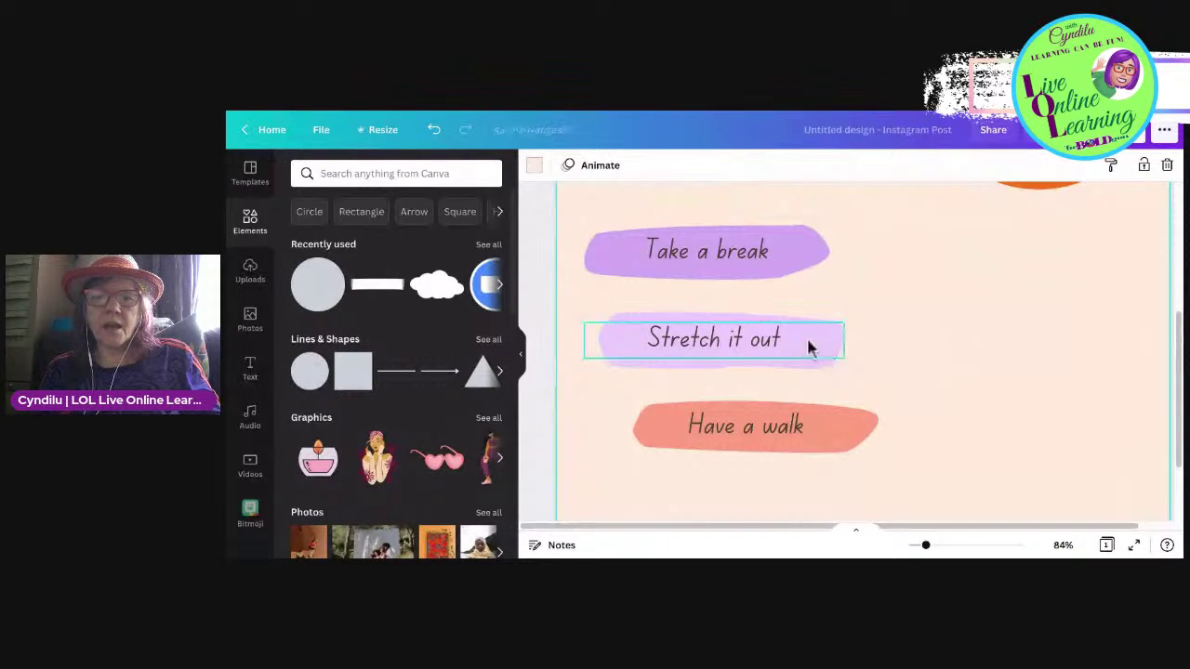
# Step: Narrow the "Stretch it out" text box so its edges match the width of the light purple background
pyautogui.click(829, 363)
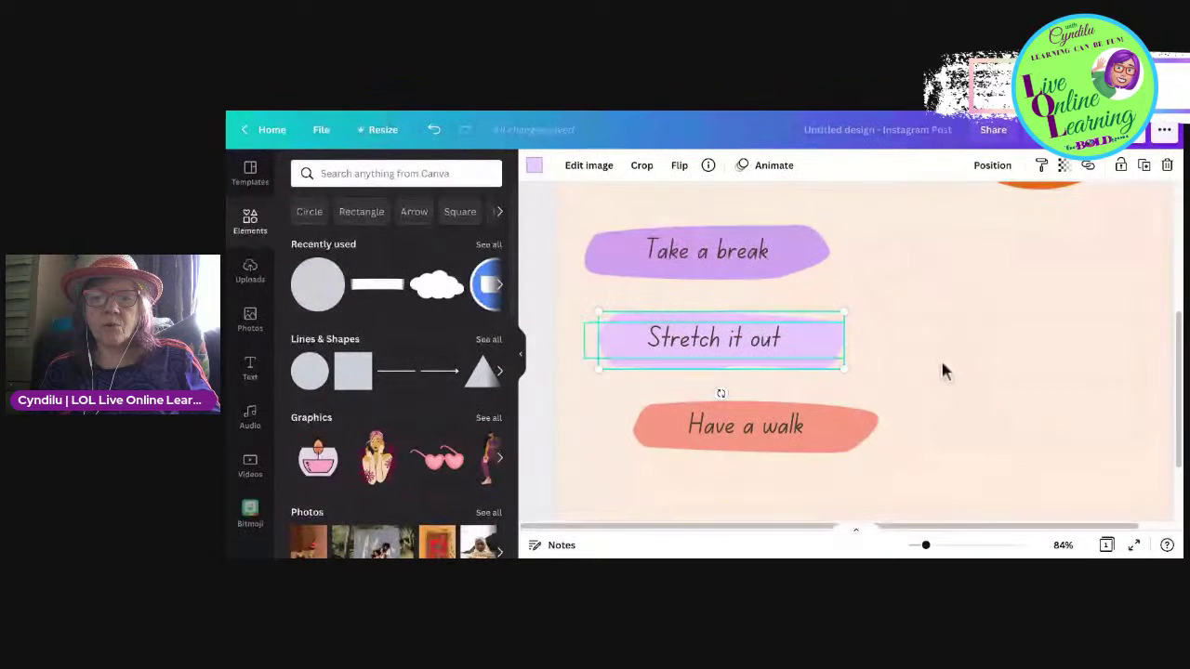
pyautogui.click(654, 340)
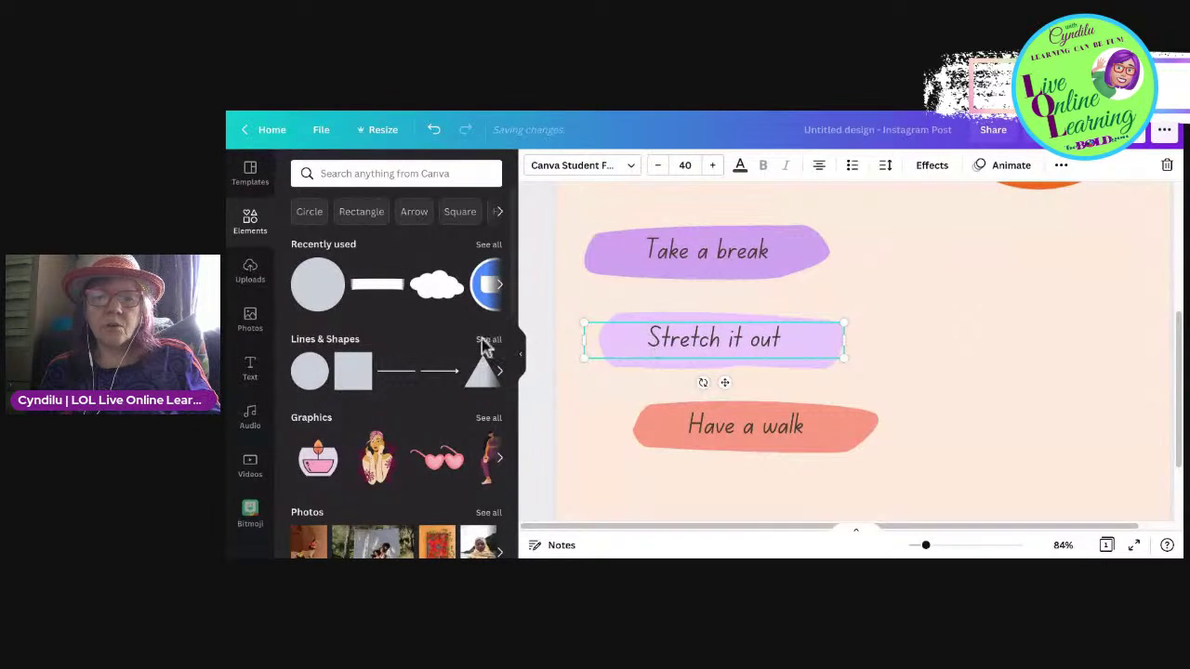
pyautogui.moveTo(584, 340); pyautogui.dragTo(599, 340)
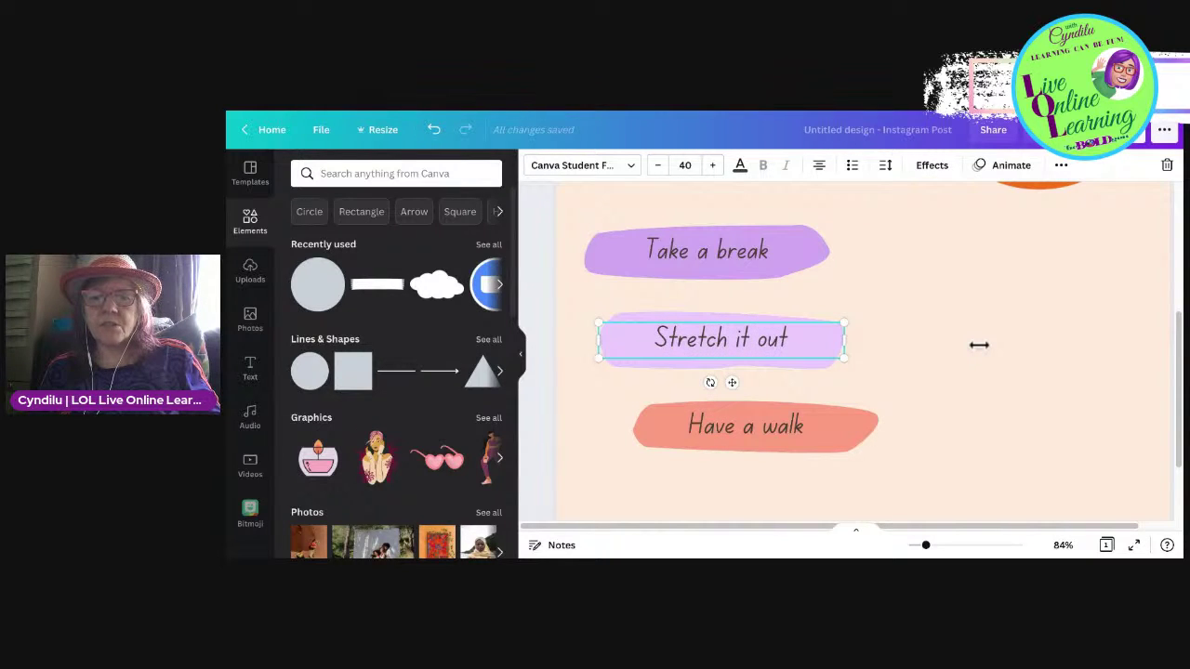
pyautogui.moveTo(844, 340); pyautogui.dragTo(843, 340)
# Step: Ungroup the "Have a walk" text from its coral brush-stroke background and deselect both
pyautogui.click(768, 253)
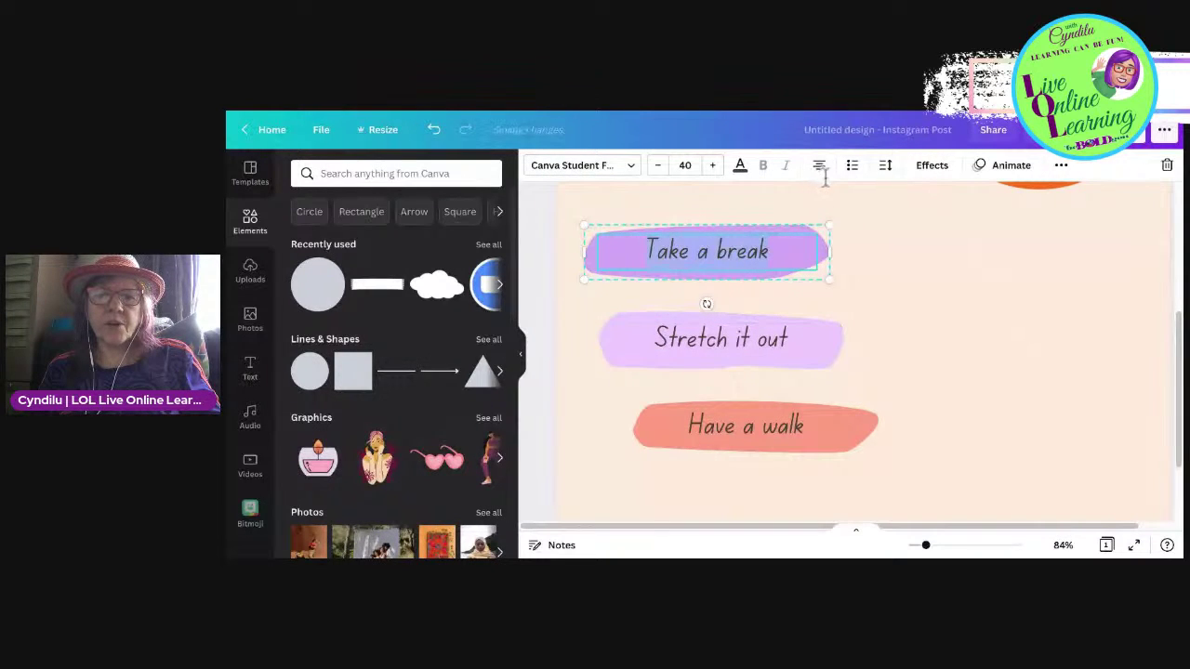
pyautogui.click(1124, 258)
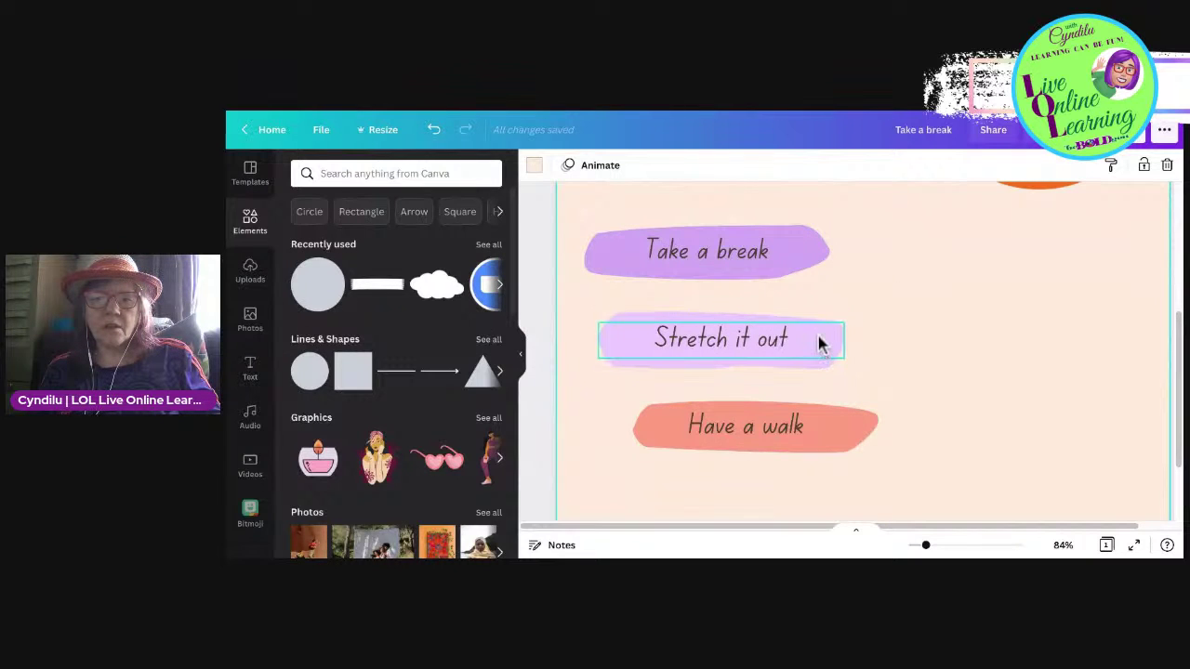
pyautogui.click(836, 433)
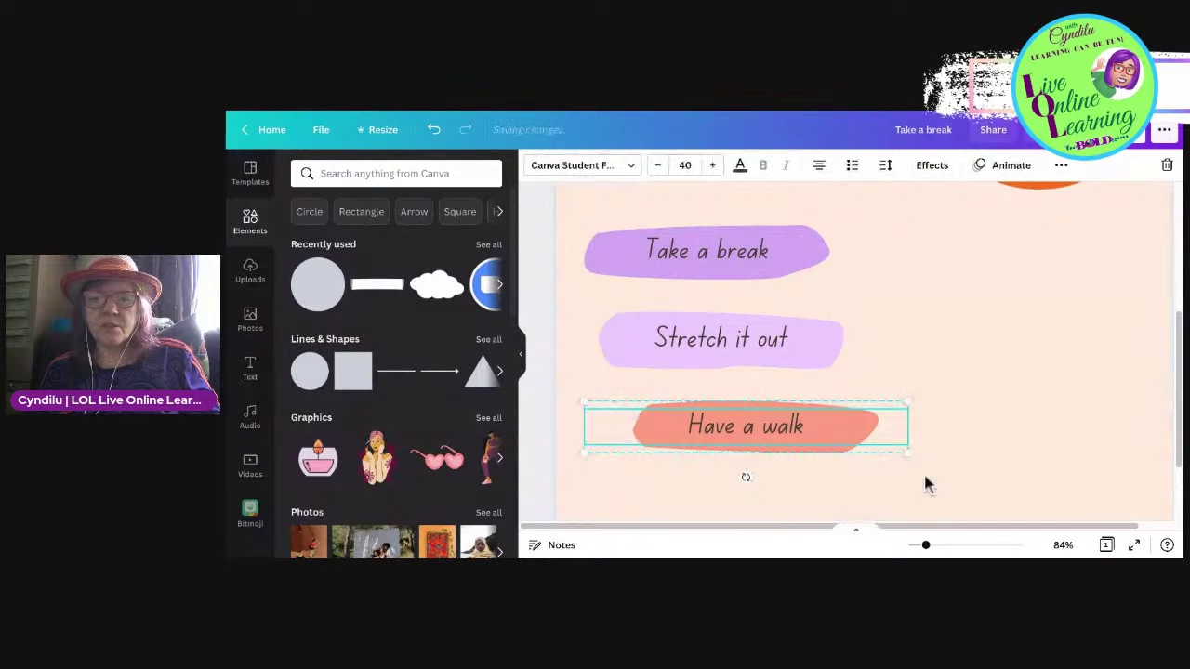
pyautogui.click(1060, 165)
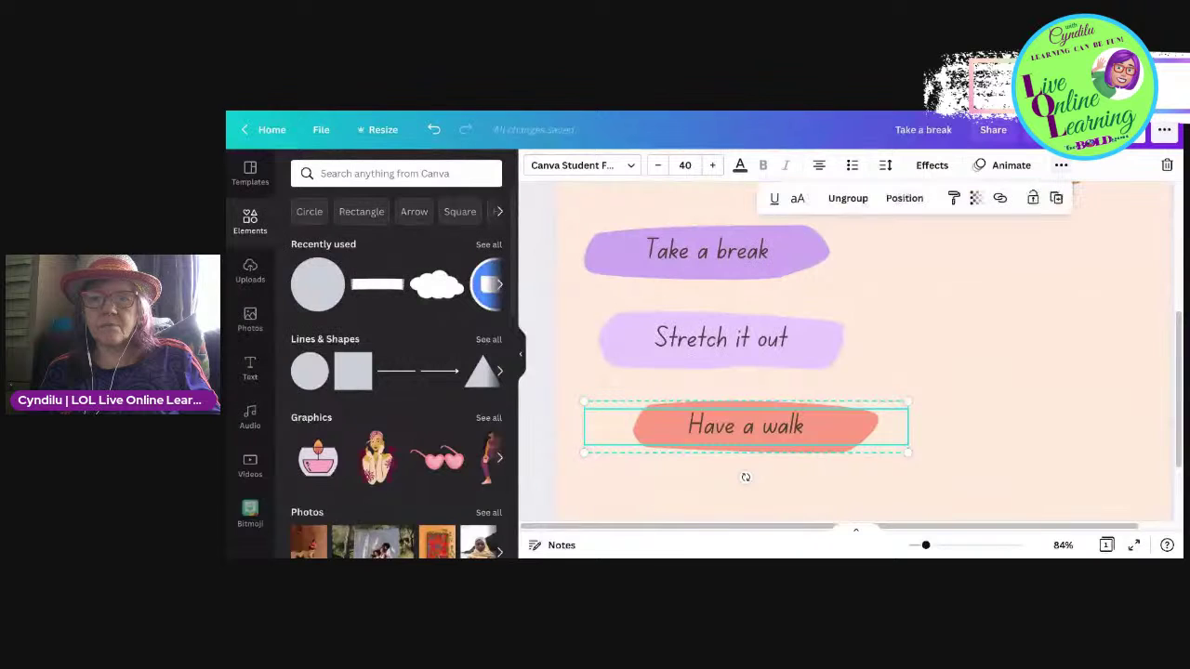
pyautogui.hotkey('ctrl', 'shift', 'g')
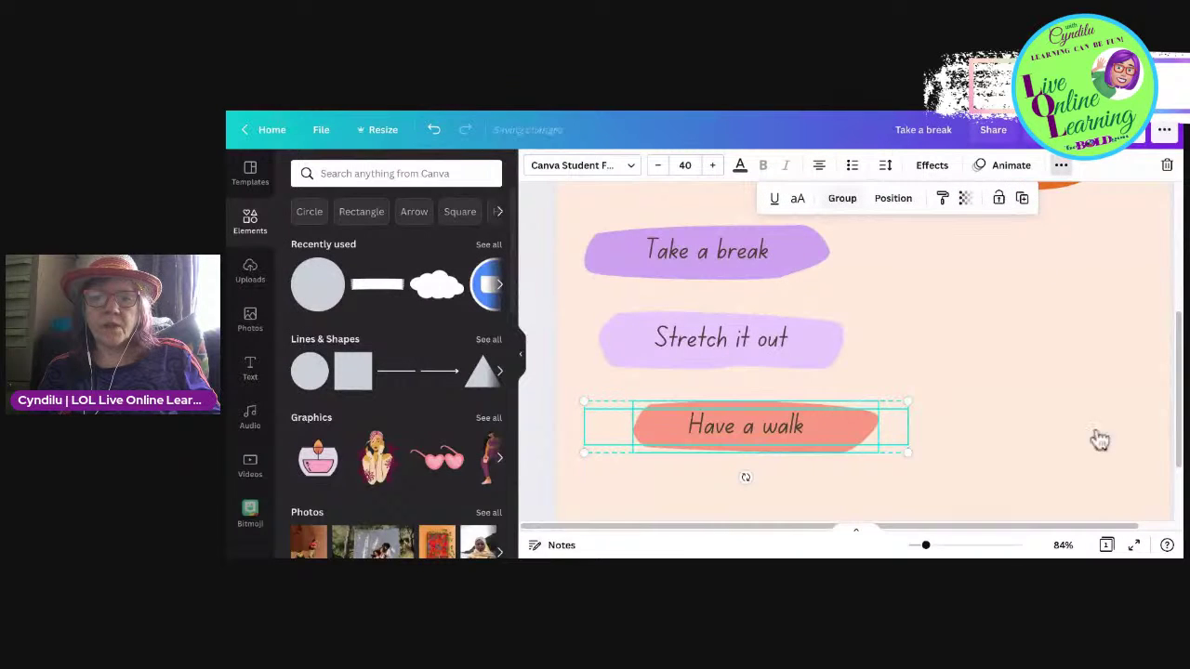
pyautogui.click(1162, 518)
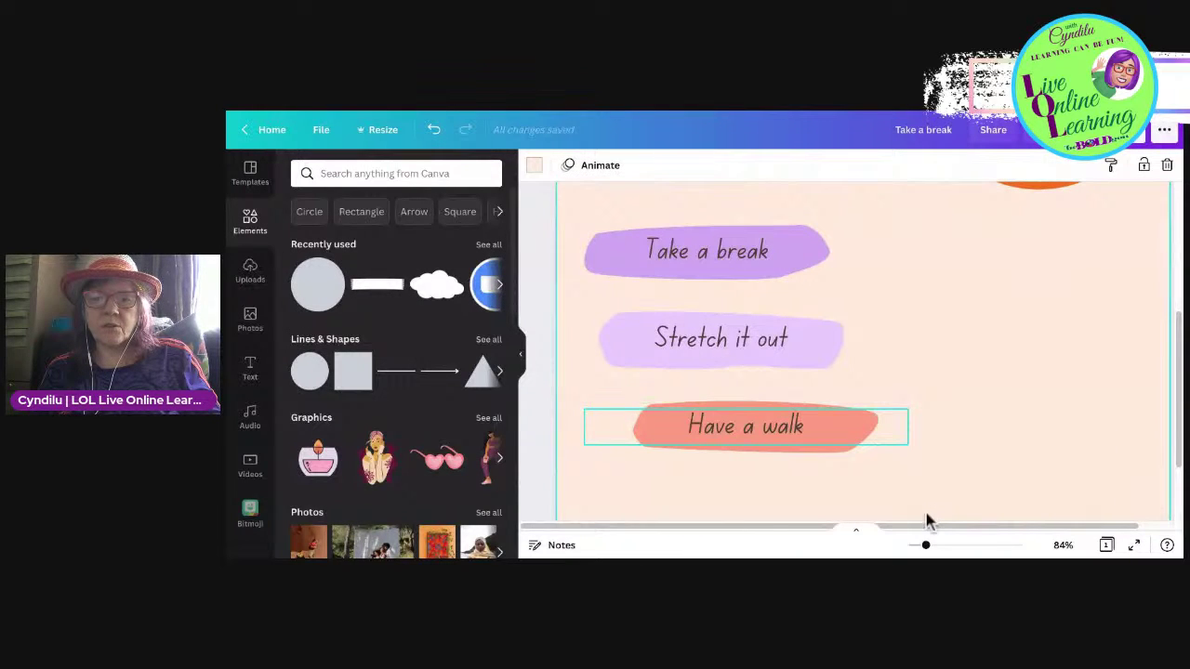
# Step: Narrow the "Have a walk" text box on both sides so its edges match the width of the coral background
pyautogui.click(745, 427)
pyautogui.moveTo(909, 427); pyautogui.dragTo(878, 428)
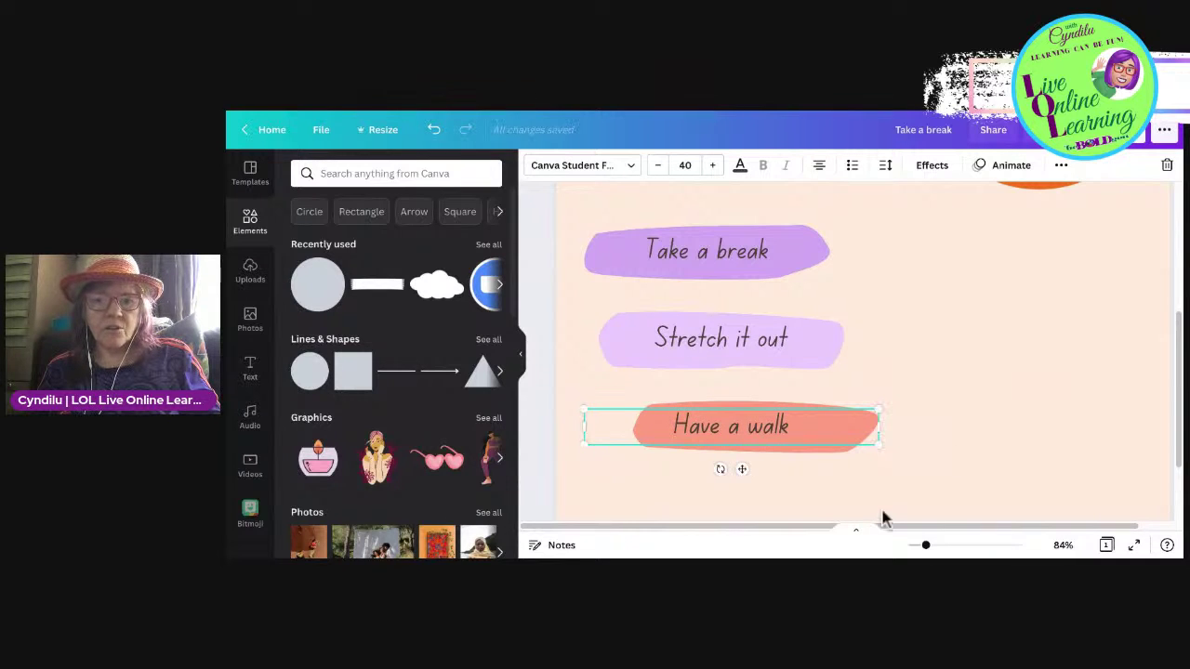
pyautogui.moveTo(583, 426); pyautogui.dragTo(633, 429)
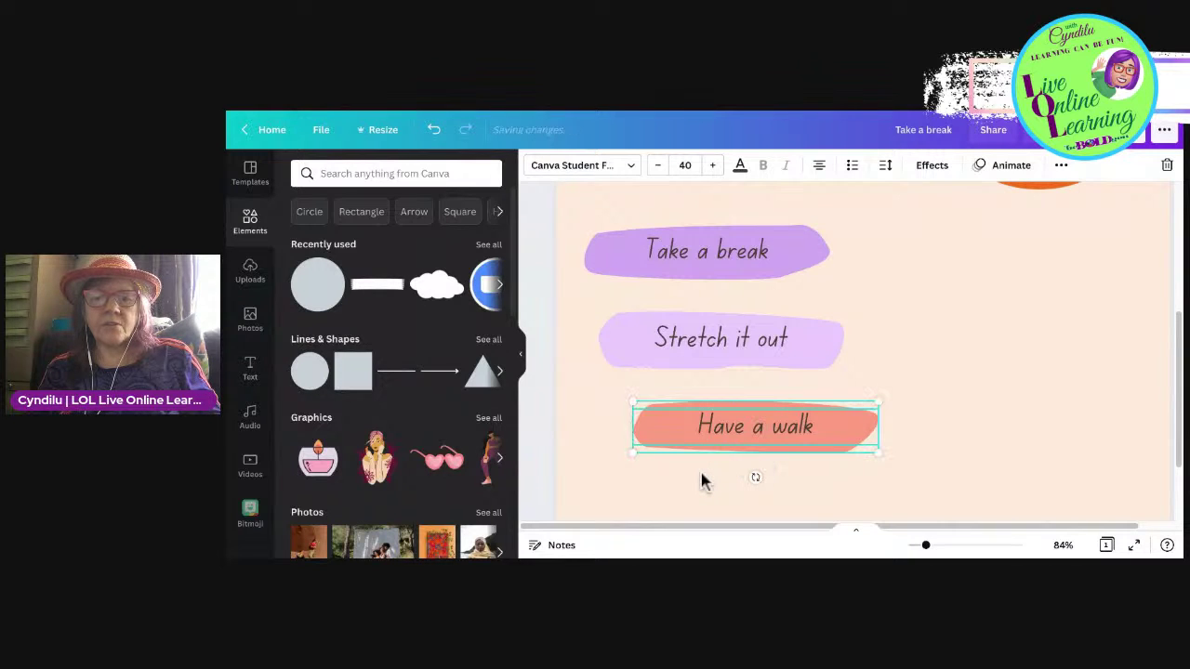
# Step: Group the "Have a walk" and "Stretch it out" texts each with their own brush-stroke background
pyautogui.click(737, 351)
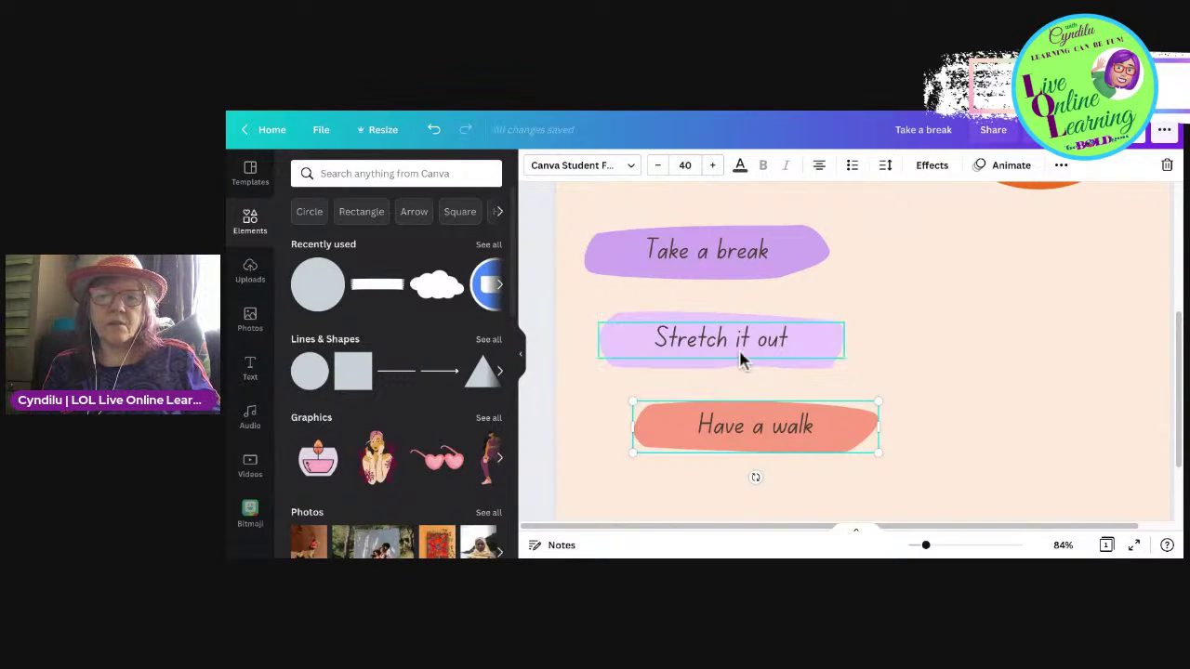
pyautogui.click(722, 388)
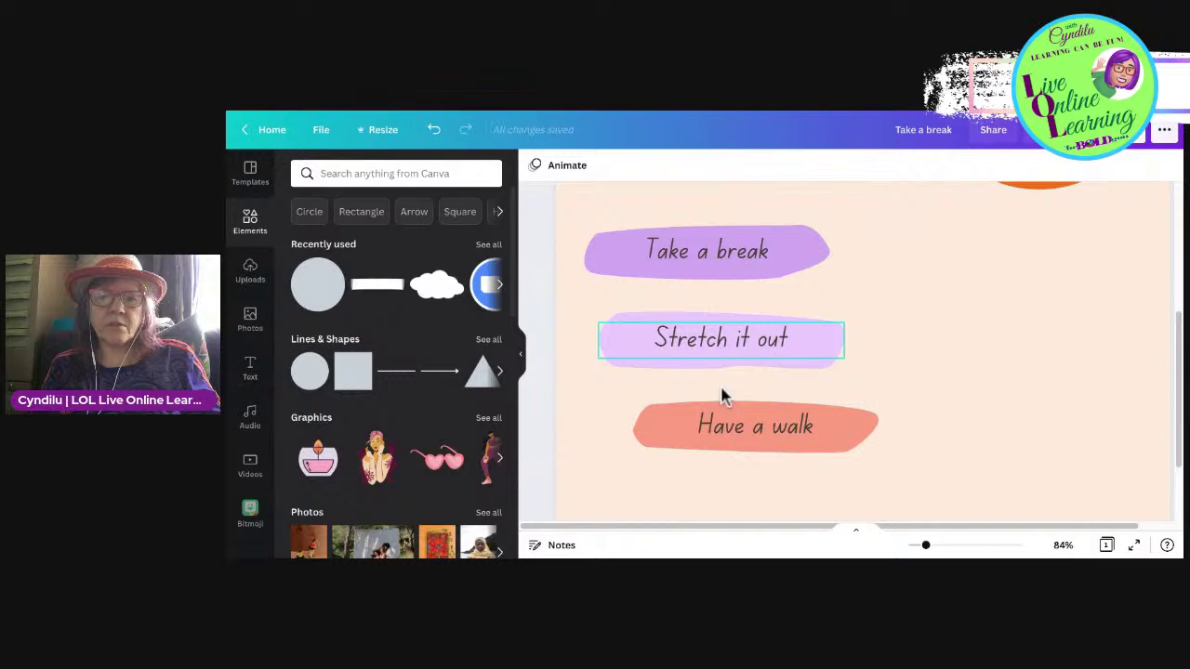
pyautogui.click(728, 365)
pyautogui.click(733, 347)
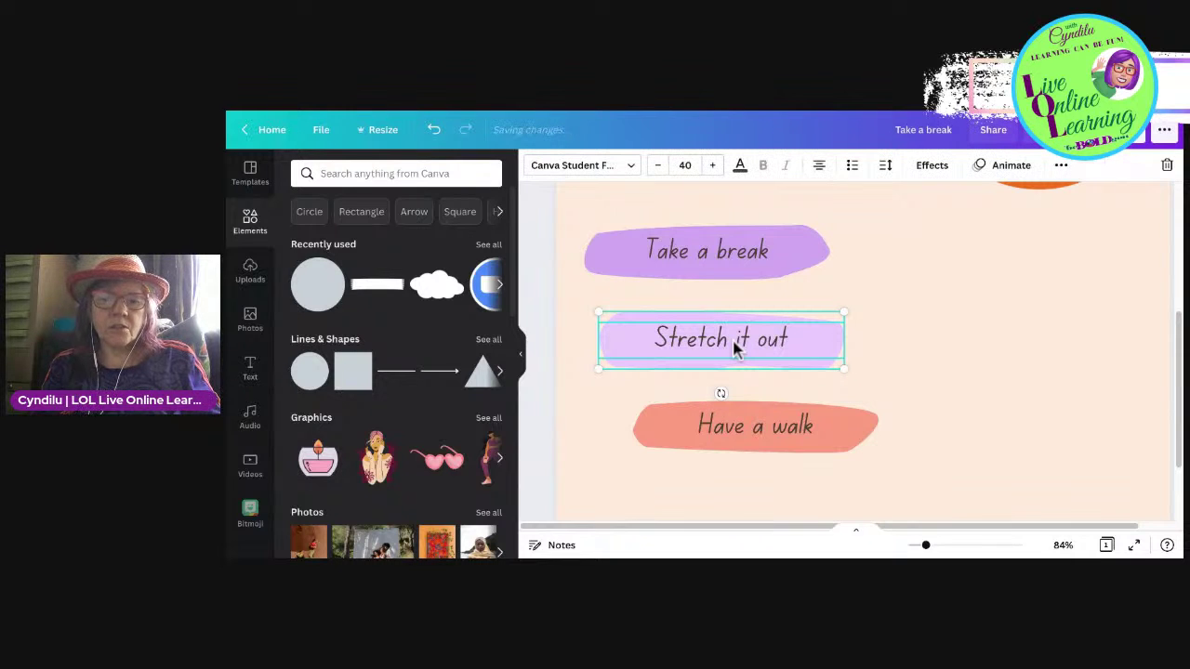
pyautogui.click(756, 237)
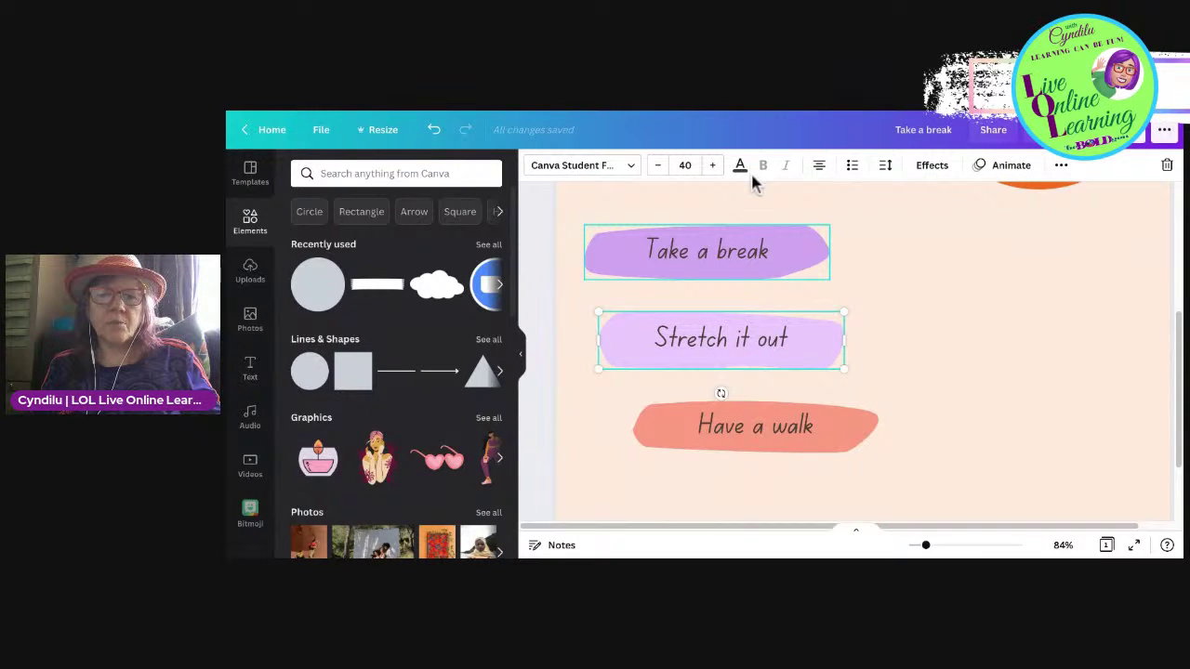
# Step: Align the "Take a break", "Stretch it out" and "Have a walk" groups to the left of each other
pyautogui.click(1053, 226)
pyautogui.click(755, 249)
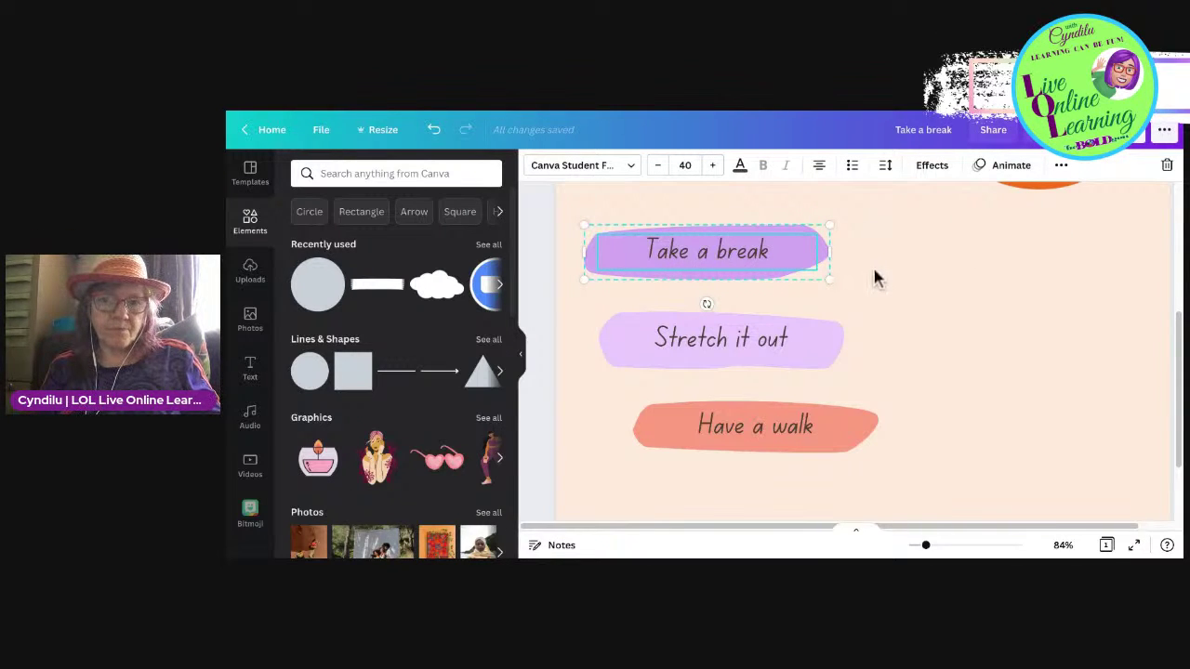
pyautogui.moveTo(869, 362); pyautogui.dragTo(883, 523)
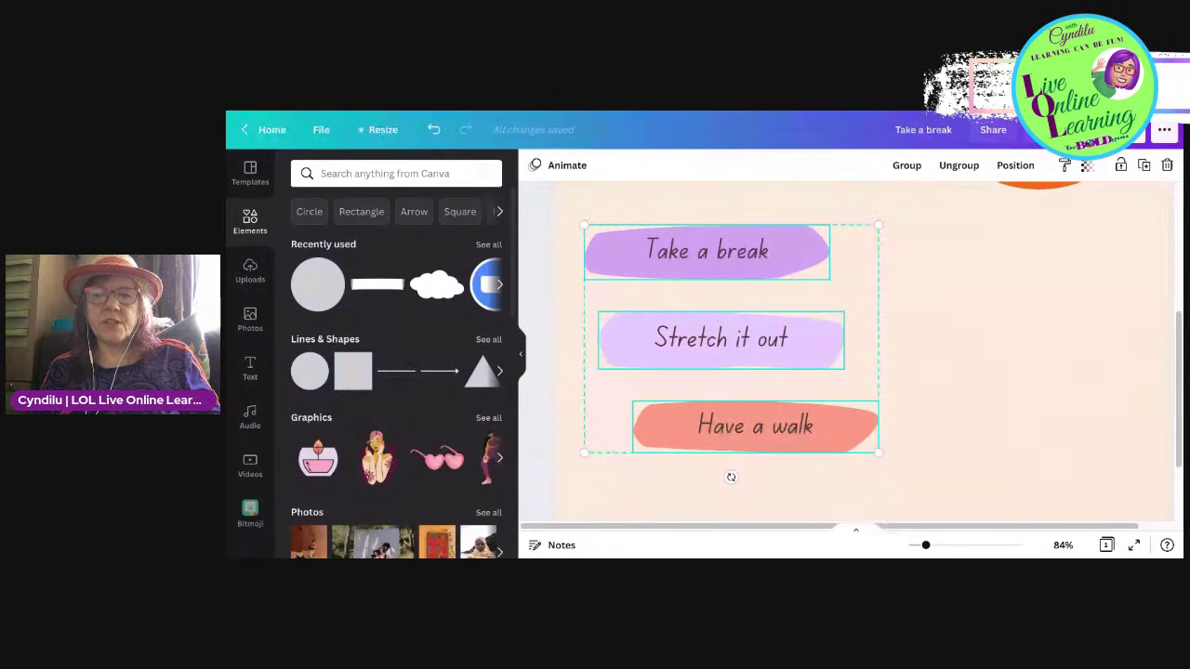
pyautogui.click(1015, 165)
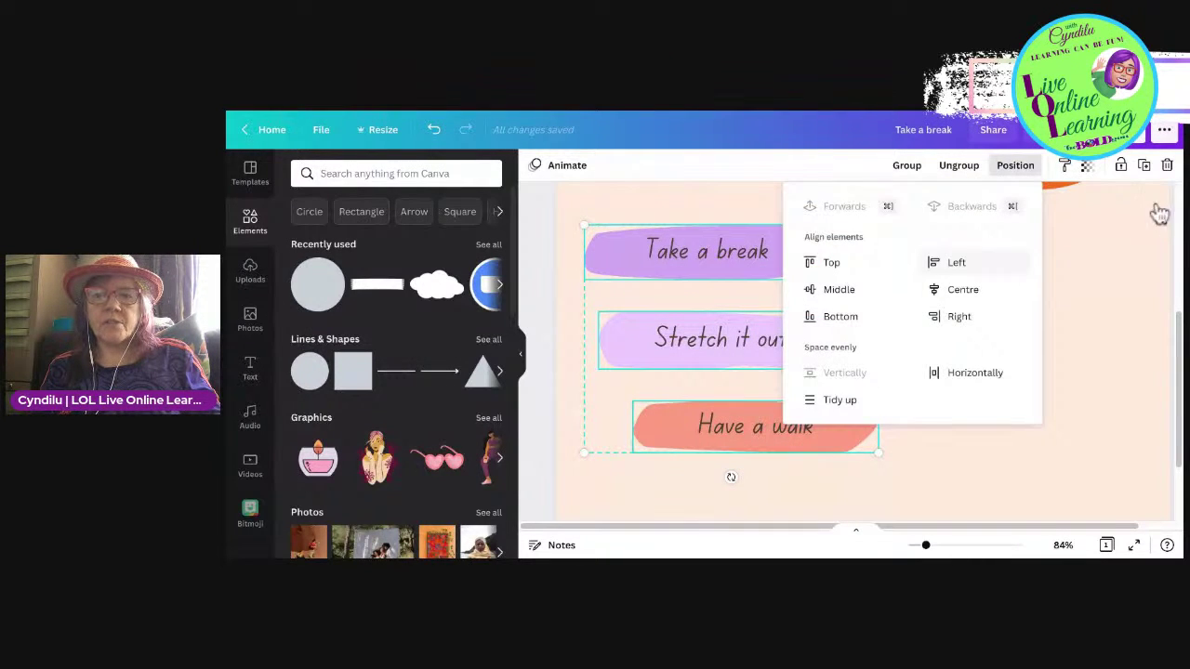
pyautogui.click(956, 262)
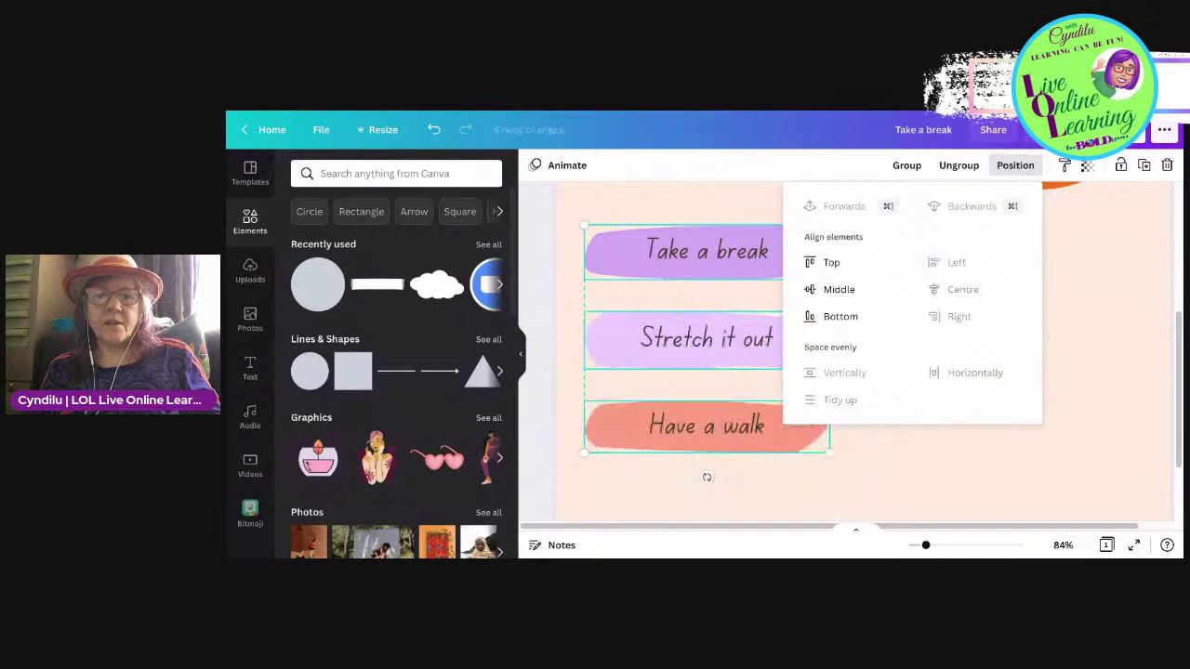
pyautogui.click(939, 473)
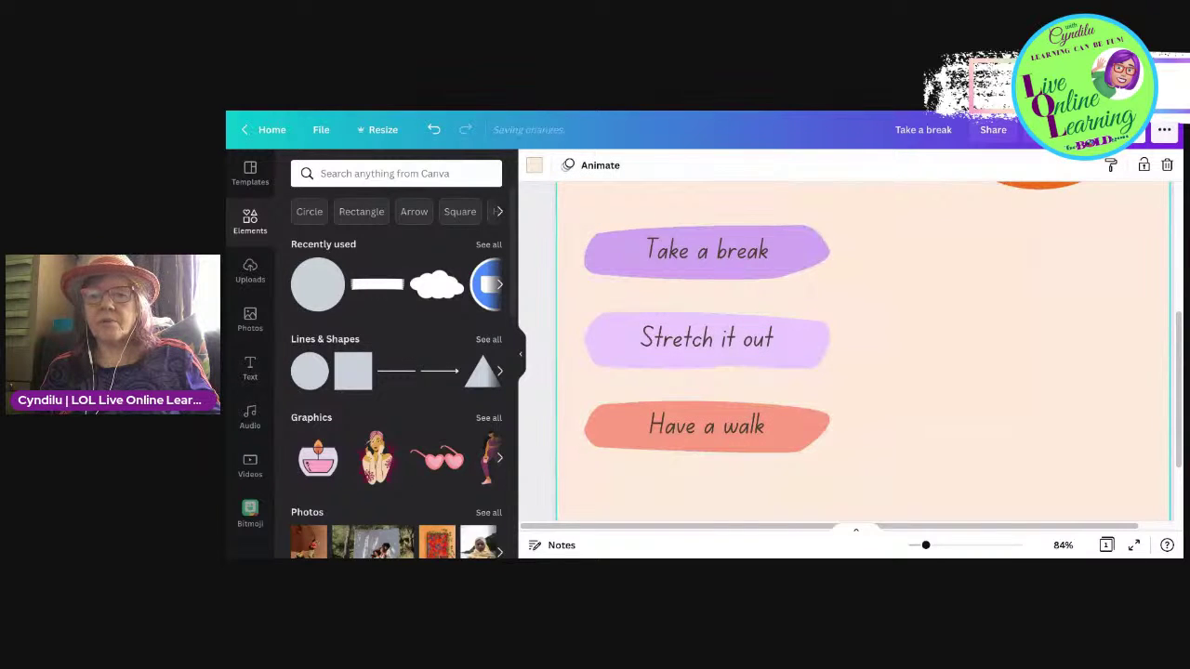
pyautogui.scroll(-1, 938, 472)
pyautogui.scroll(1, 862, 350)
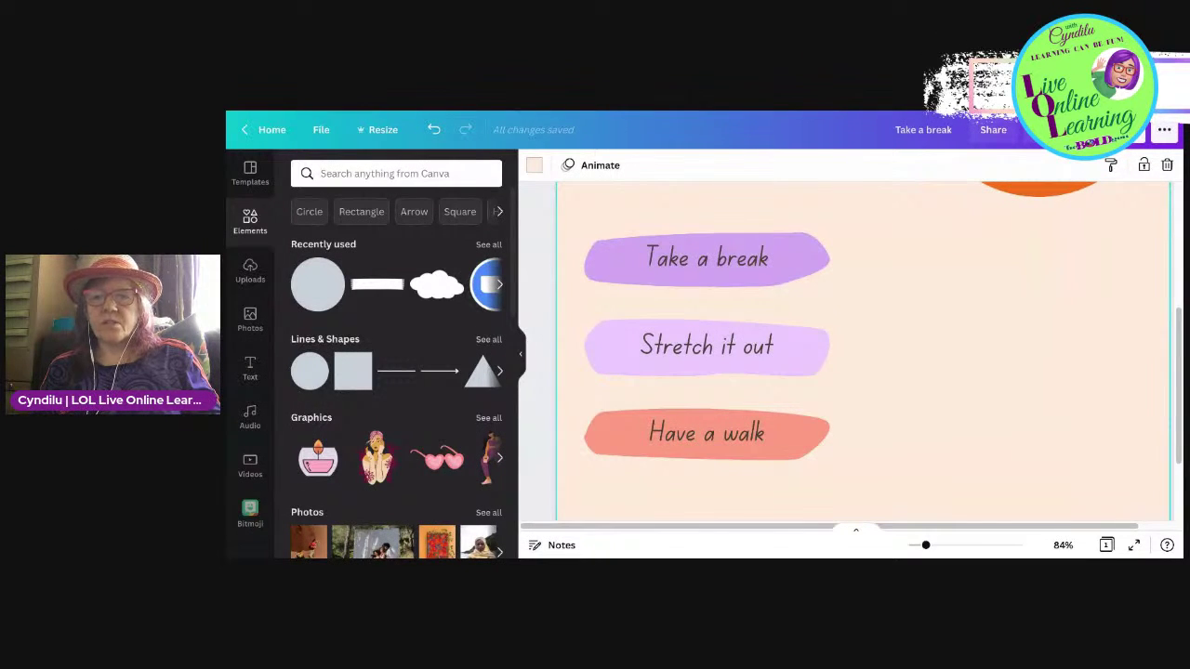
pyautogui.scroll(1, 862, 351)
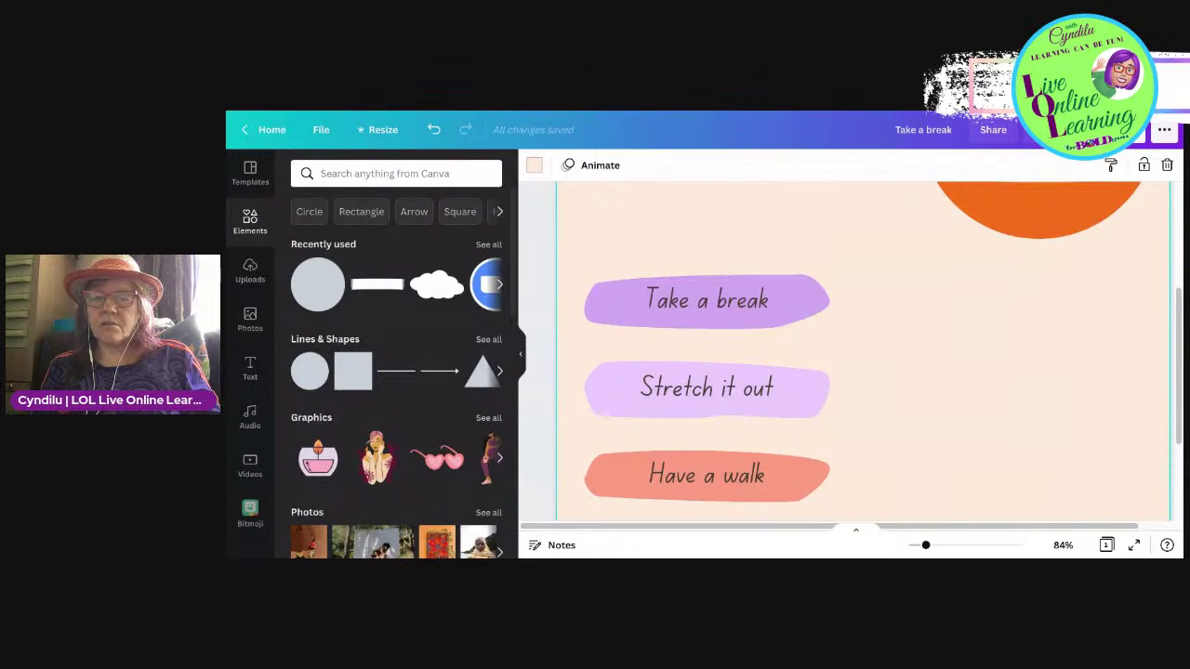
pyautogui.scroll(-1, 863, 351)
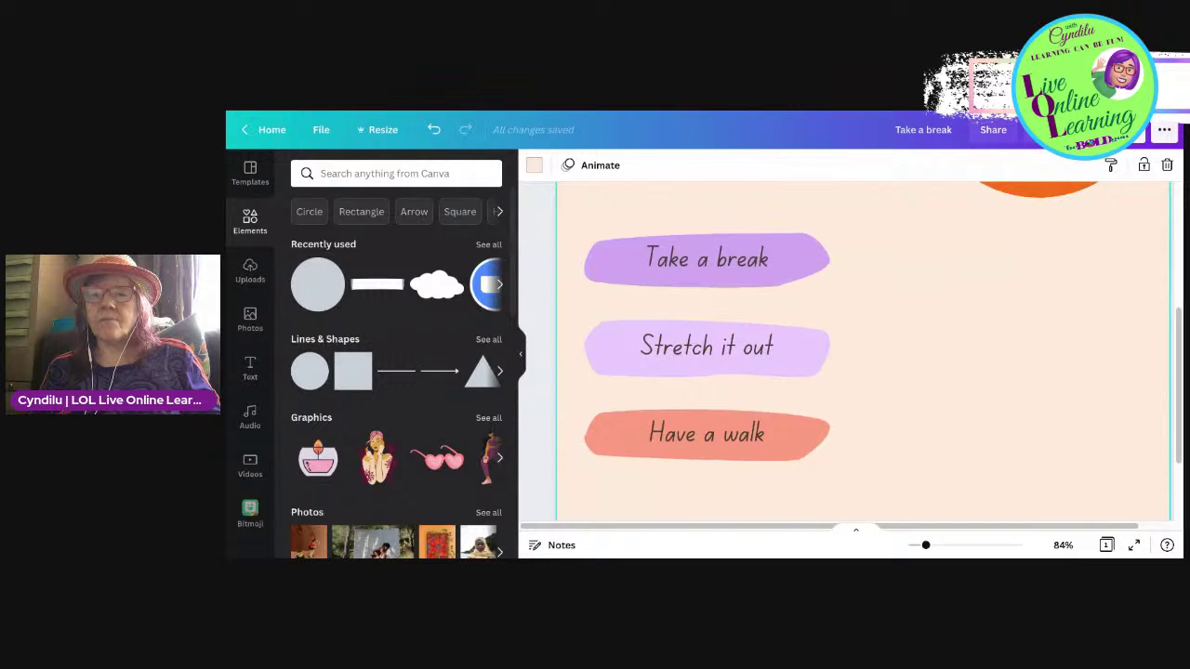
pyautogui.click(861, 191)
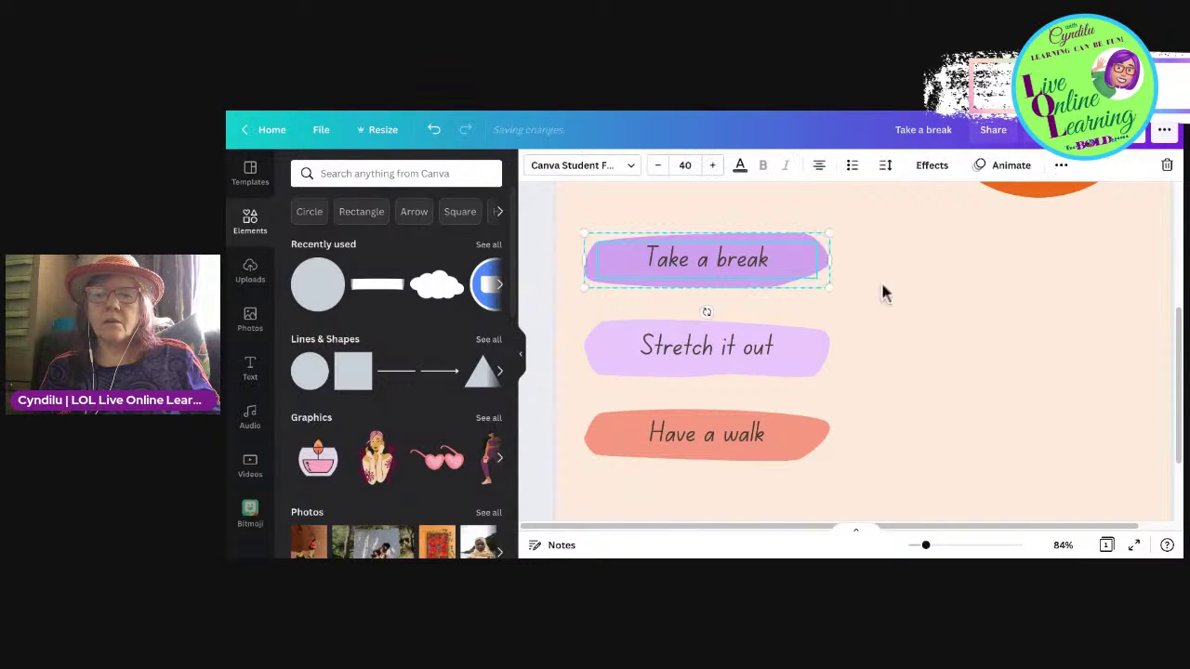
# Step: Duplicate the orange circle, place the copy beside "Take a break" and "Stretch it out", and colour it red from the brand palette
pyautogui.scroll(4, 1132, 319)
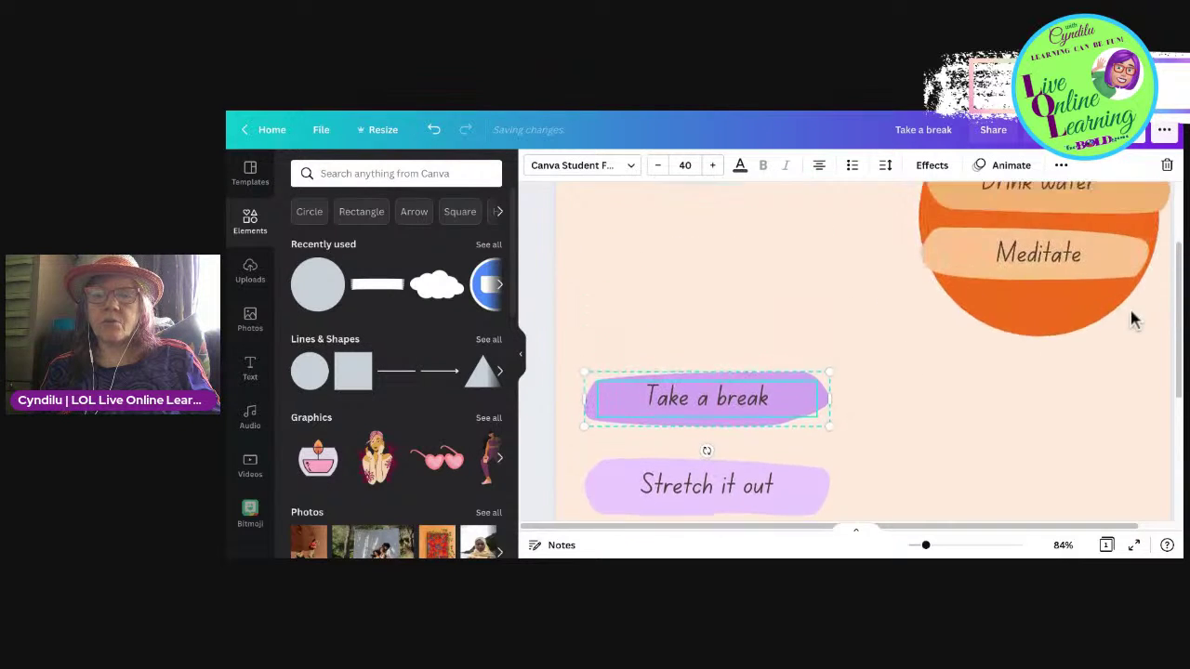
pyautogui.scroll(2, 1116, 297)
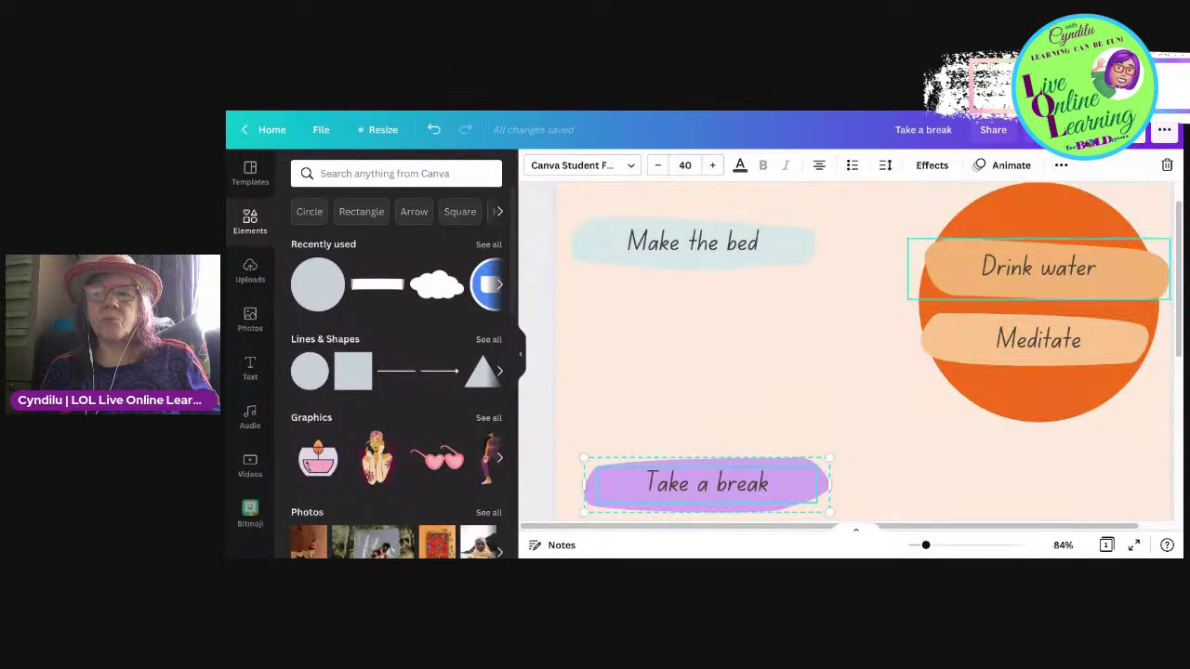
pyautogui.click(769, 365)
pyautogui.scroll(-2, 783, 435)
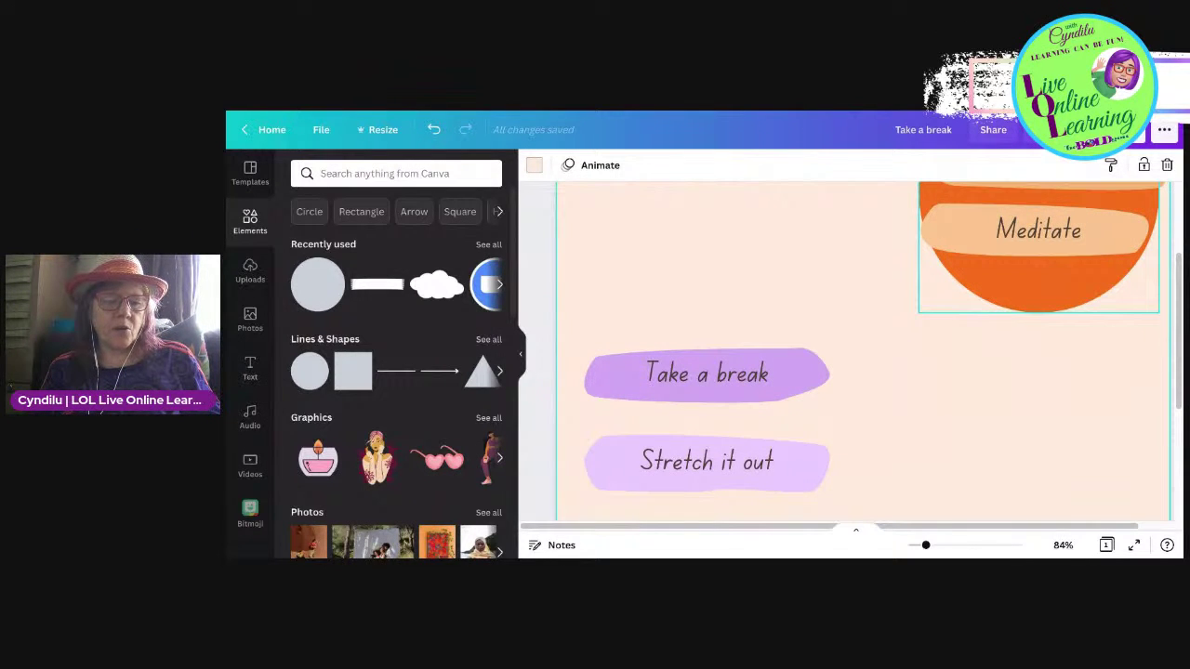
pyautogui.moveTo(1039, 279); pyautogui.dragTo(962, 521)
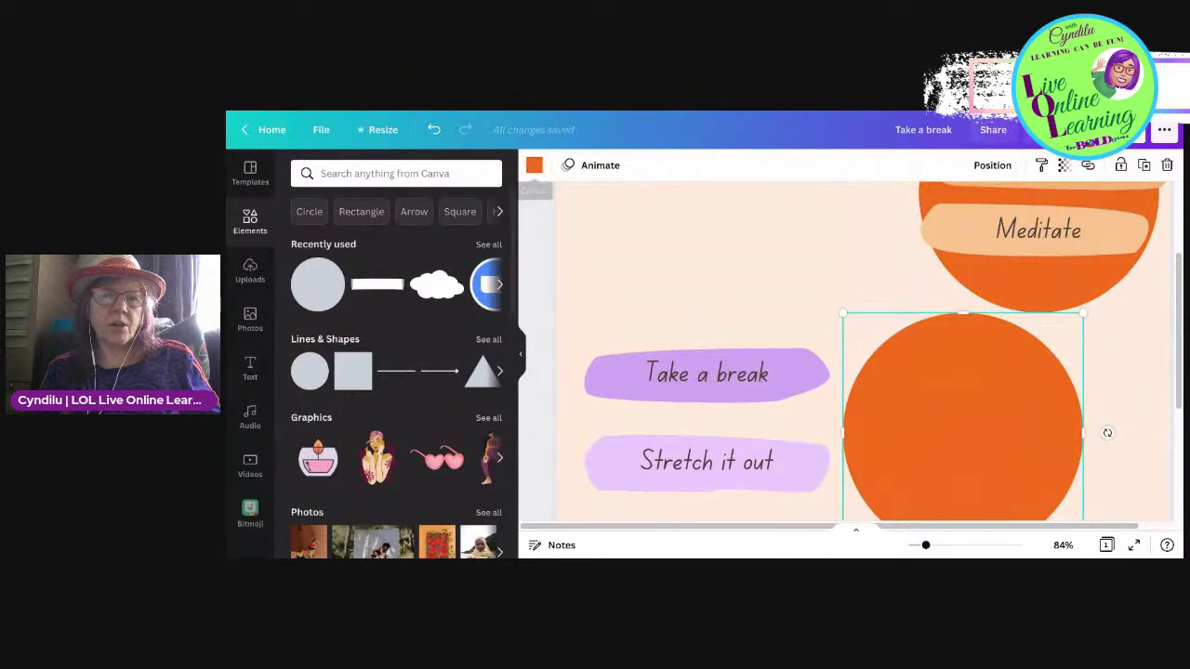
pyautogui.click(534, 164)
pyautogui.click(341, 369)
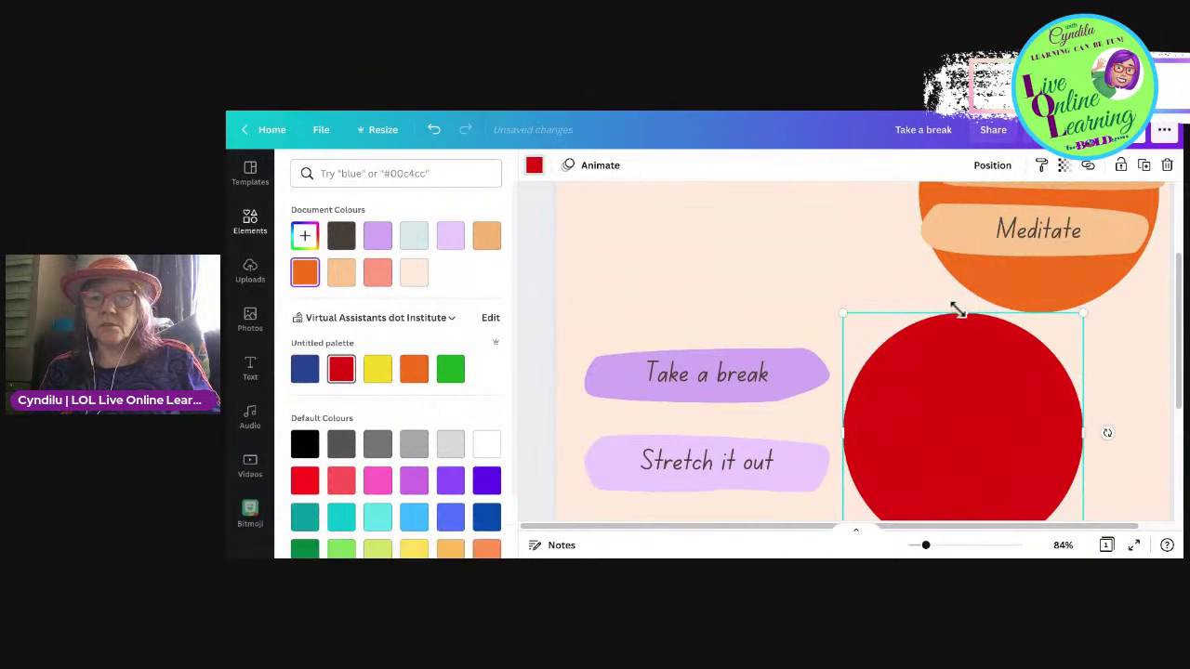
pyautogui.click(1019, 381)
# Step: Move "Take a break" and "Stretch it out" together onto the red circle, centred horizontally
pyautogui.scroll(-2, 1019, 376)
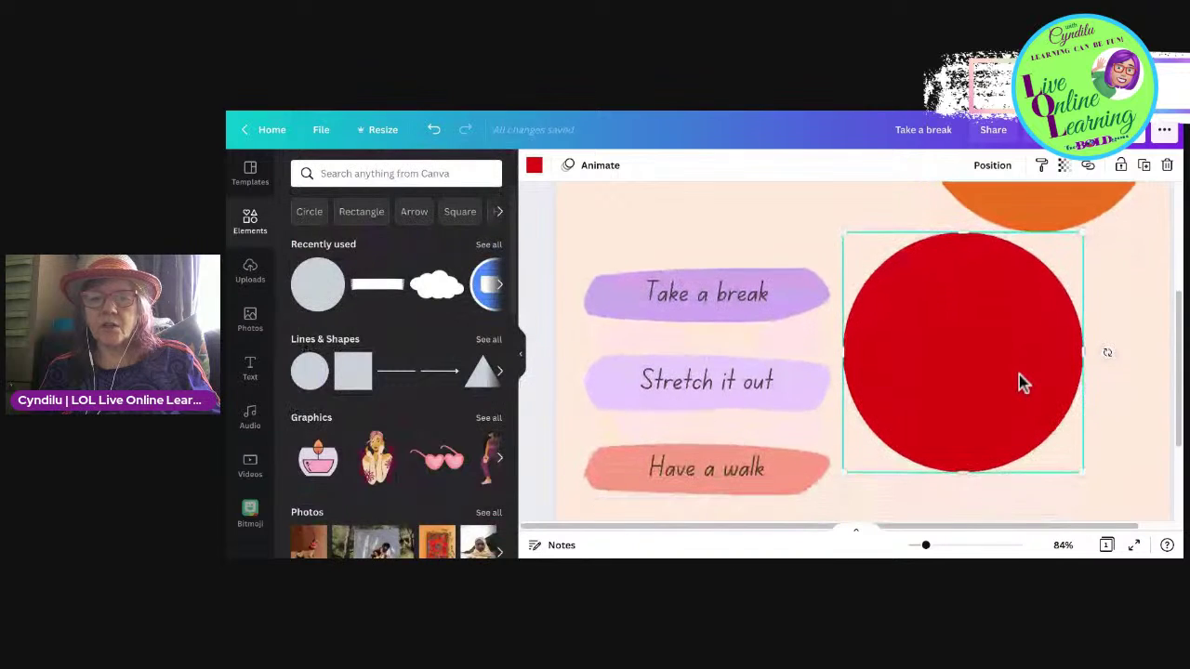
pyautogui.click(825, 269)
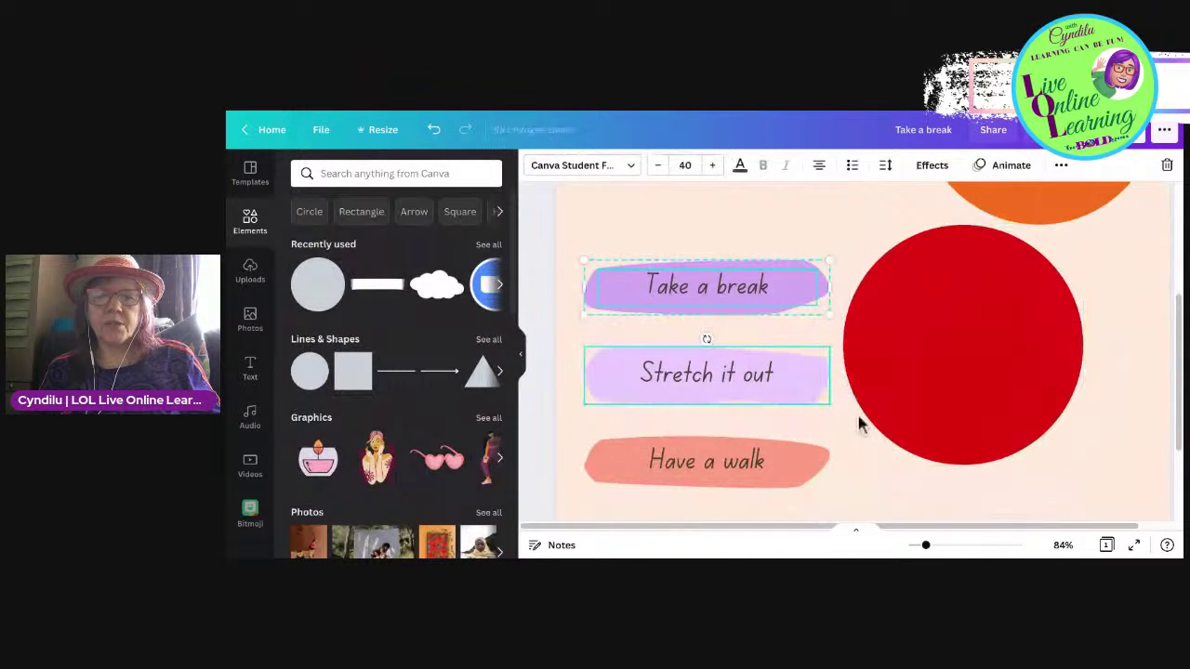
pyautogui.keyDown('shift'); pyautogui.click(810, 386); pyautogui.keyUp('shift')
pyautogui.moveTo(811, 385); pyautogui.dragTo(966, 389)
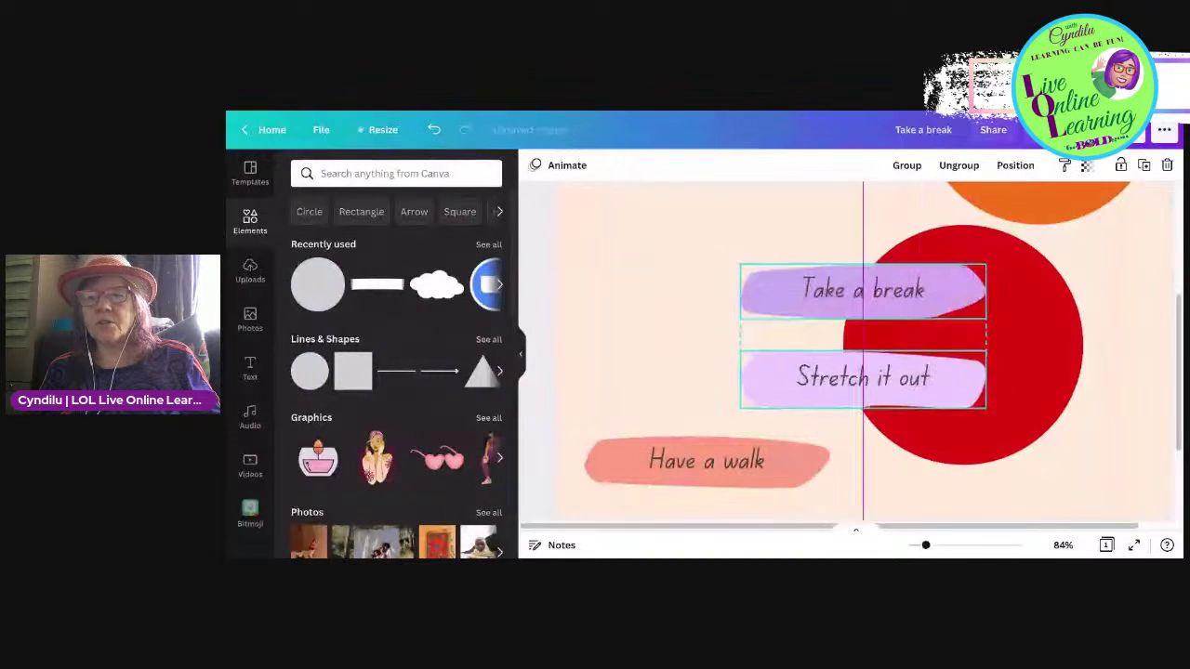
pyautogui.moveTo(857, 409); pyautogui.dragTo(963, 438)
# Step: Group the red circle with the "Take a break" and "Stretch it out" labels on it
pyautogui.keyDown('shift'); pyautogui.click(963, 441); pyautogui.keyUp('shift')
pyautogui.click(963, 442)
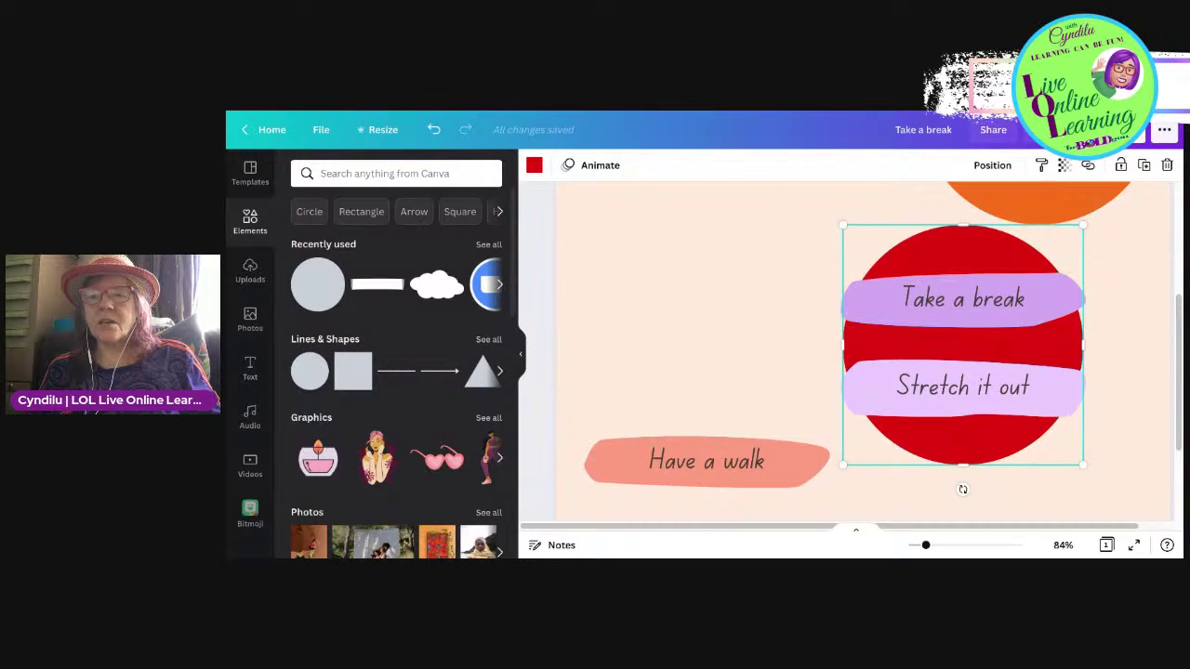
pyautogui.moveTo(1128, 404); pyautogui.dragTo(1061, 378)
pyautogui.moveTo(1053, 405); pyautogui.dragTo(1052, 405)
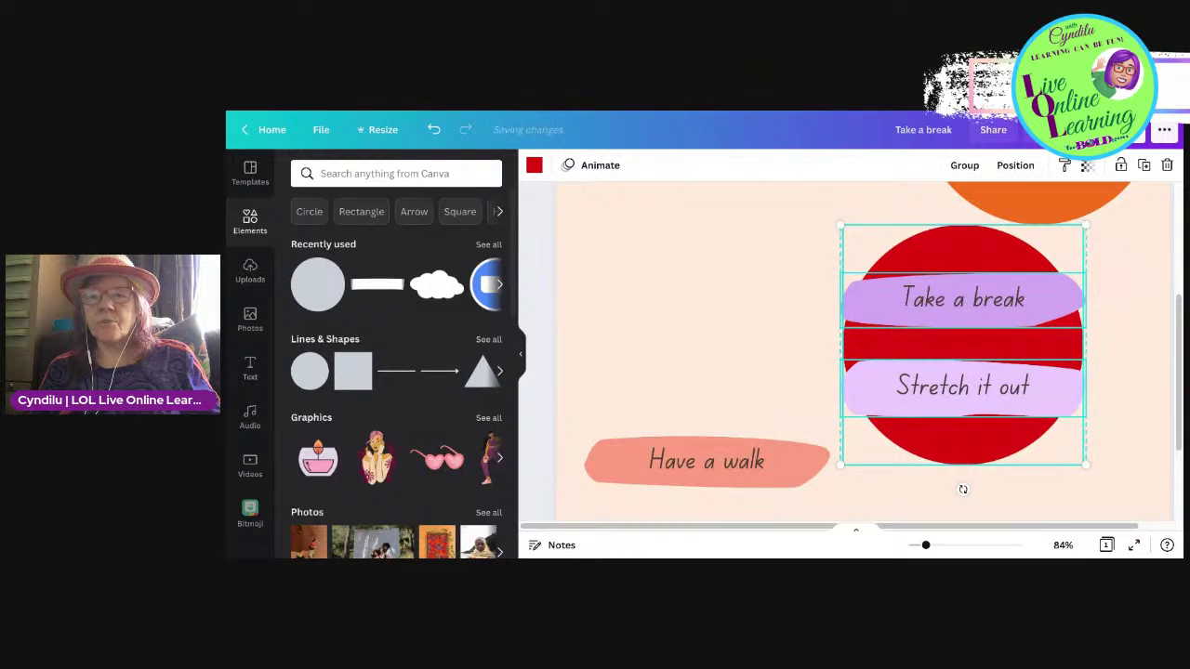
pyautogui.hotkey('ctrl', 'g')
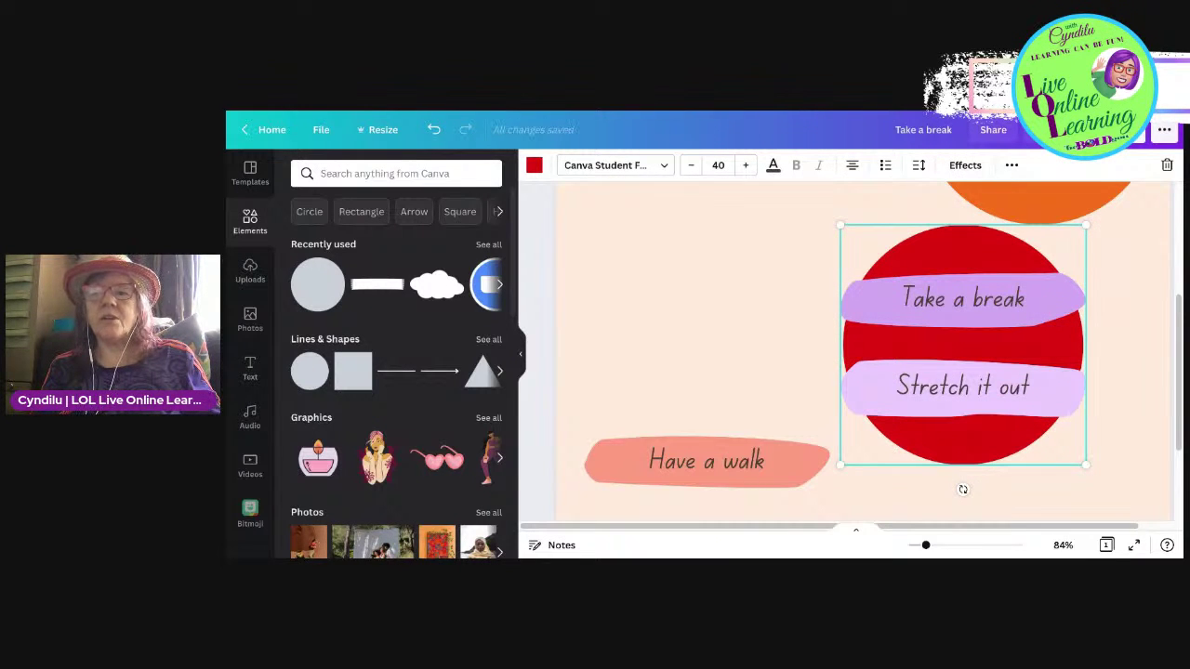
# Step: Try overlapping the grouped red circle with the lower edge of the orange circle, and undo the move
pyautogui.moveTo(963, 345); pyautogui.dragTo(985, 306)
pyautogui.scroll(2, 851, 353)
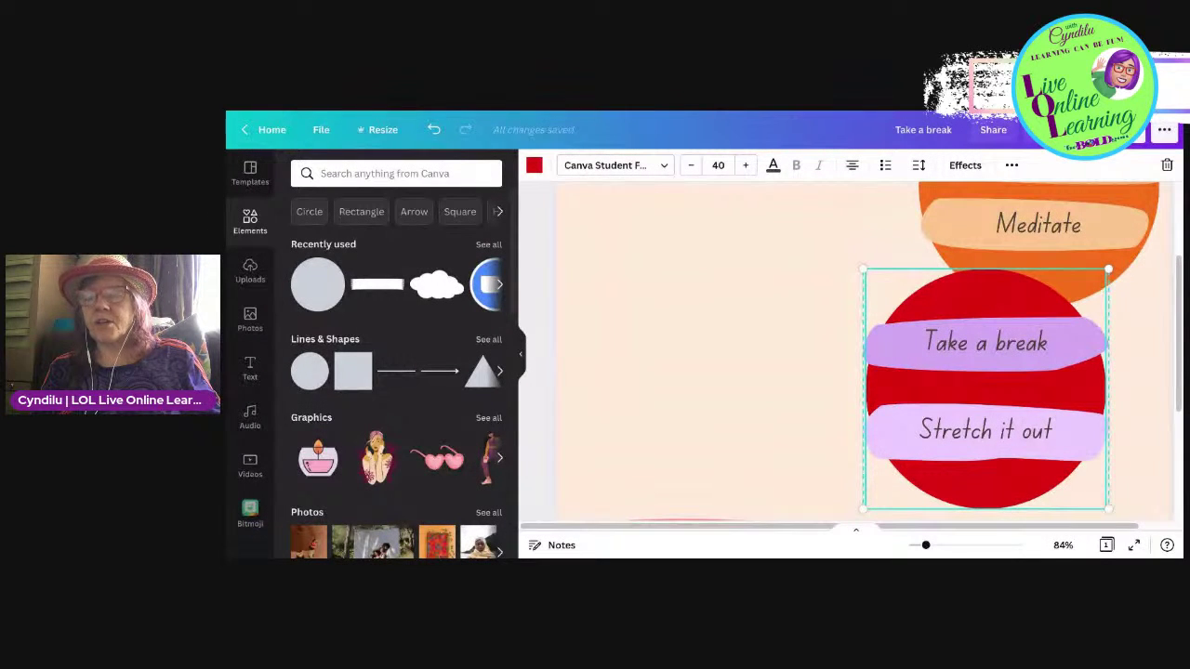
pyautogui.click(1087, 261)
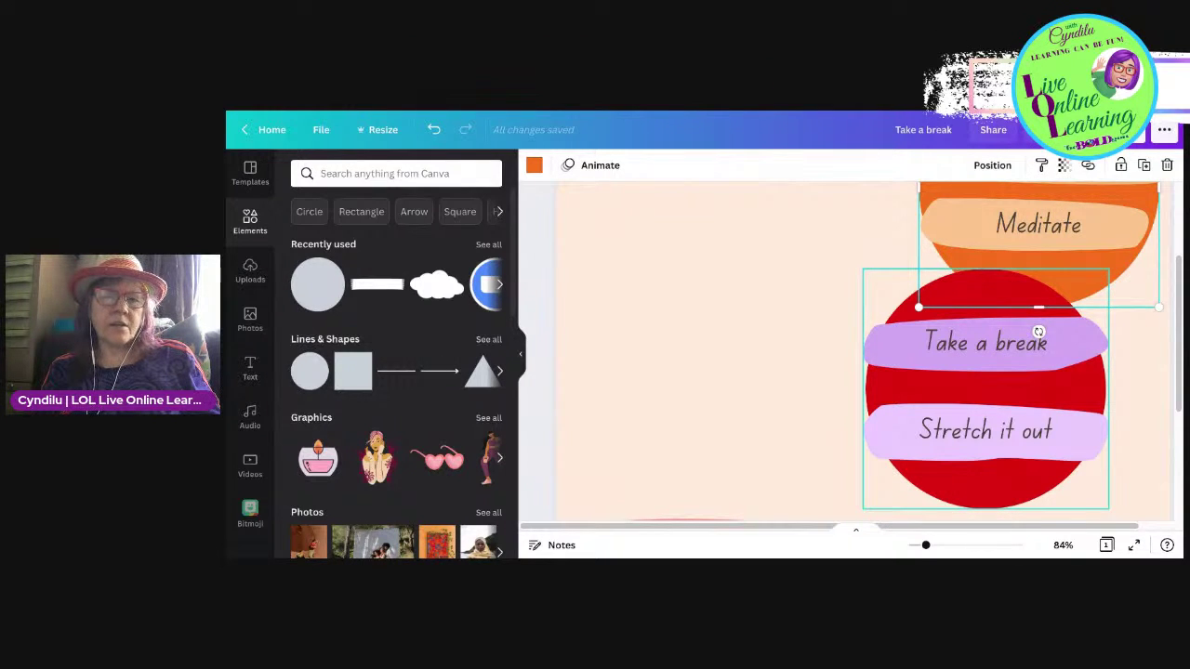
pyautogui.hotkey('ctrl', 'z')
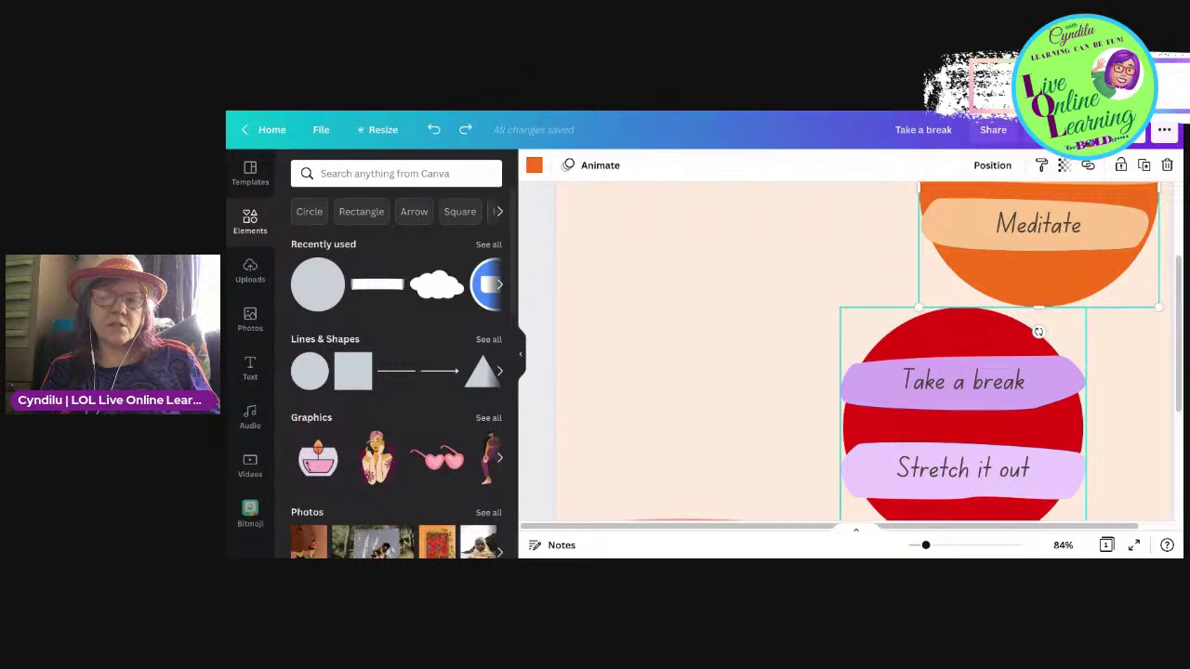
# Step: Step back through the recent edits to the red circle and its labels with undo, and restore them with redo
pyautogui.hotkey('ctrl', 'z')
pyautogui.click(858, 424)
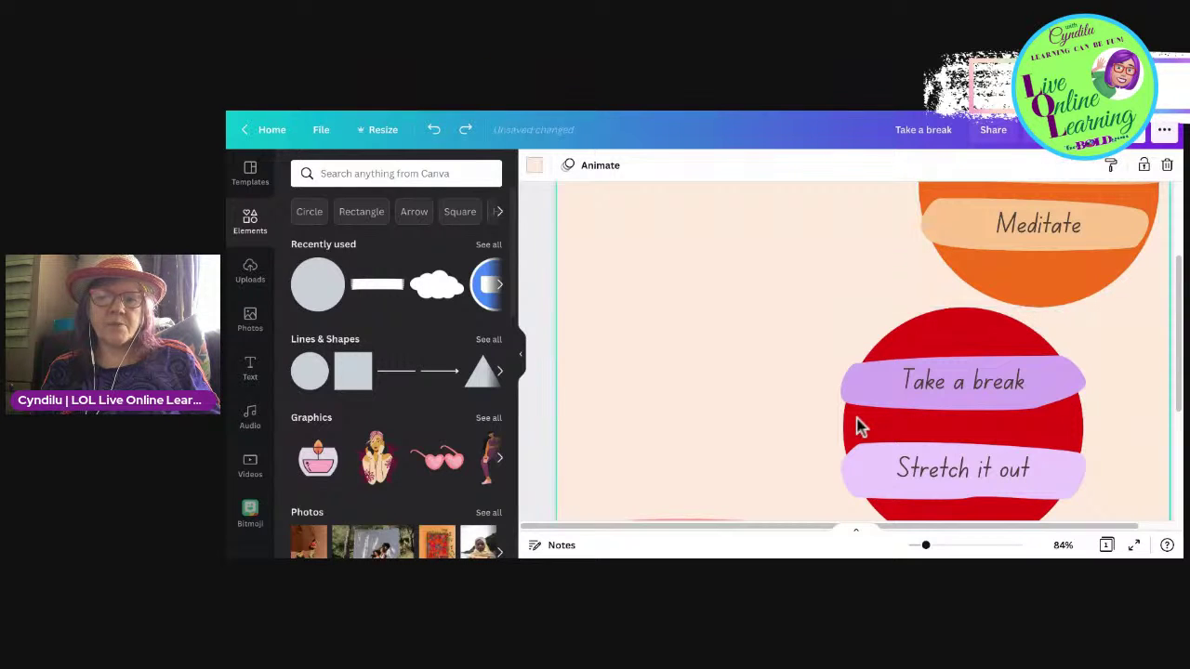
pyautogui.moveTo(963, 426)
pyautogui.mouseDown()
pyautogui.moveTo(983, 387)
pyautogui.moveTo(963, 424)
pyautogui.mouseUp()
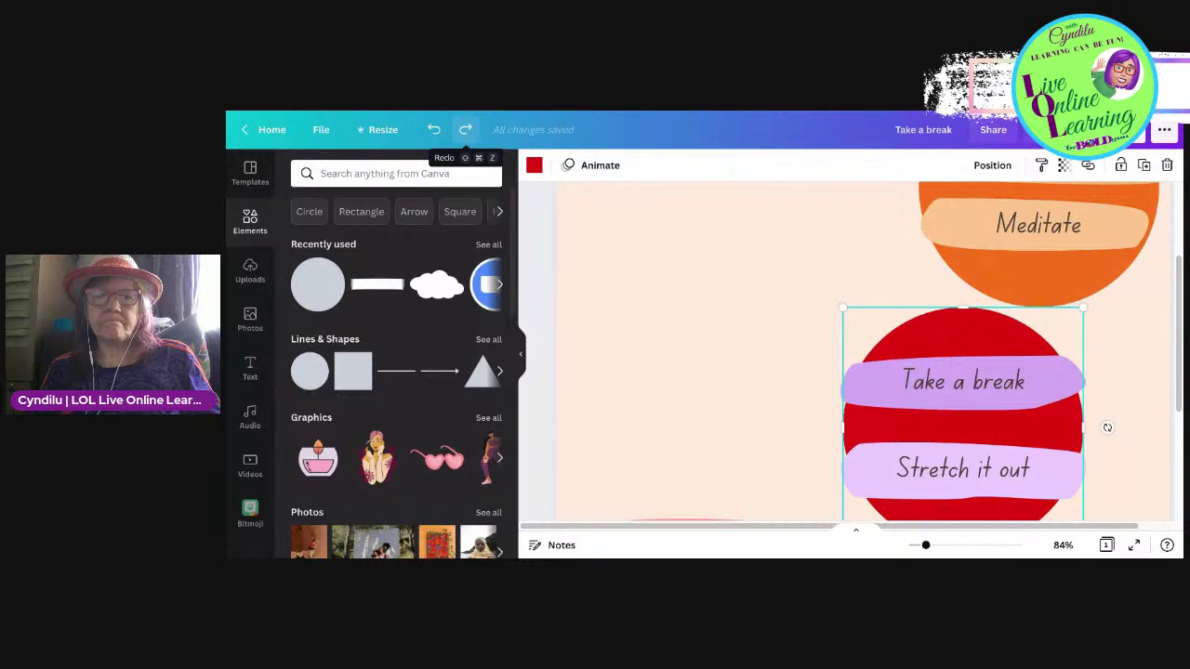
pyautogui.click(466, 129)
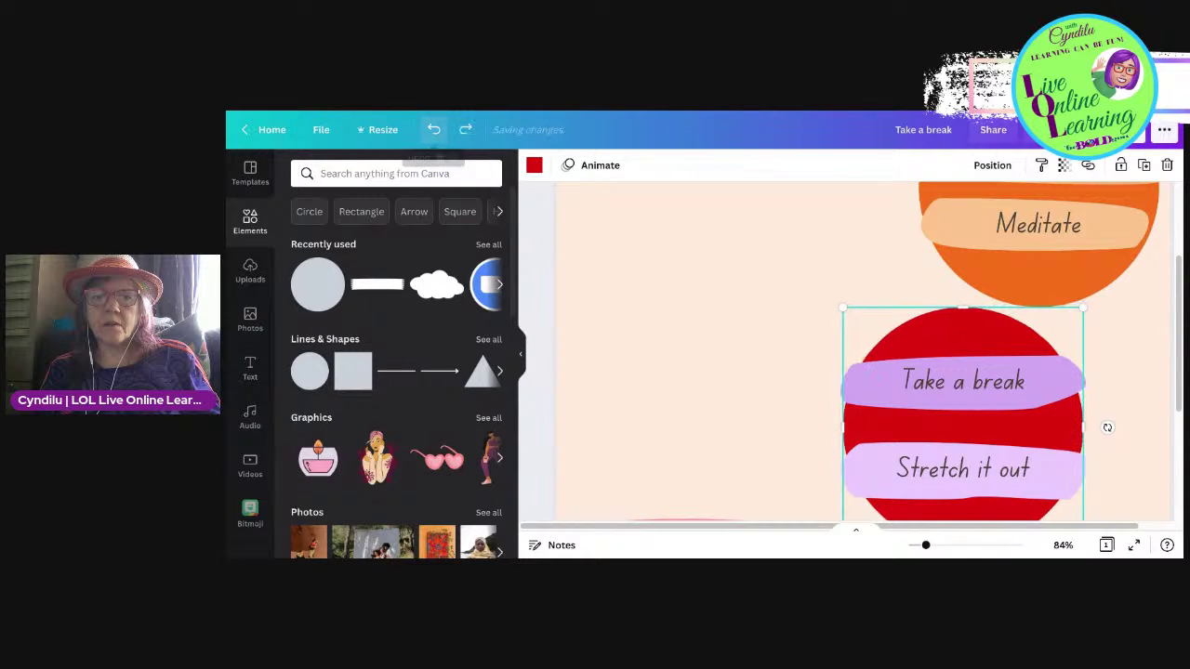
pyautogui.click(433, 130)
pyautogui.click(433, 129)
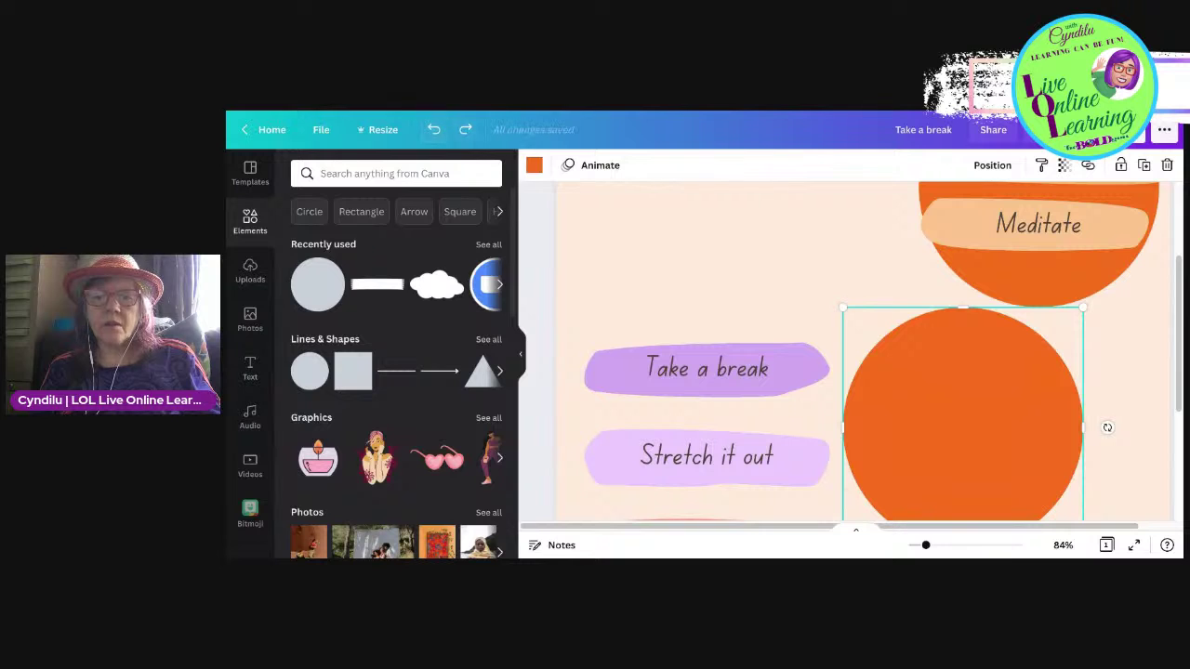
pyautogui.click(466, 129)
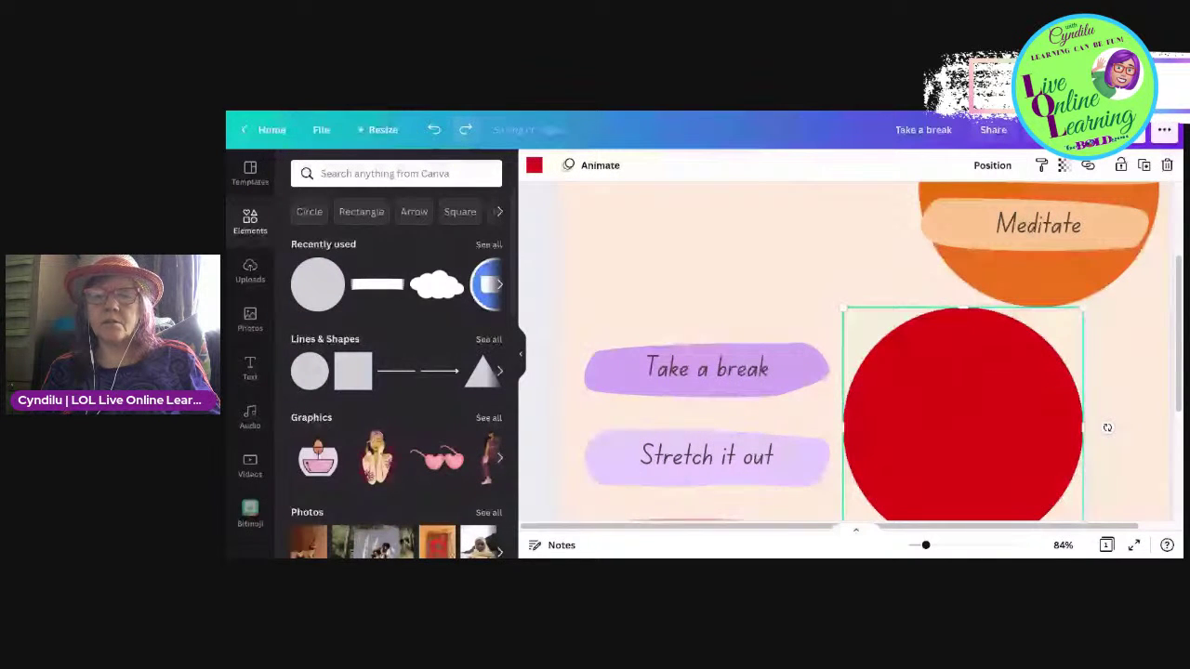
pyautogui.click(466, 129)
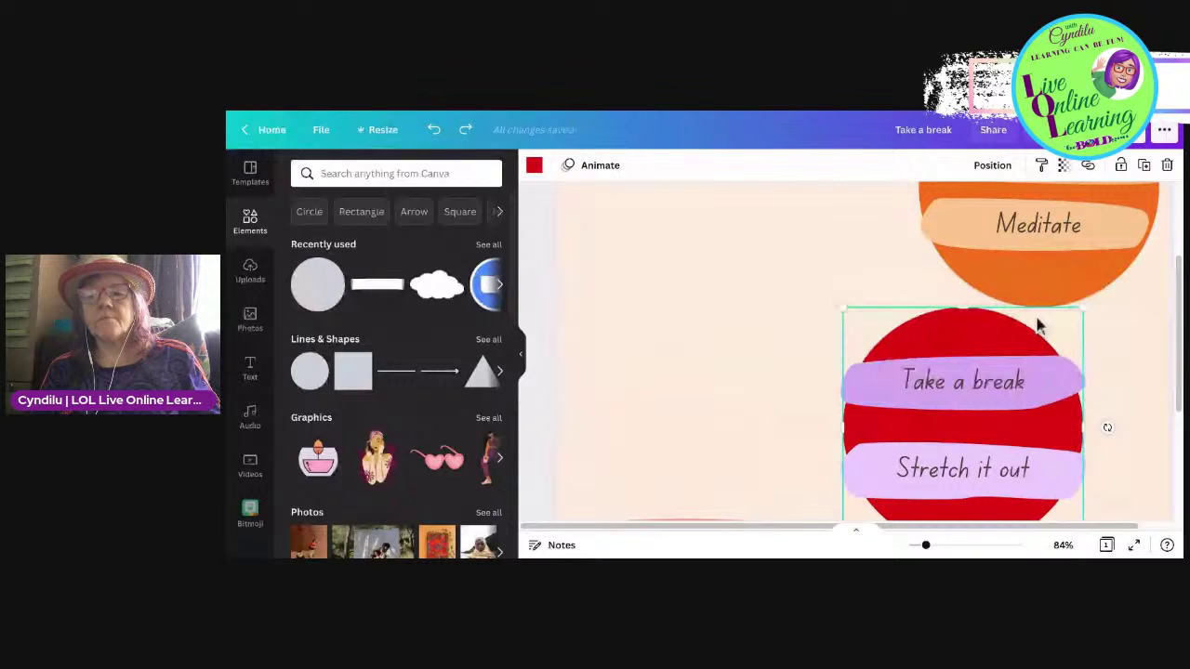
# Step: Group the red circle with "Take a break" and "Stretch it out", and overlap the group with the orange circle's lower edge
pyautogui.moveTo(823, 324); pyautogui.dragTo(978, 439)
pyautogui.hotkey('ctrl', 'g')
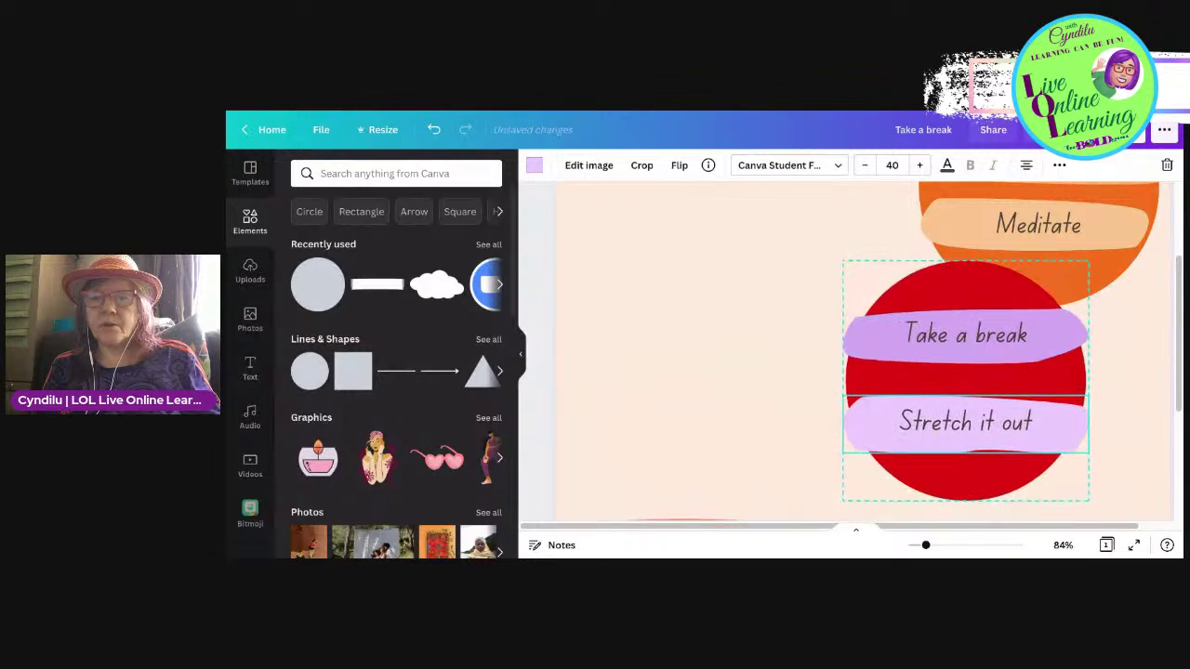
pyautogui.click(828, 525)
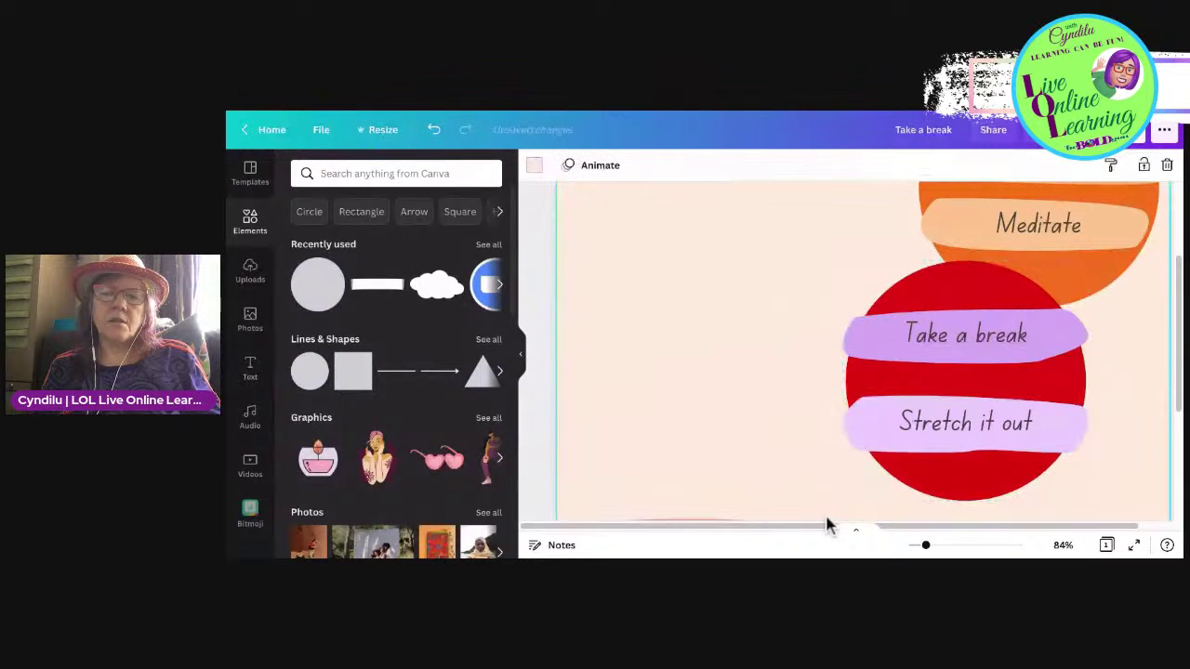
# Step: Select the orange and red circles with all their labels and move them together down from the page's upper edge
pyautogui.scroll(1, 827, 520)
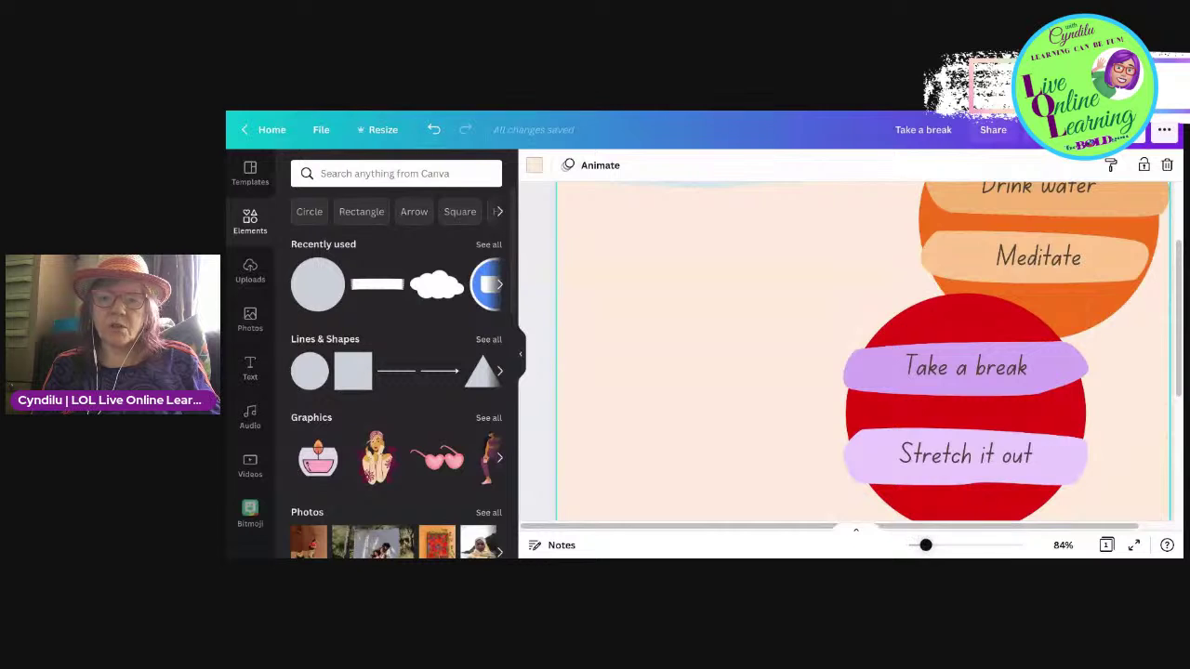
pyautogui.scroll(-5, 826, 353)
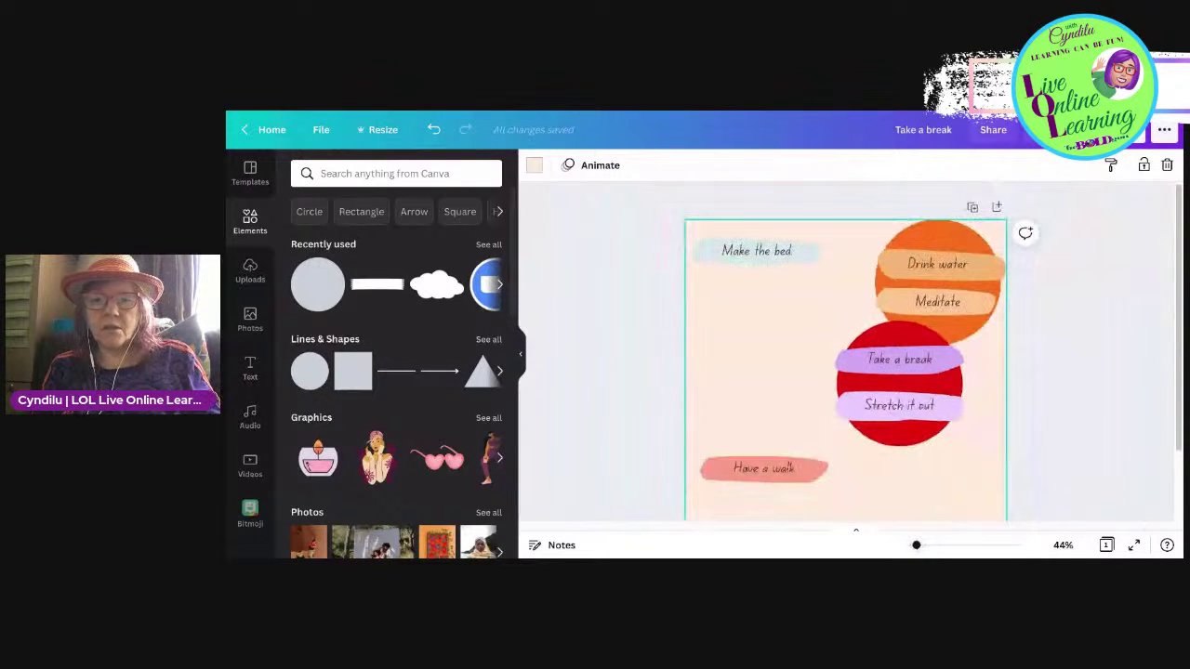
pyautogui.moveTo(1056, 420); pyautogui.dragTo(834, 278)
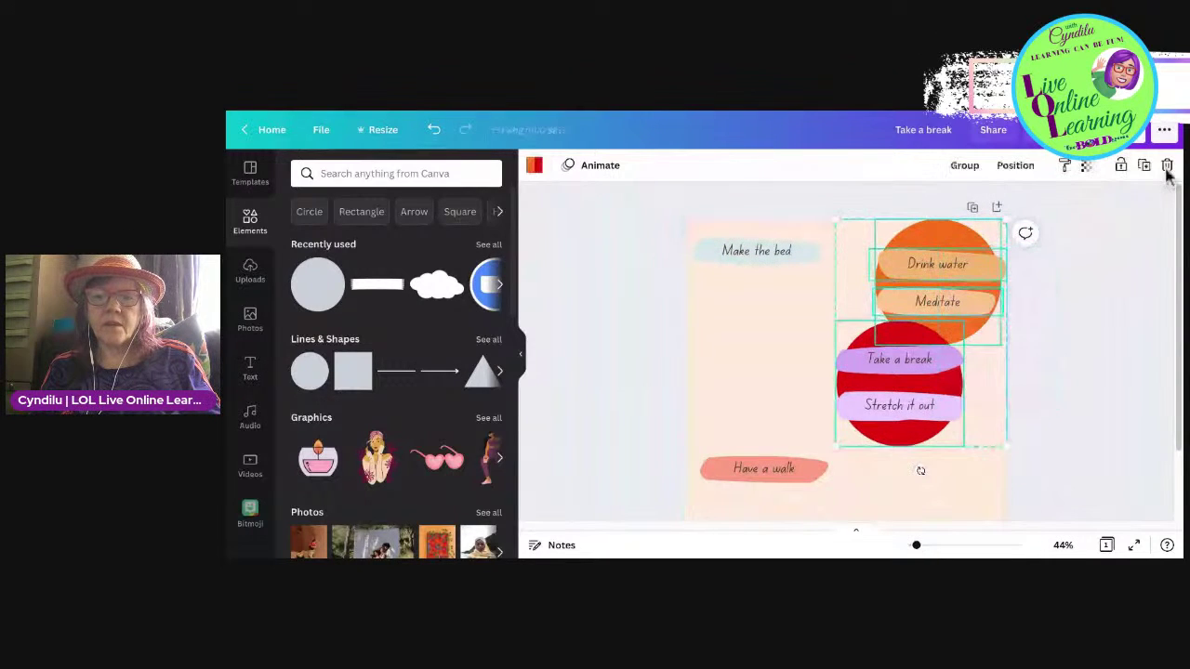
pyautogui.moveTo(1169, 177); pyautogui.dragTo(1171, 229)
# Step: Delete the "Make the bed" and "Have a walk" labels, including their text and brush-stroke backgrounds
pyautogui.hotkey('ctrl', 'z')
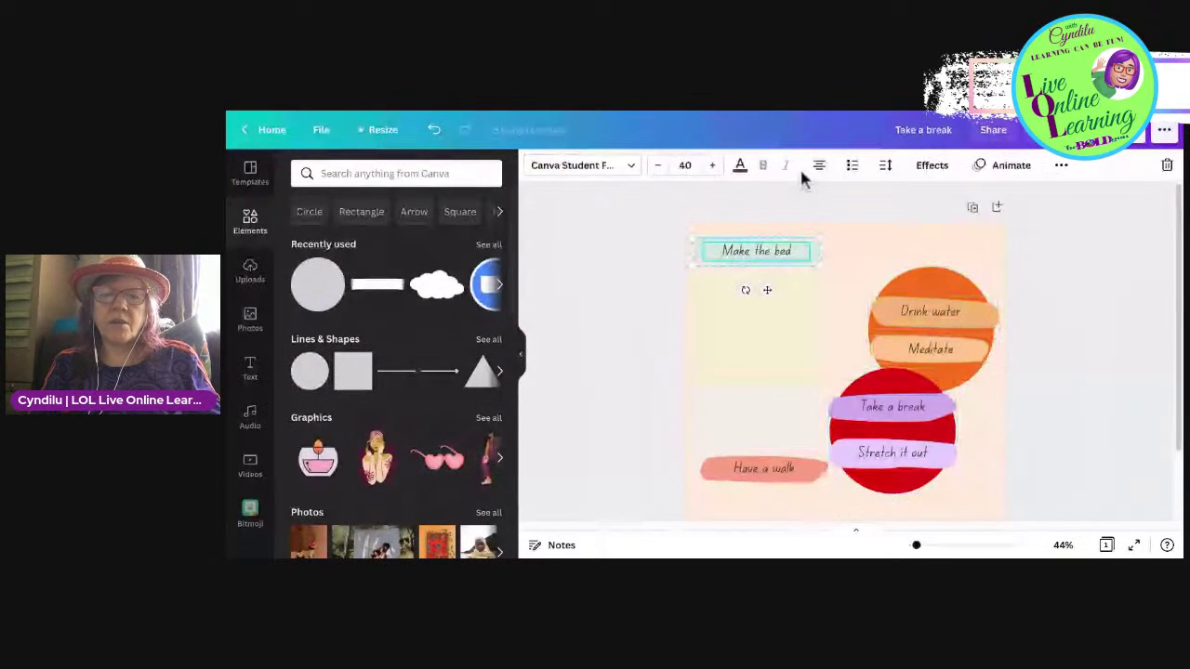
pyautogui.hotkey('ctrl', 'z')
pyautogui.press('Delete')
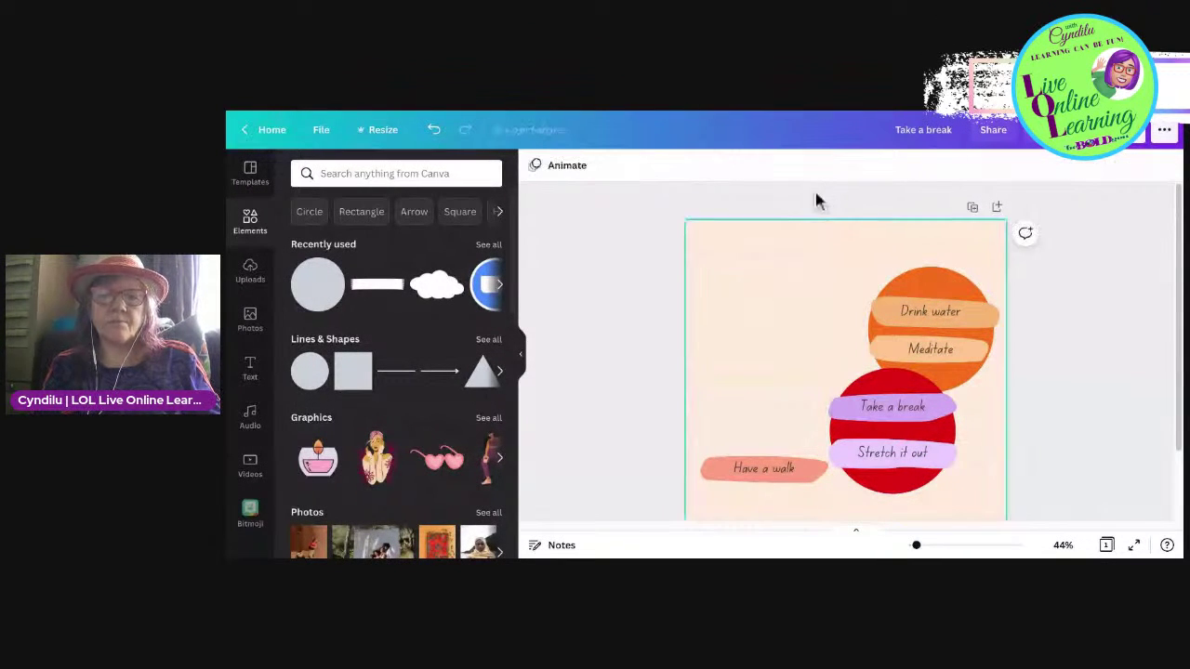
pyautogui.click(764, 468)
pyautogui.hotkey('ctrl', 'z')
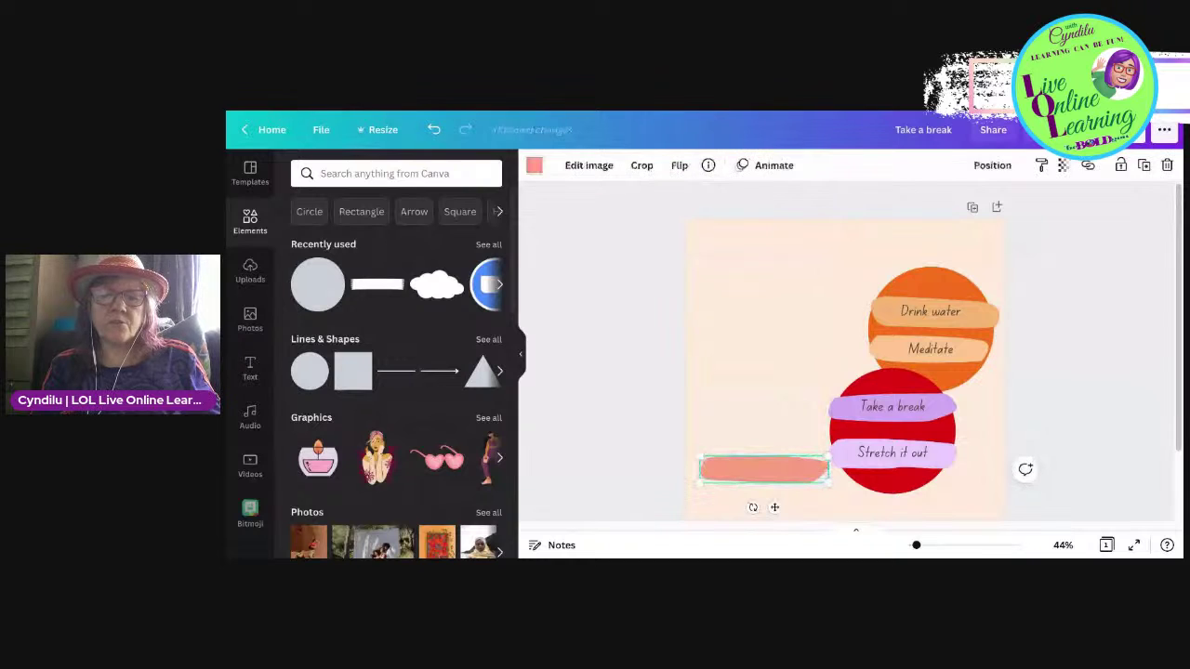
pyautogui.hotkey('ctrl', 'z')
pyautogui.hotkey('ctrl', 'z')
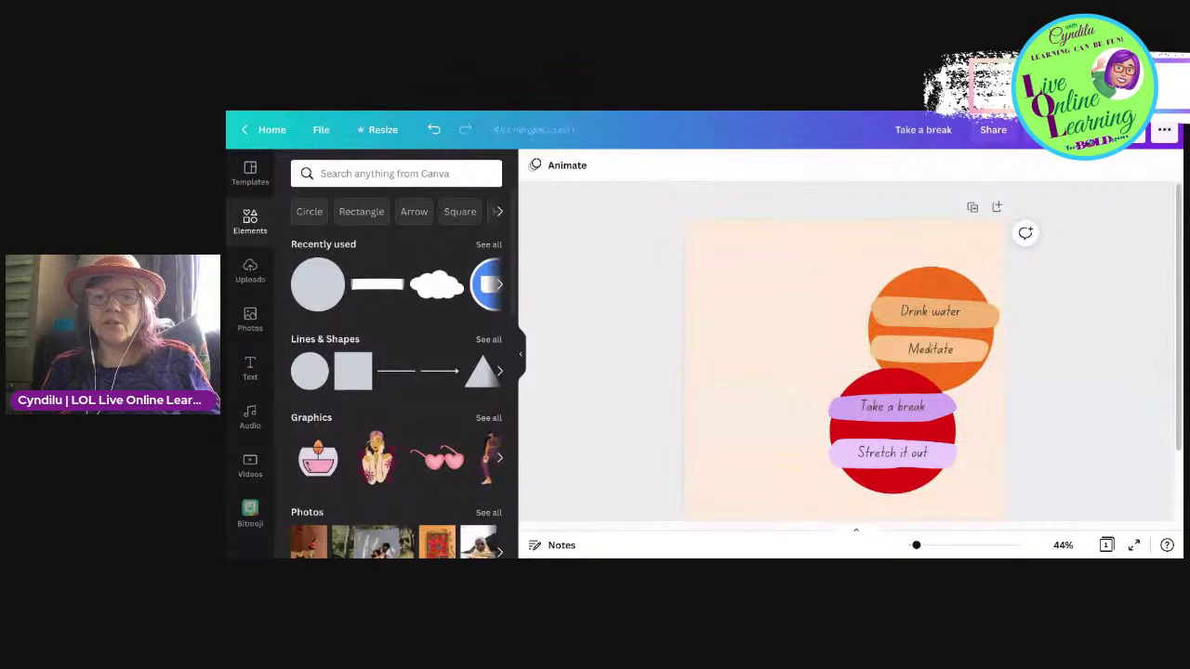
pyautogui.click(1068, 416)
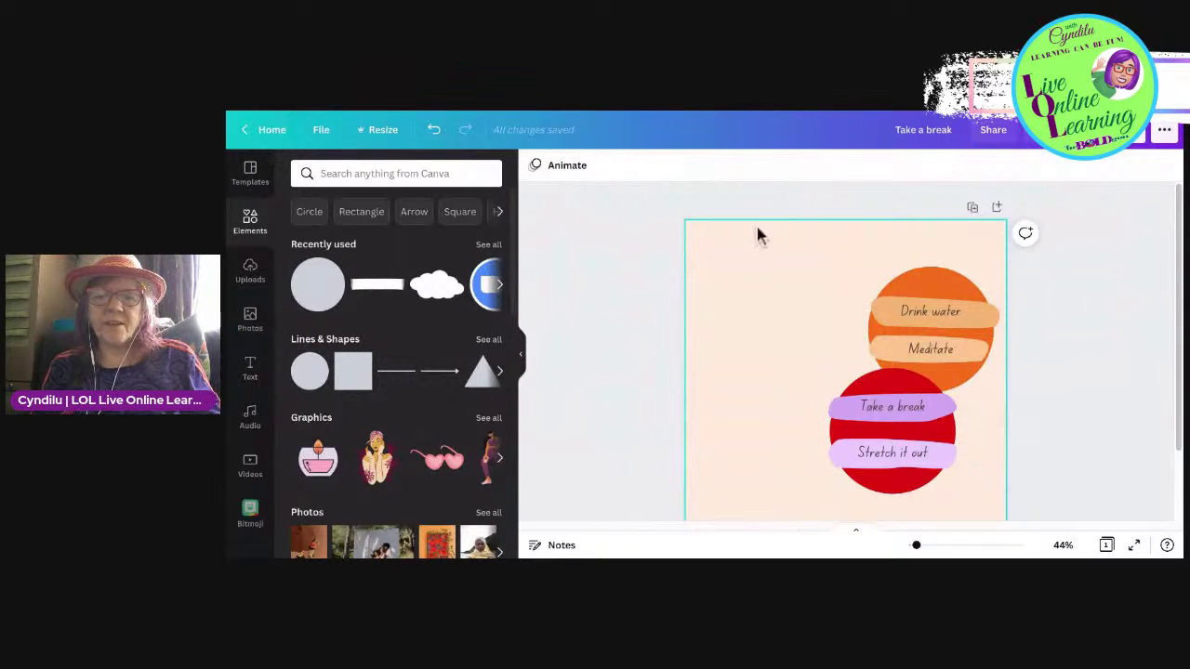
# Step: Move the two overlapping circles with their labels together a little lower and further left on the page
pyautogui.moveTo(809, 257); pyautogui.dragTo(910, 496)
pyautogui.moveTo(912, 194); pyautogui.dragTo(914, 193)
pyautogui.moveTo(929, 326); pyautogui.dragTo(928, 340)
pyautogui.hotkey('ctrl', 'z')
pyautogui.hotkey('ctrl', 'z')
pyautogui.hotkey('ctrl', 'z')
pyautogui.hotkey('ctrl', 'z')
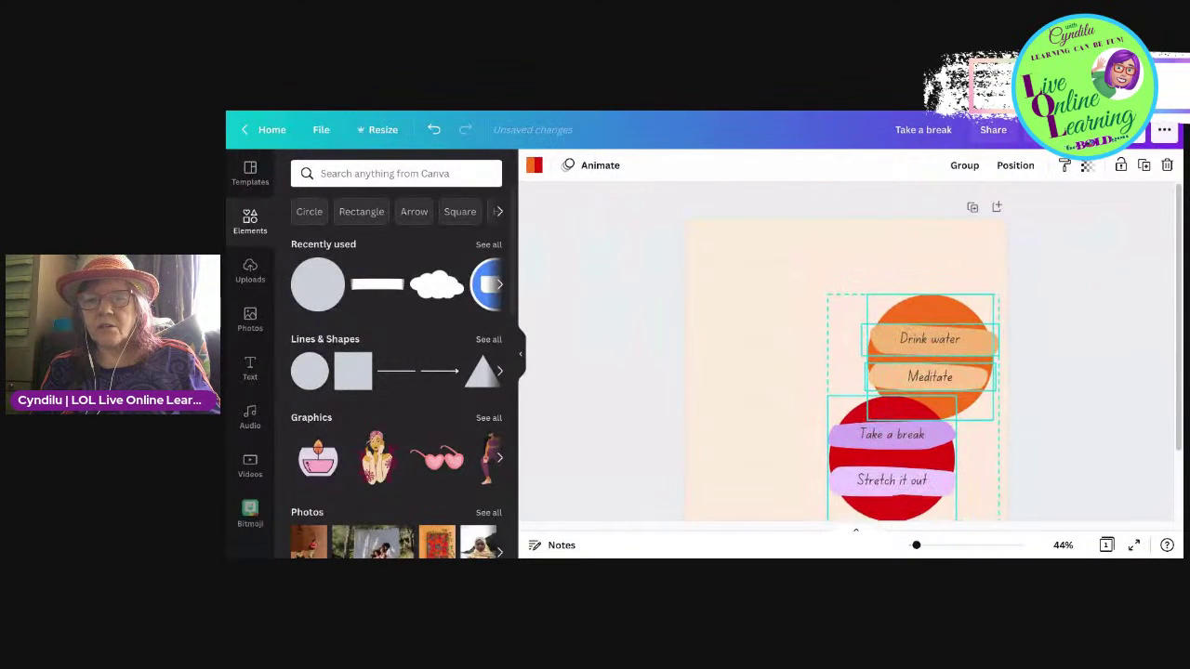
pyautogui.scroll(-2, 930, 353)
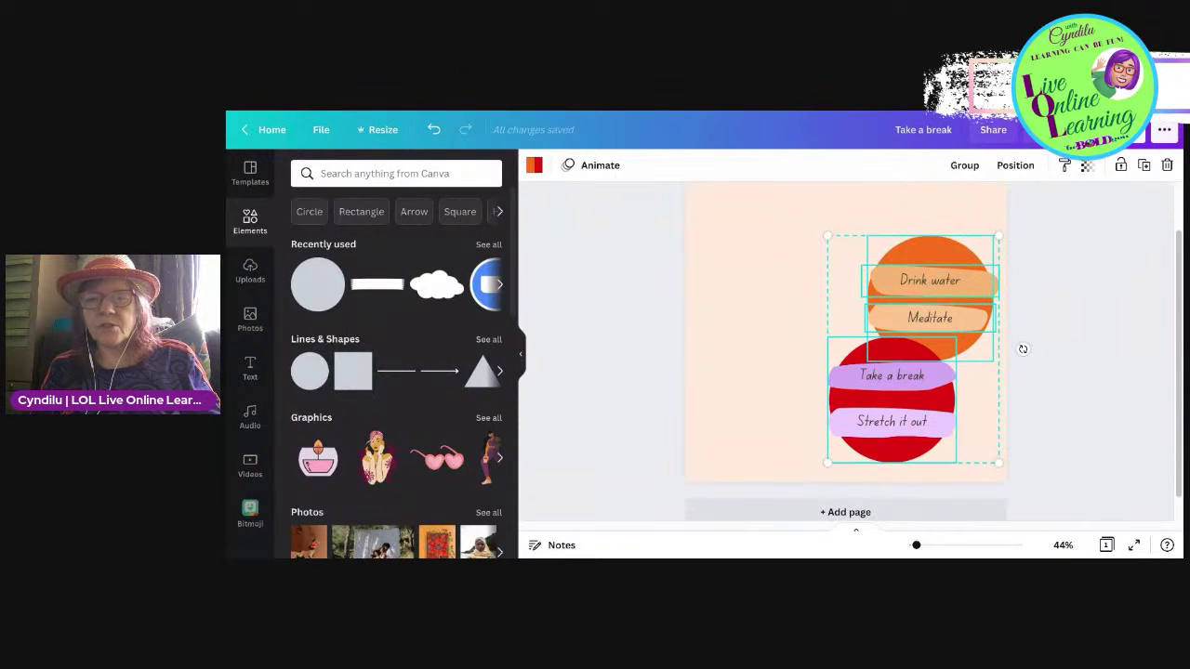
pyautogui.hotkey('ctrl', 'z')
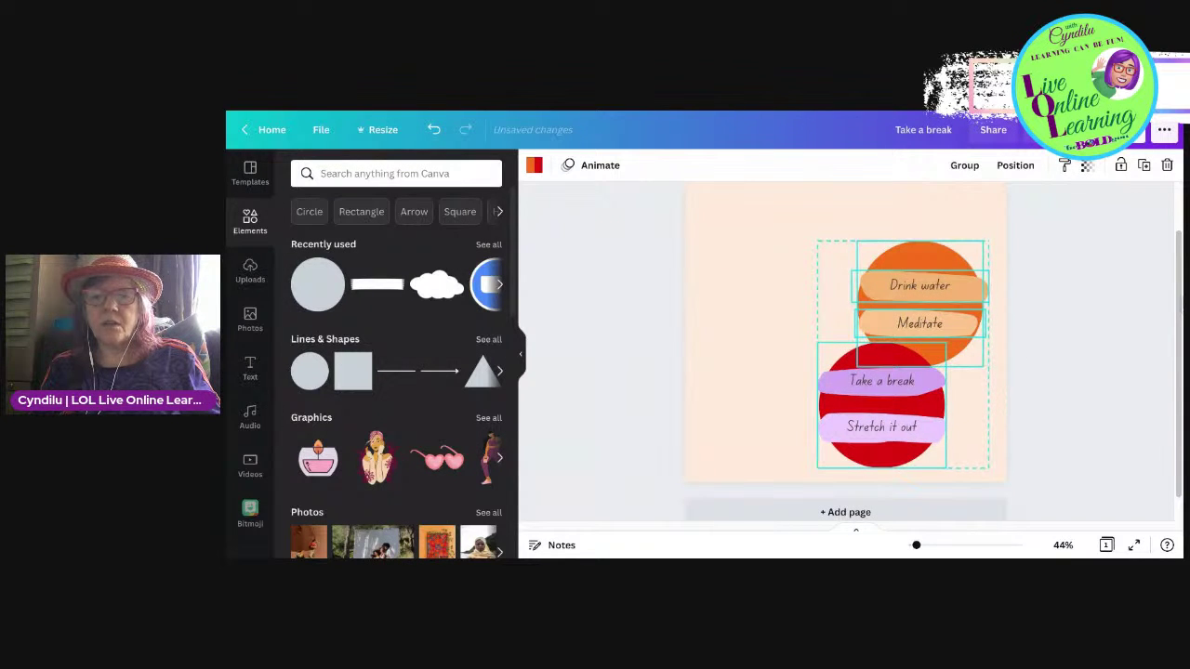
pyautogui.press('Escape')
pyautogui.scroll(2, 846, 353)
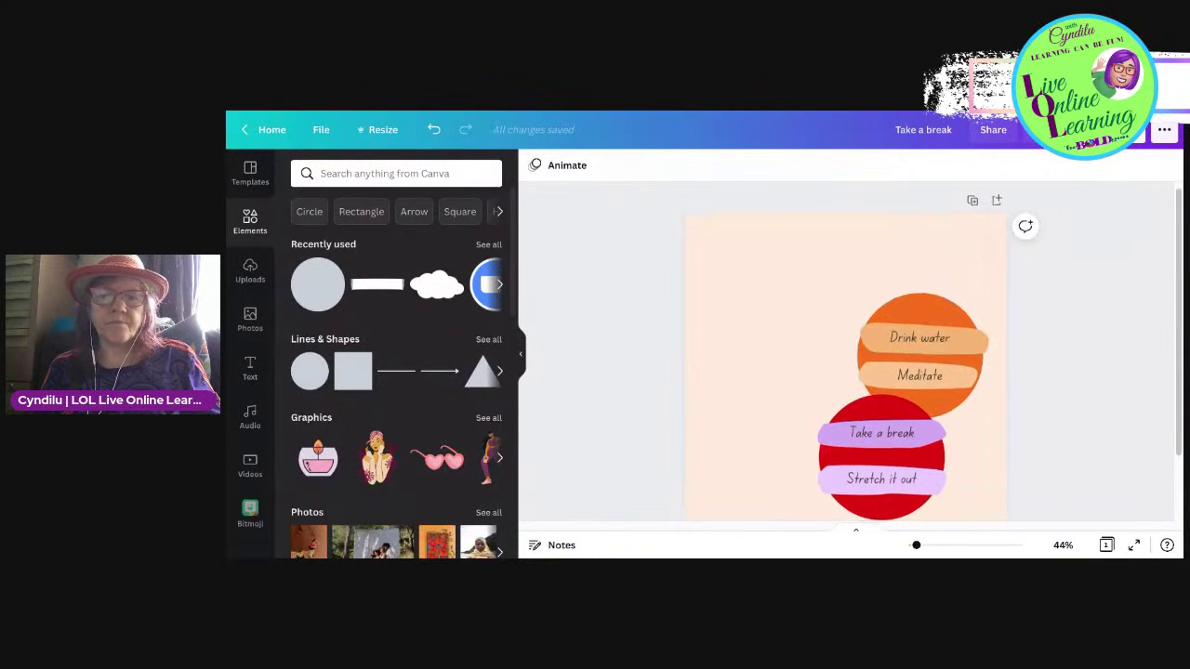
# Step: Open the colour choices for the orange circle and switch the brand kit to Live Online Learning
pyautogui.scroll(-1, 642, 288)
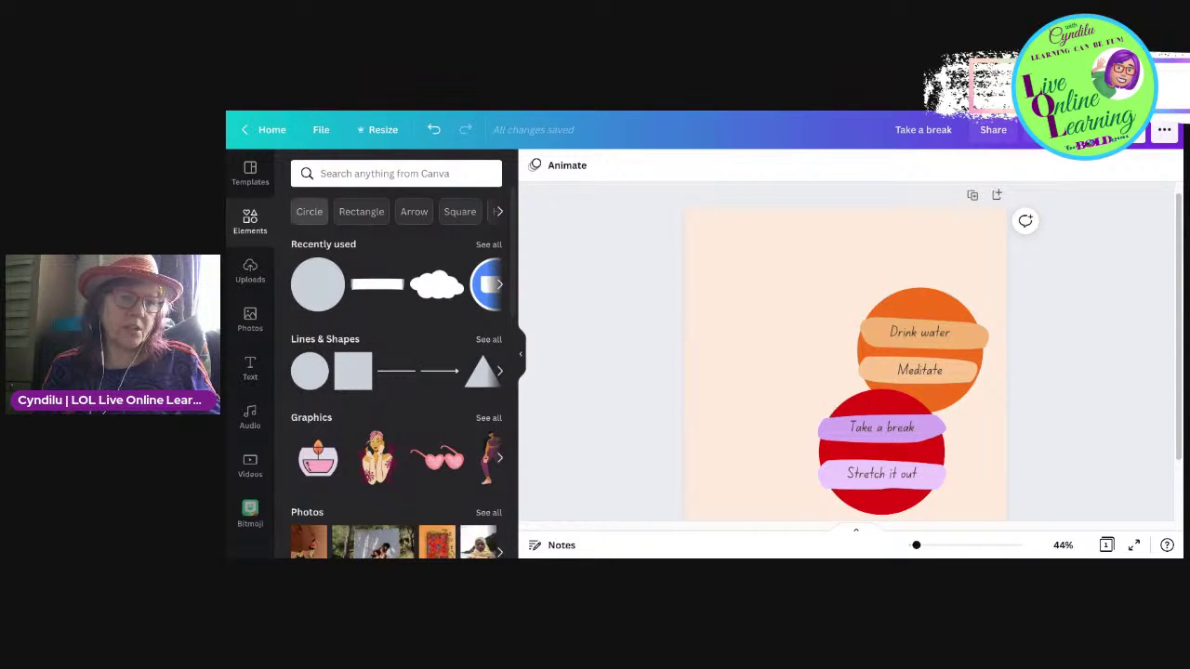
pyautogui.click(932, 306)
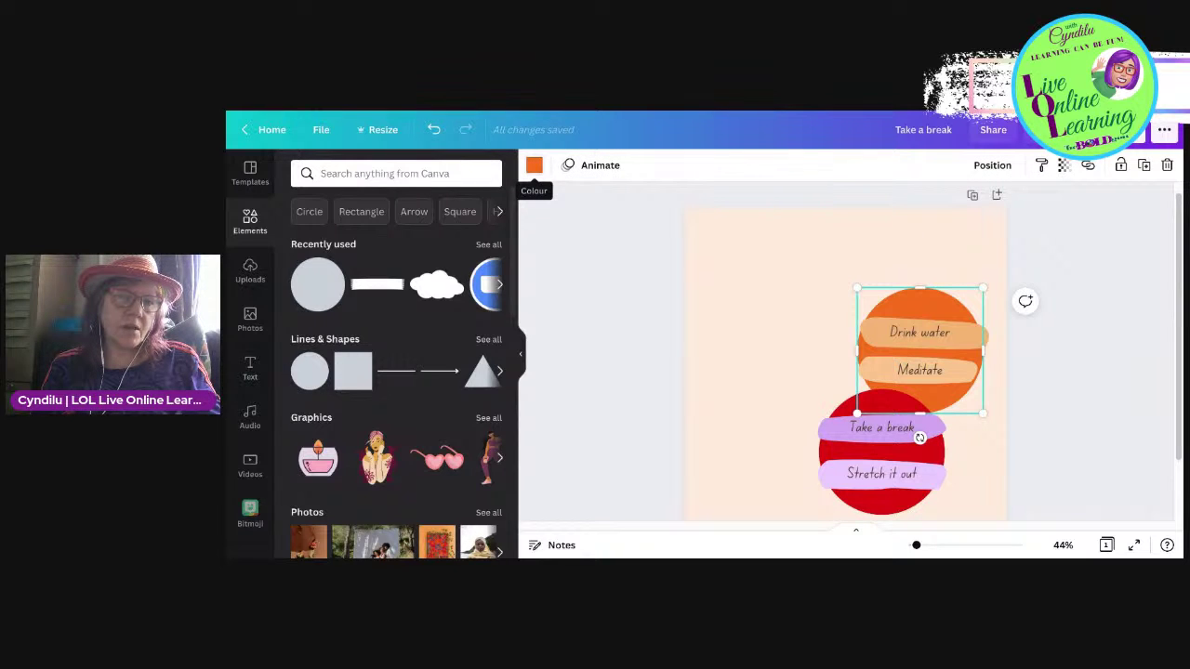
pyautogui.click(533, 165)
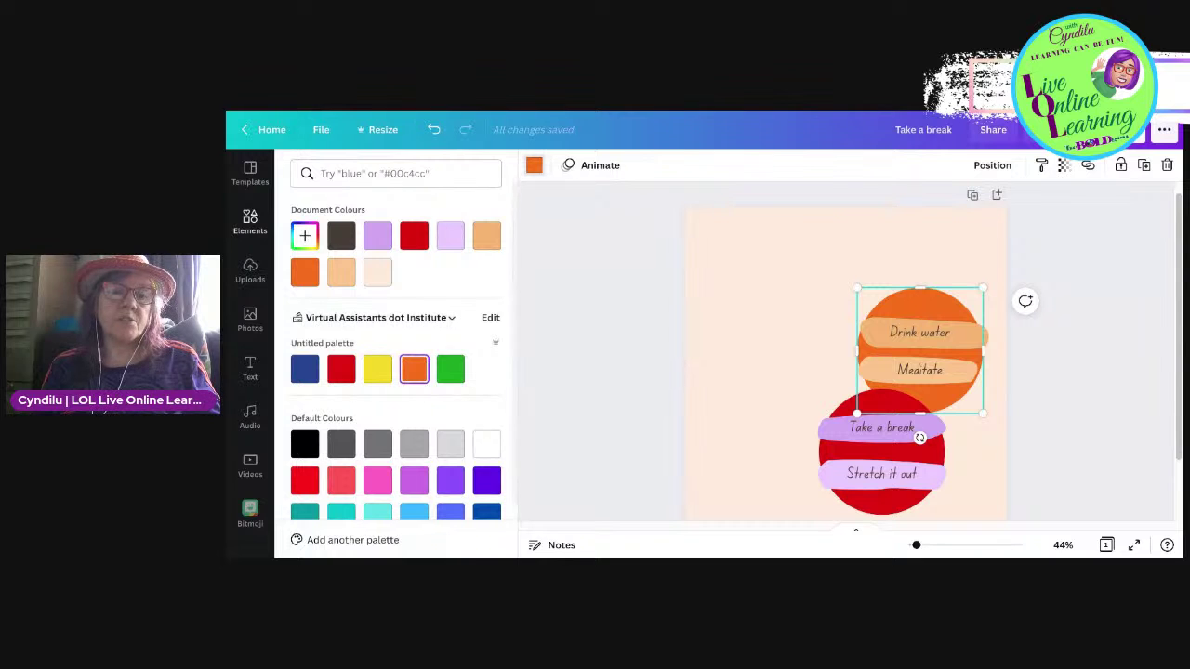
pyautogui.click(374, 318)
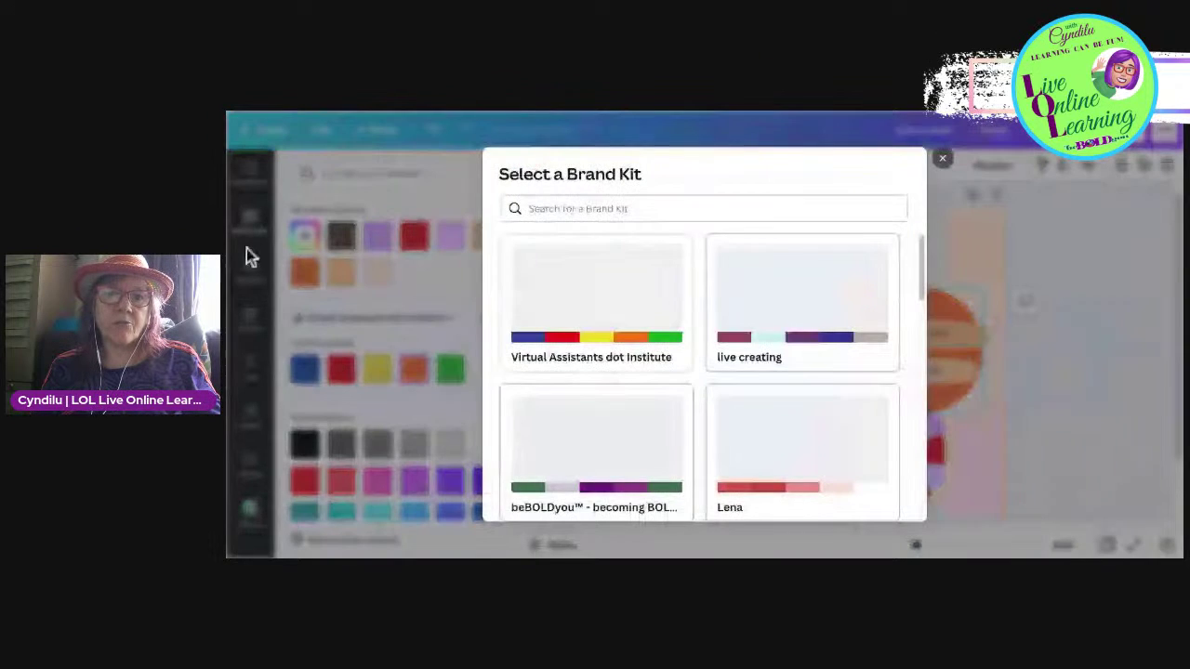
pyautogui.scroll(-2, 548, 451)
pyautogui.scroll(-4, 549, 450)
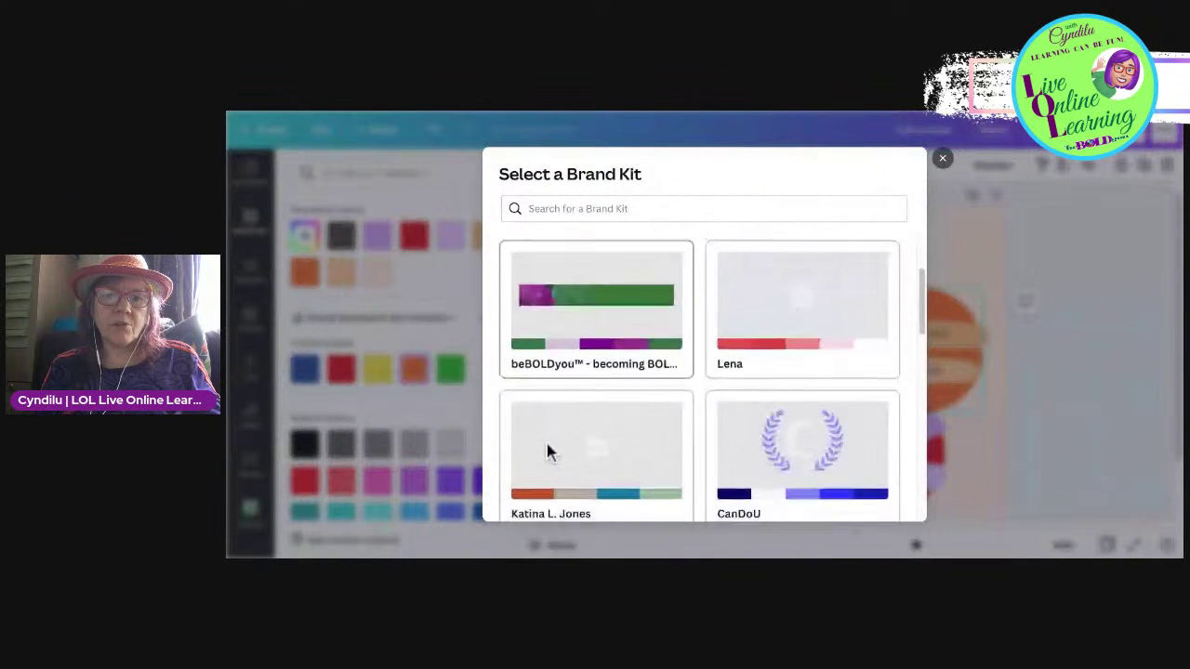
pyautogui.click(790, 262)
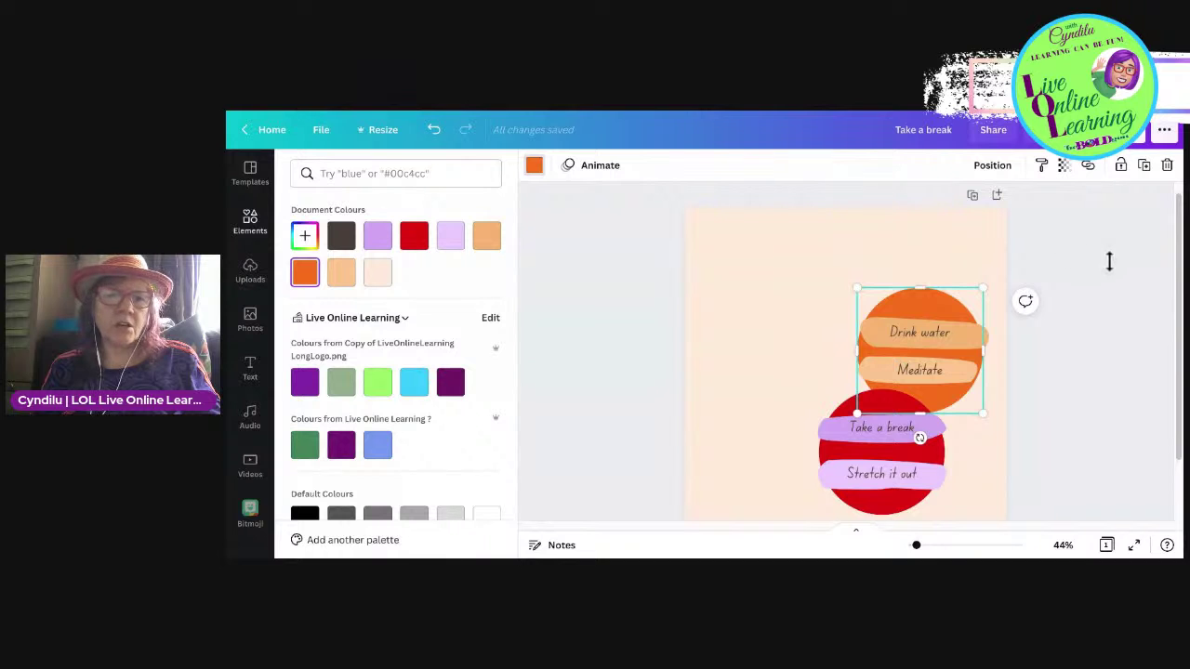
# Step: Colour the orange circle bright blue and the red circle dark purple from the Live Online Learning palette
pyautogui.click(413, 382)
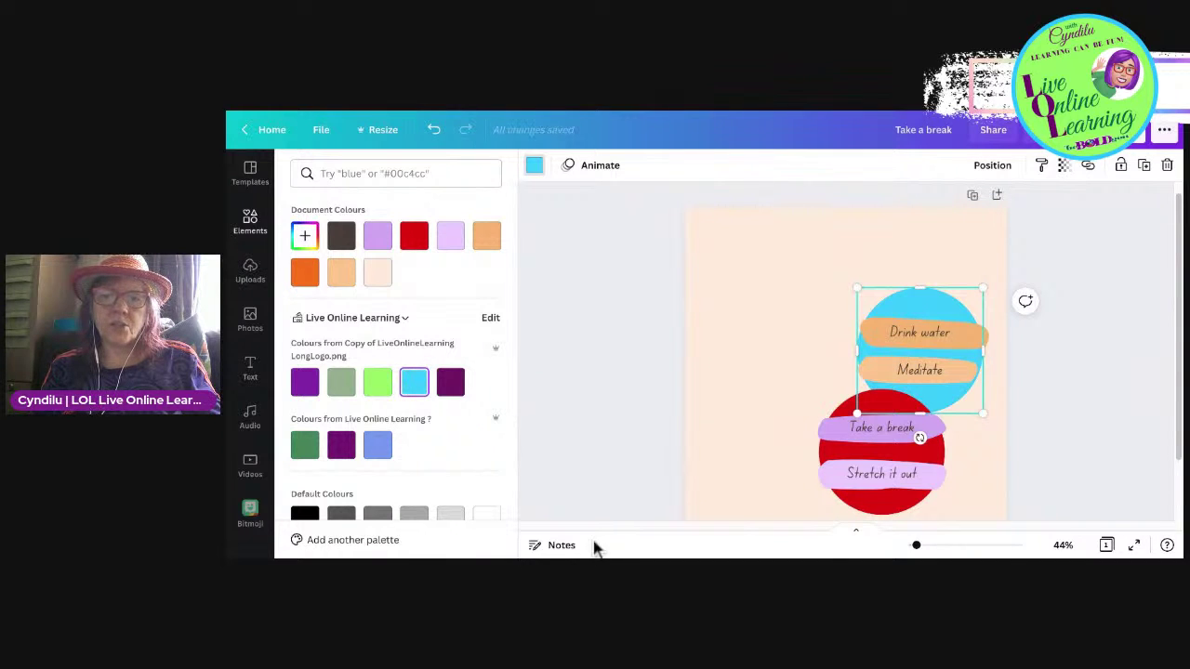
pyautogui.click(920, 438)
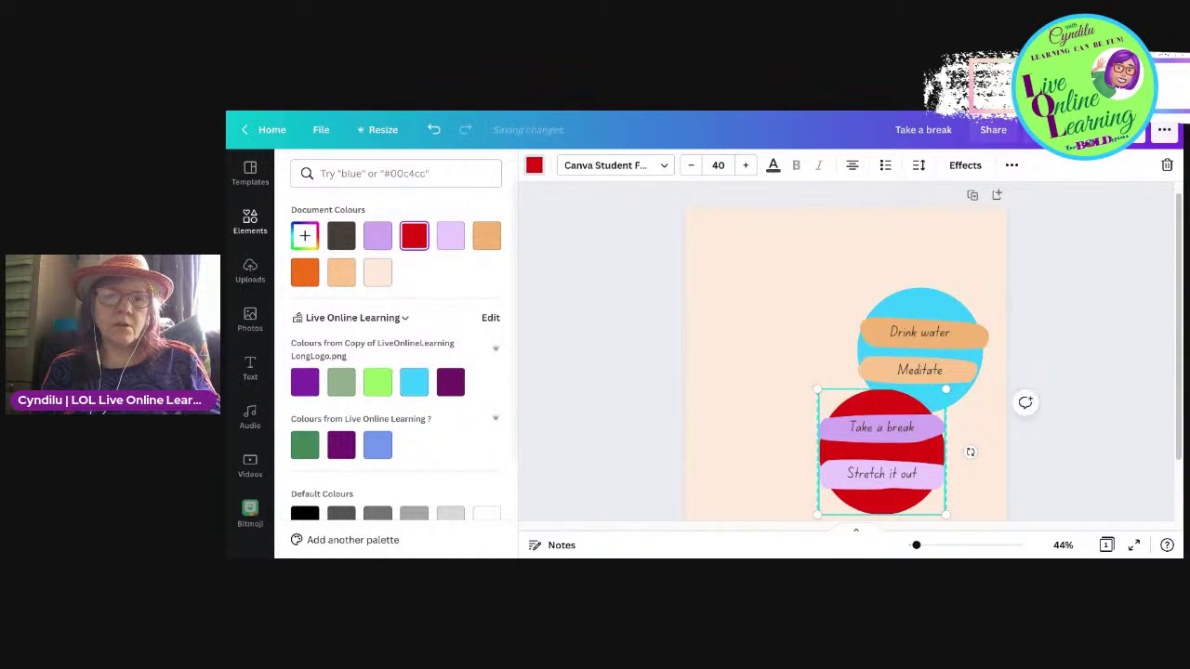
pyautogui.click(450, 382)
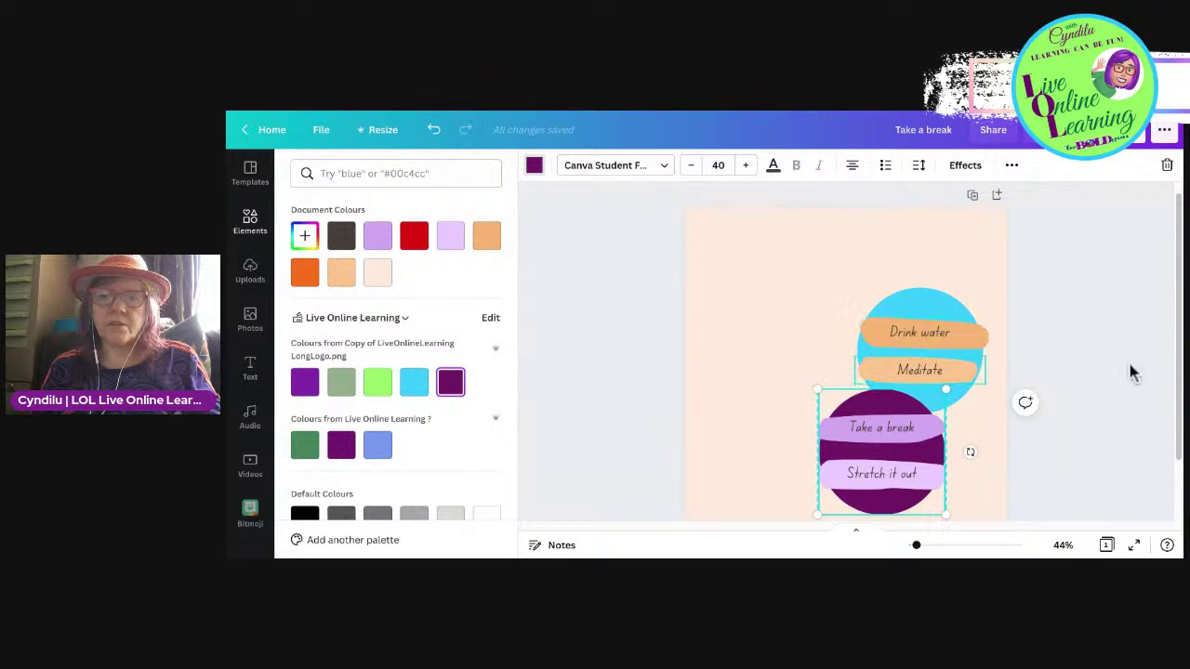
# Step: Colour the brush-stroke background of the "Meditate" label bright green from the Live Online Learning palette
pyautogui.click(919, 333)
pyautogui.press('Tab')
pyautogui.press('Tab')
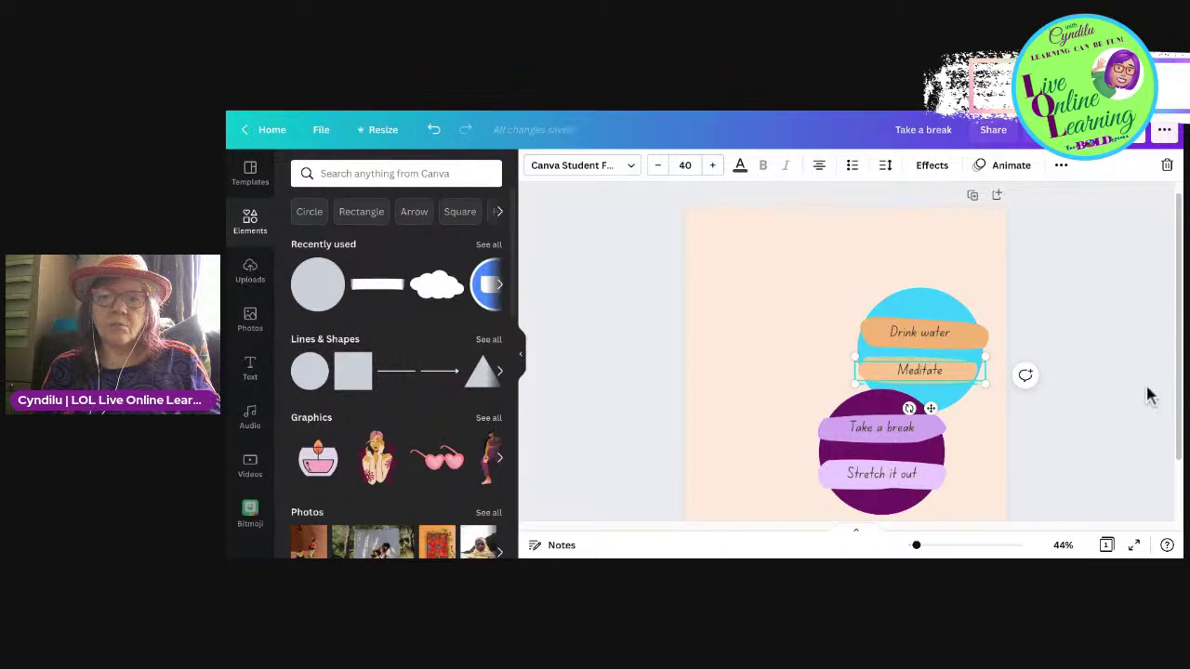
pyautogui.press('Tab')
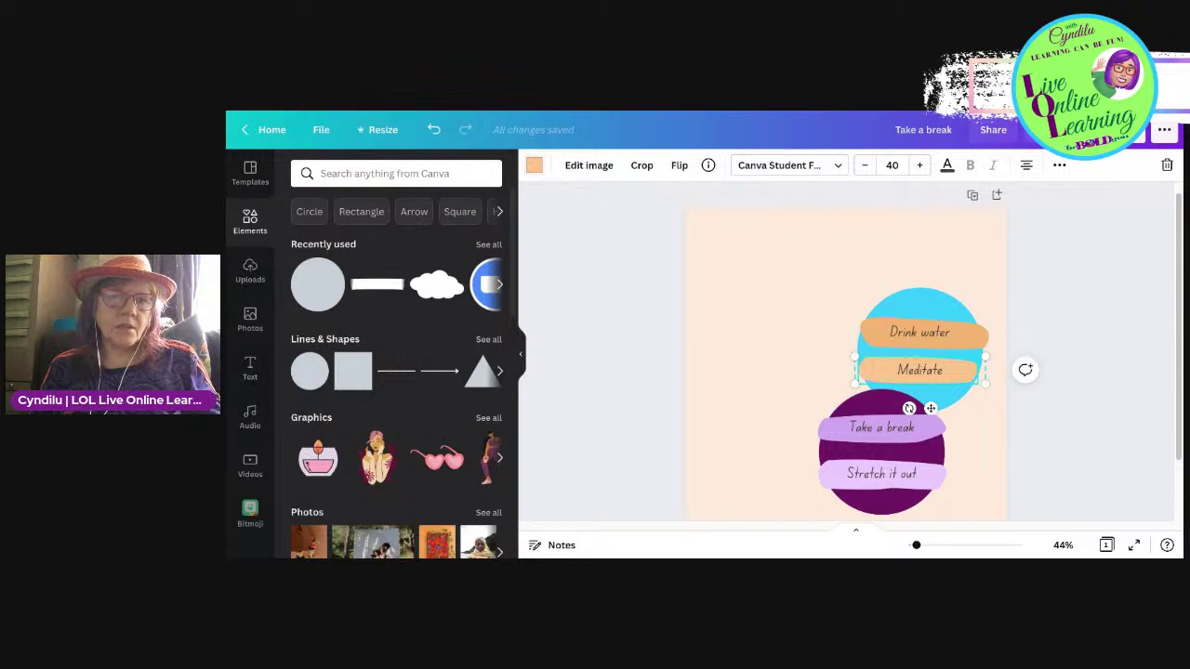
pyautogui.click(533, 165)
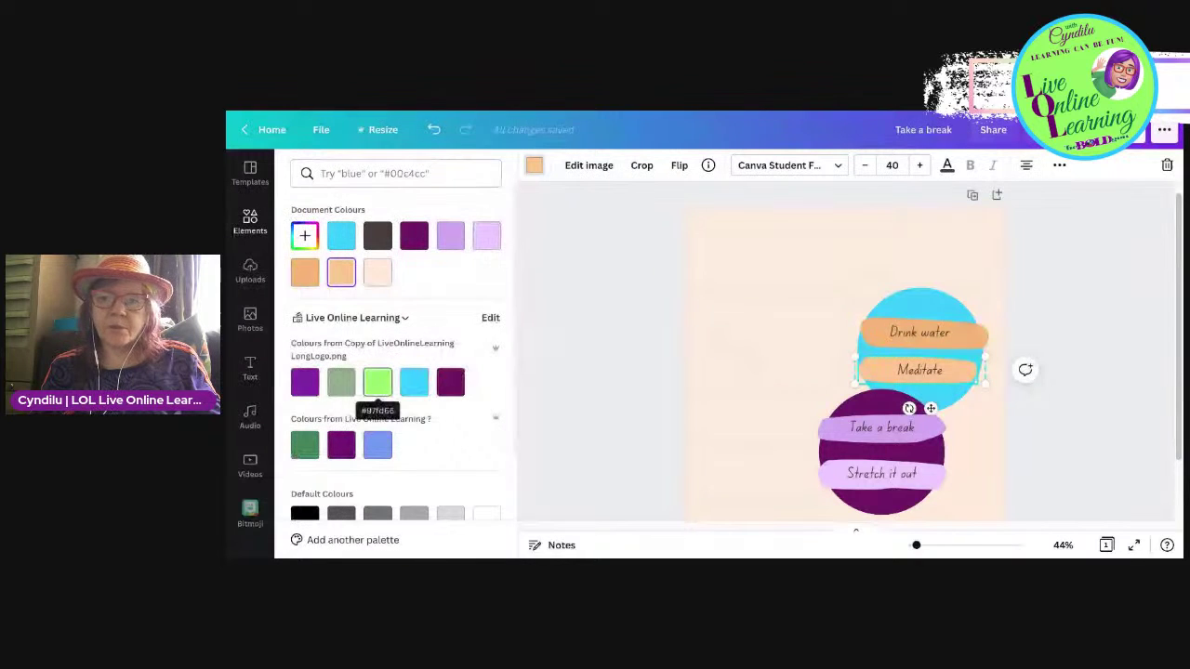
pyautogui.click(378, 382)
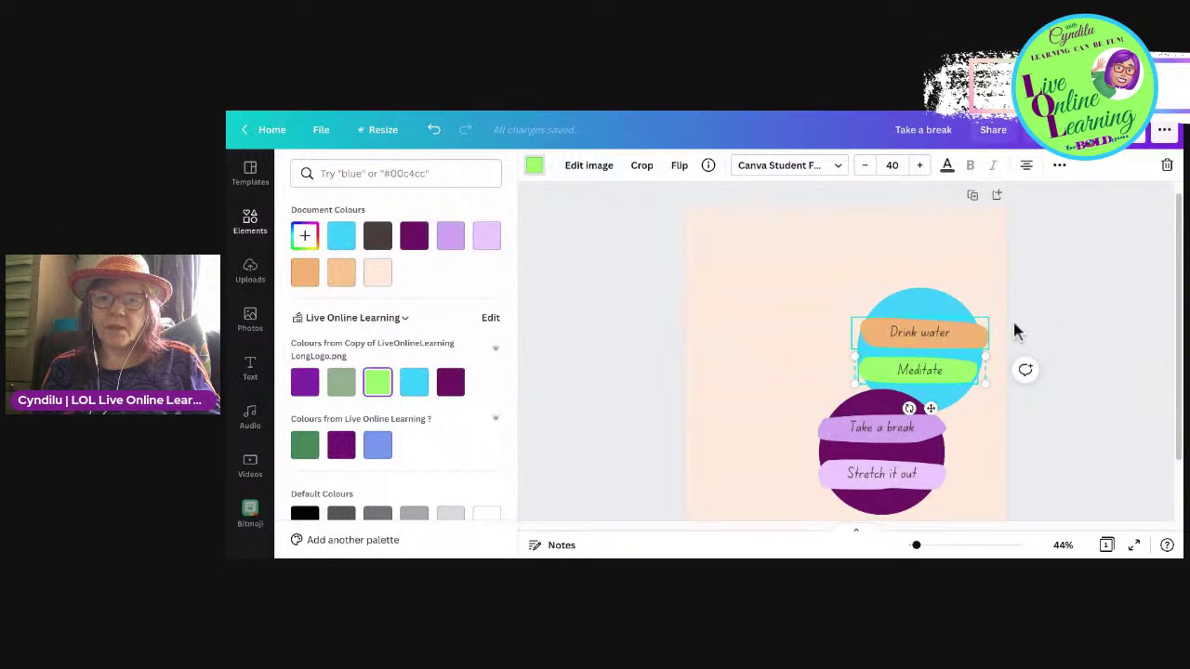
# Step: Give the "Drink water" label's background the same bright green brand colour as "Meditate"
pyautogui.click(977, 331)
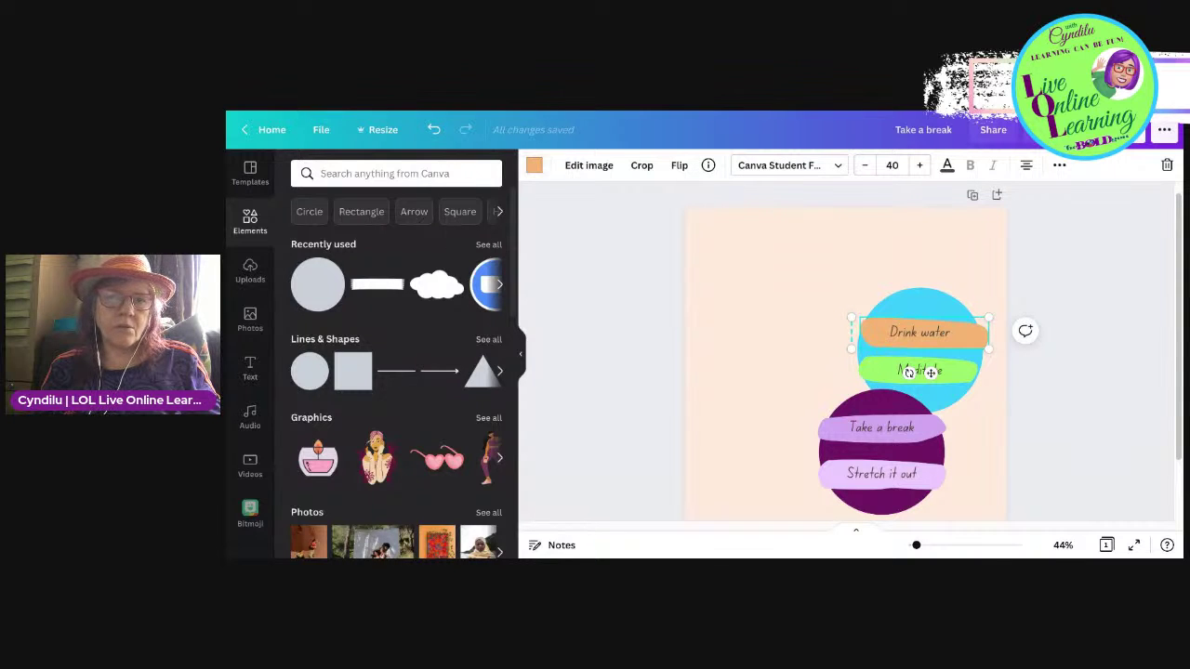
pyautogui.click(534, 164)
pyautogui.click(377, 382)
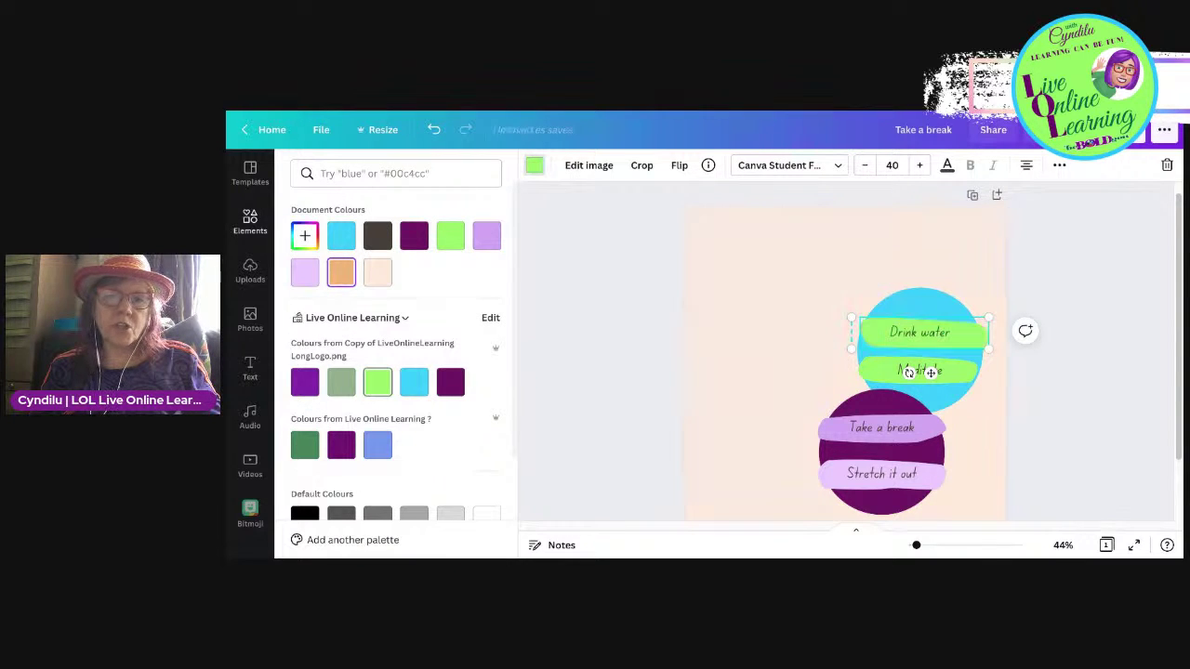
# Step: Add a text box near the top of the page, enlarge it to font size 102, and enter "Created LIVE in Clubhouse"
pyautogui.click(517, 261)
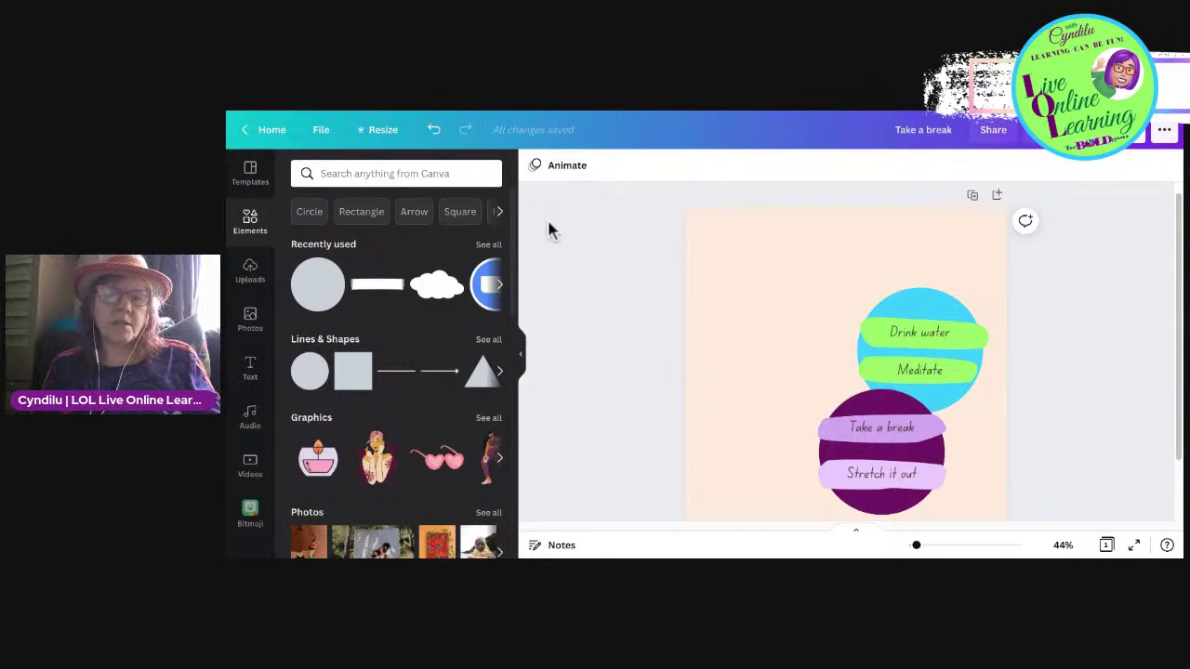
pyautogui.press('t')
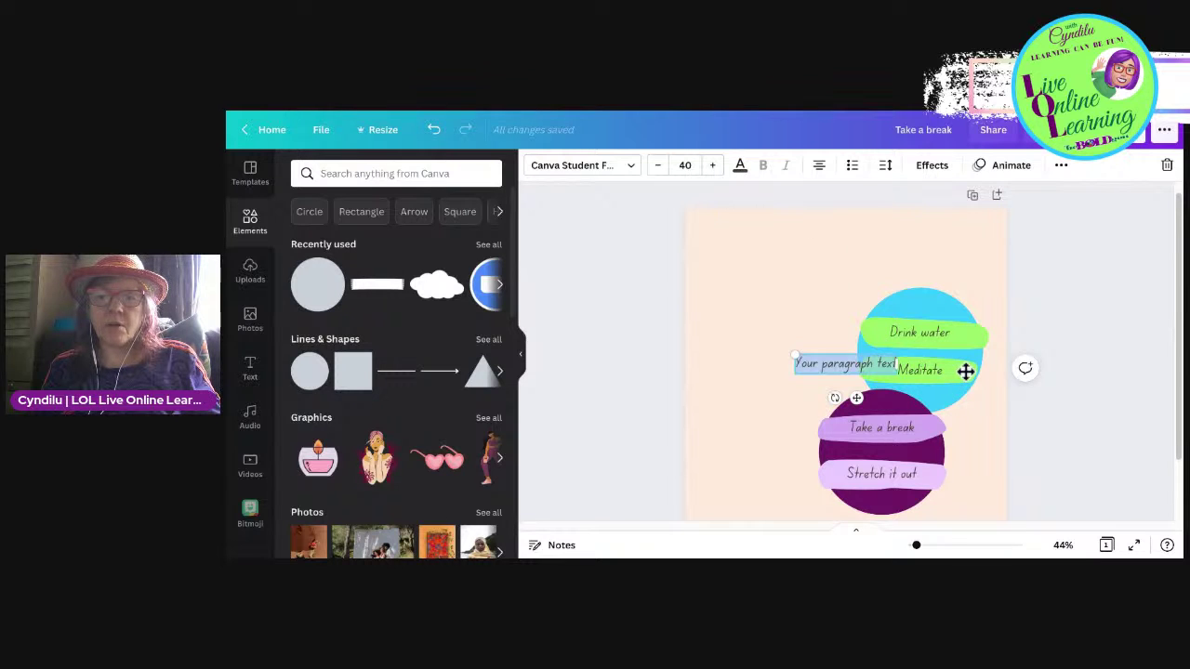
pyautogui.moveTo(856, 398); pyautogui.dragTo(977, 288)
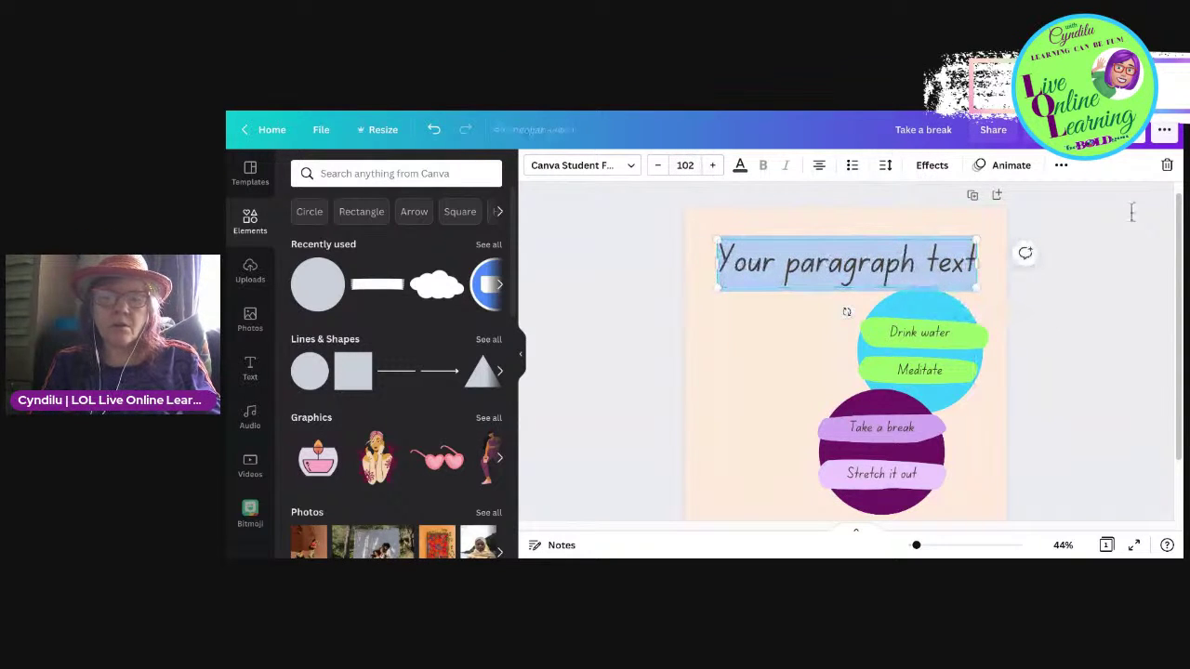
pyautogui.write('Creat')
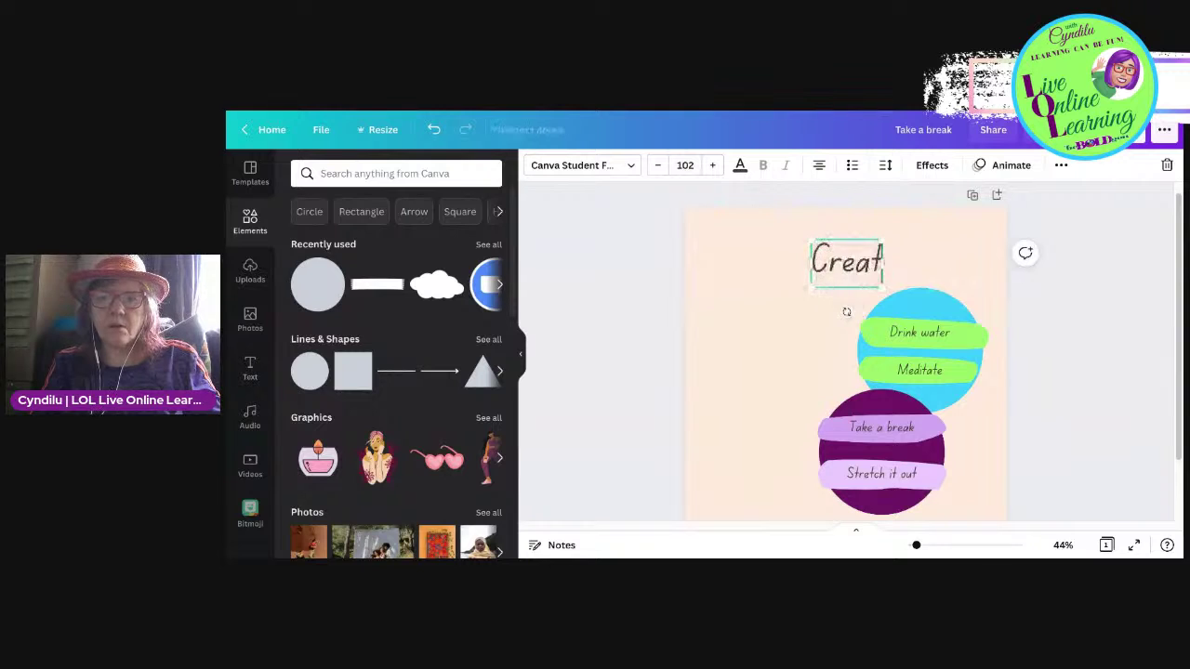
pyautogui.write('ed')
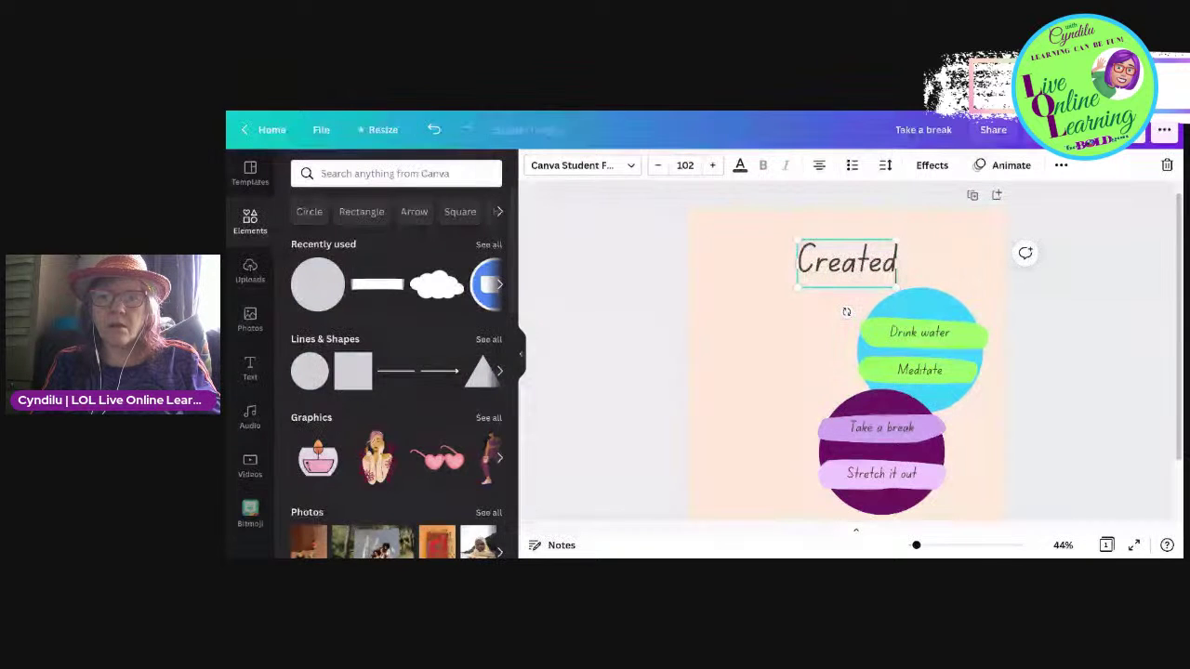
pyautogui.write(' LIVE in')
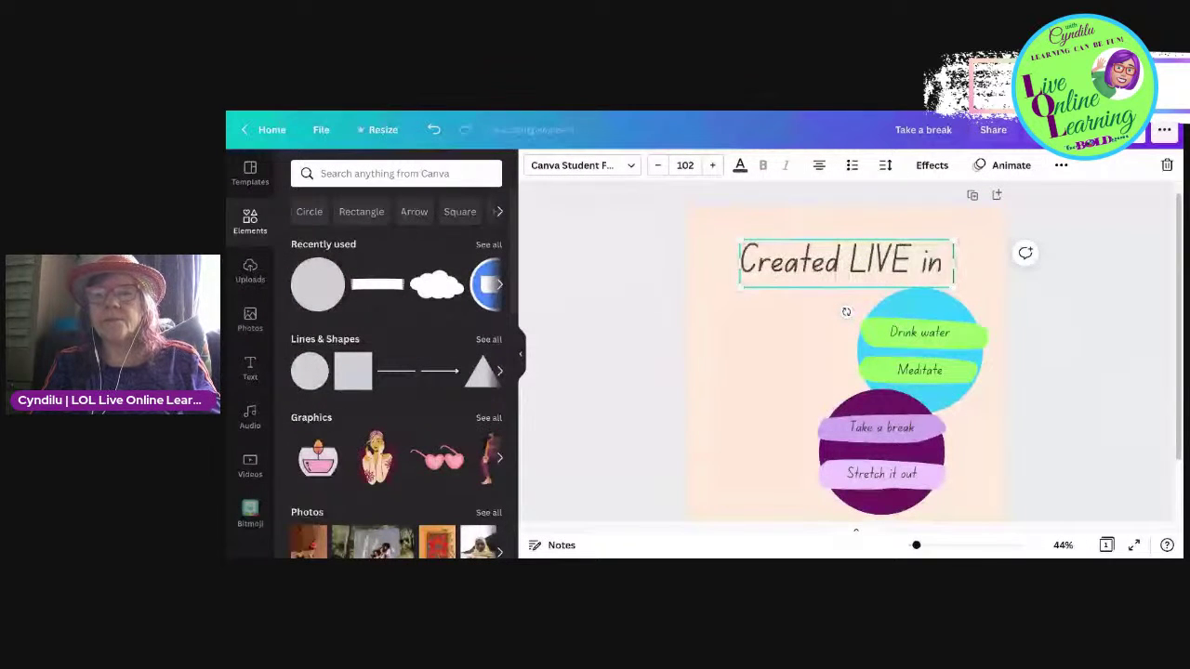
pyautogui.write(' Clubhouse')
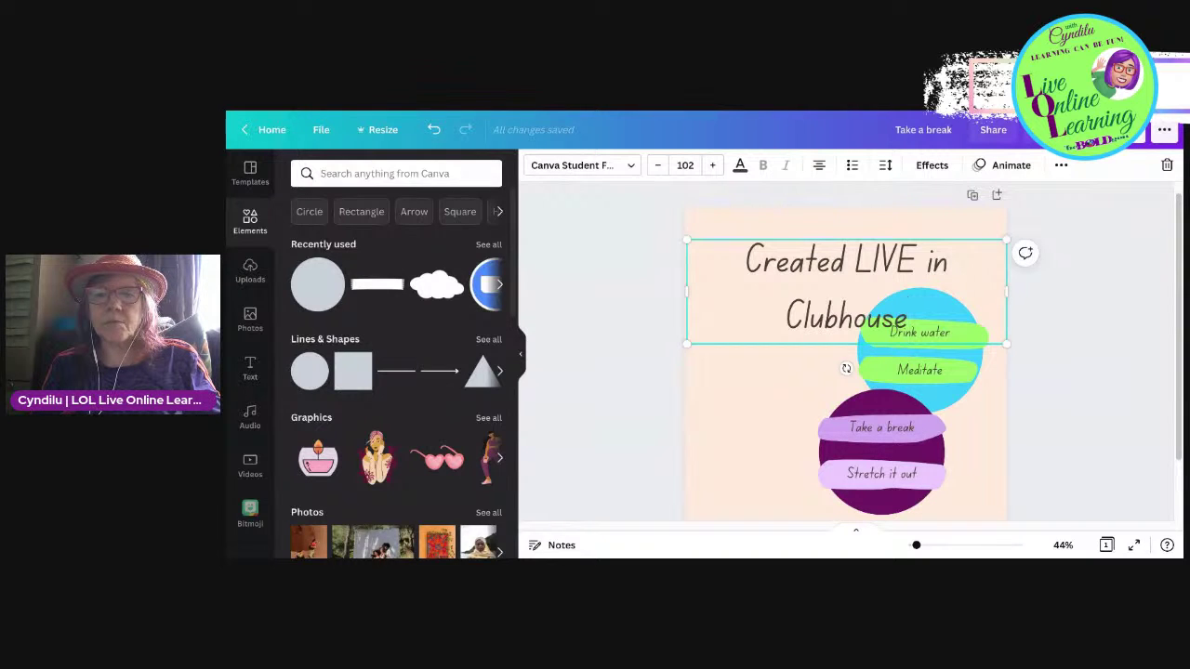
# Step: Left-align the "Created LIVE in Clubhouse" text, narrow its box from both sides, and scale it down to about size 98.8
pyautogui.moveTo(1006, 291); pyautogui.dragTo(983, 292)
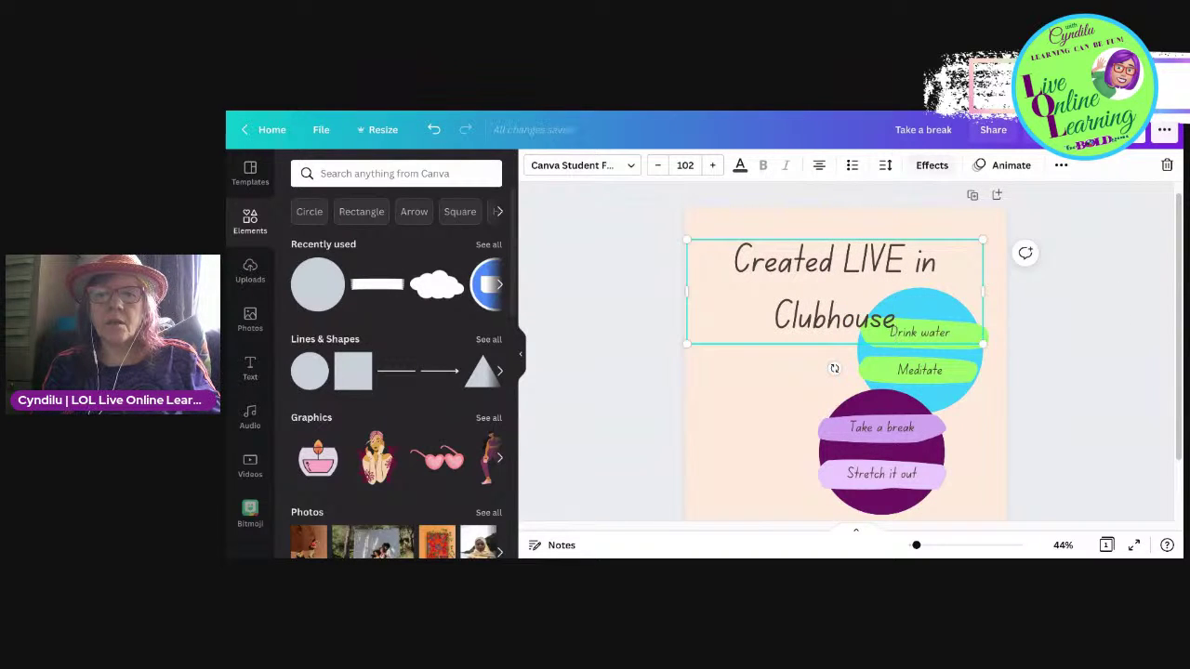
pyautogui.click(819, 164)
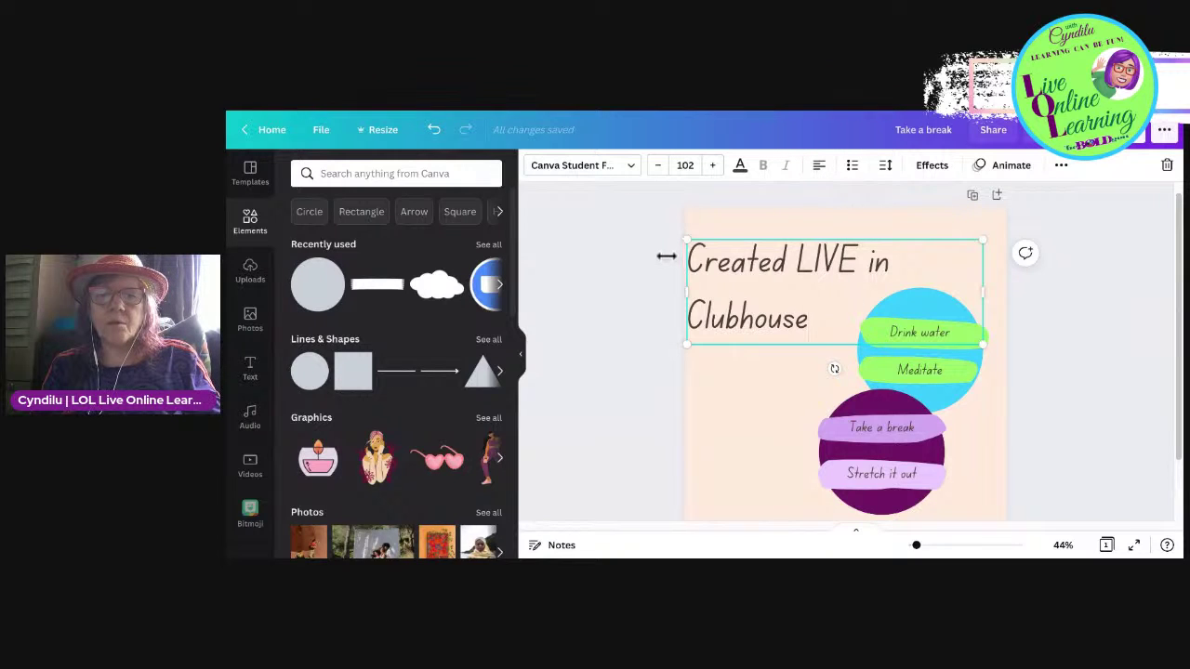
pyautogui.moveTo(666, 255); pyautogui.dragTo(697, 255)
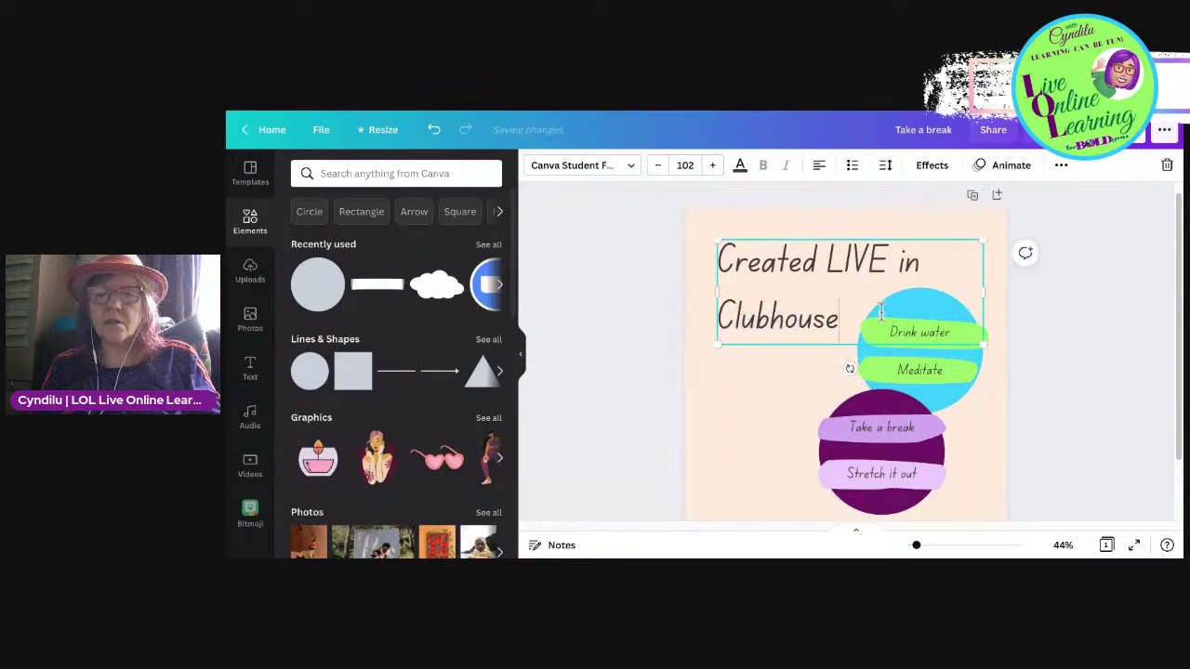
pyautogui.moveTo(982, 344); pyautogui.dragTo(973, 341)
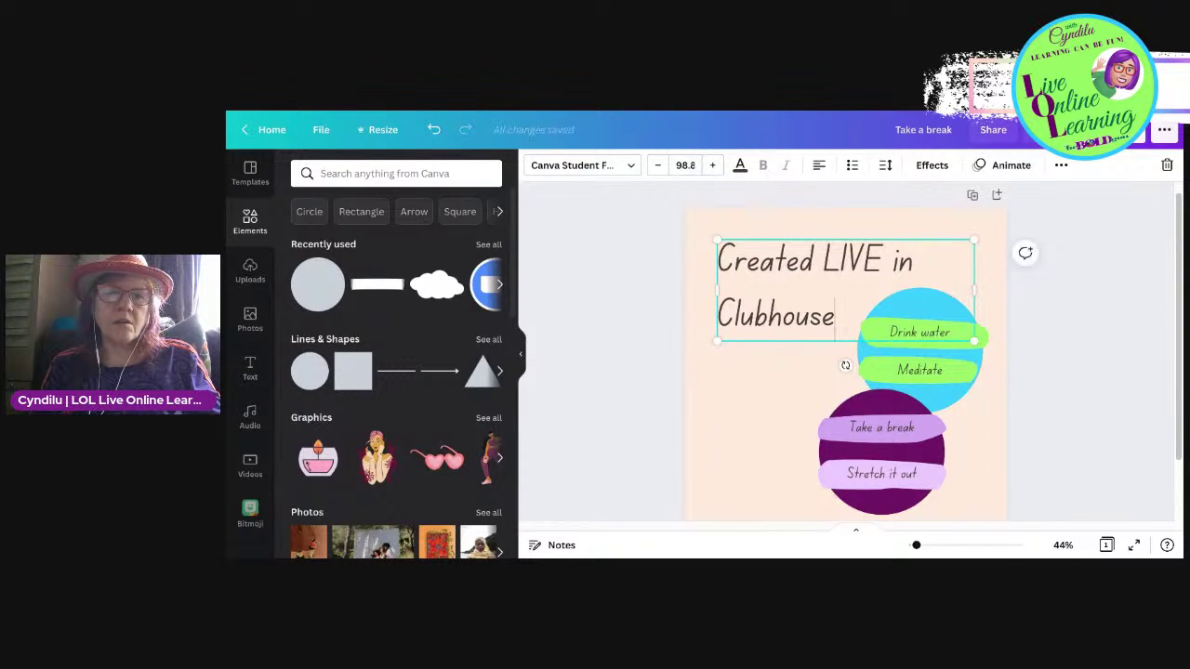
# Step: Open the Live Online Learning brand fonts from the text's font choices and set the heading style to Brixton Sans
pyautogui.click(582, 166)
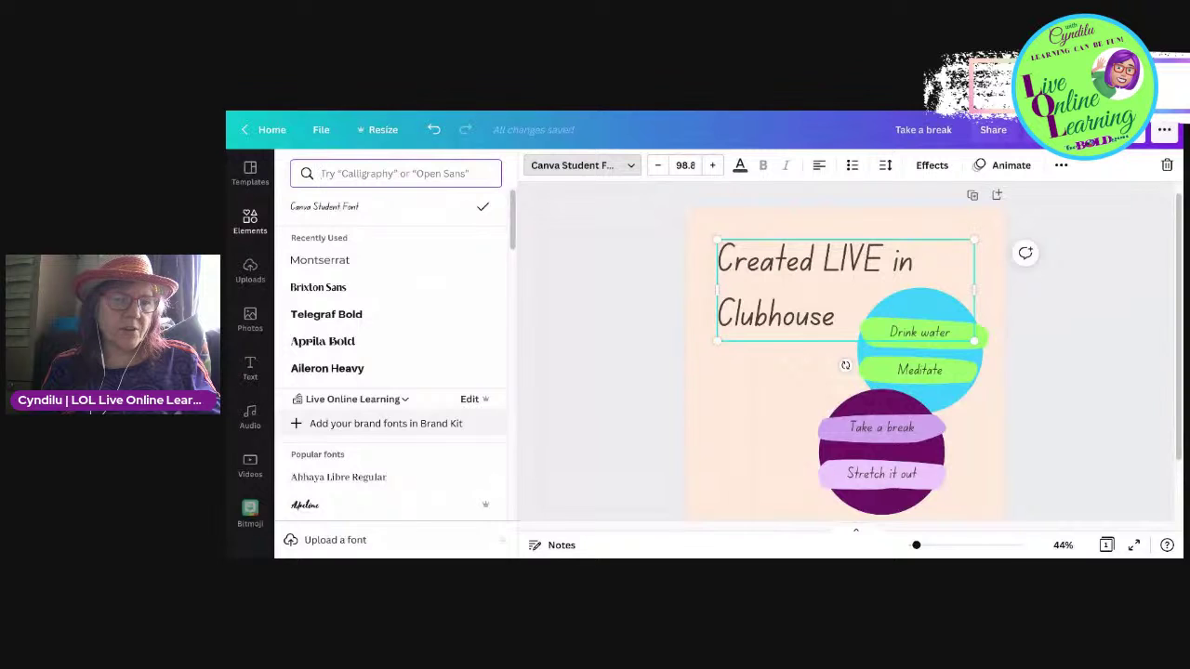
pyautogui.click(385, 423)
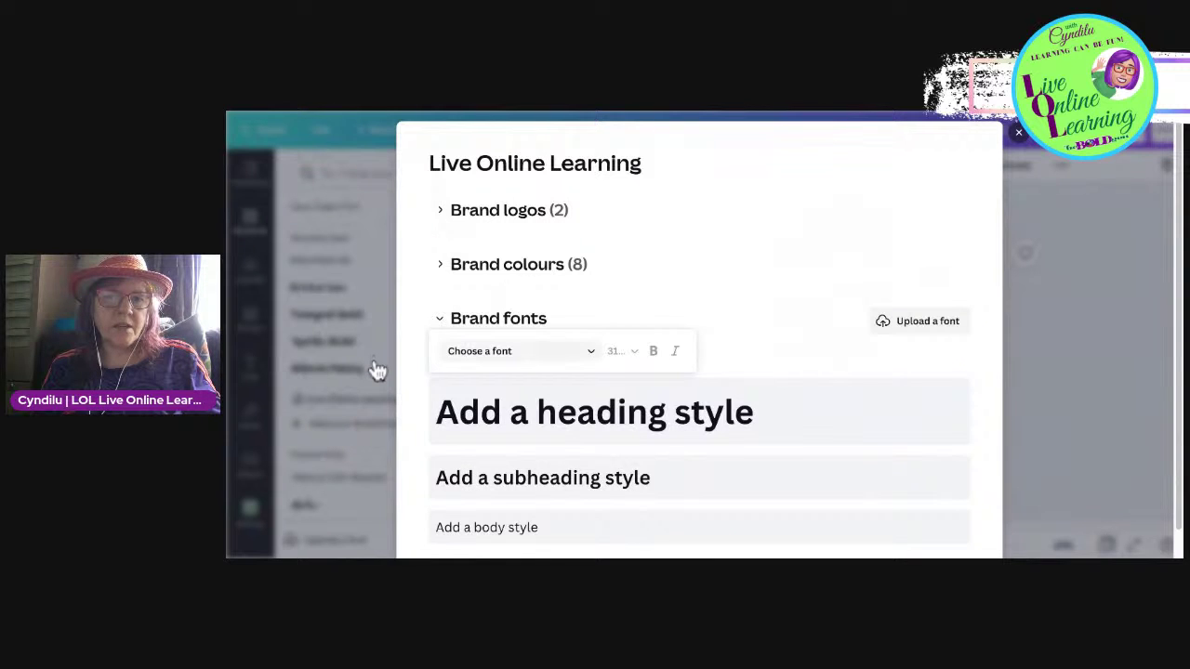
pyautogui.click(521, 352)
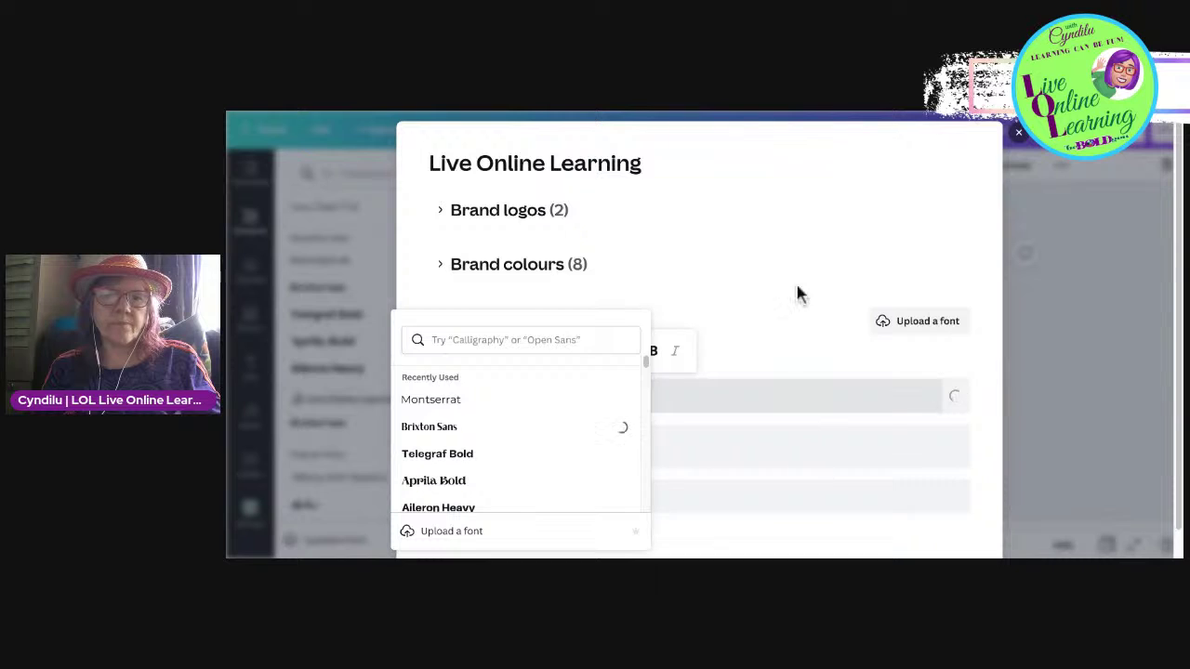
pyautogui.click(796, 282)
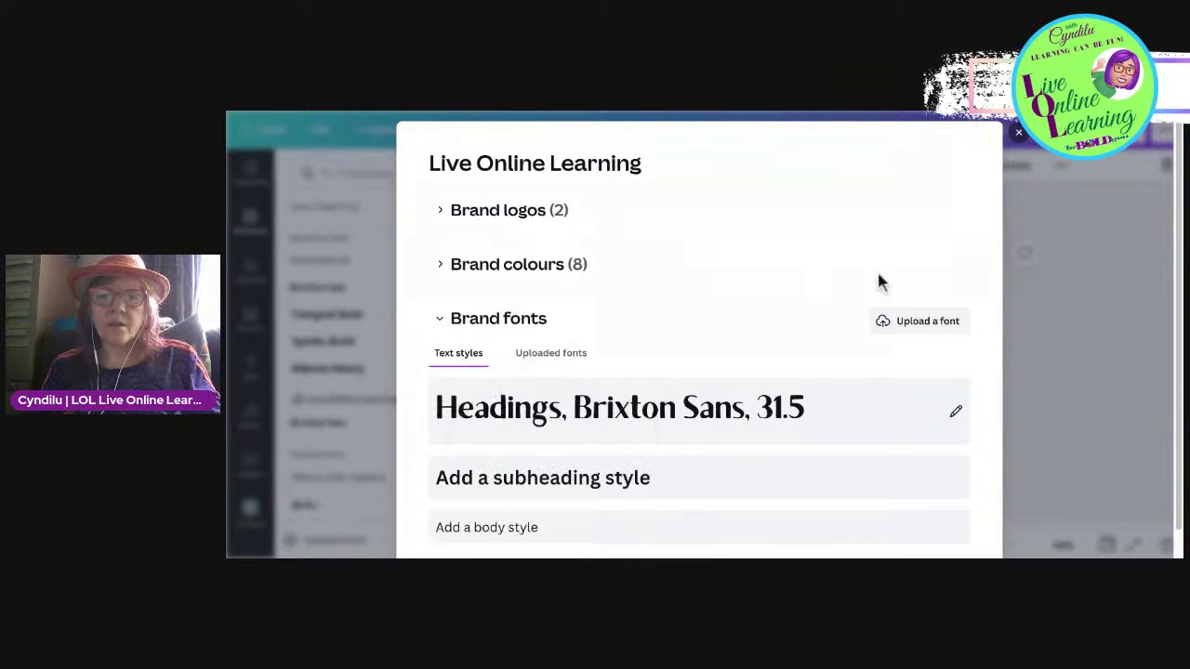
# Step: Set the brand kit's subheading style to Brixton Sans at size 18
pyautogui.click(543, 478)
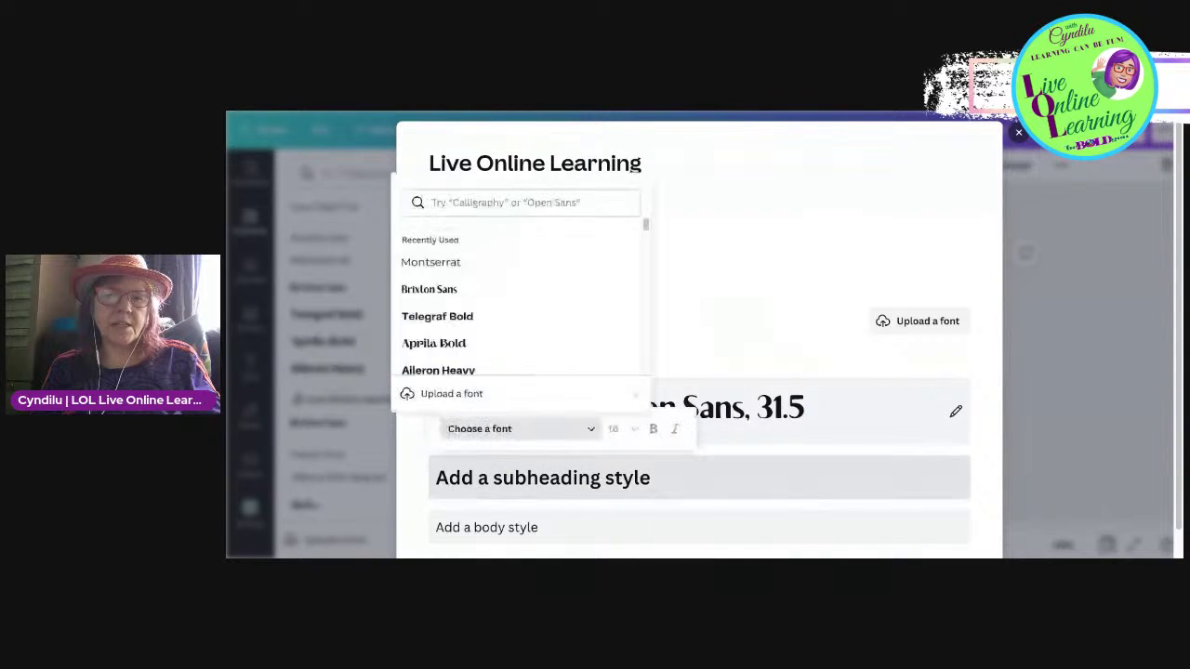
pyautogui.press('Down')
pyautogui.press('Down')
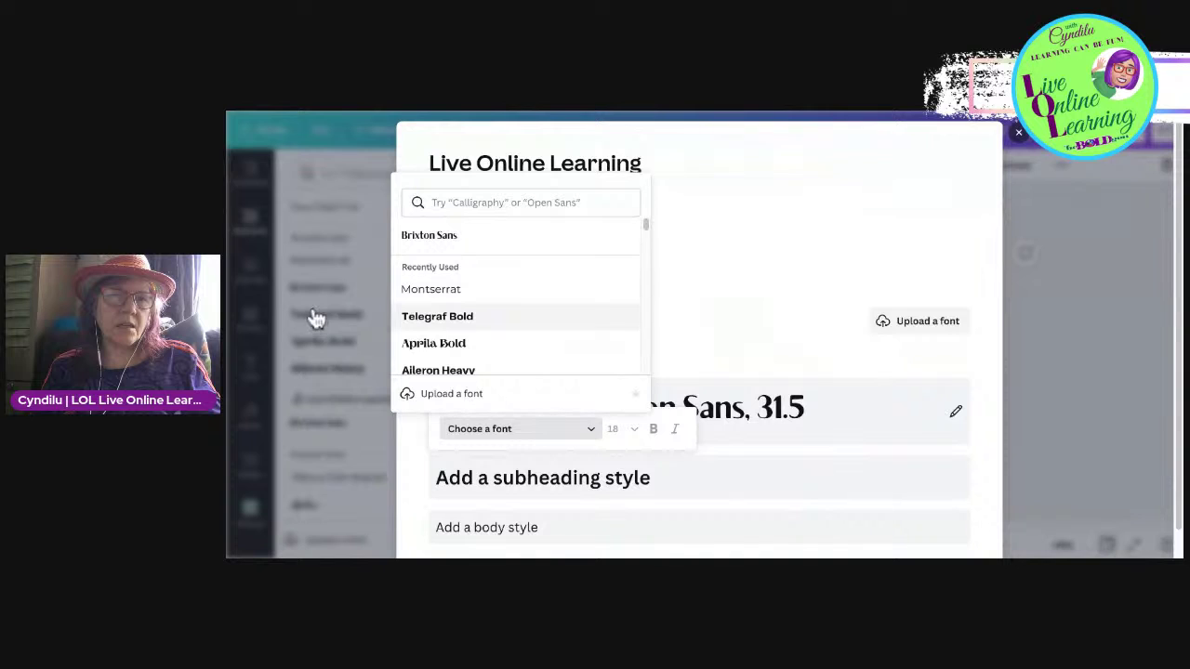
pyautogui.press('Up')
pyautogui.press('Up')
pyautogui.press('Up')
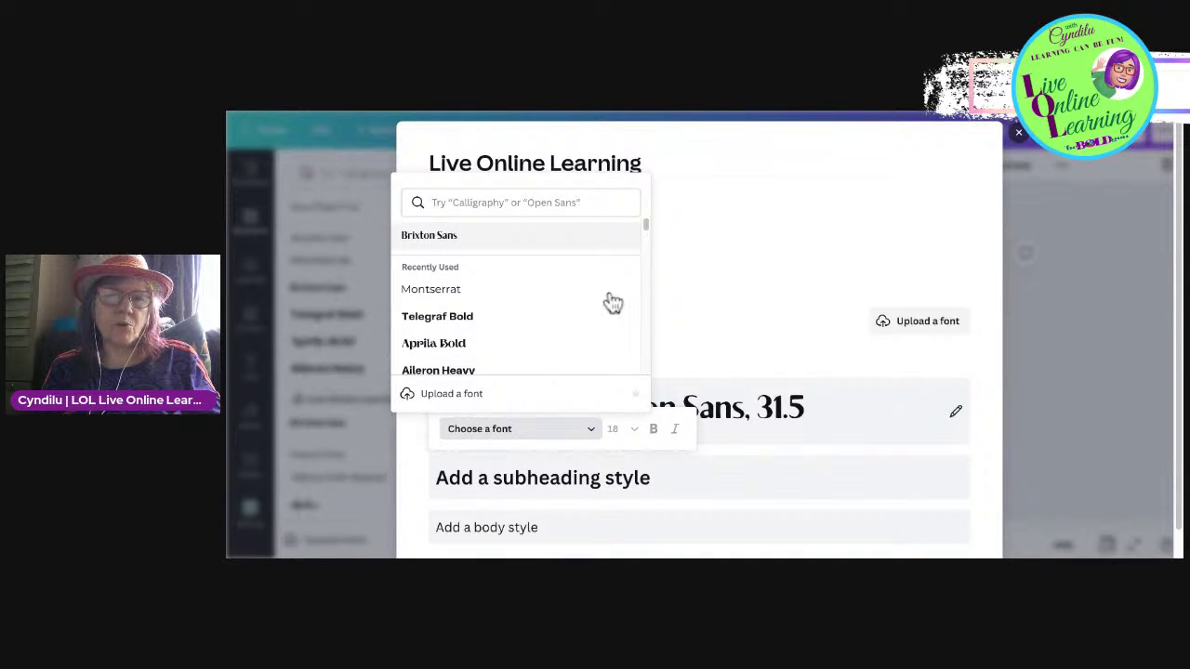
pyautogui.press('Return')
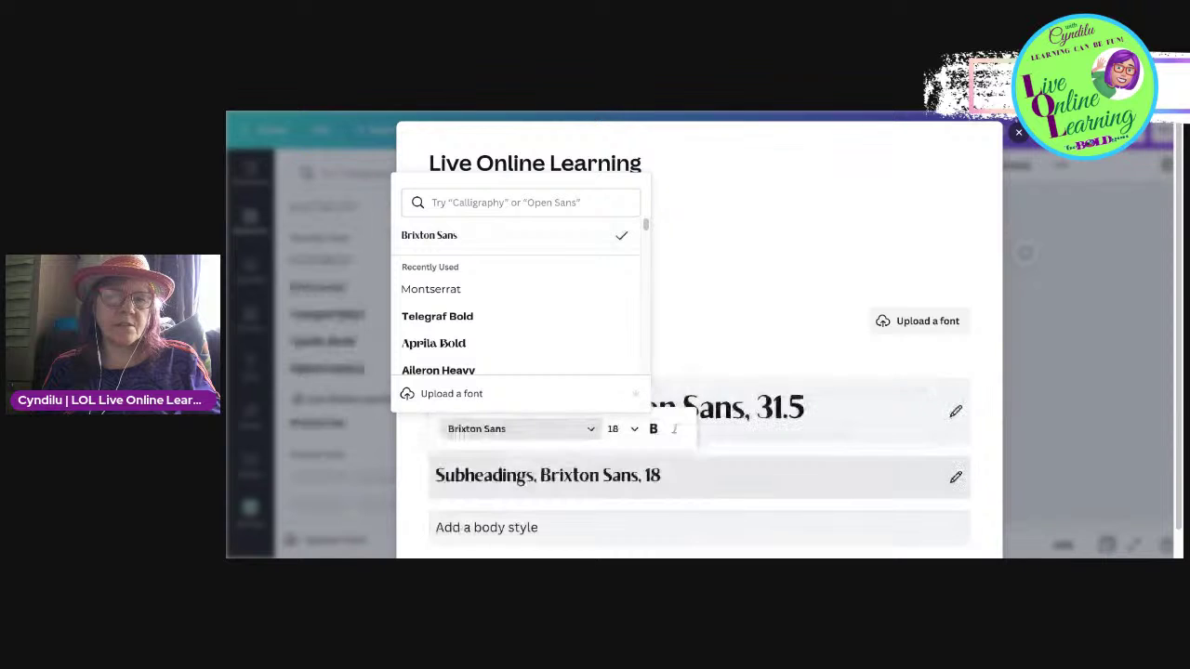
# Step: Set the brand kit's body style to Brixton Sans at size 12 and close the brand kit
pyautogui.click(486, 527)
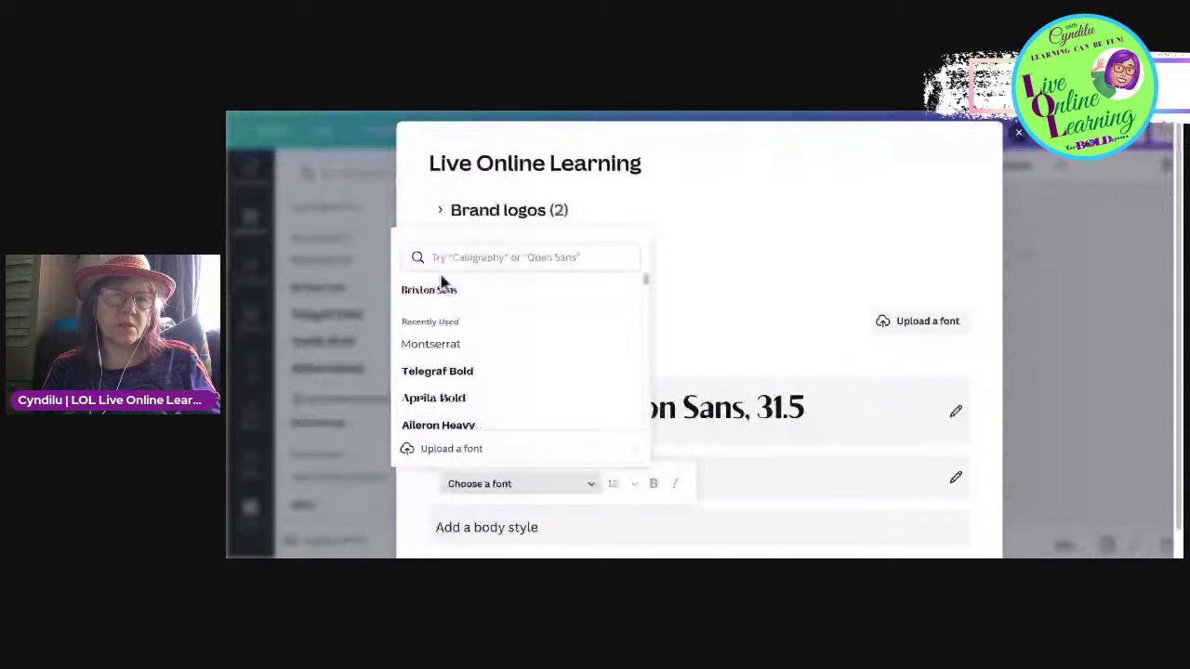
pyautogui.click(442, 283)
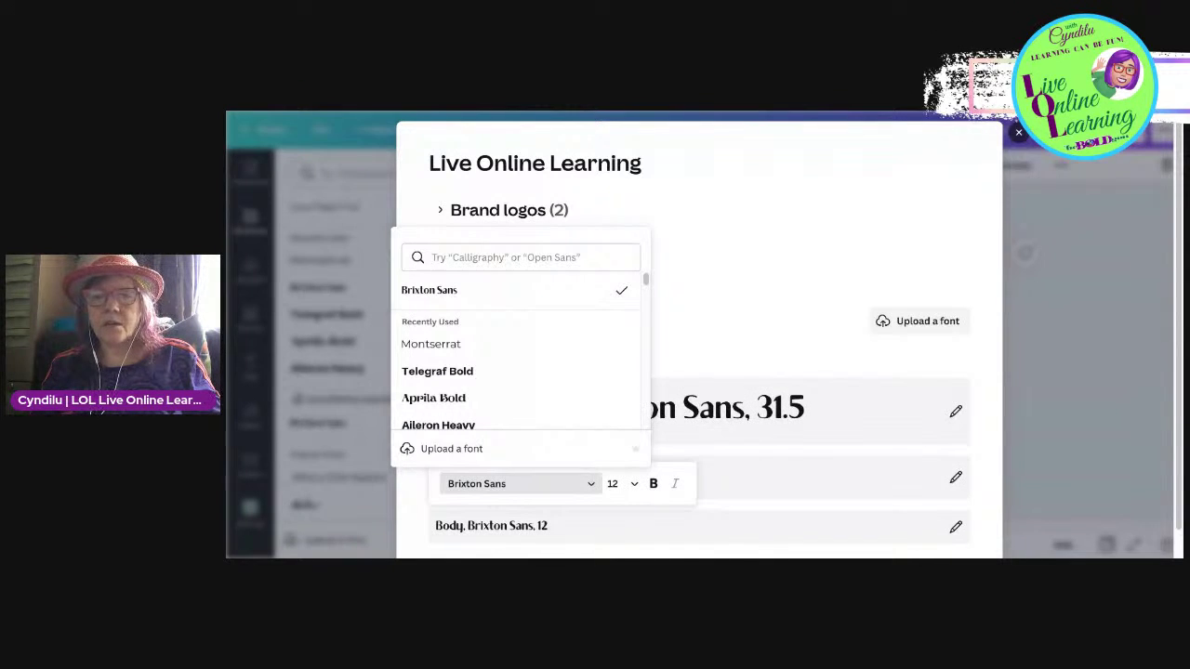
pyautogui.click(1019, 132)
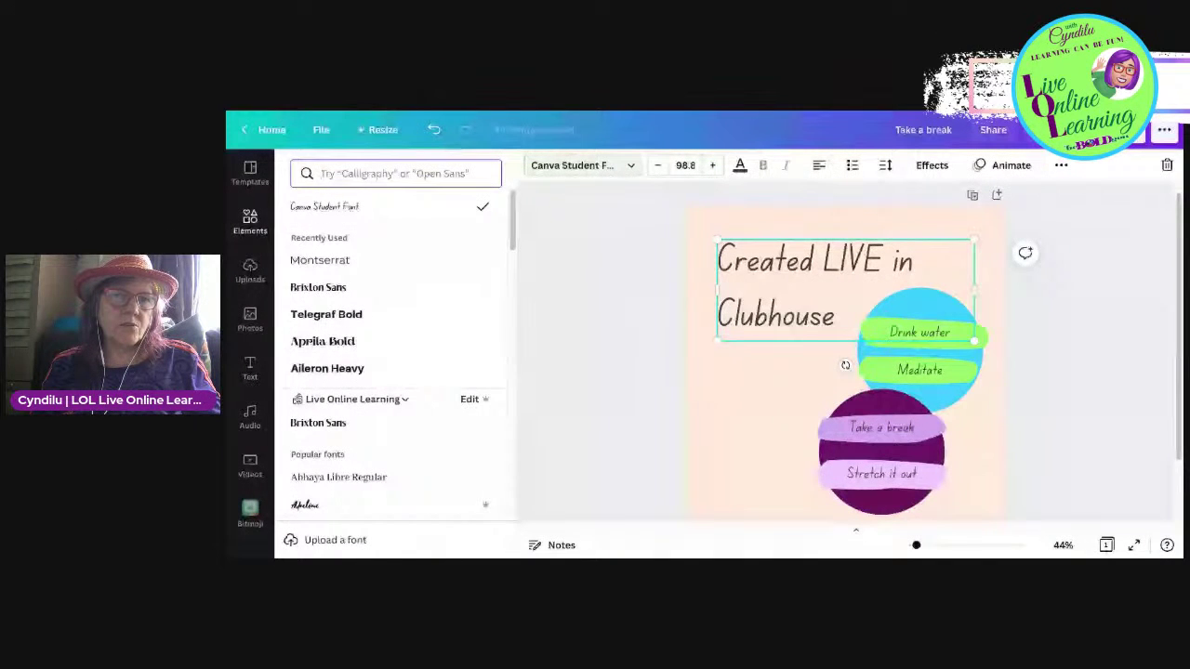
# Step: Apply the brand font Brixton Sans to "Created LIVE in Clubhouse" and move the text slightly up and left, clear of the green labels
pyautogui.press('Escape')
pyautogui.click(583, 165)
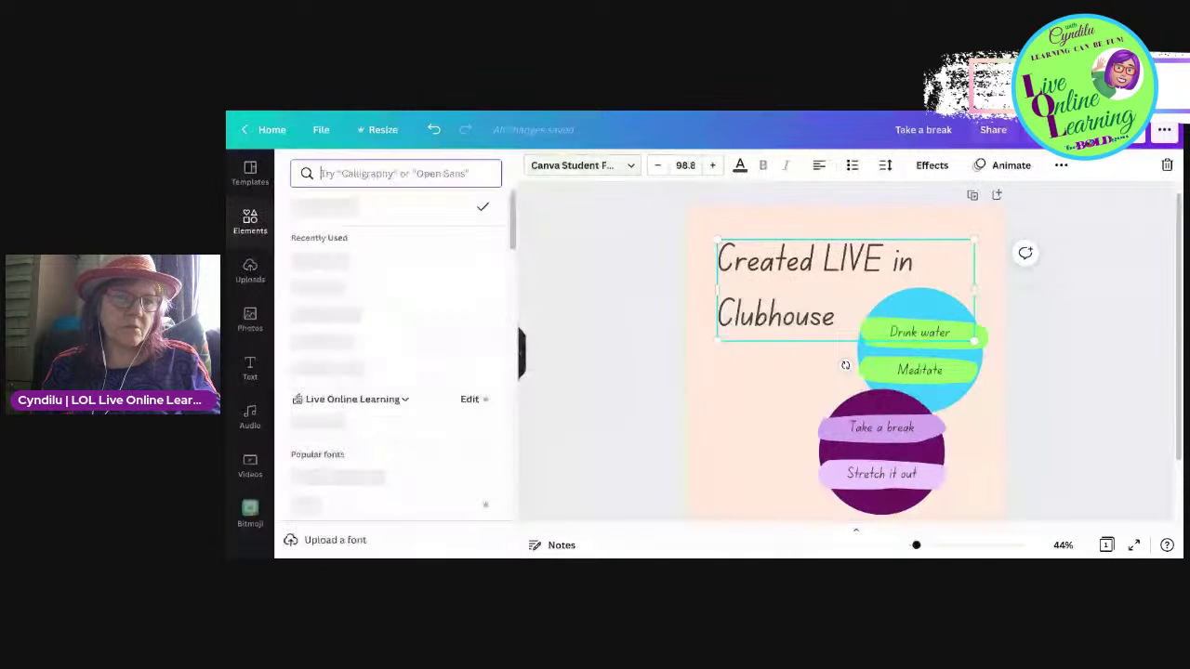
pyautogui.click(319, 422)
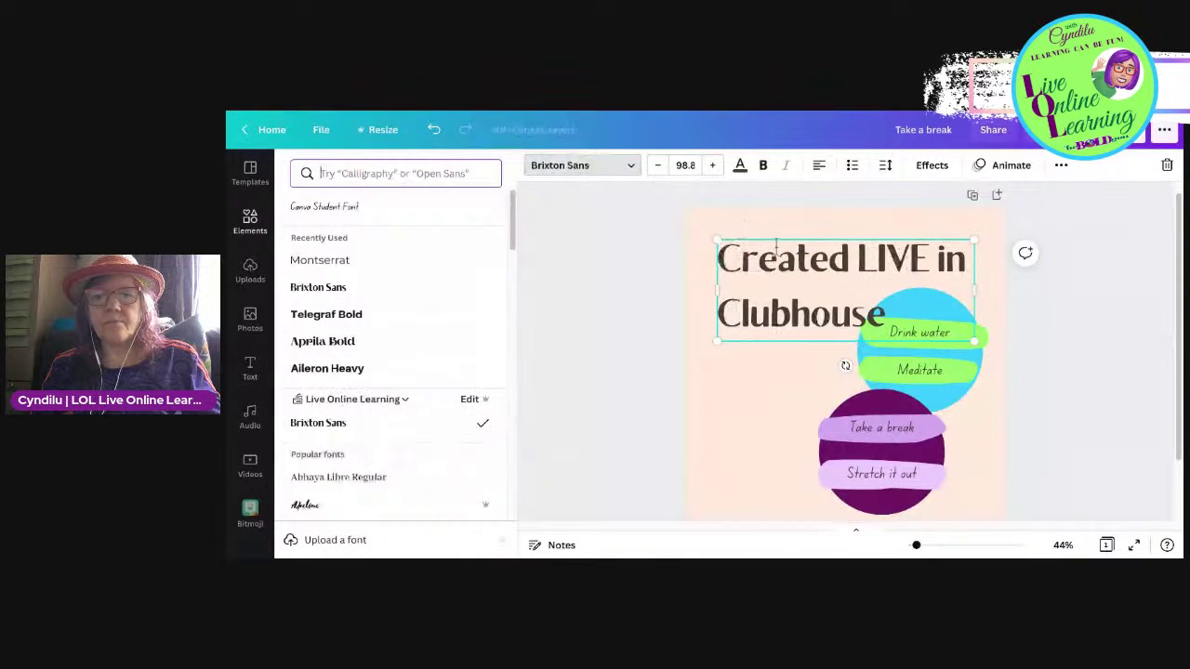
pyautogui.moveTo(886, 355)
pyautogui.mouseDown()
pyautogui.moveTo(873, 341)
pyautogui.moveTo(881, 352)
pyautogui.mouseUp()
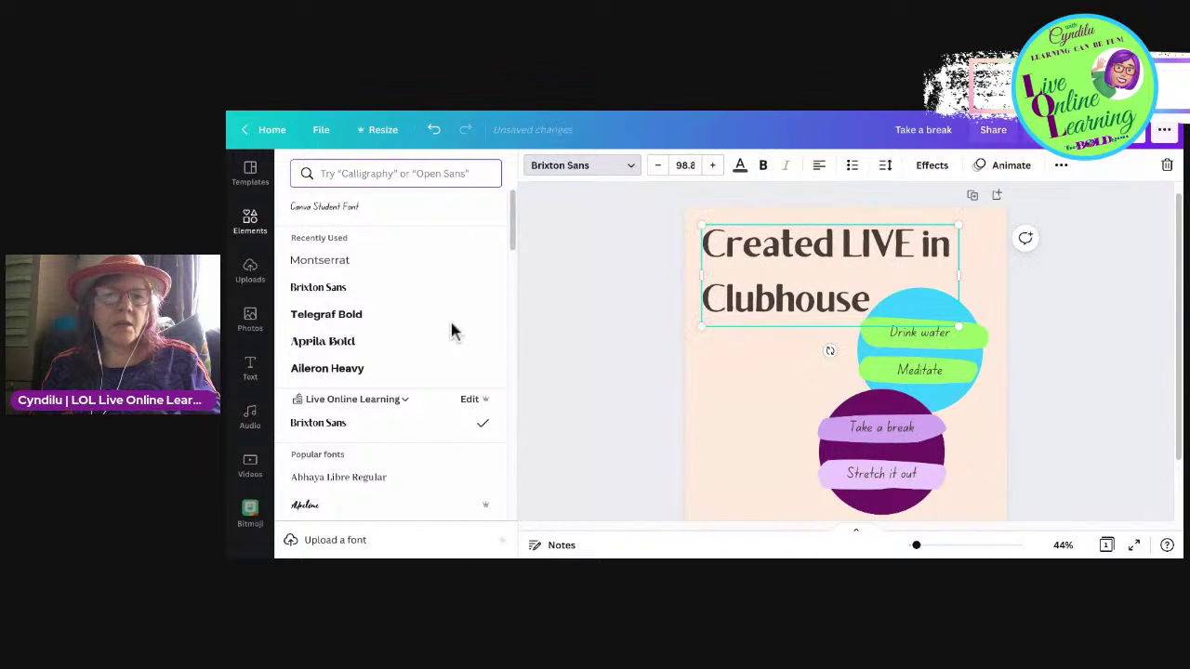
pyautogui.press('Escape')
pyautogui.click(561, 479)
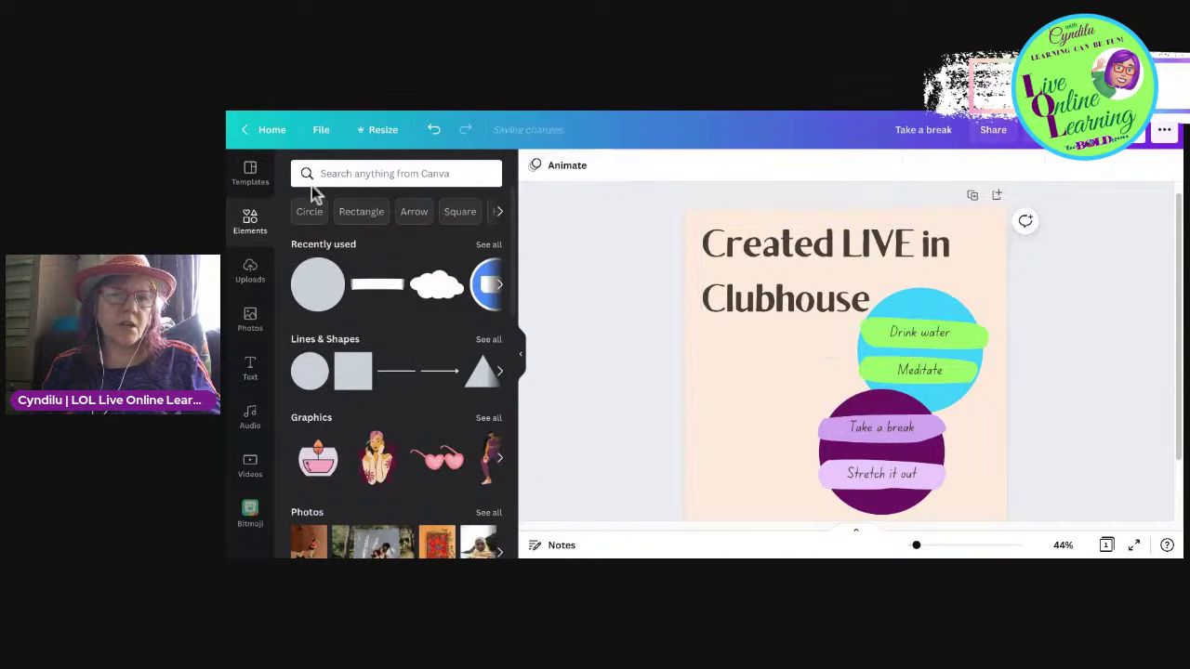
# Step: Search the elements for "hand" and browse the hand graphics for a suitable one
pyautogui.click(396, 174)
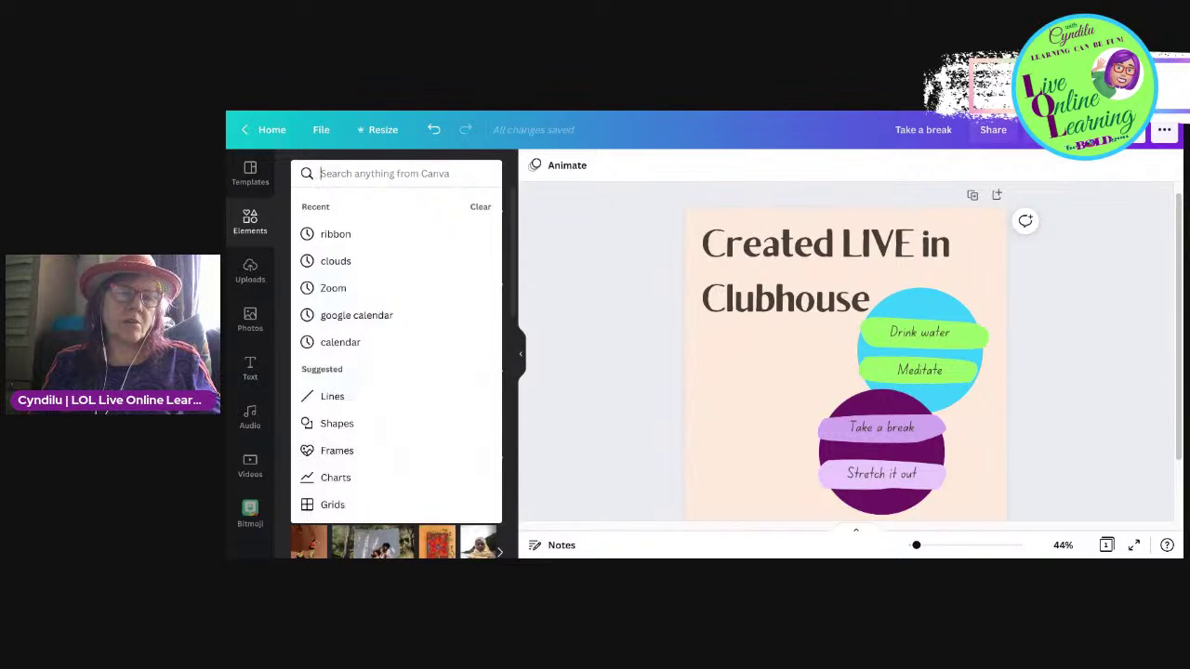
pyautogui.write('hand')
pyautogui.press('Return')
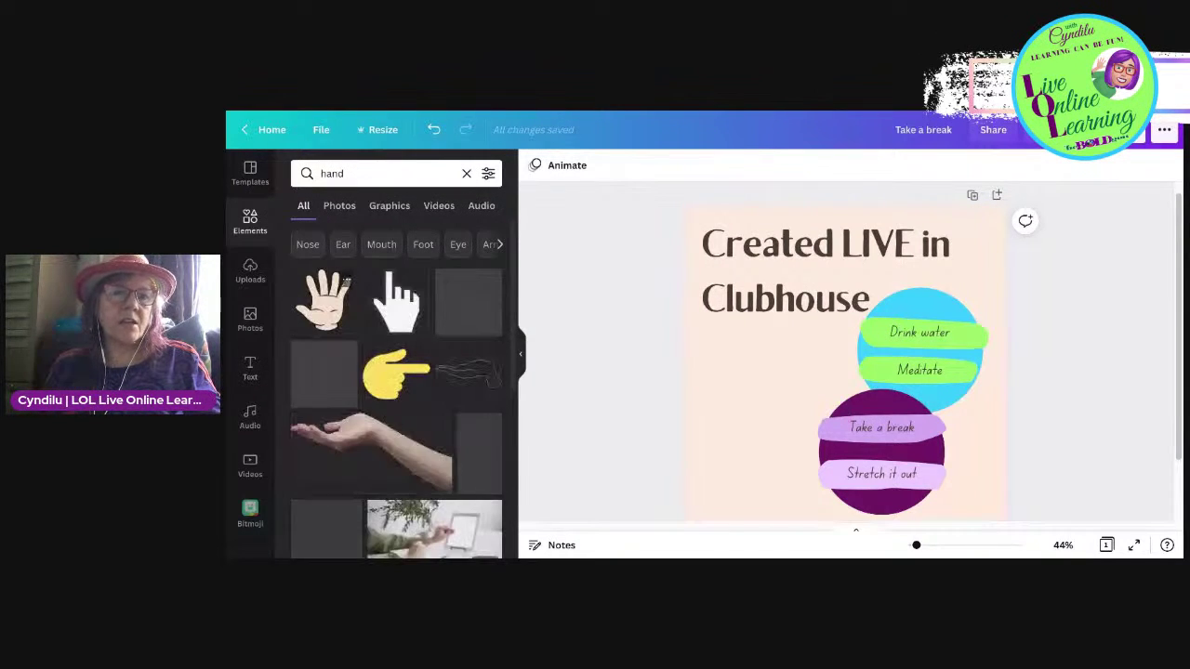
pyautogui.scroll(-3, 321, 526)
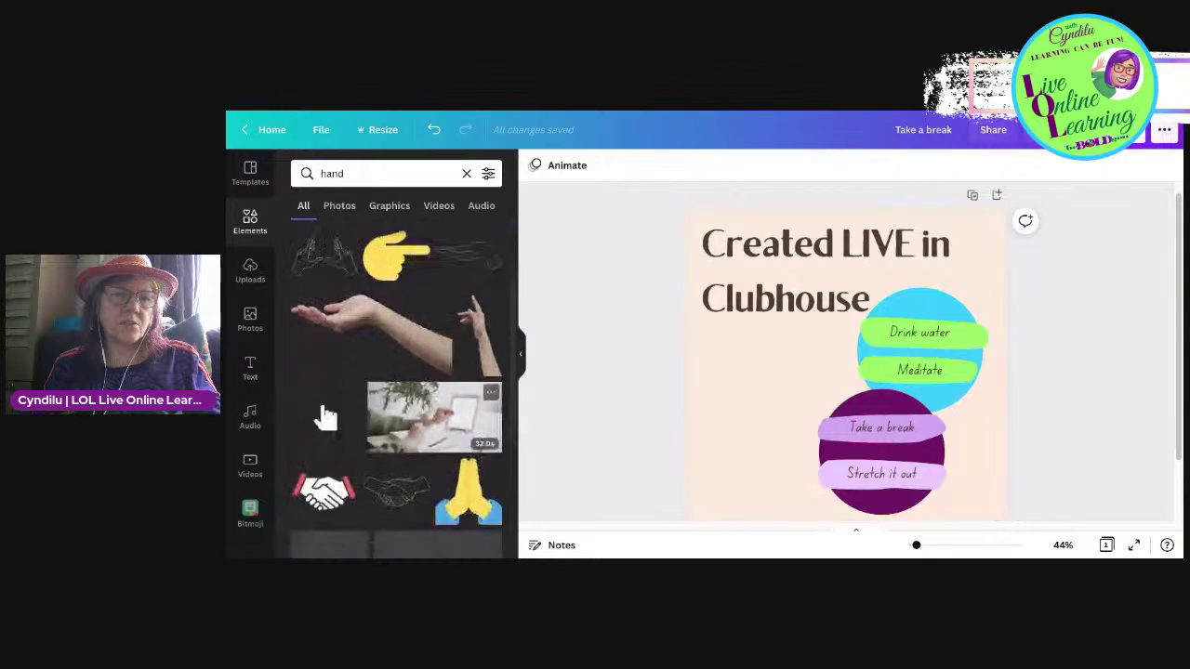
pyautogui.scroll(-5, 326, 416)
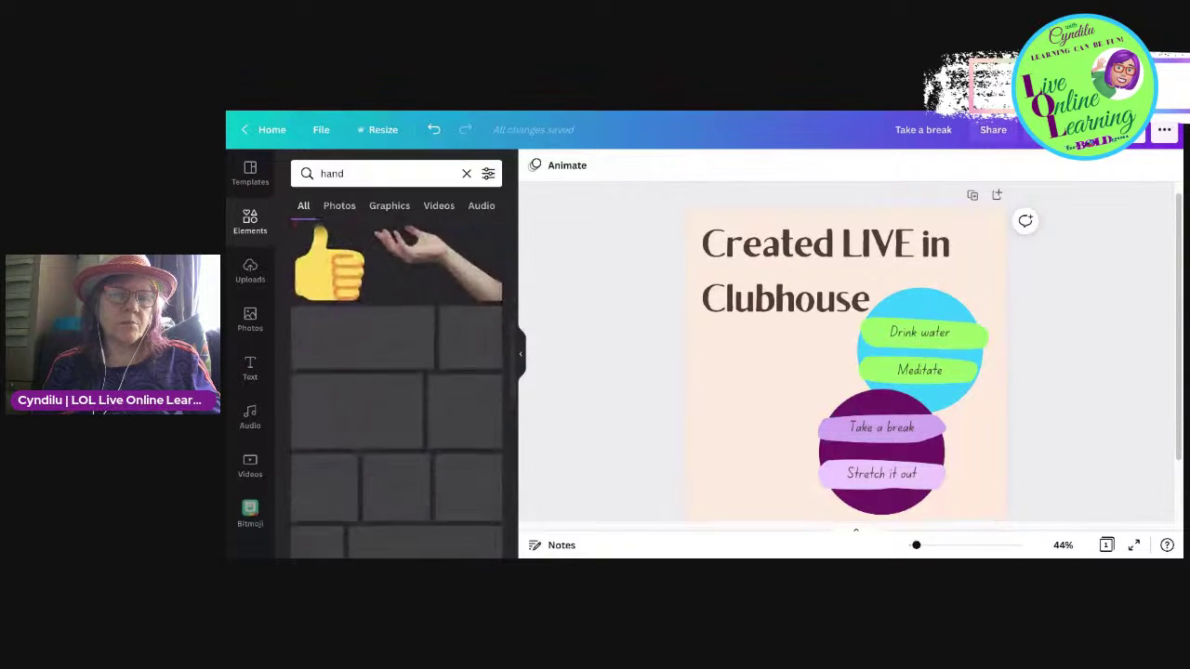
pyautogui.scroll(-1, 465, 353)
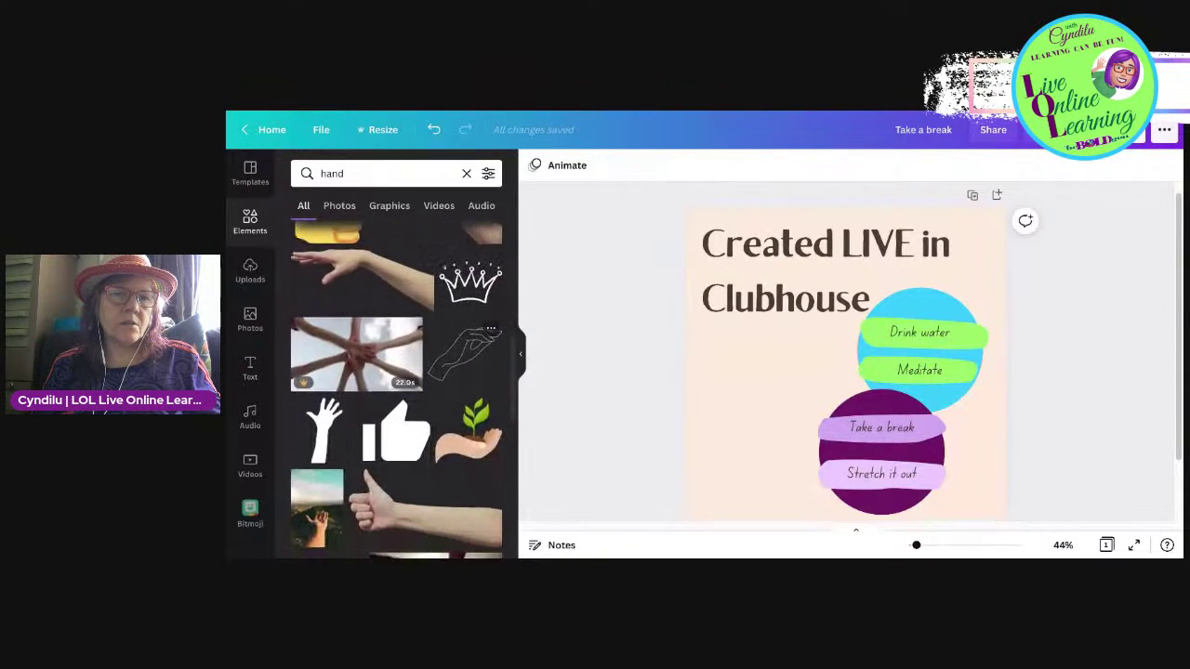
pyautogui.scroll(-5, 465, 353)
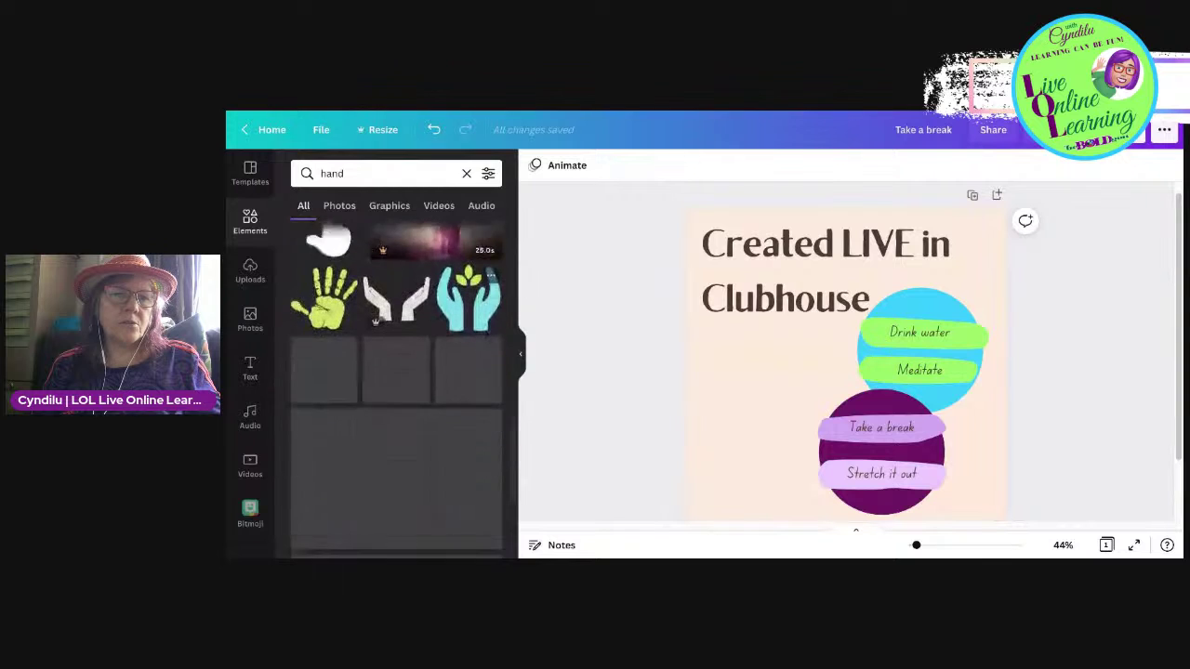
pyautogui.scroll(-1, 470, 316)
# Step: Search the elements for "clubhouse" and add the yellow waving hand graphic to the post
pyautogui.click(381, 173)
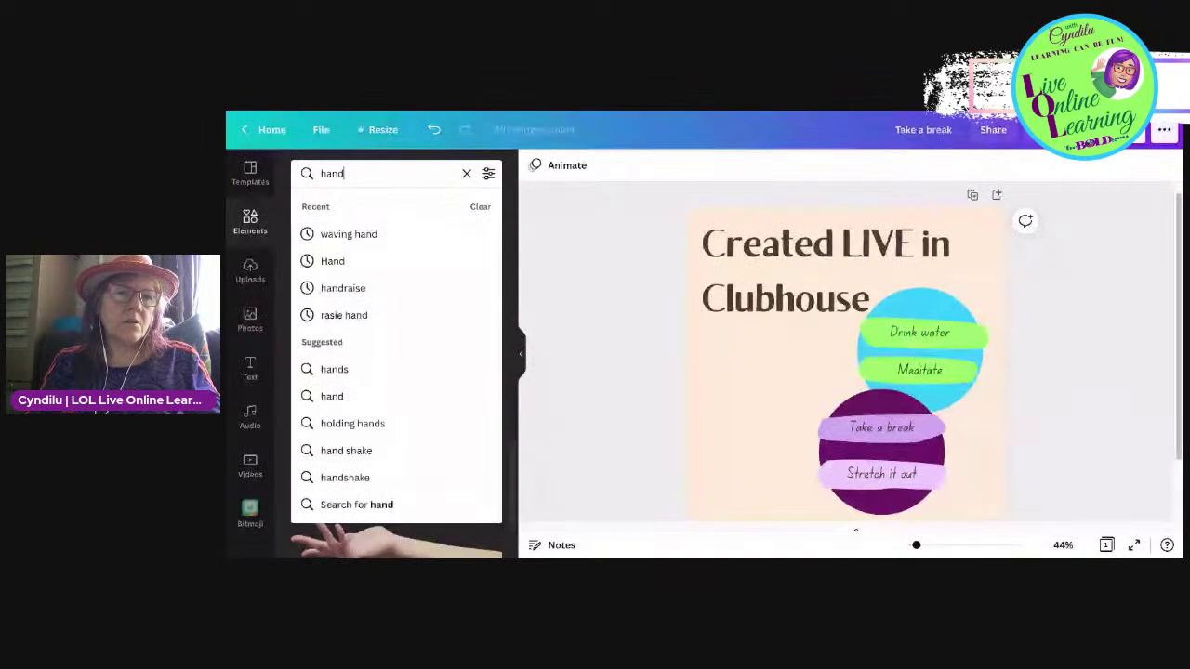
pyautogui.press('BackSpace')
pyautogui.press('BackSpace')
pyautogui.press('BackSpace')
pyautogui.press('BackSpace')
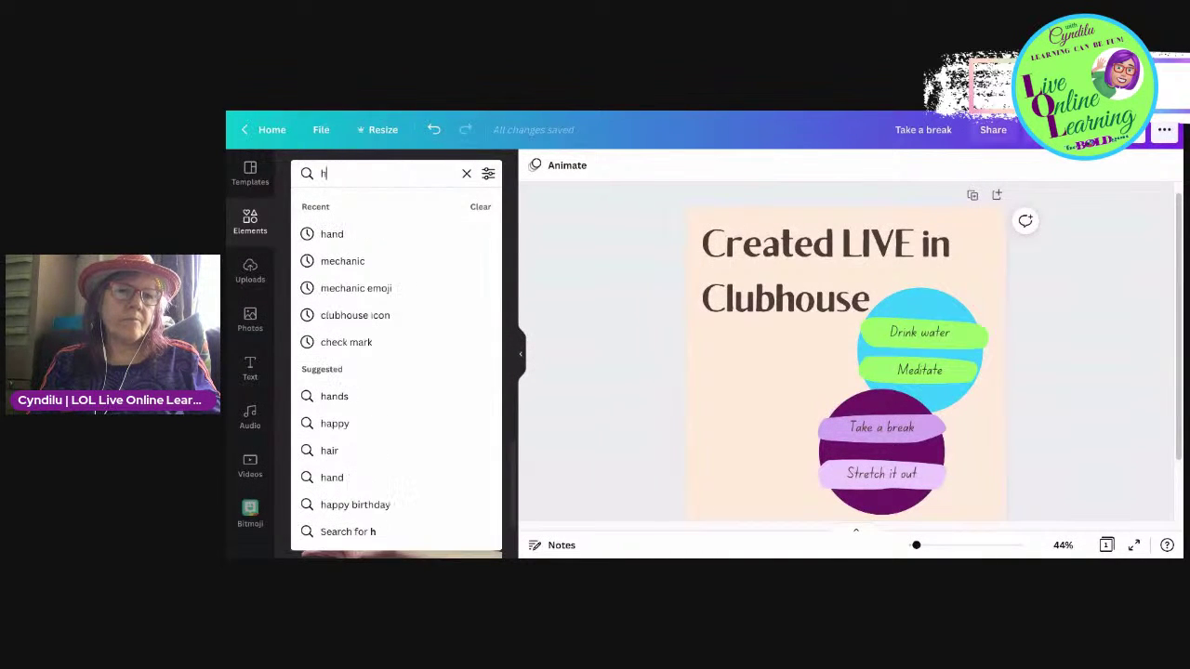
pyautogui.write('clubhouse')
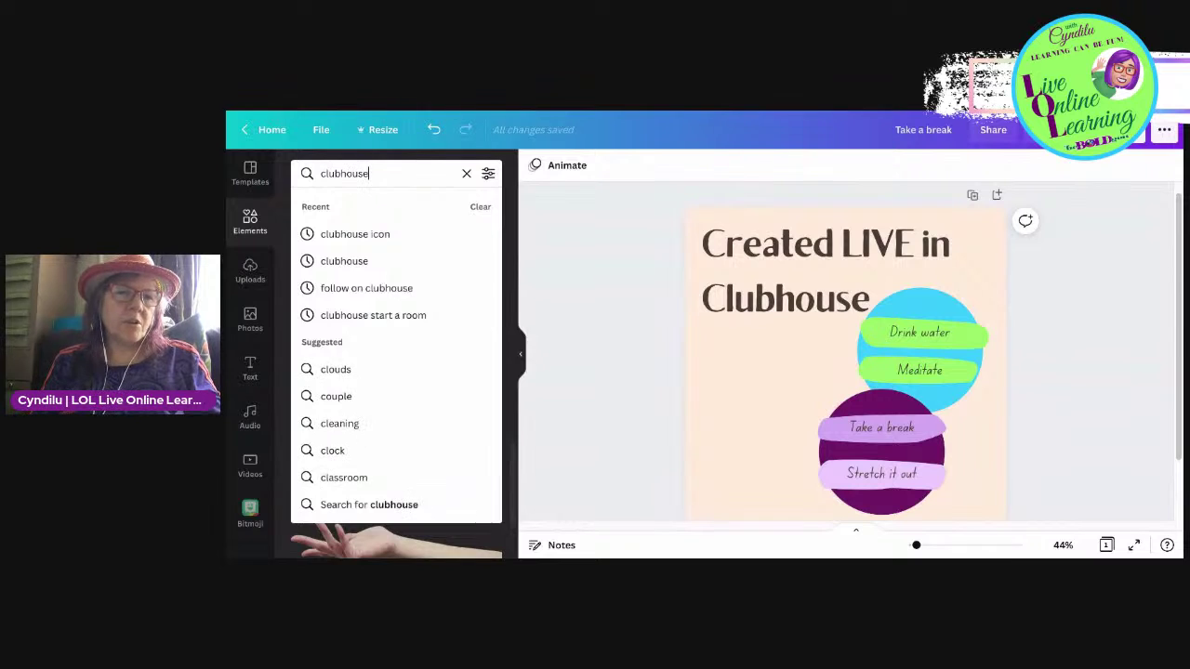
pyautogui.press('Return')
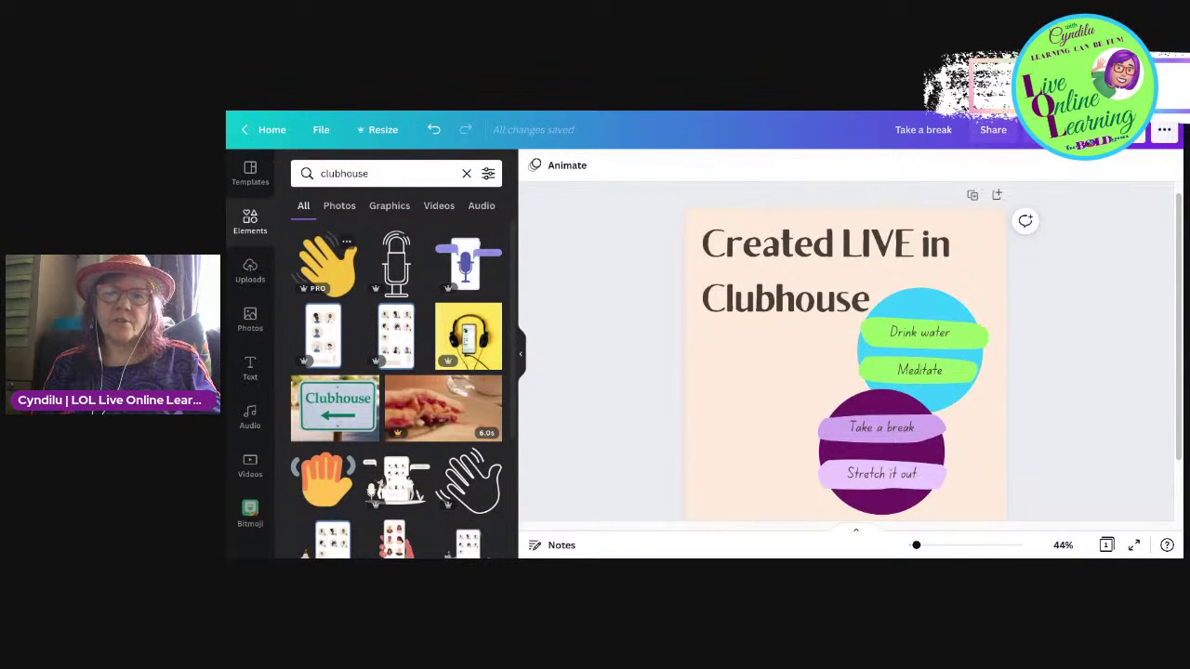
pyautogui.click(326, 263)
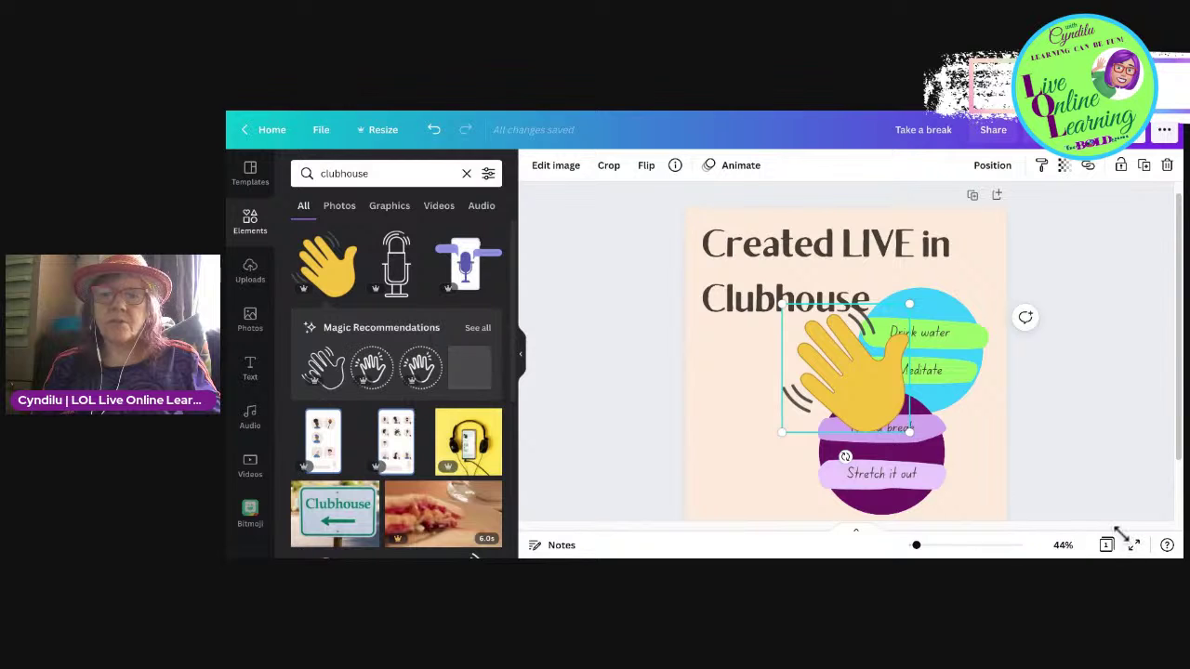
# Step: Shrink the waving hand to about half its size and place it just after the word "Clubhouse" in the title
pyautogui.moveTo(909, 432); pyautogui.dragTo(857, 379)
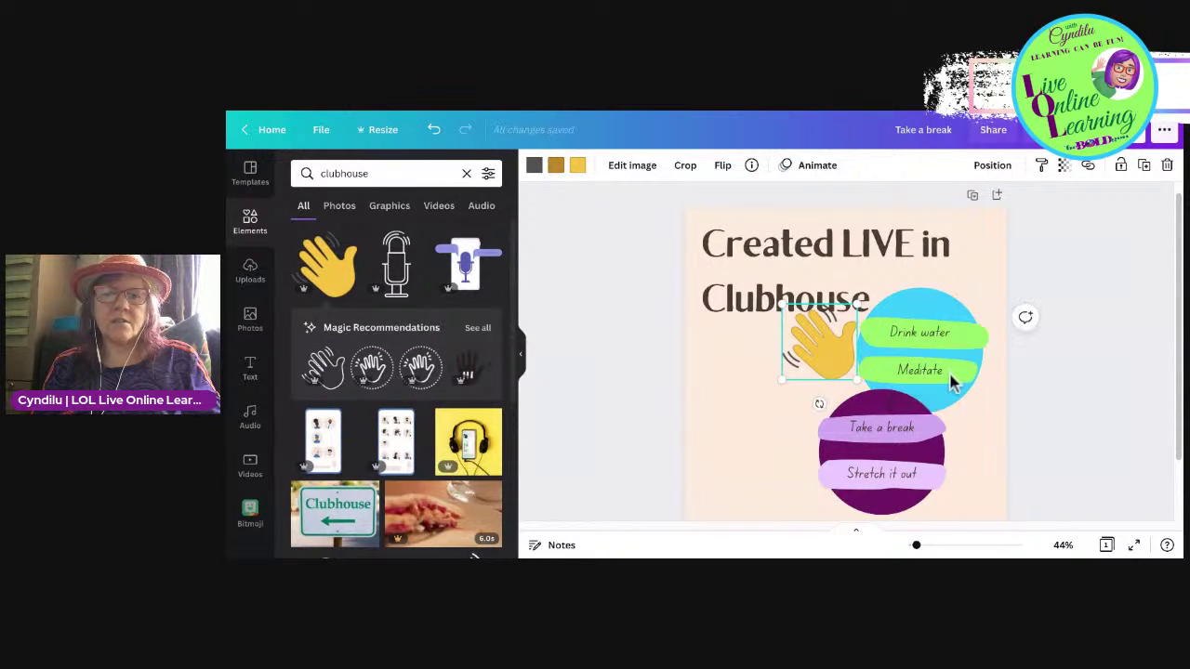
pyautogui.moveTo(822, 344)
pyautogui.mouseDown()
pyautogui.moveTo(844, 344)
pyautogui.moveTo(922, 281)
pyautogui.mouseUp()
pyautogui.moveTo(952, 384); pyautogui.dragTo(941, 393)
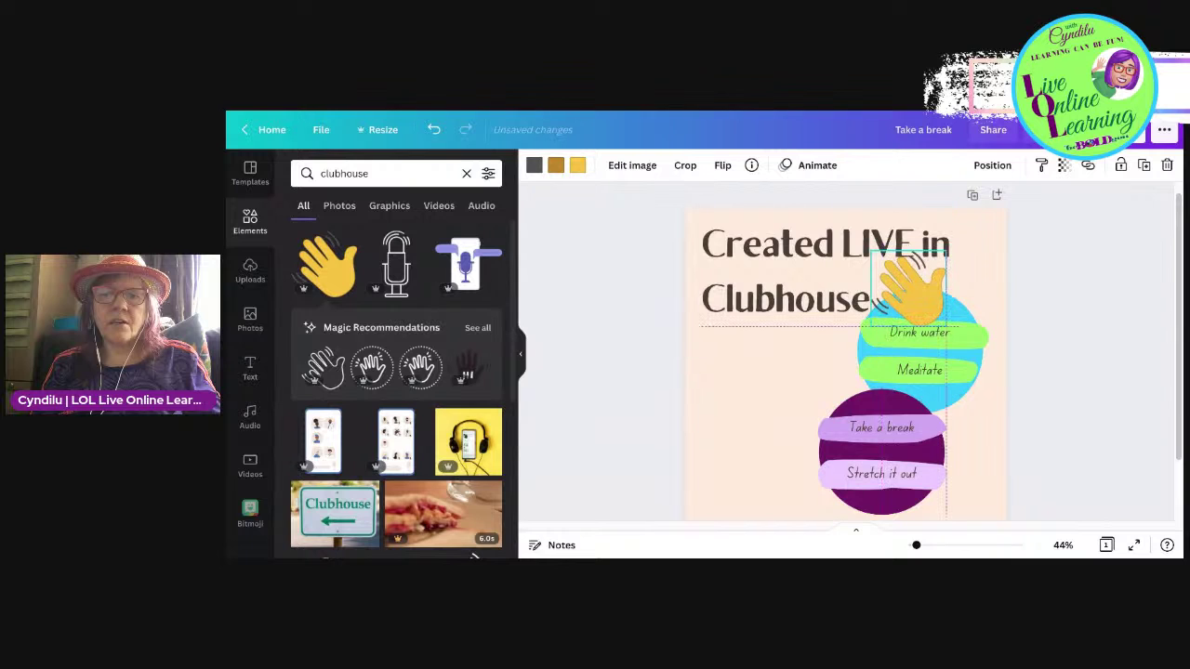
pyautogui.moveTo(910, 290); pyautogui.dragTo(911, 290)
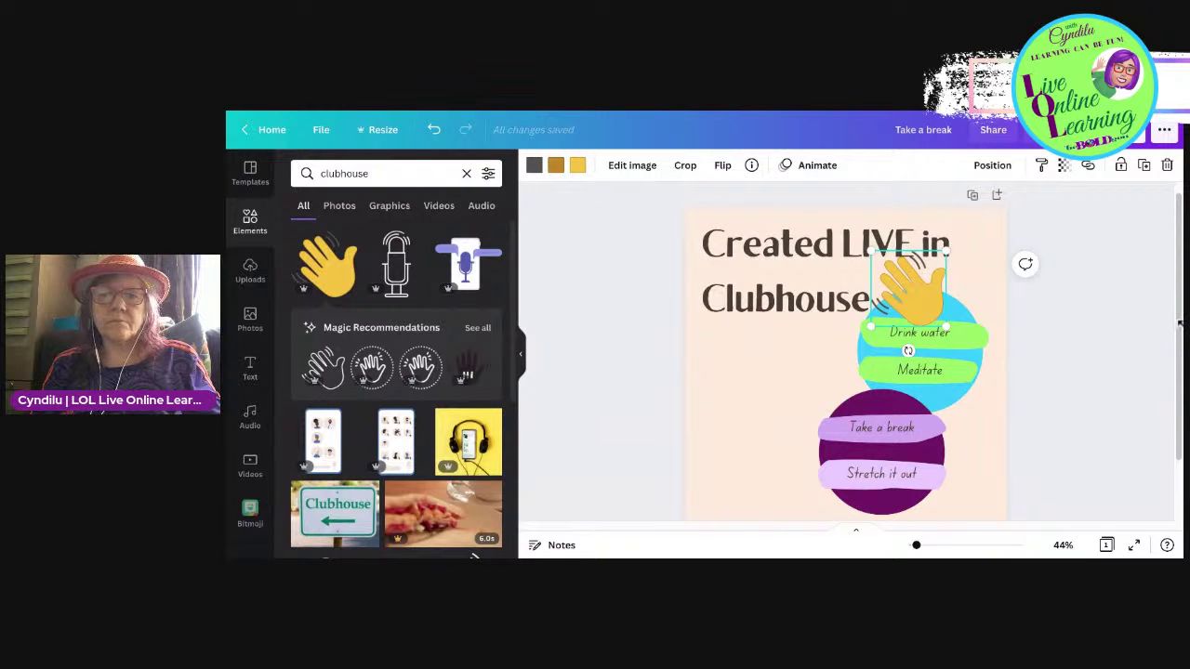
pyautogui.moveTo(946, 325); pyautogui.dragTo(931, 311)
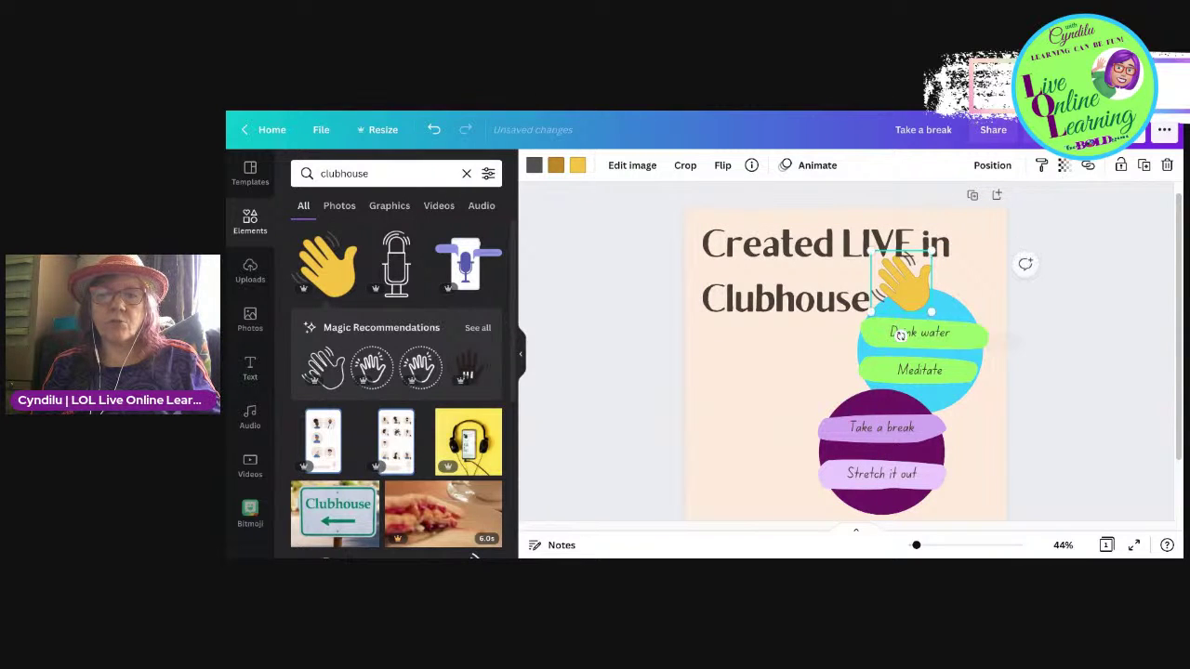
# Step: Shift the title "Created LIVE in Clubhouse" slightly right and up so it sits more evenly above the circles
pyautogui.moveTo(872, 251); pyautogui.dragTo(813, 277)
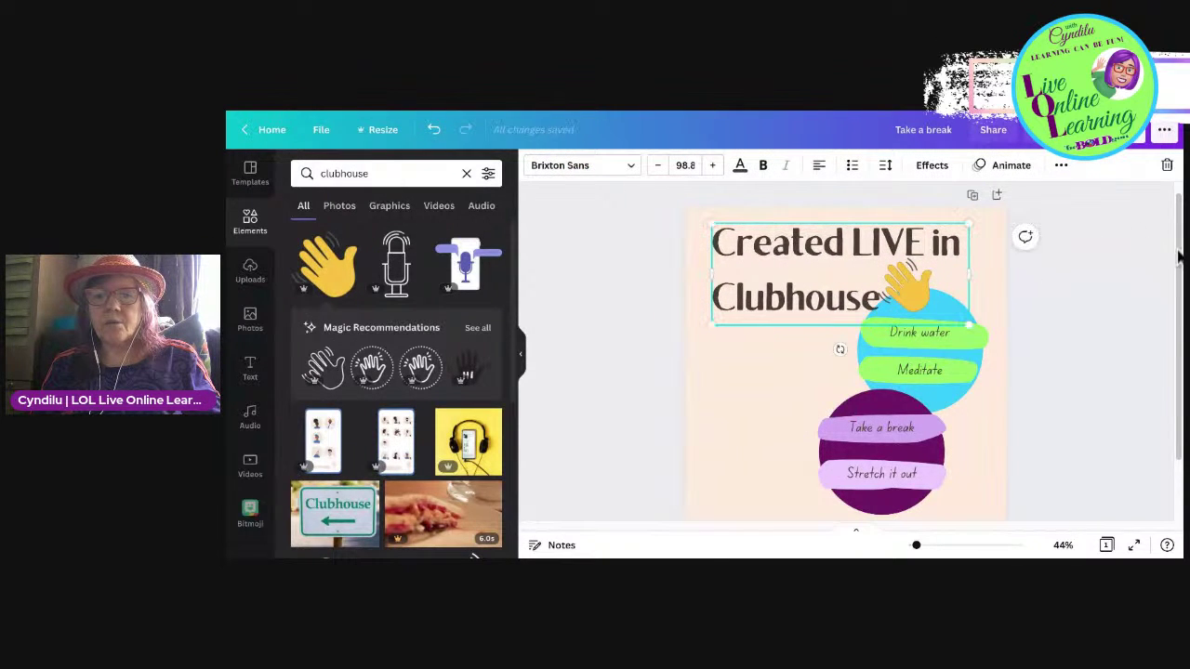
pyautogui.click(1131, 300)
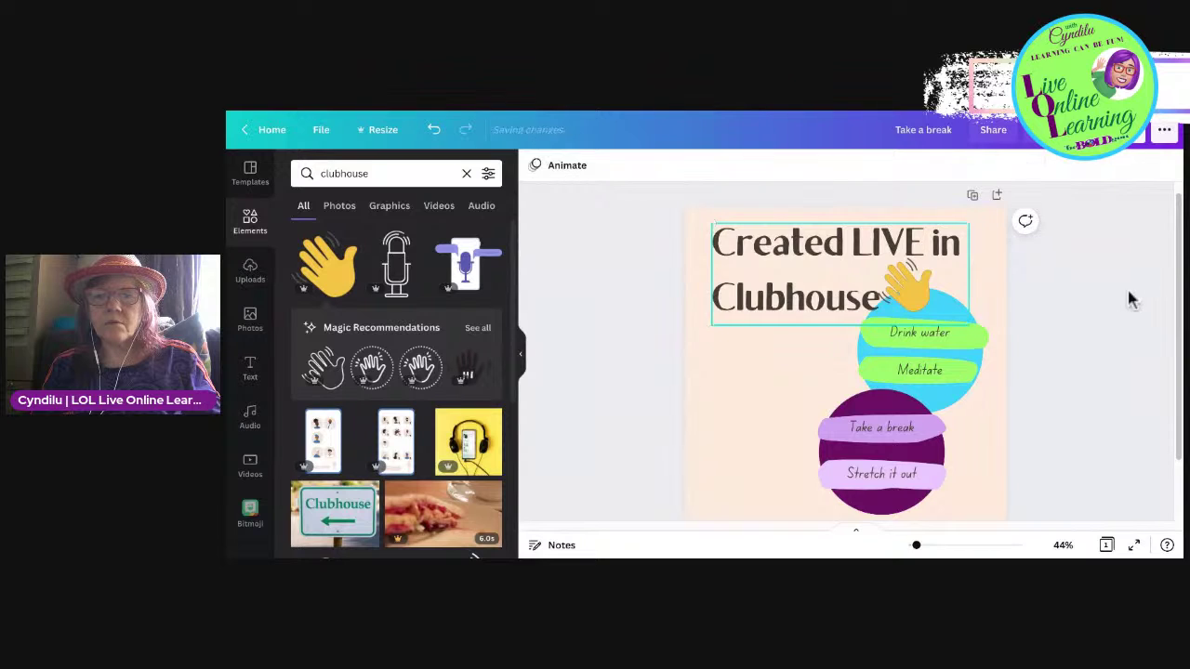
pyautogui.moveTo(836, 274); pyautogui.dragTo(846, 272)
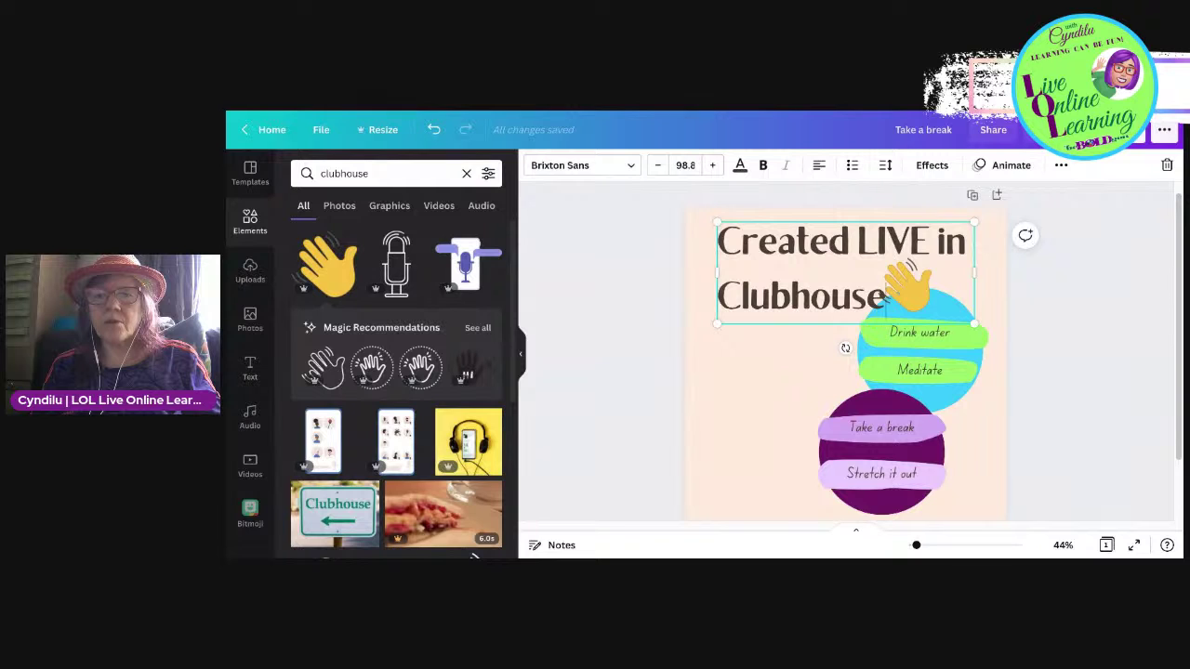
pyautogui.click(1069, 306)
# Step: Lock the title text in place and nudge the waving hand right until it clears the word "Clubhouse"
pyautogui.click(845, 273)
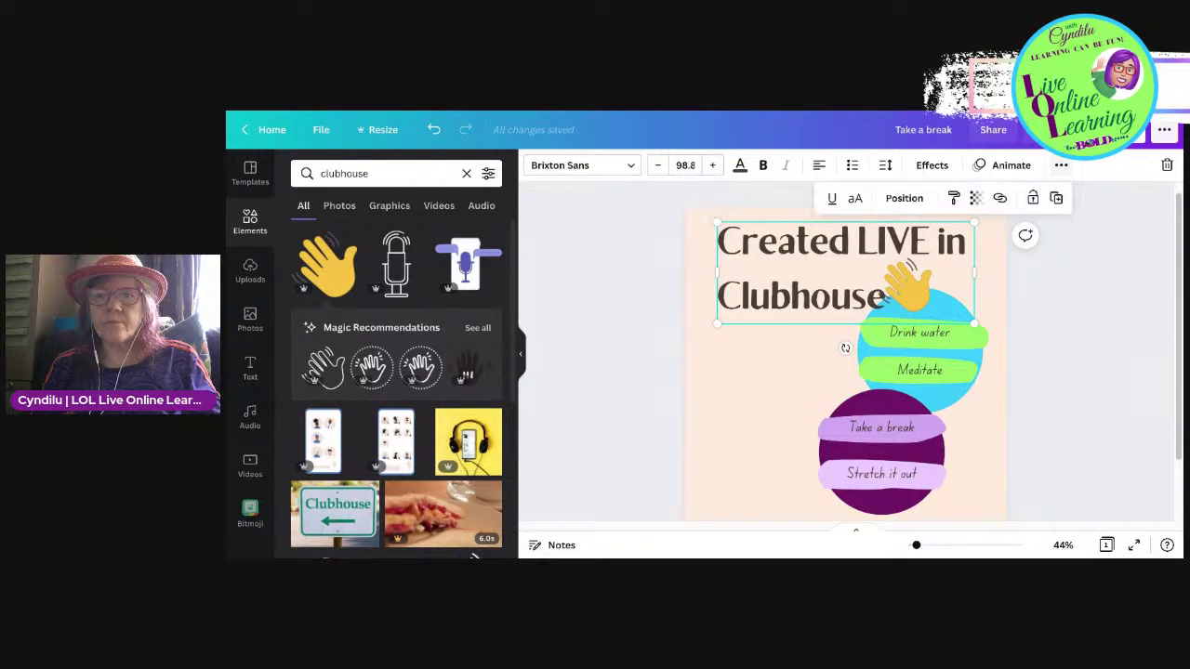
pyautogui.click(1033, 198)
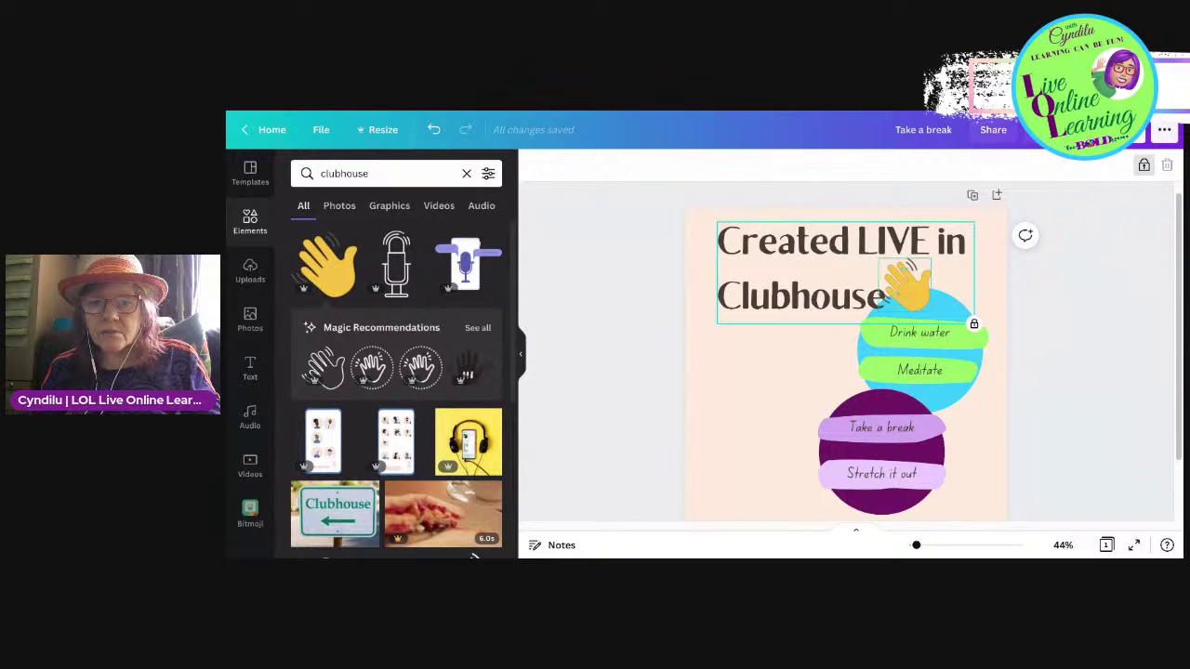
pyautogui.click(1142, 166)
pyautogui.press('Right')
pyautogui.press('Right')
pyautogui.press('Right')
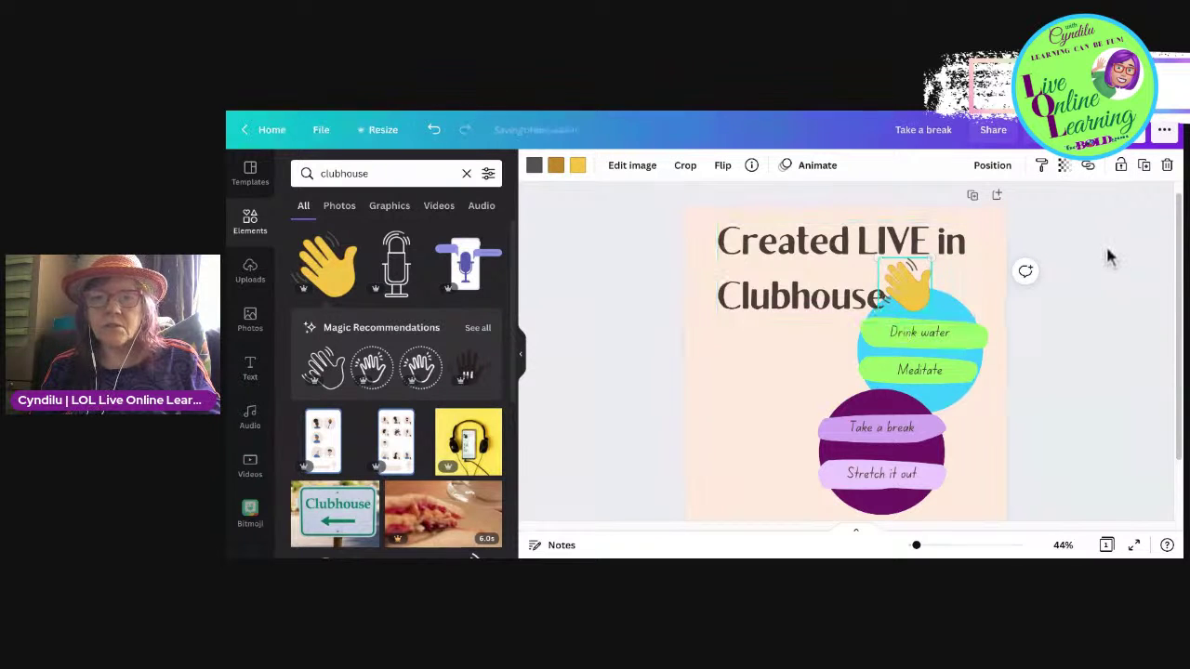
pyautogui.press('Right')
pyautogui.press('Right')
pyautogui.press('Right')
pyautogui.press('Right')
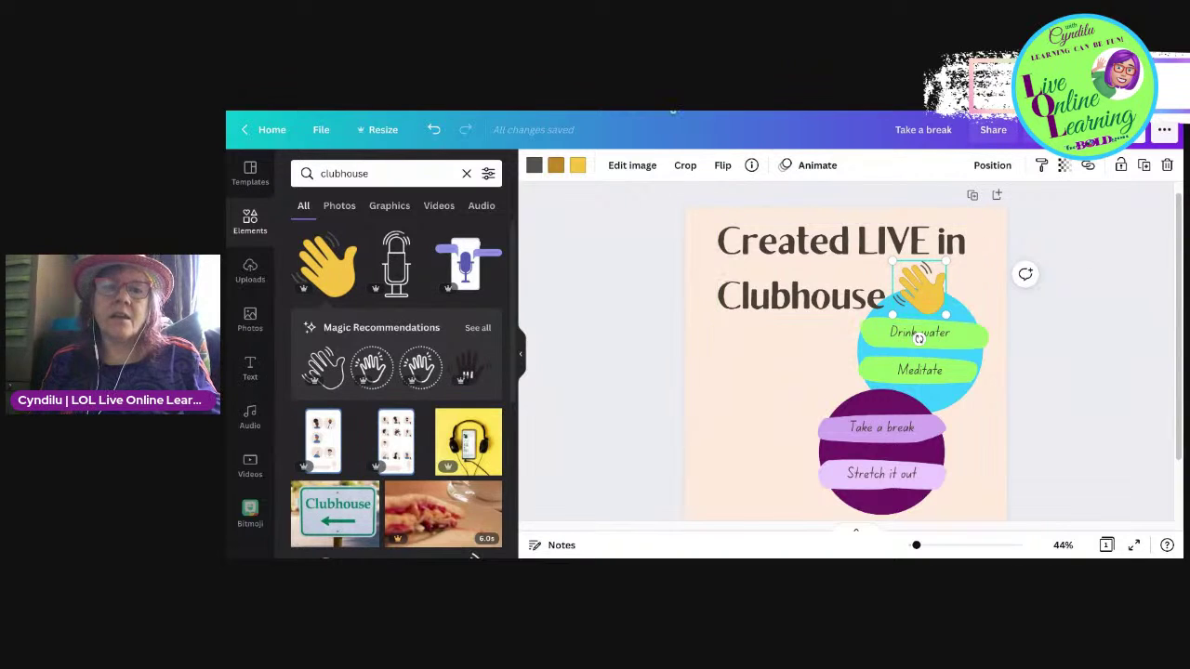
# Step: Try the document's peach colour and the brand kit's lime green as the waving hand's main fill
pyautogui.click(577, 165)
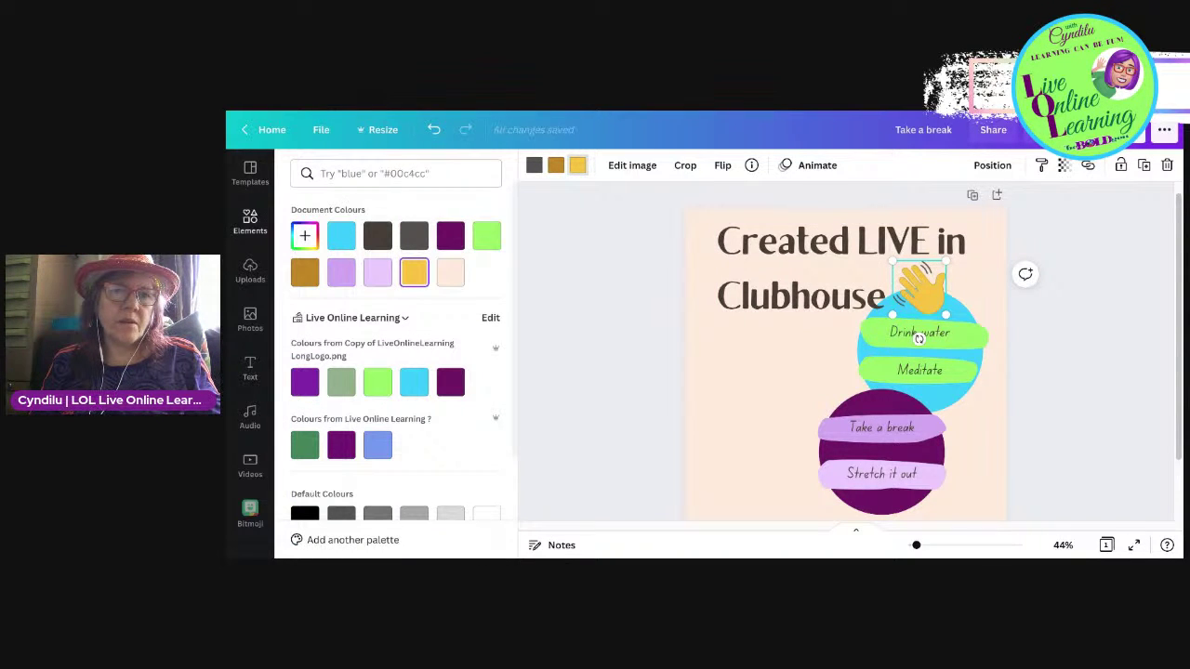
pyautogui.scroll(-3, 396, 353)
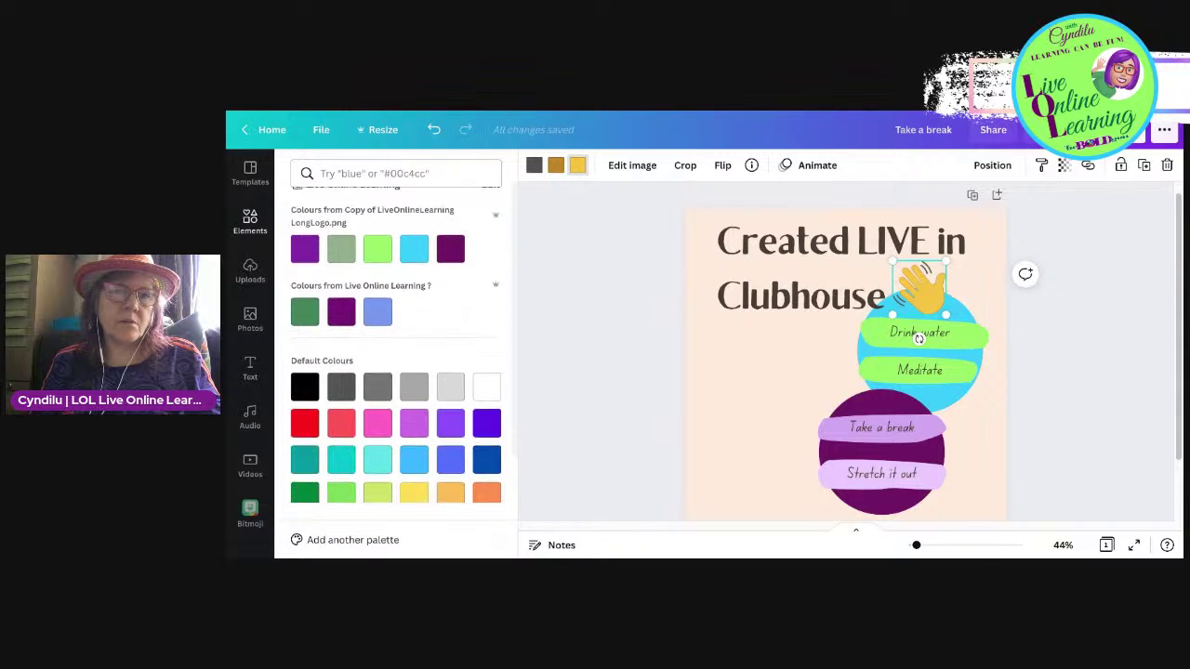
pyautogui.scroll(3, 396, 359)
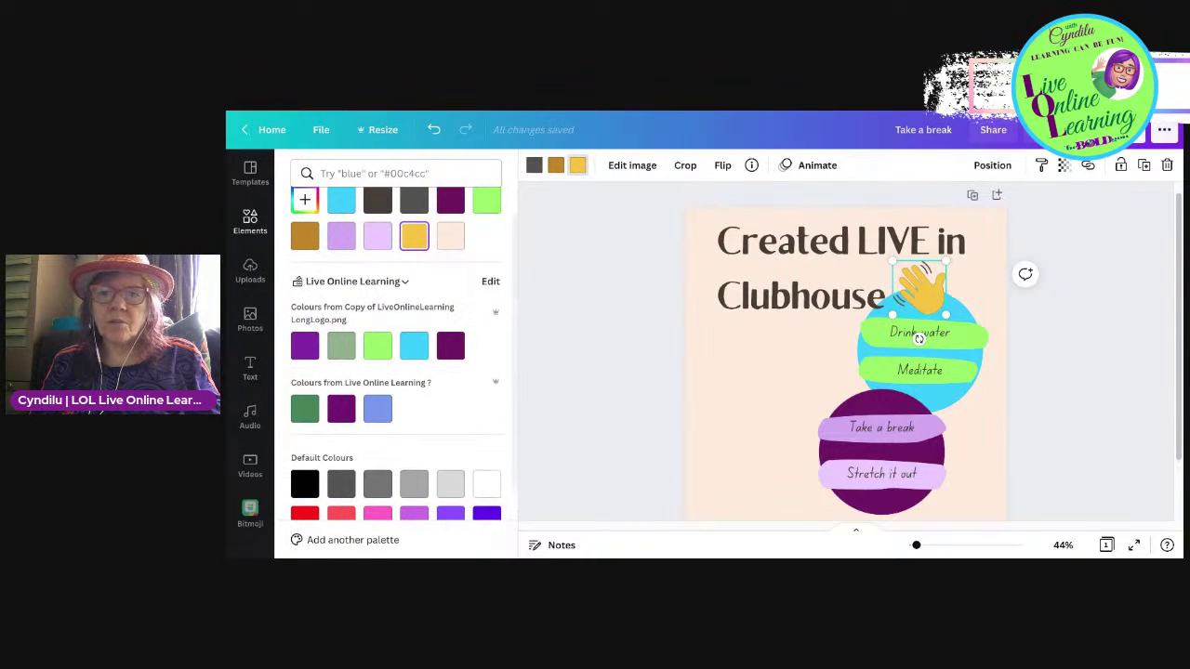
pyautogui.click(450, 250)
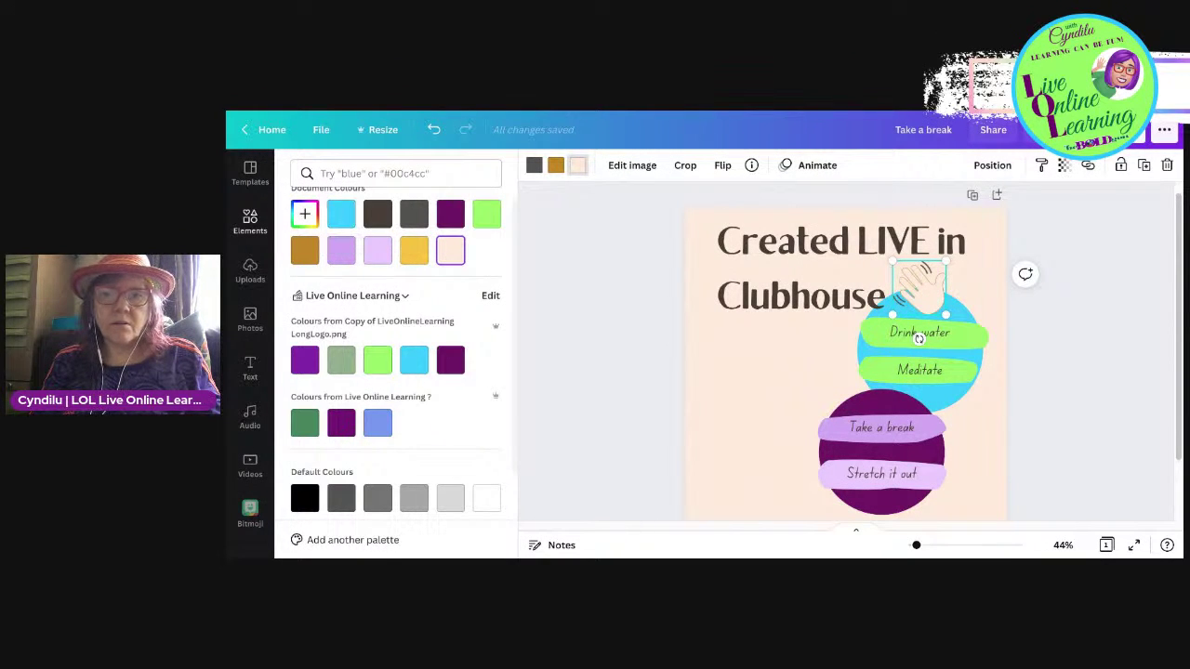
pyautogui.click(377, 359)
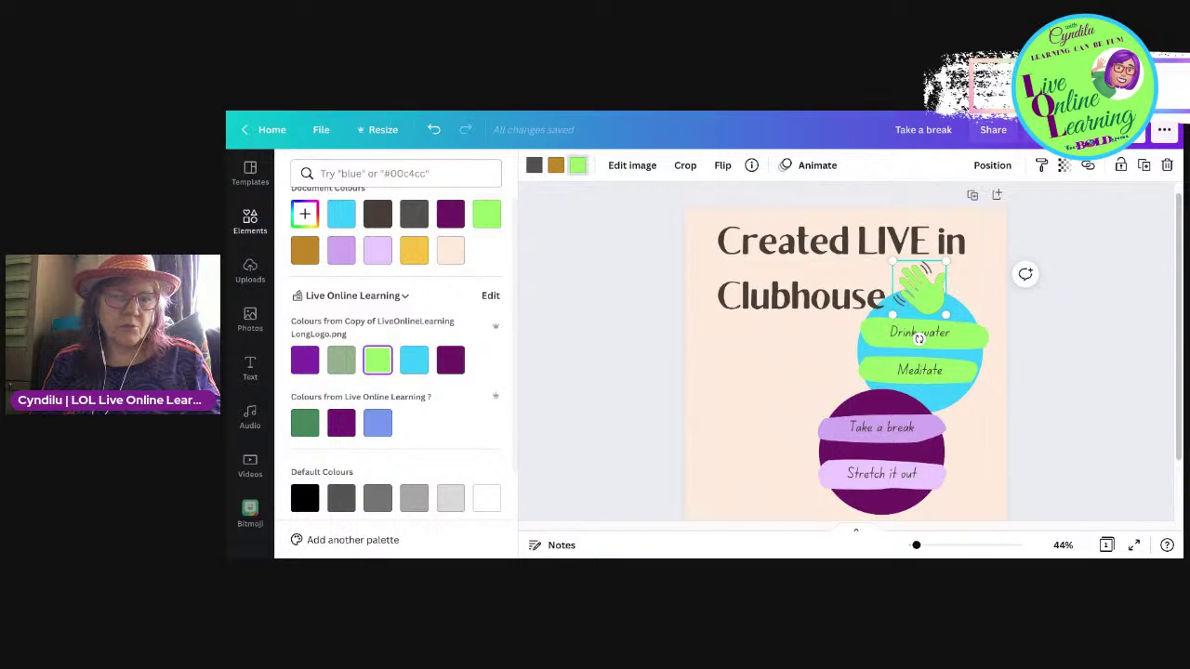
# Step: Recolour the waving hand's main fill with the default yellow, fine-tune it to #FAE762, and deselect the graphic
pyautogui.scroll(-3, 414, 418)
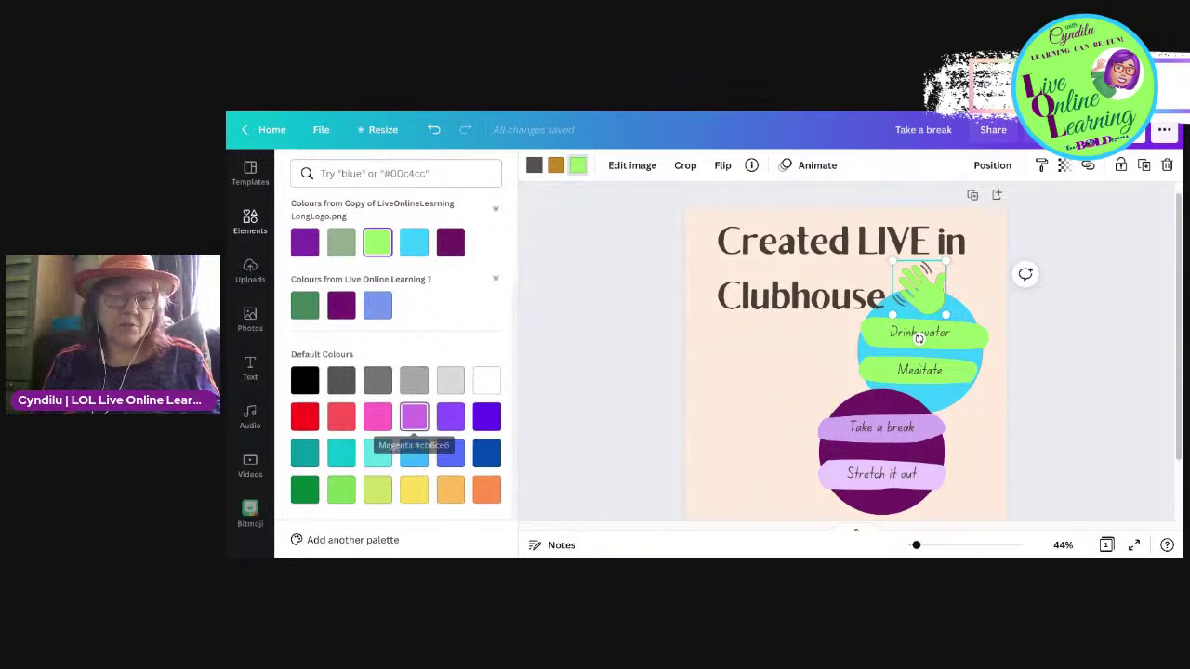
pyautogui.click(413, 490)
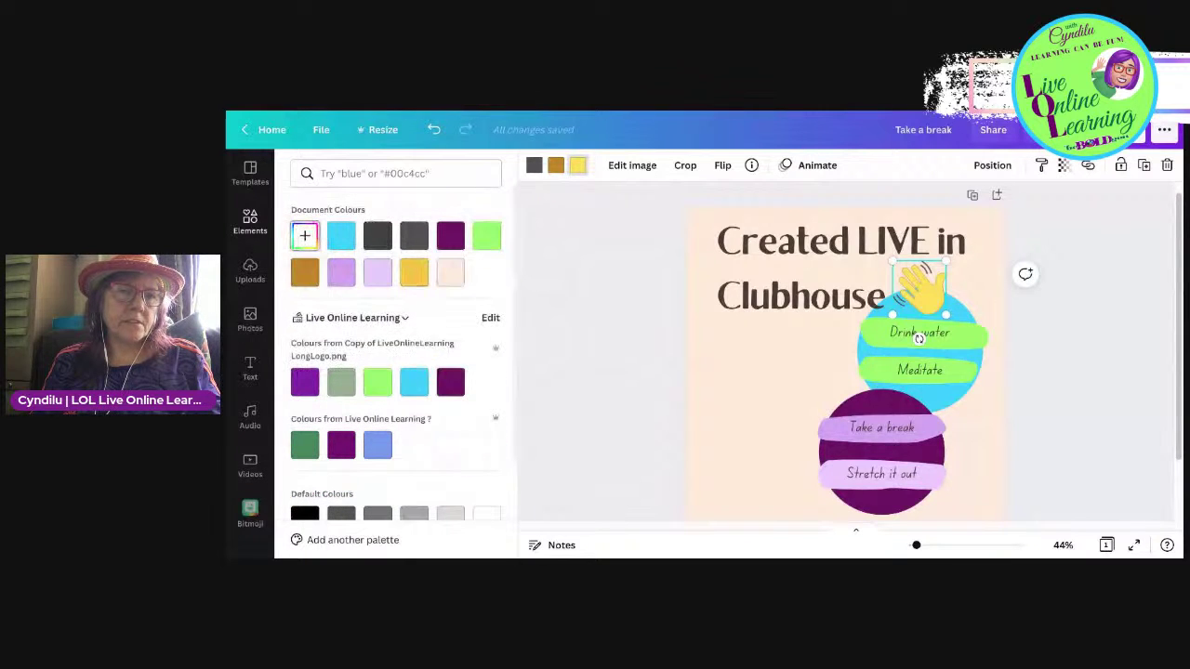
pyautogui.click(304, 235)
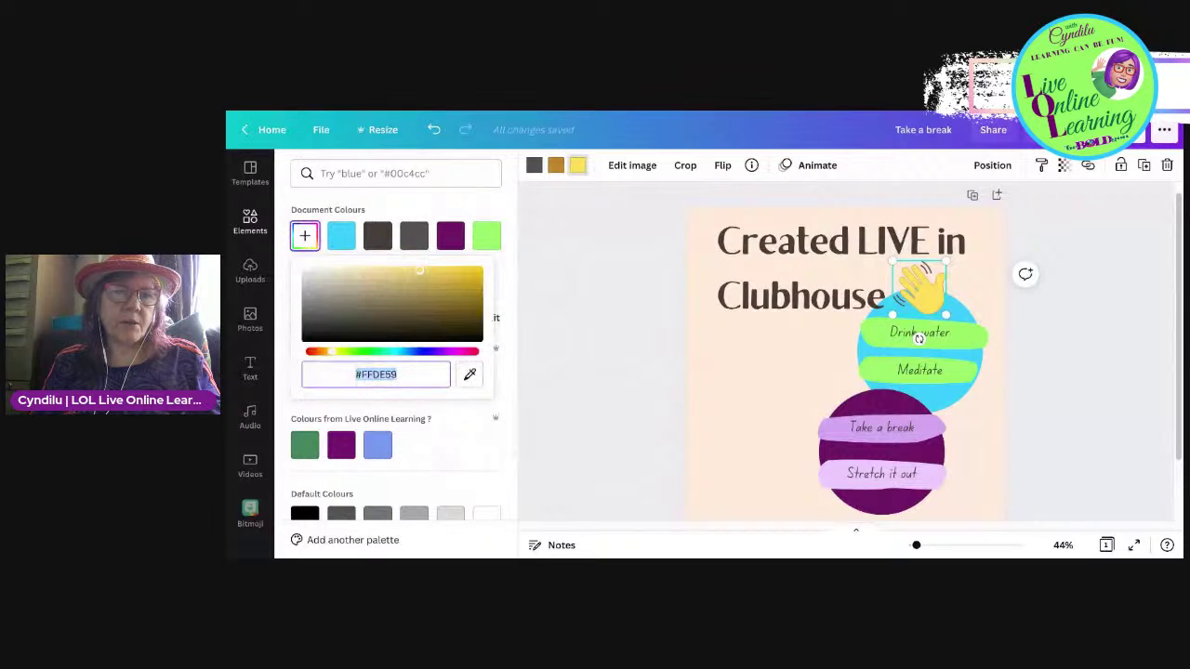
pyautogui.click(469, 374)
pyautogui.moveTo(332, 351); pyautogui.dragTo(333, 351)
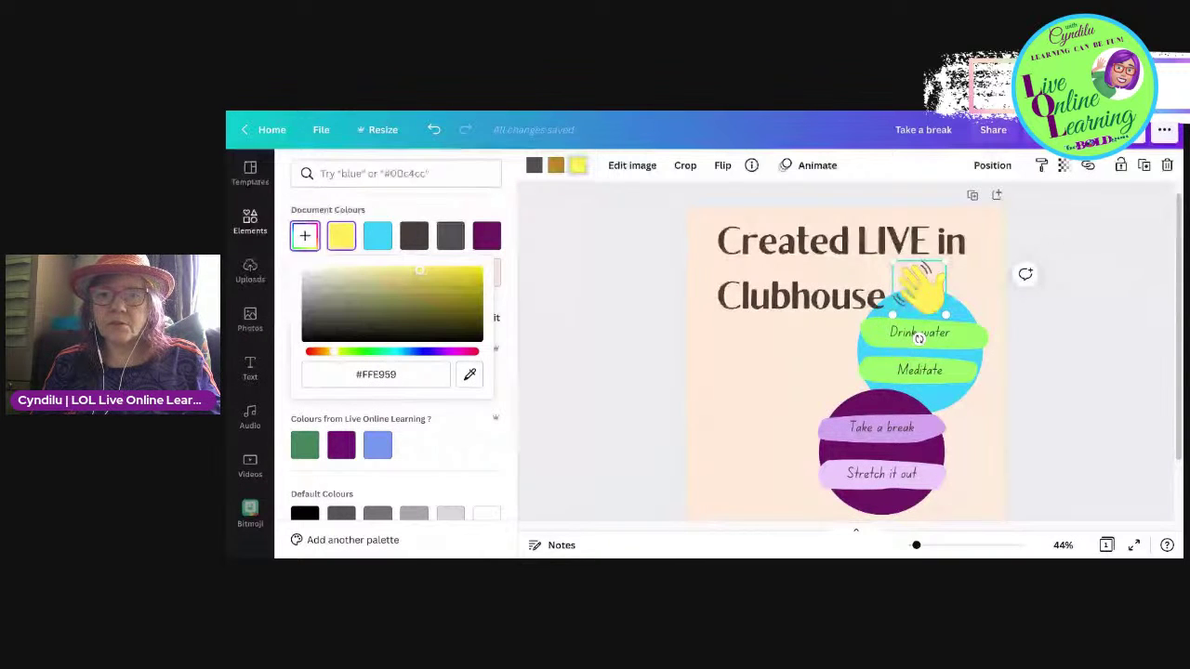
pyautogui.moveTo(420, 269)
pyautogui.mouseDown()
pyautogui.moveTo(438, 272)
pyautogui.moveTo(412, 270)
pyautogui.mouseUp()
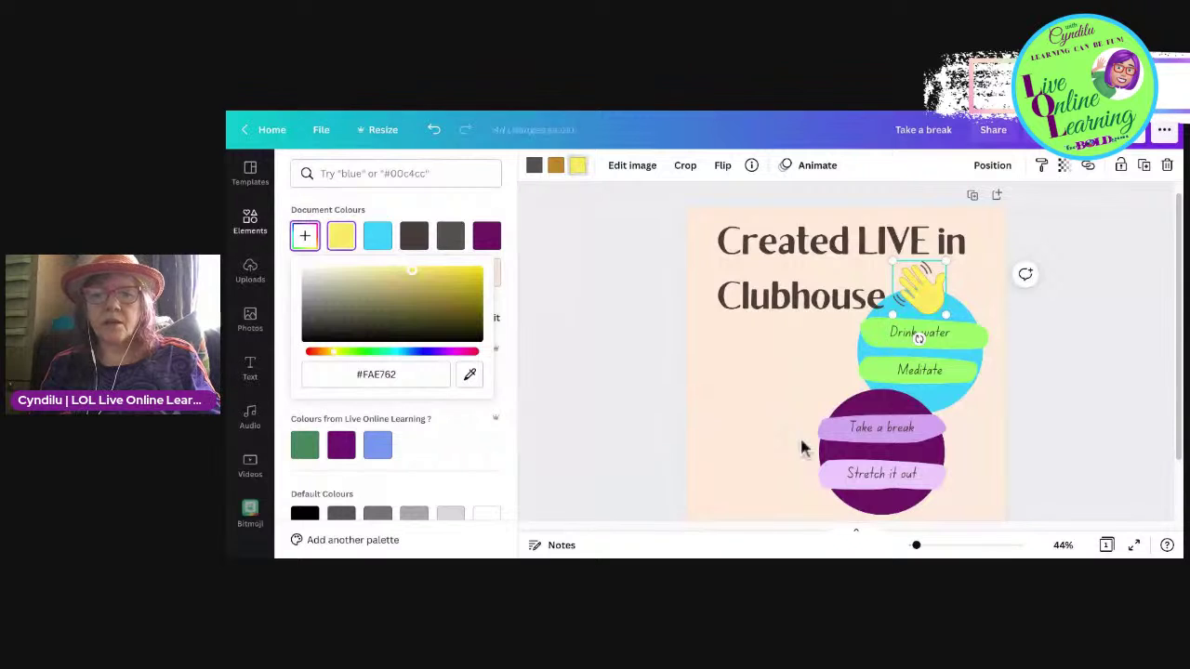
pyautogui.click(803, 450)
pyautogui.click(707, 455)
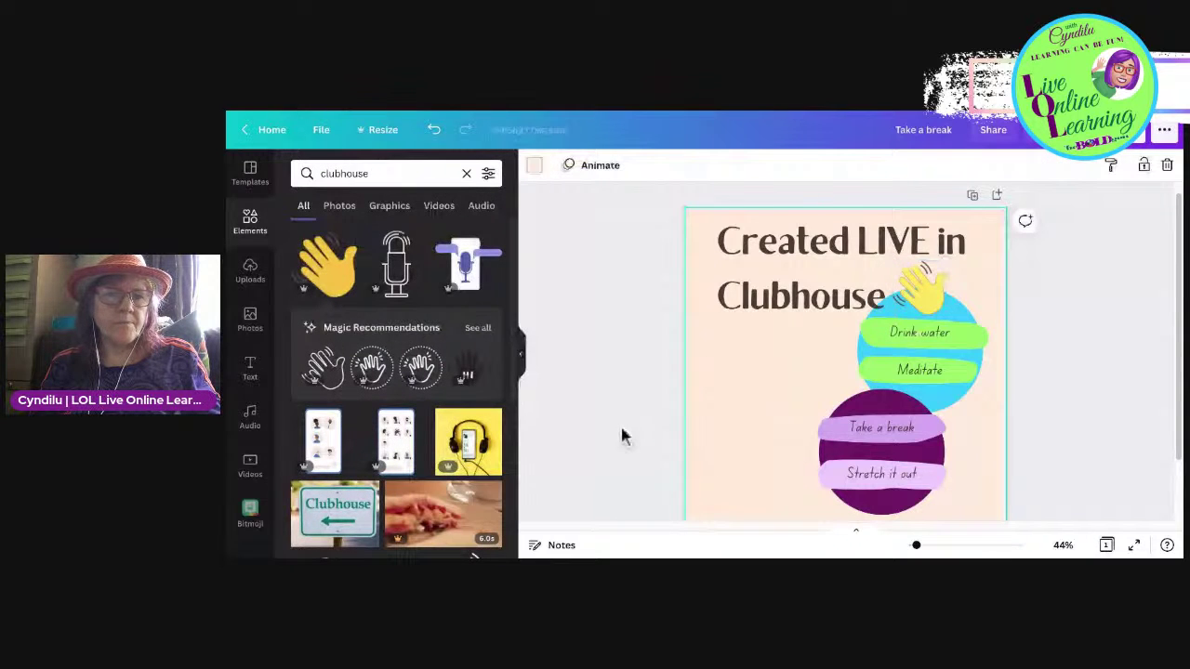
pyautogui.click(530, 298)
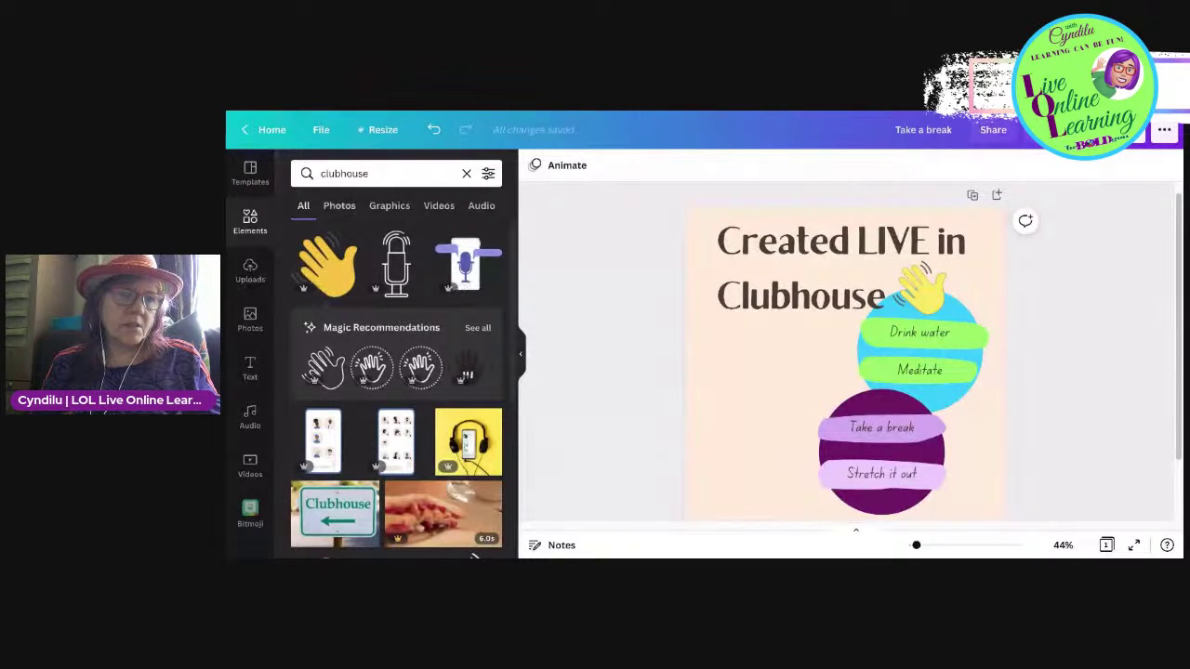
# Step: Add the round green Live Online Learning brand logo and shrink it to a little over half its size, beside the purple circle
pyautogui.scroll(-5, 250, 372)
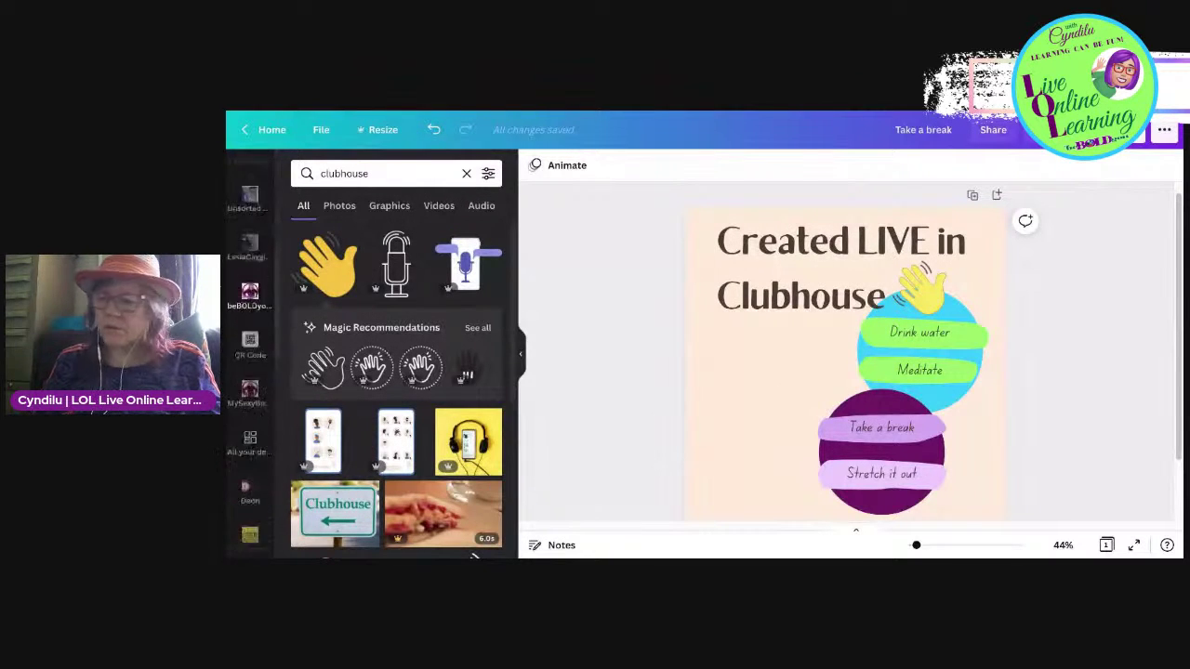
pyautogui.scroll(-4, 250, 363)
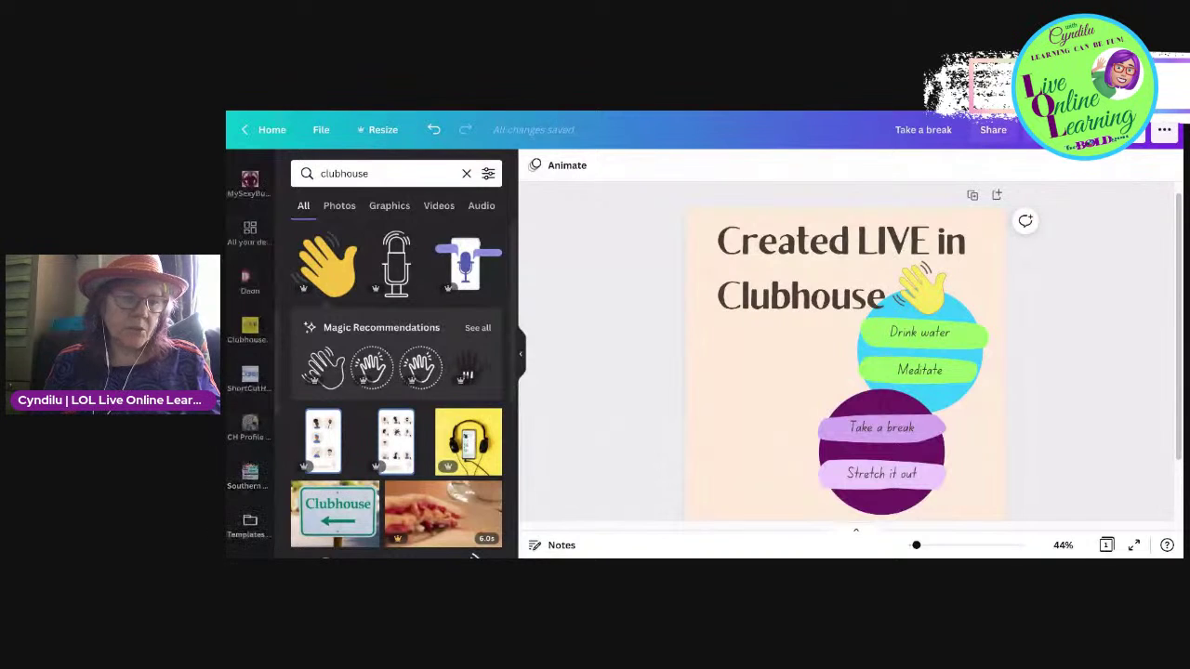
pyautogui.scroll(-5, 249, 362)
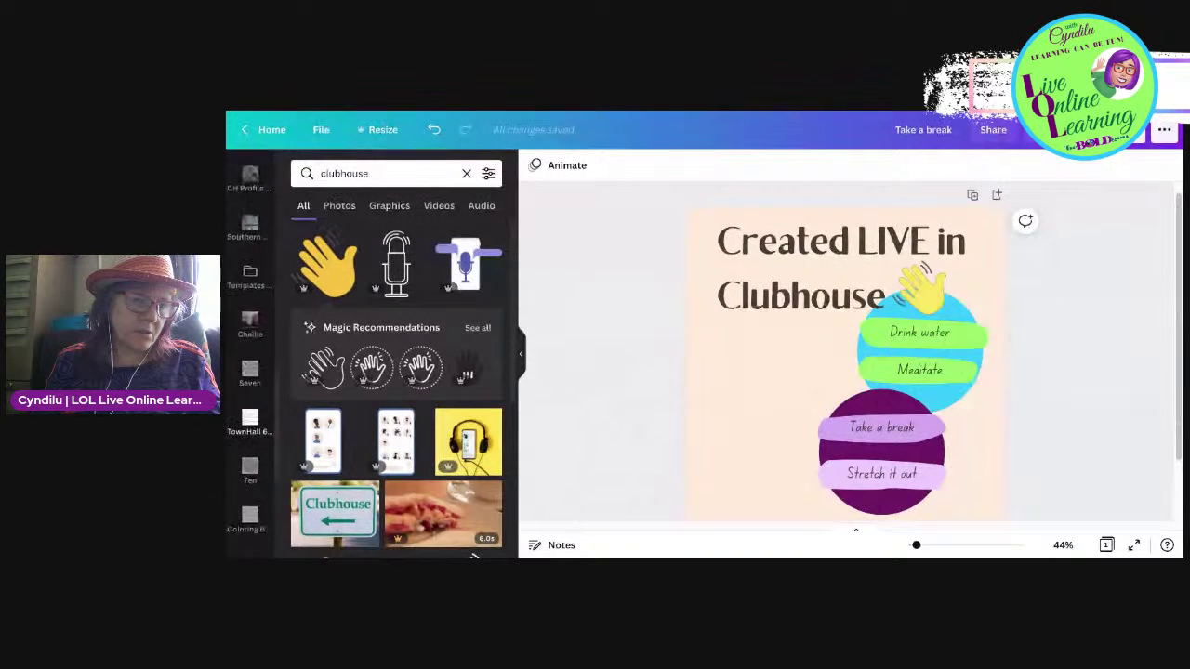
pyautogui.scroll(-5, 249, 363)
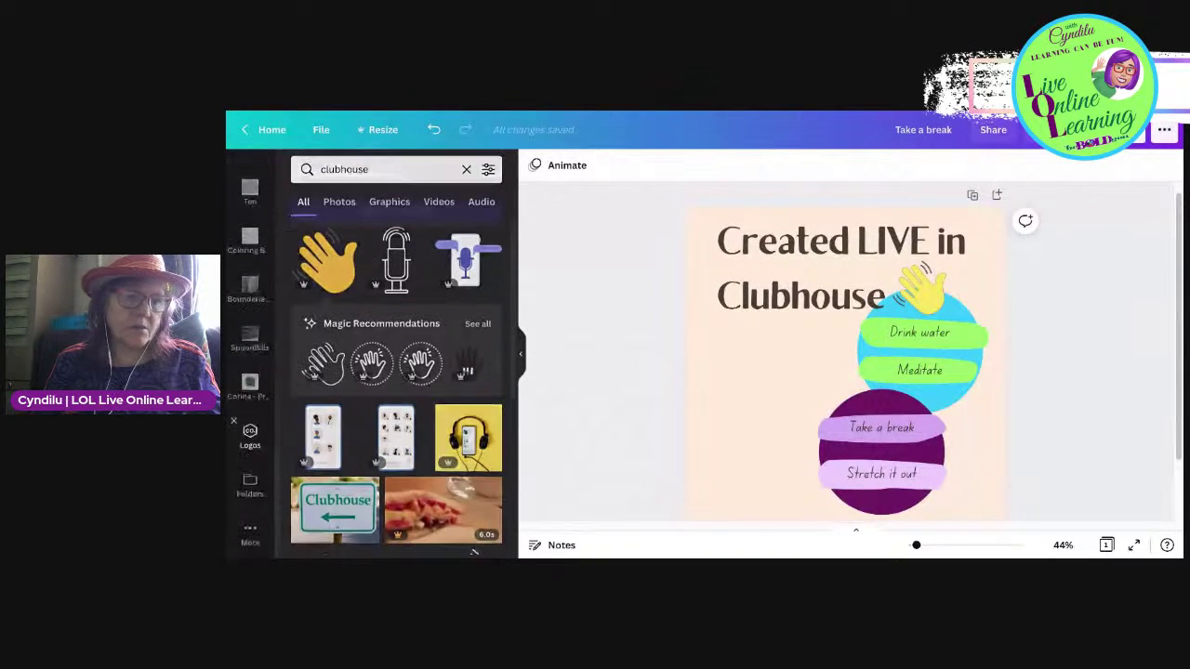
pyautogui.click(250, 444)
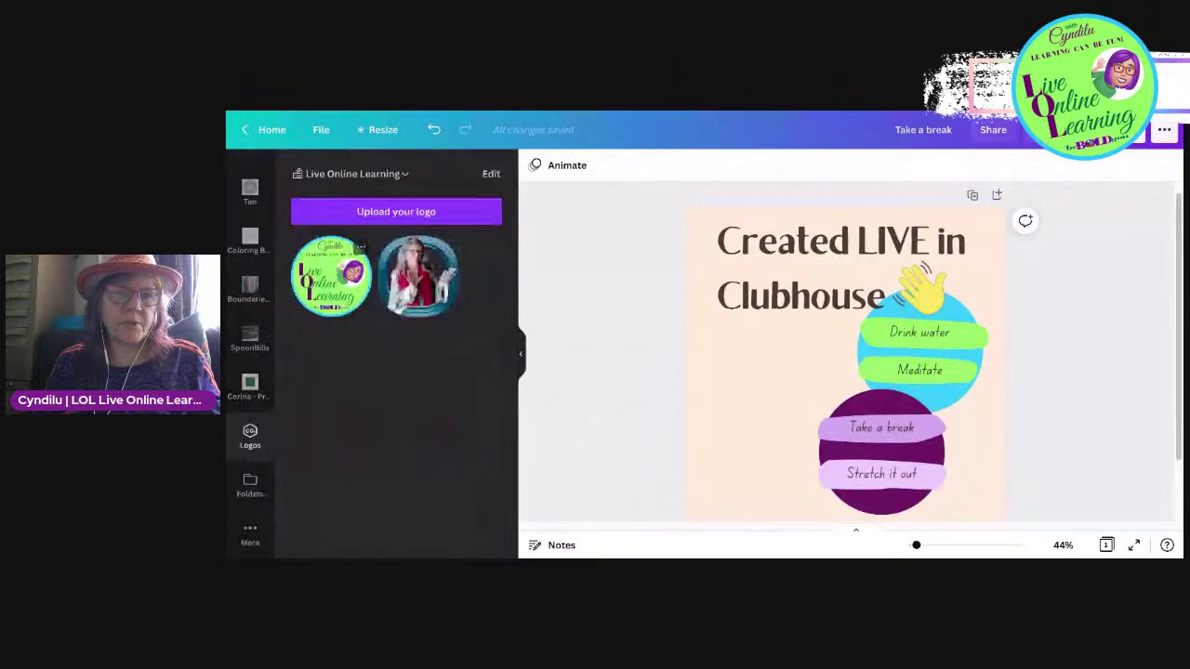
pyautogui.click(331, 276)
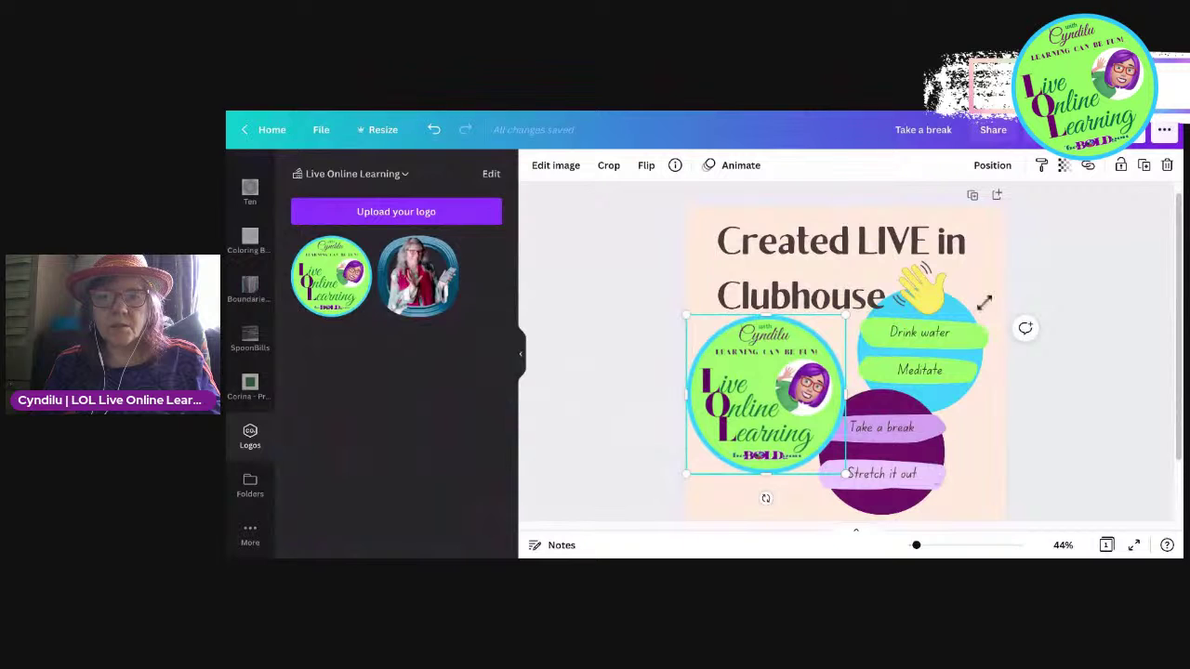
pyautogui.moveTo(845, 316); pyautogui.dragTo(777, 384)
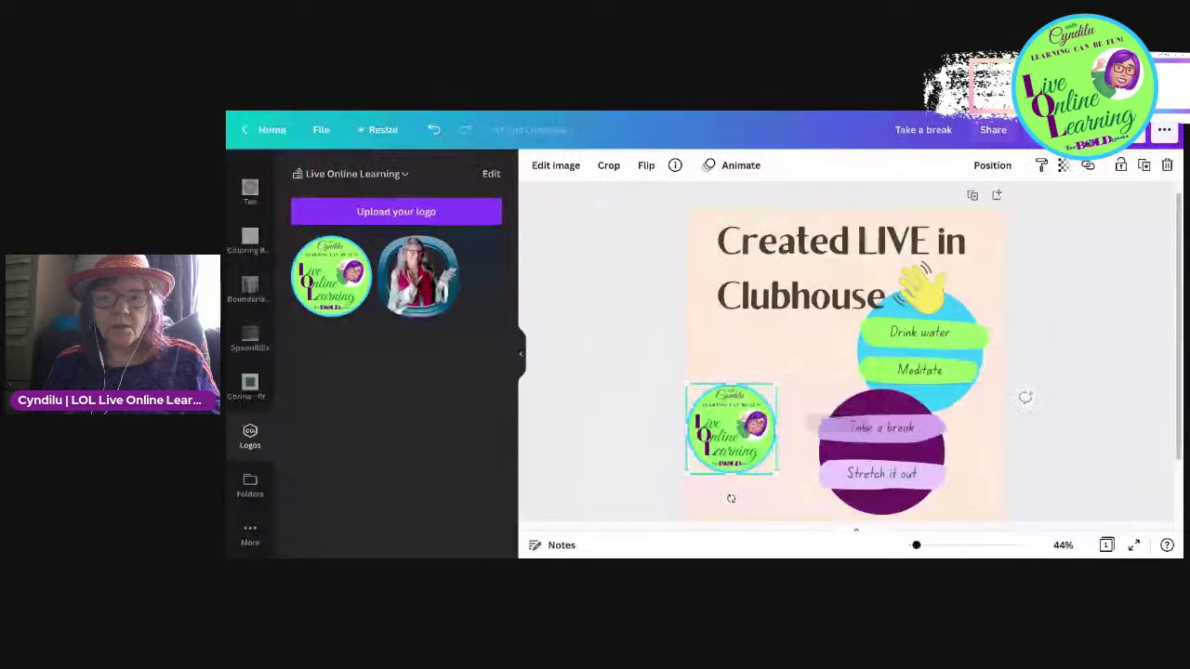
# Step: Position the brand logo close beside the purple circle, near the bottom of the post, and deselect it
pyautogui.moveTo(730, 428); pyautogui.dragTo(748, 458)
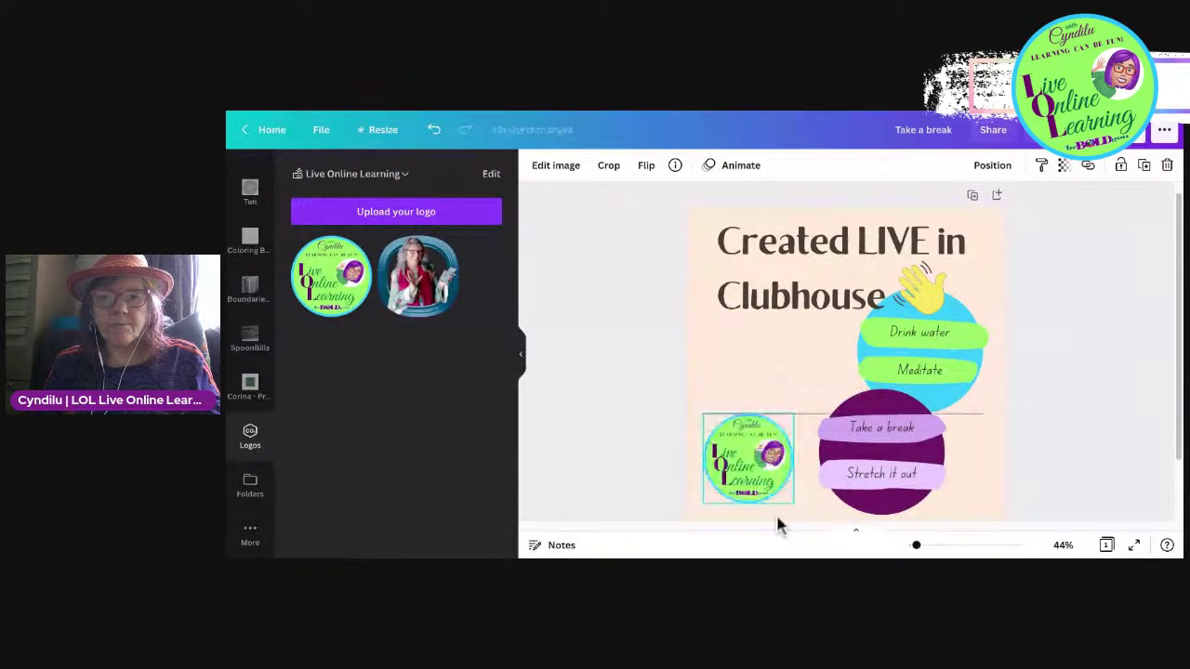
pyautogui.hotkey('shift', 'Right')
pyautogui.hotkey('shift', 'Right')
pyautogui.hotkey('shift', 'Right')
pyautogui.hotkey('shift', 'Down')
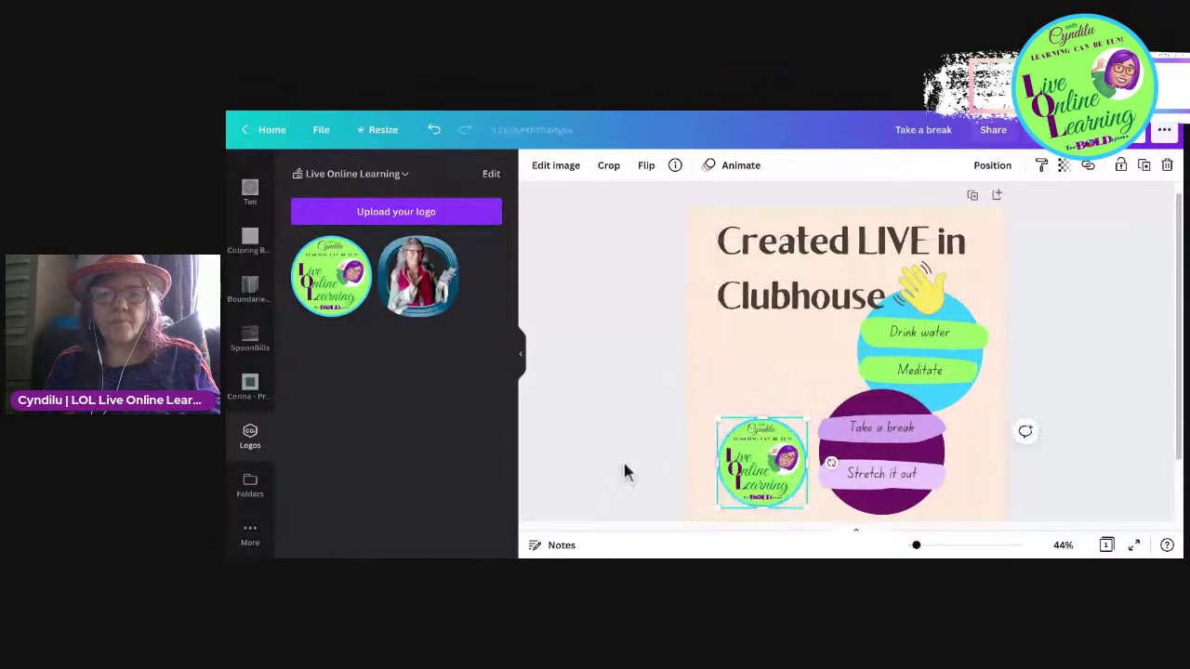
pyautogui.click(622, 459)
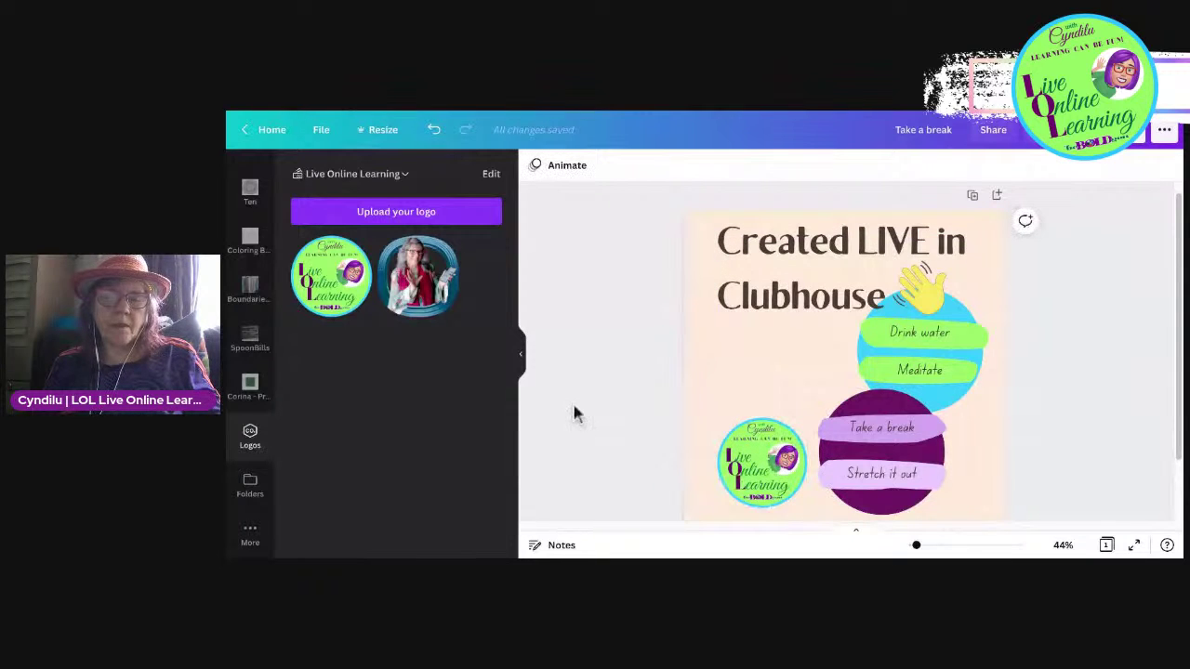
# Step: Add a text box reading "Remember when working to..."
pyautogui.press('t')
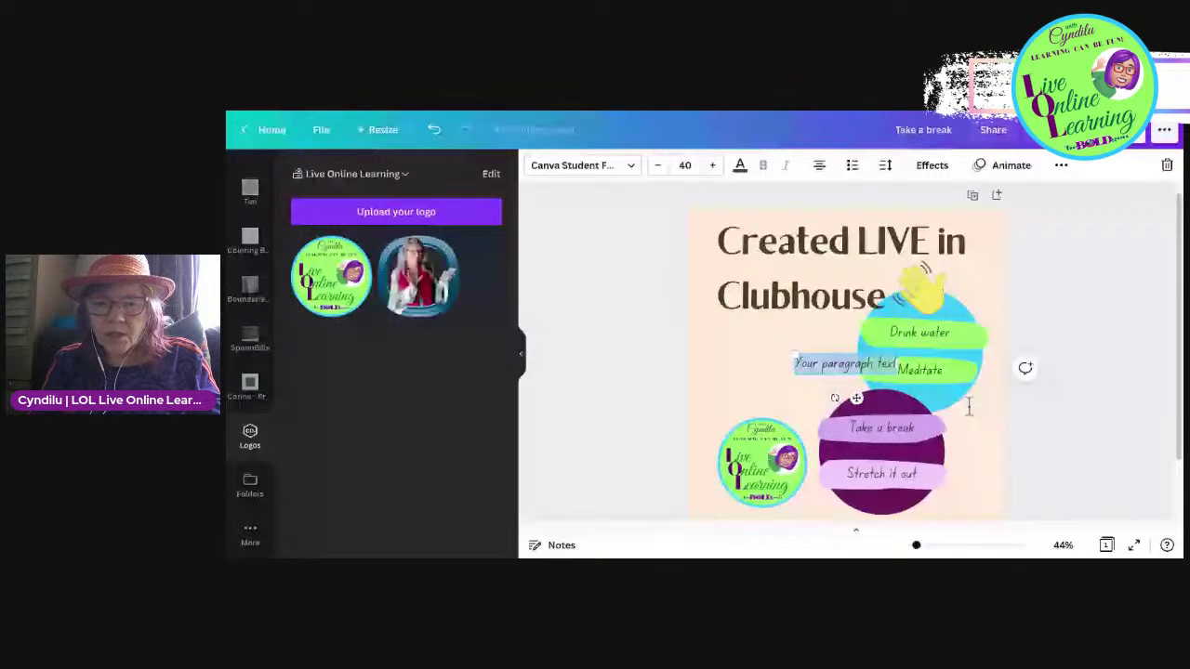
pyautogui.write('Remember')
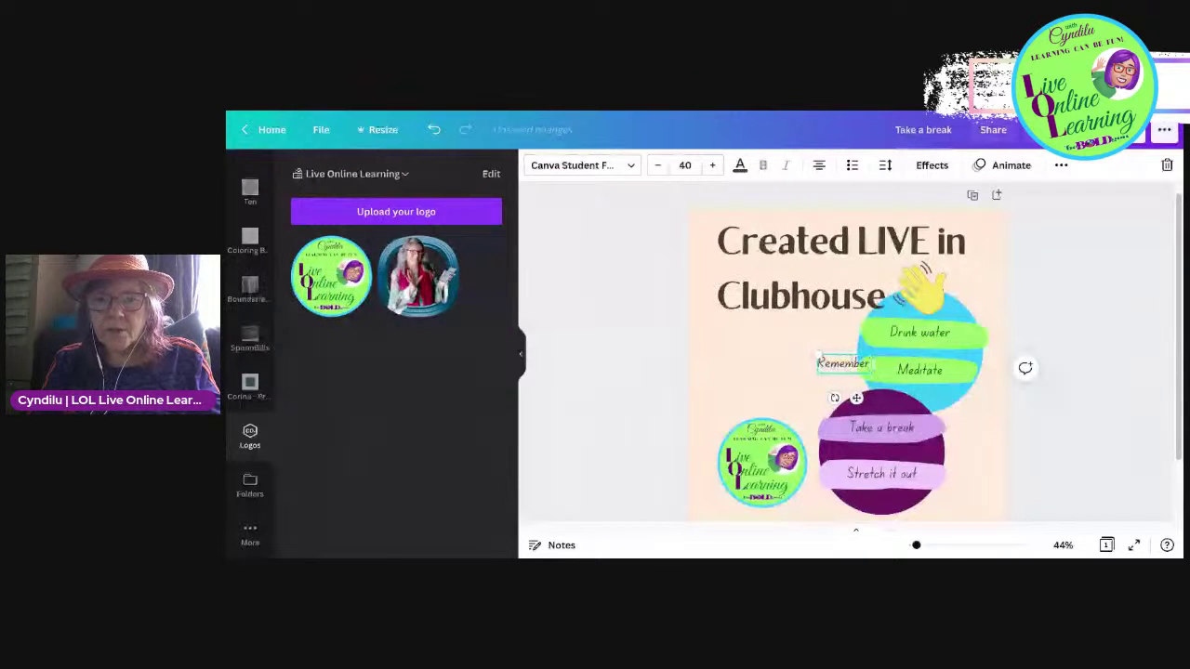
pyautogui.write(' to')
pyautogui.press('BackSpace')
pyautogui.press('BackSpace')
pyautogui.write('when working')
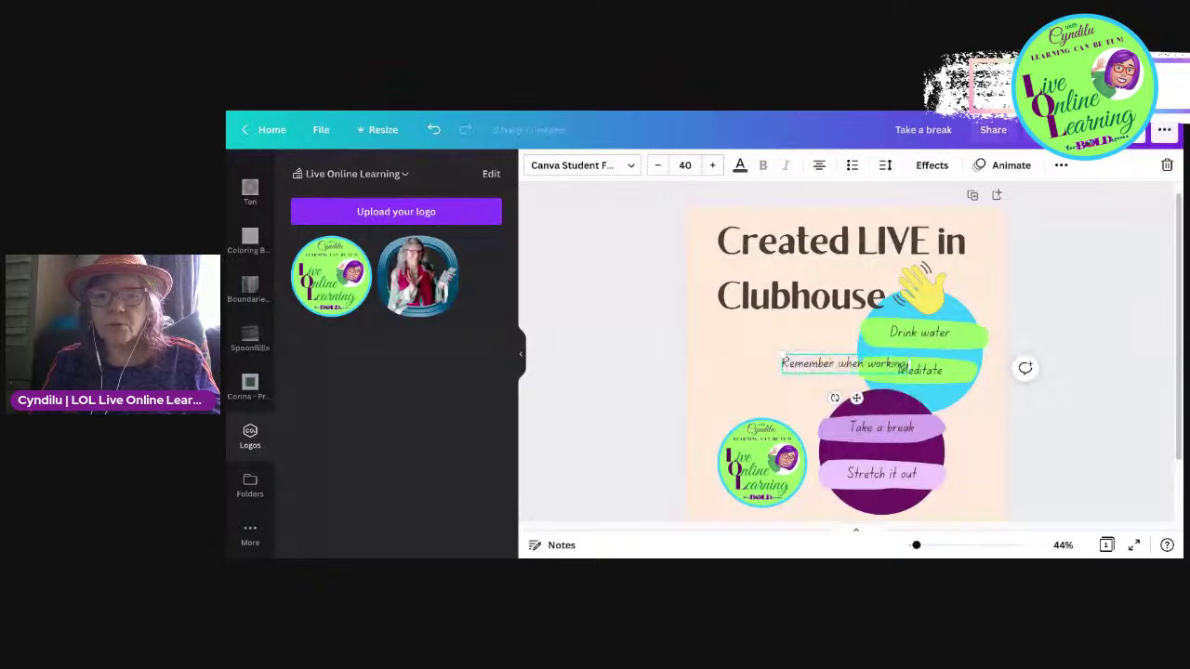
pyautogui.write(' to')
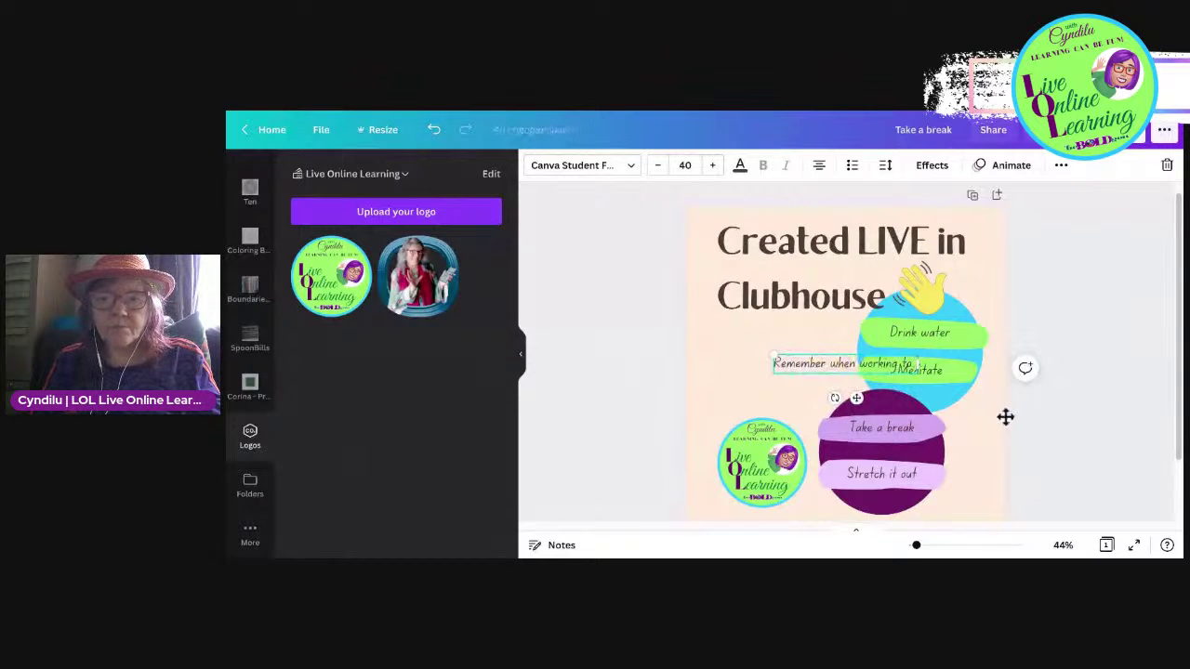
# Step: Enlarge the "Remember when working to..." text to size 63.8, wrapped over three lines, and place it between the title and the logo
pyautogui.moveTo(919, 363); pyautogui.dragTo(875, 316)
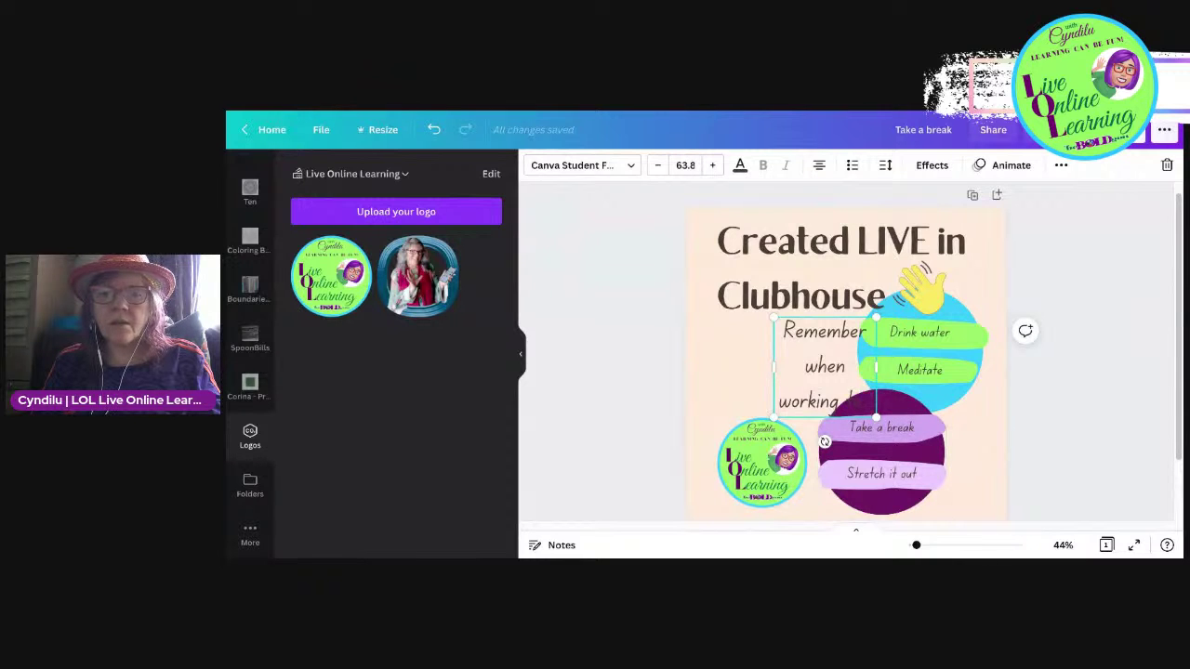
pyautogui.click(1056, 449)
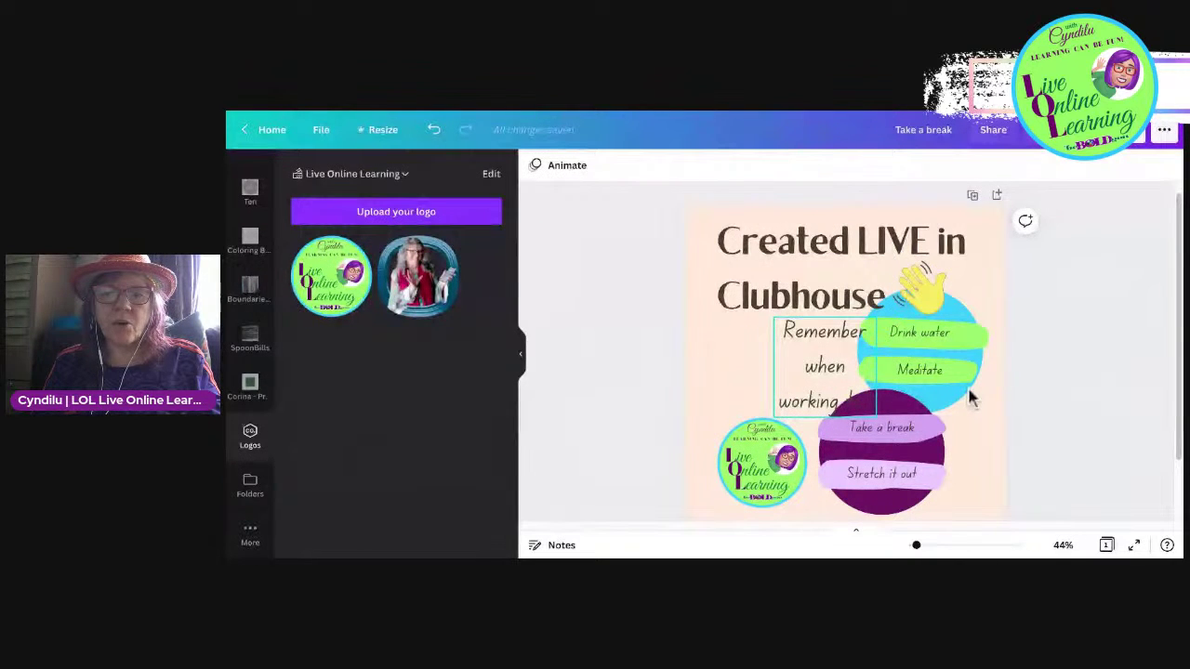
pyautogui.click(969, 398)
pyautogui.moveTo(824, 367); pyautogui.dragTo(795, 363)
pyautogui.press('Up')
# Step: Unlock the title "Created LIVE in Clubhouse", tighten its line spacing so the two lines sit closer together, and deselect it
pyautogui.click(956, 232)
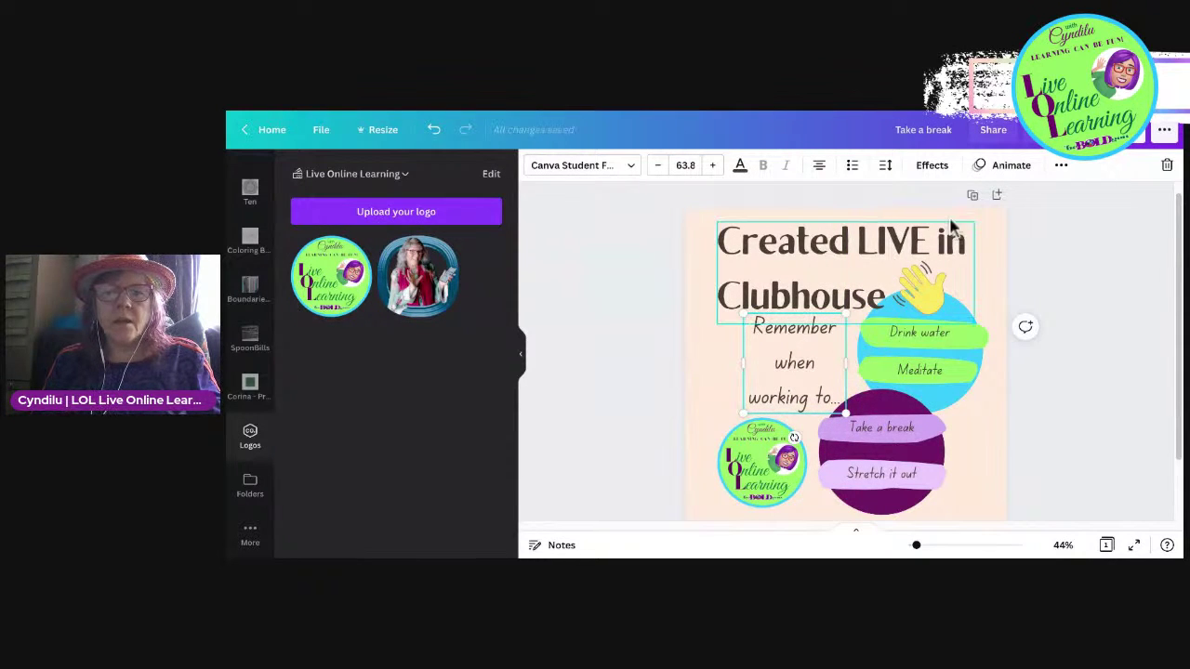
pyautogui.click(982, 163)
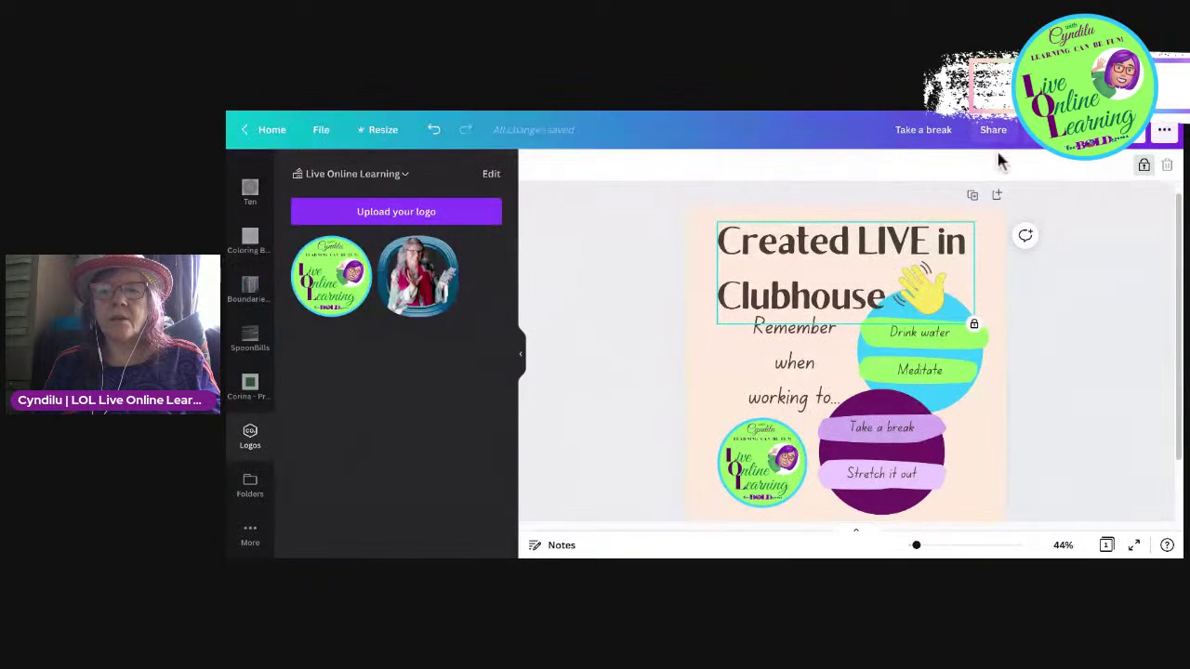
pyautogui.click(1143, 165)
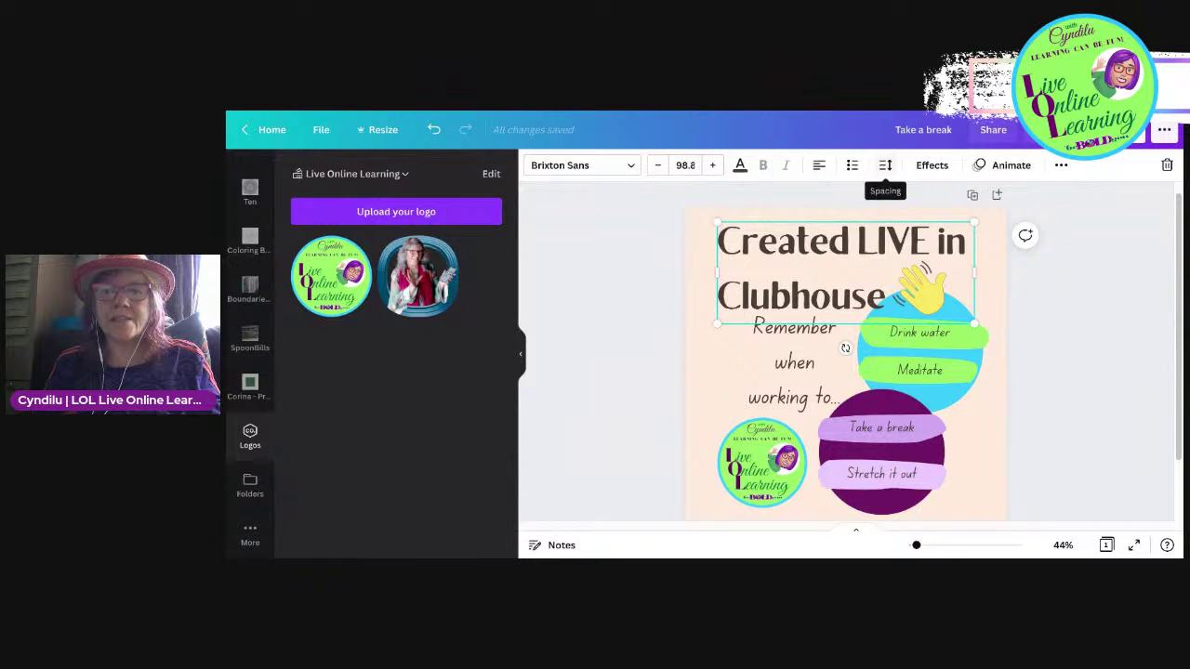
pyautogui.click(885, 164)
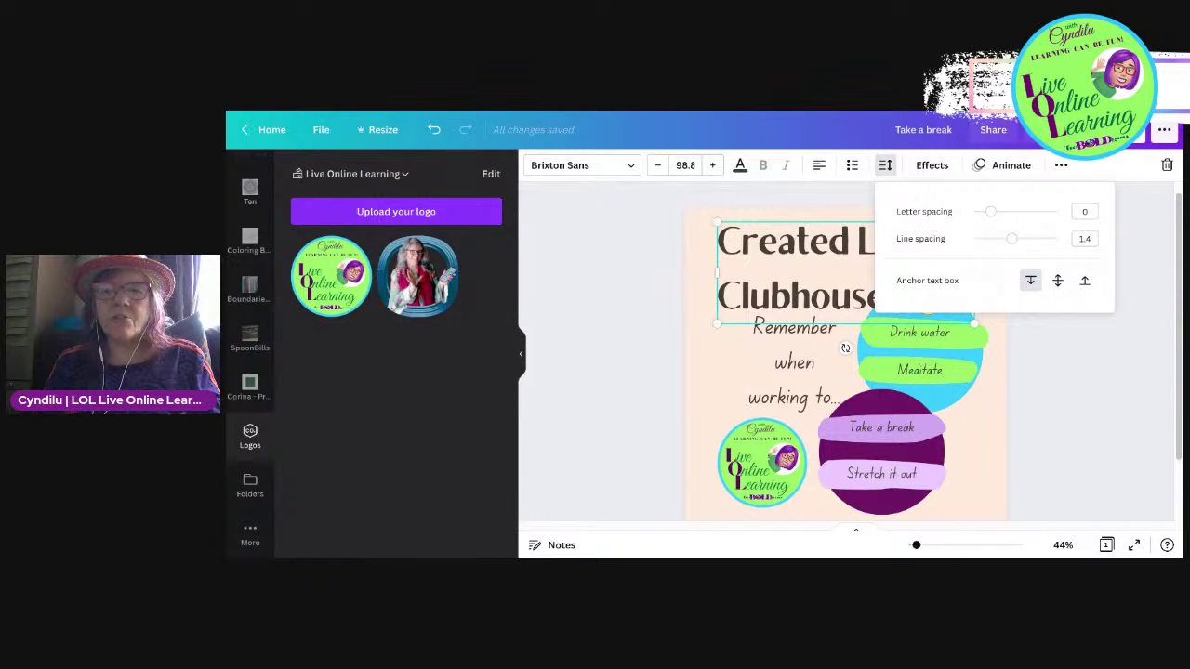
pyautogui.moveTo(1012, 239); pyautogui.dragTo(993, 239)
pyautogui.click(884, 165)
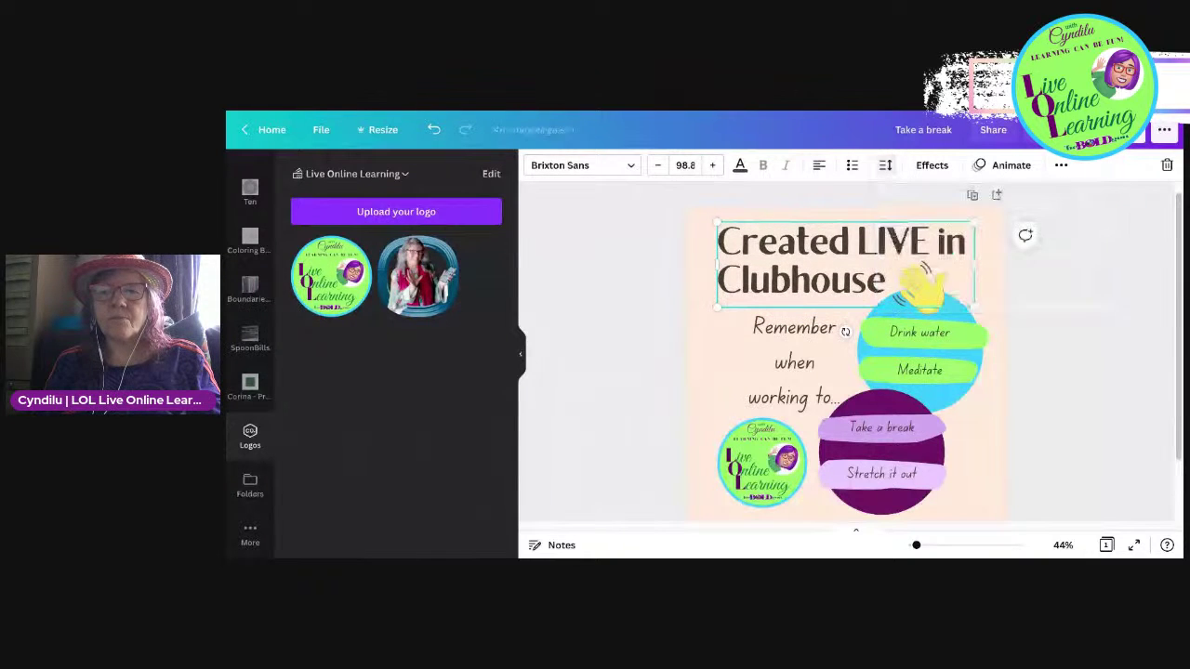
pyautogui.press('Escape')
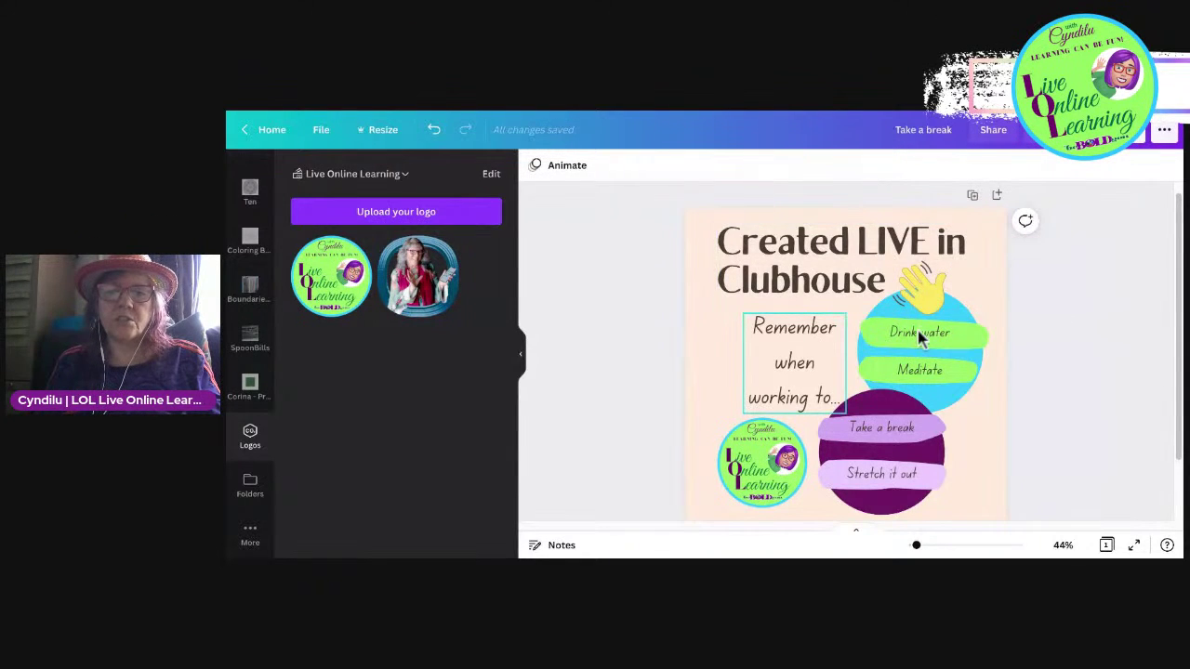
# Step: Shift the "Remember when working to..." text up and left, set its font to Brixton Sans, and widen its box until "Remember" fits on one line
pyautogui.moveTo(795, 364); pyautogui.dragTo(788, 356)
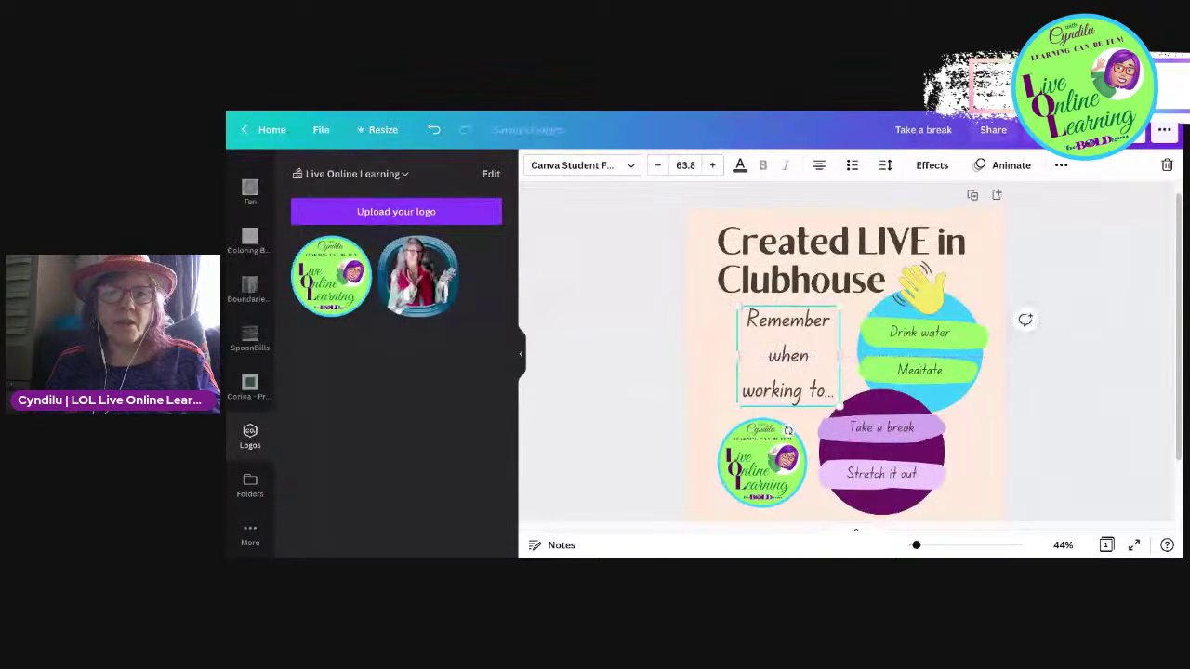
pyautogui.click(581, 165)
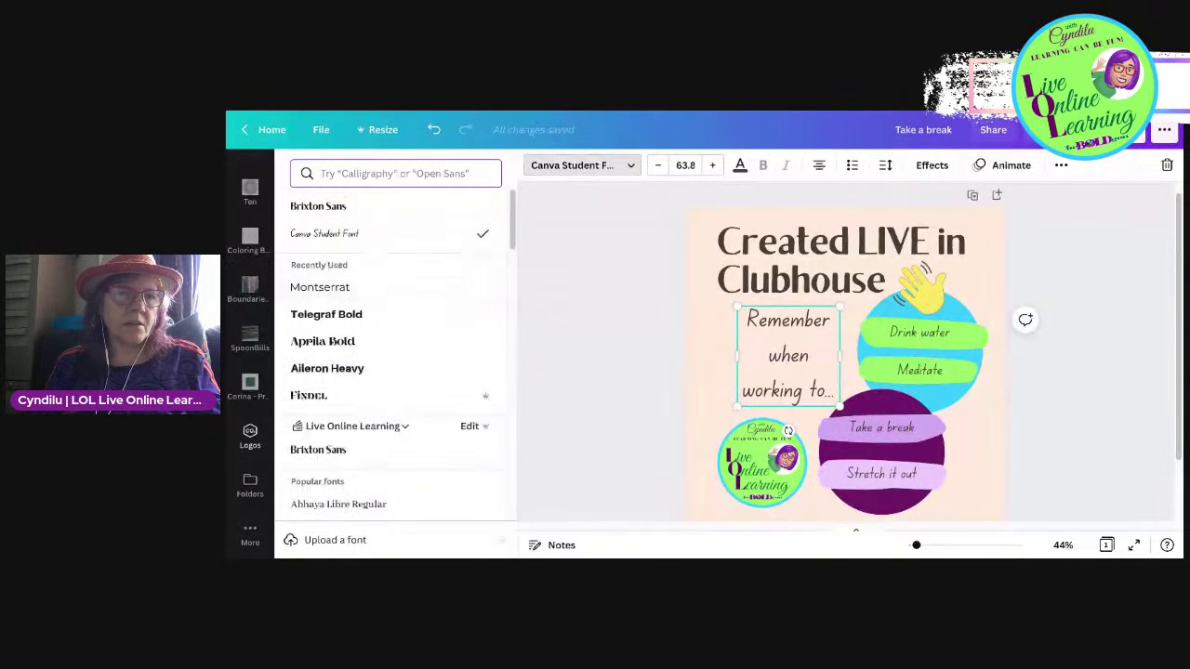
pyautogui.click(318, 205)
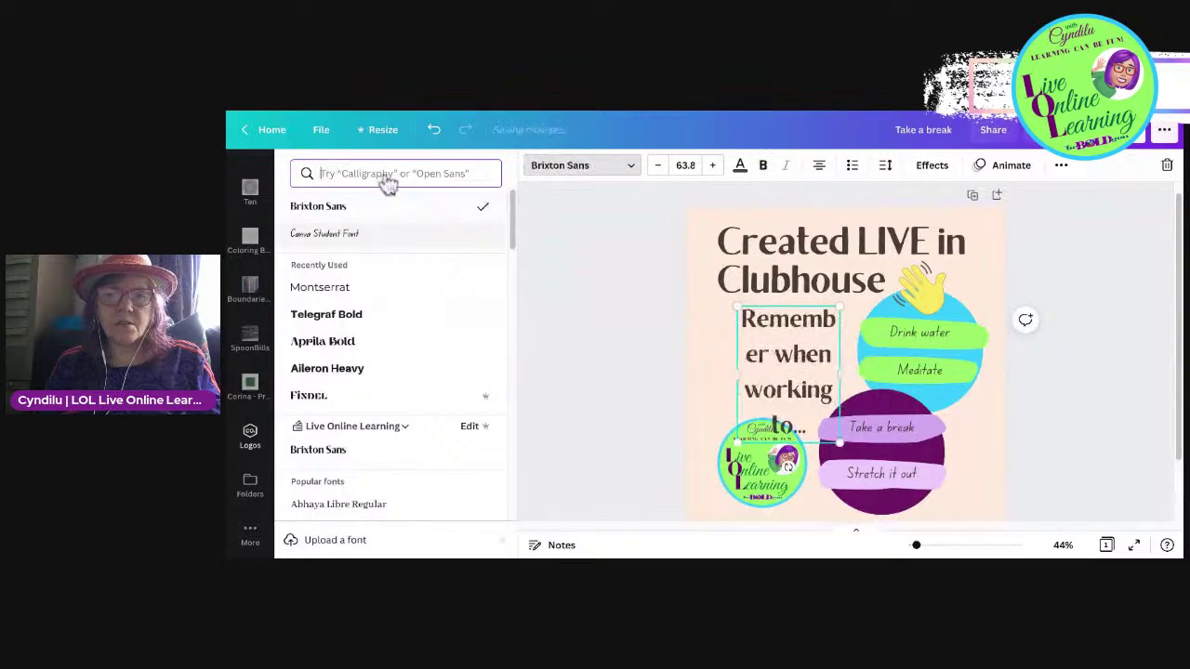
pyautogui.moveTo(737, 375); pyautogui.dragTo(717, 375)
pyautogui.moveTo(768, 415); pyautogui.dragTo(762, 415)
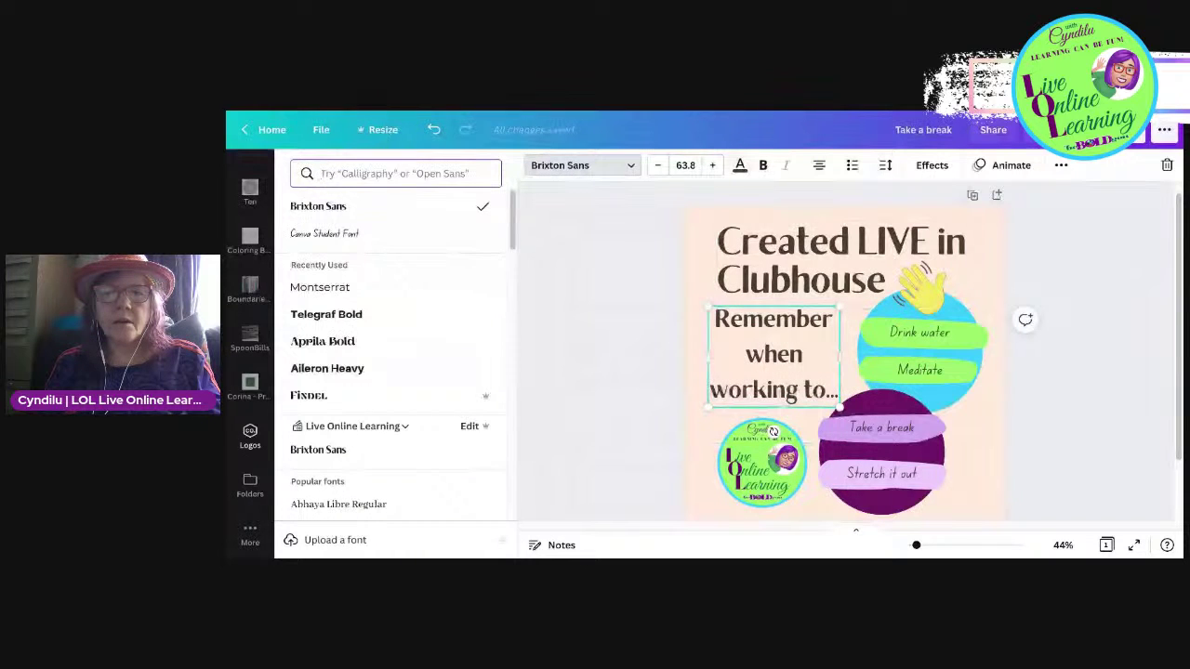
# Step: Recolour the "Remember when working to..." text with the bright purple from the brand kit's logo palette
pyautogui.click(740, 166)
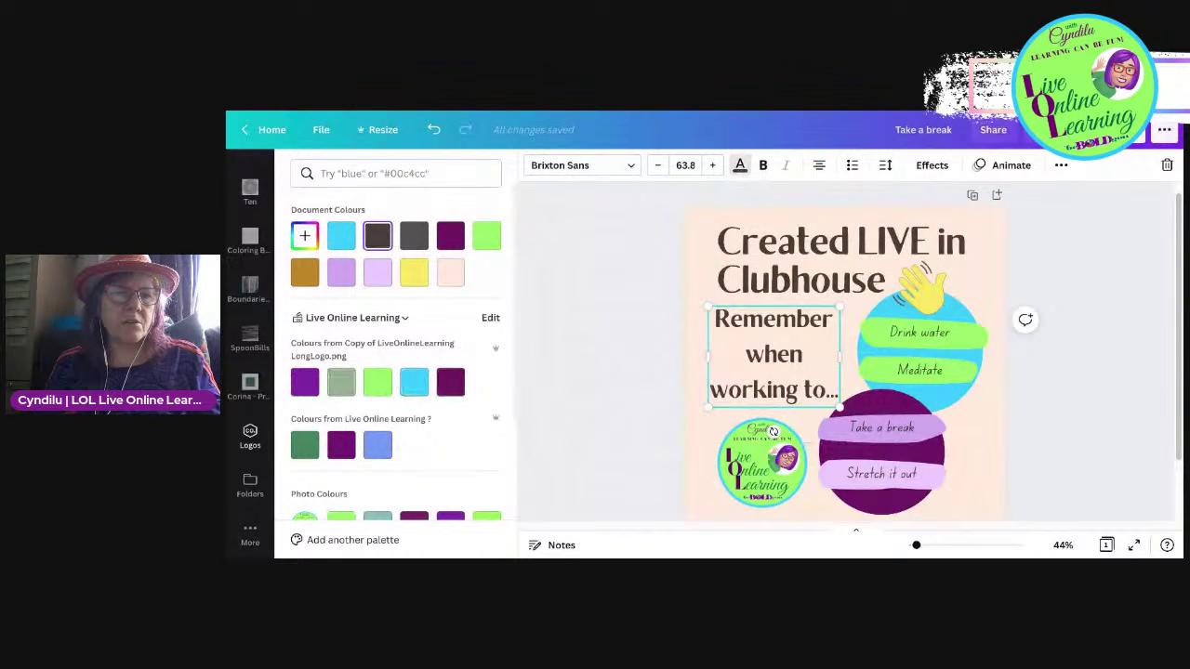
pyautogui.click(304, 382)
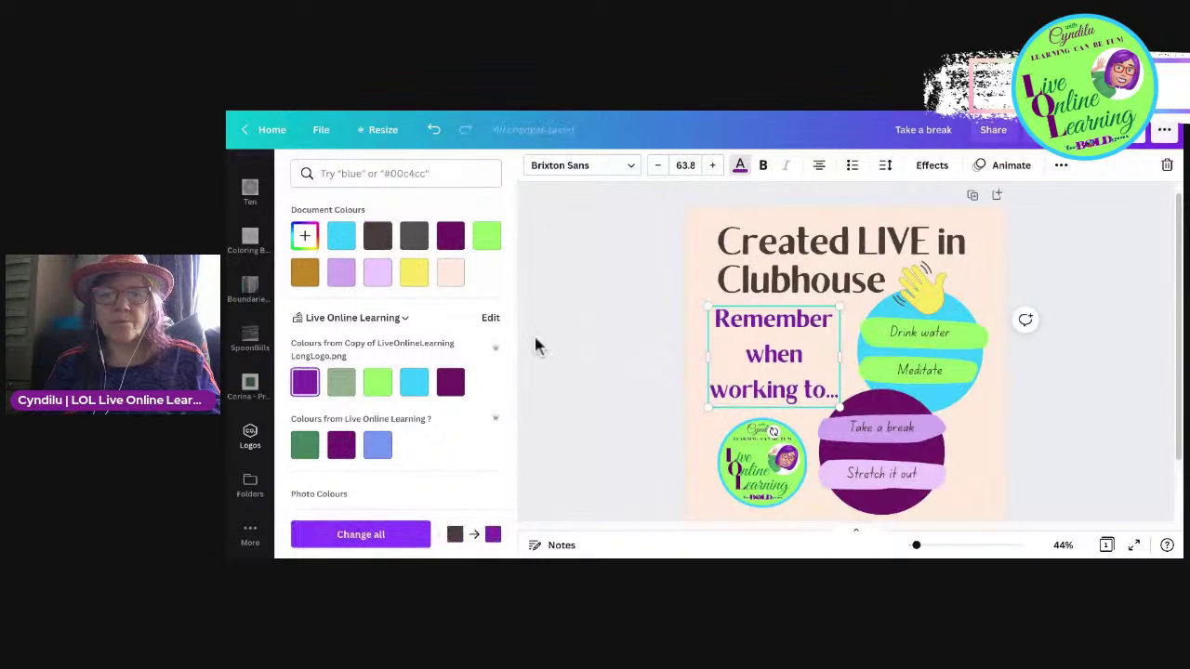
pyautogui.click(684, 220)
# Step: Change the page background to the darker lilac from the document colours and deselect the page
pyautogui.click(676, 212)
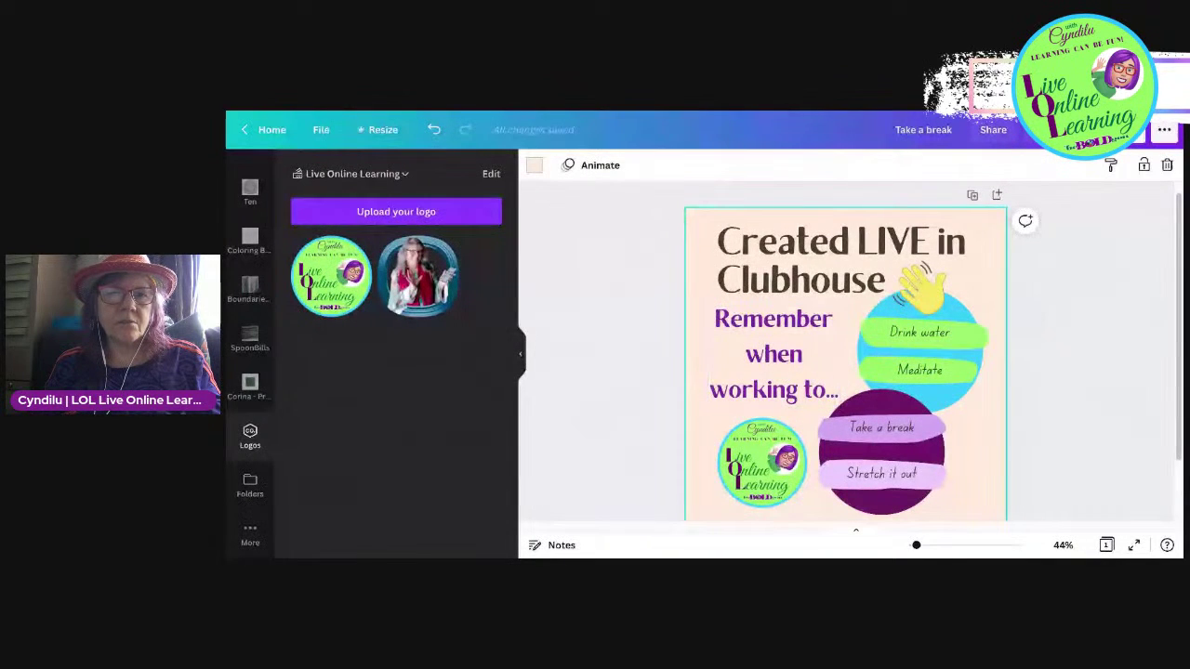
pyautogui.click(534, 164)
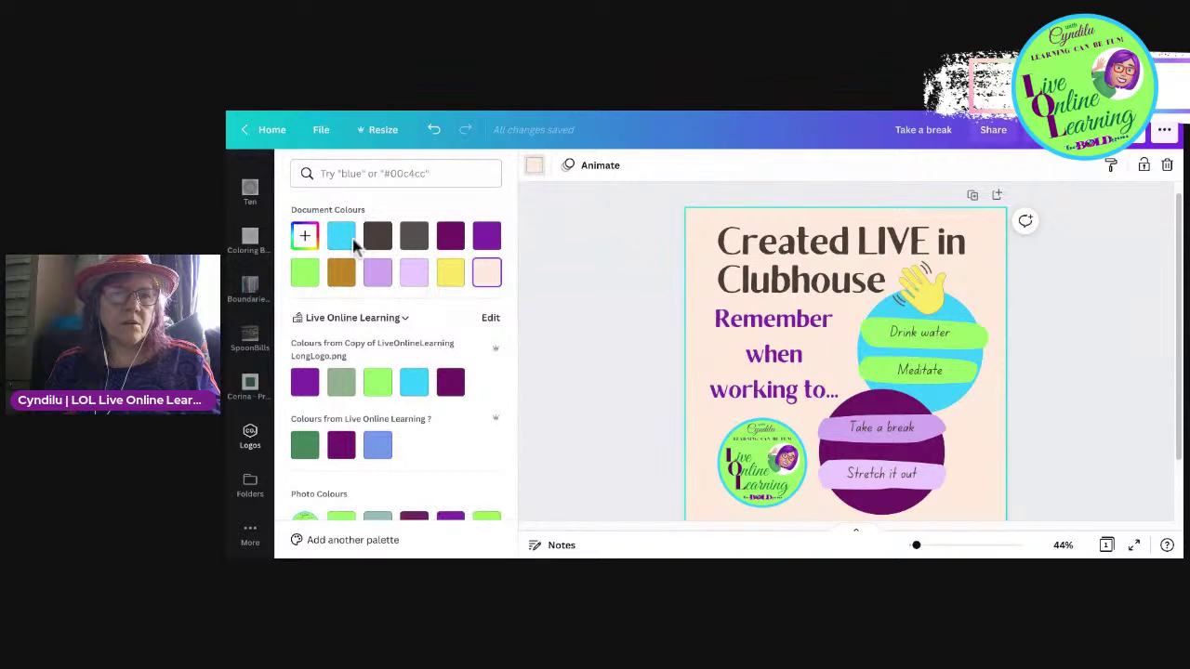
pyautogui.click(378, 271)
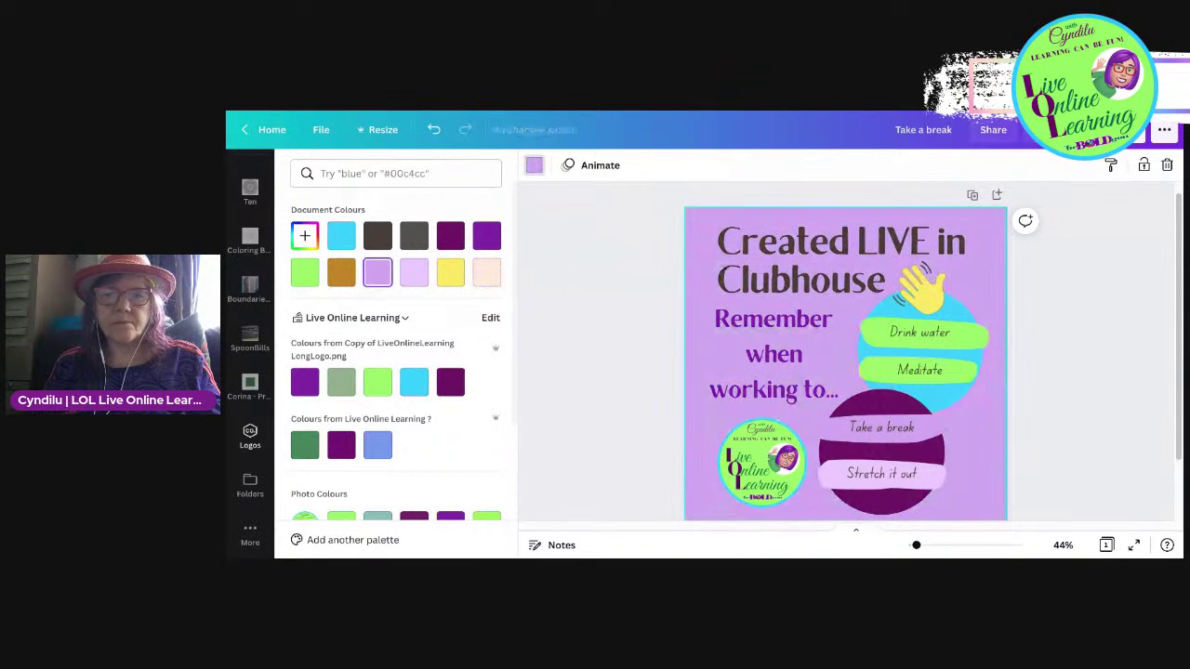
pyautogui.click(528, 372)
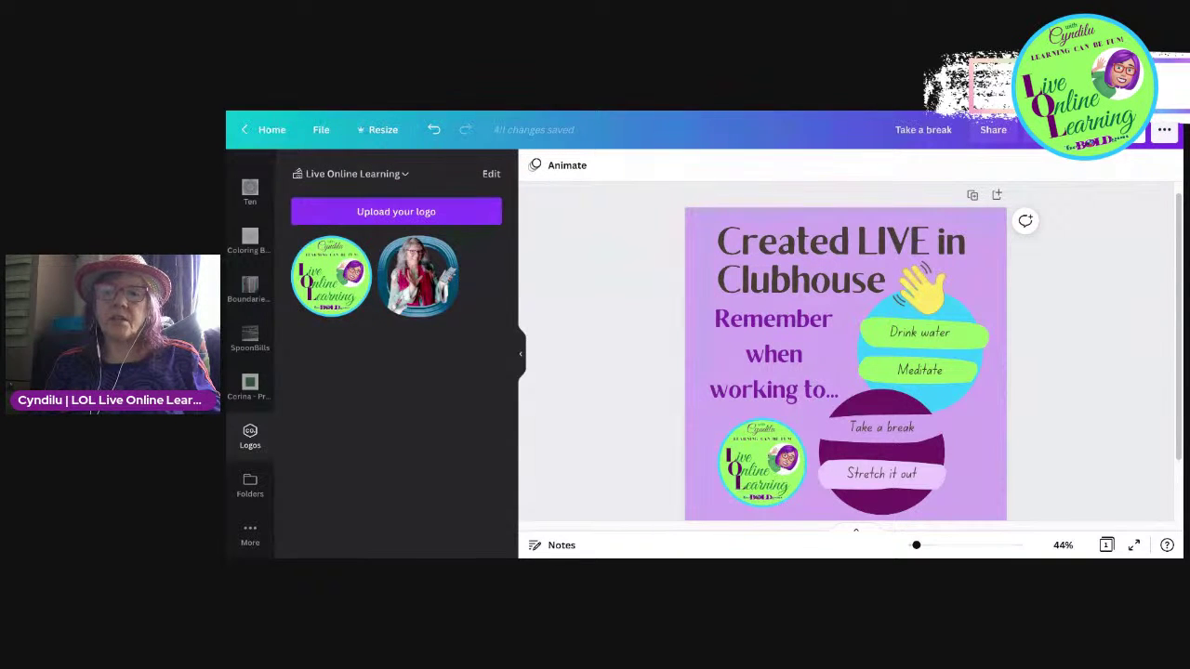
# Step: Download the design as a PNG at size 1, 1080 × 1080 px
pyautogui.click(1131, 130)
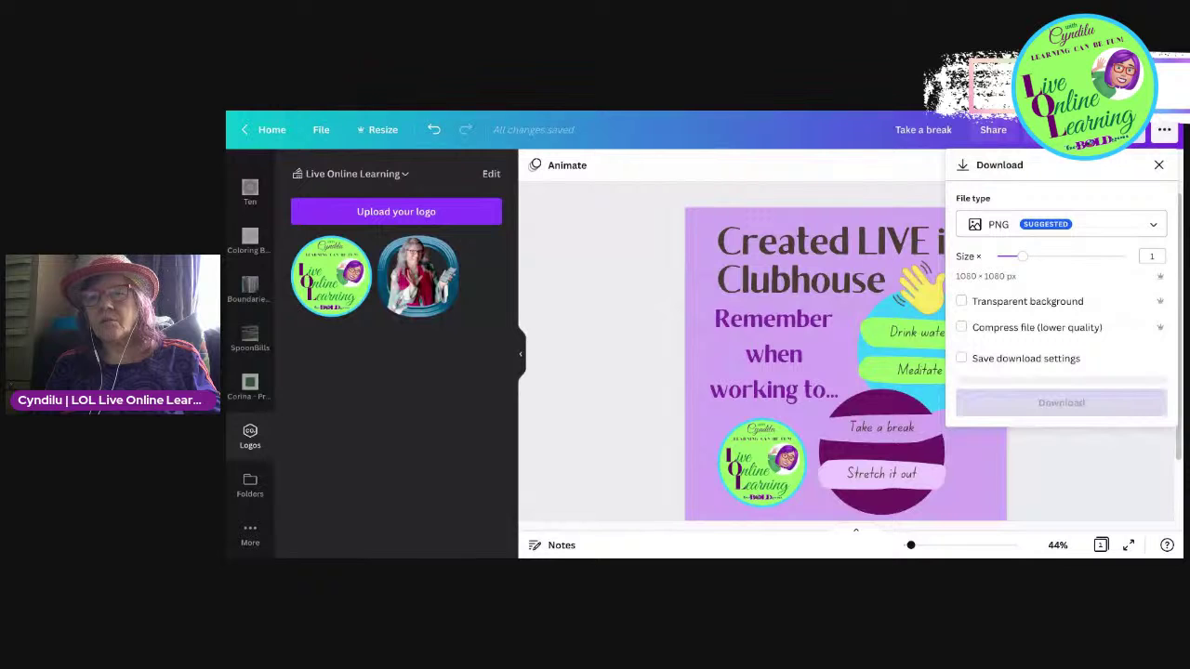
pyautogui.click(1061, 448)
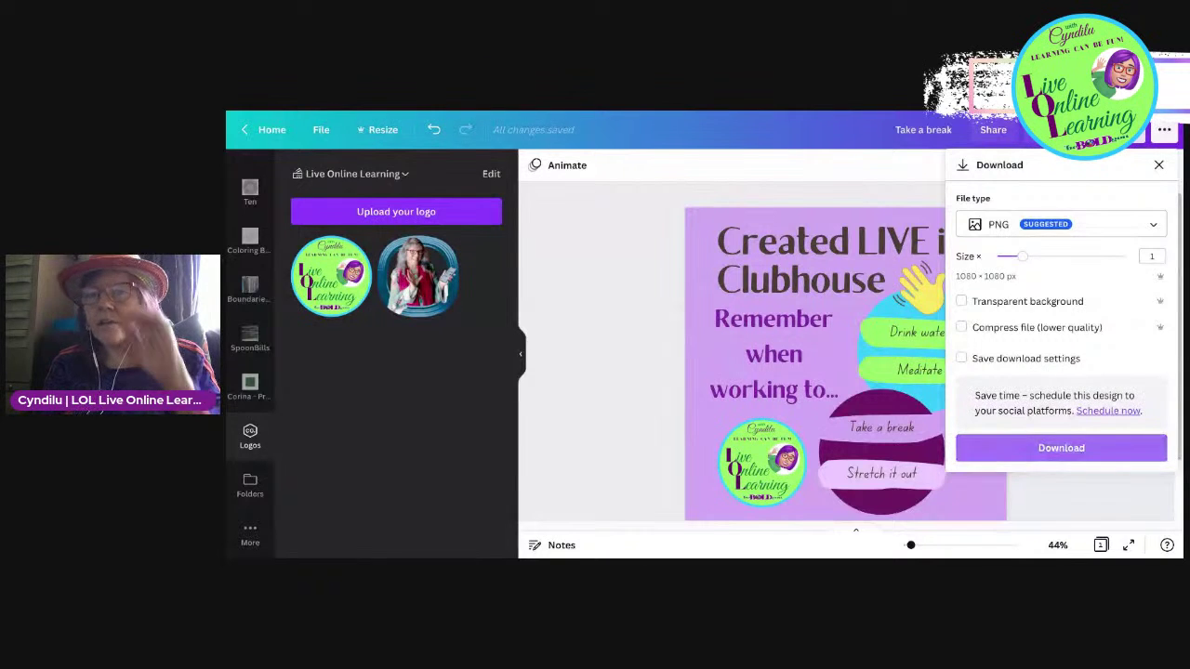